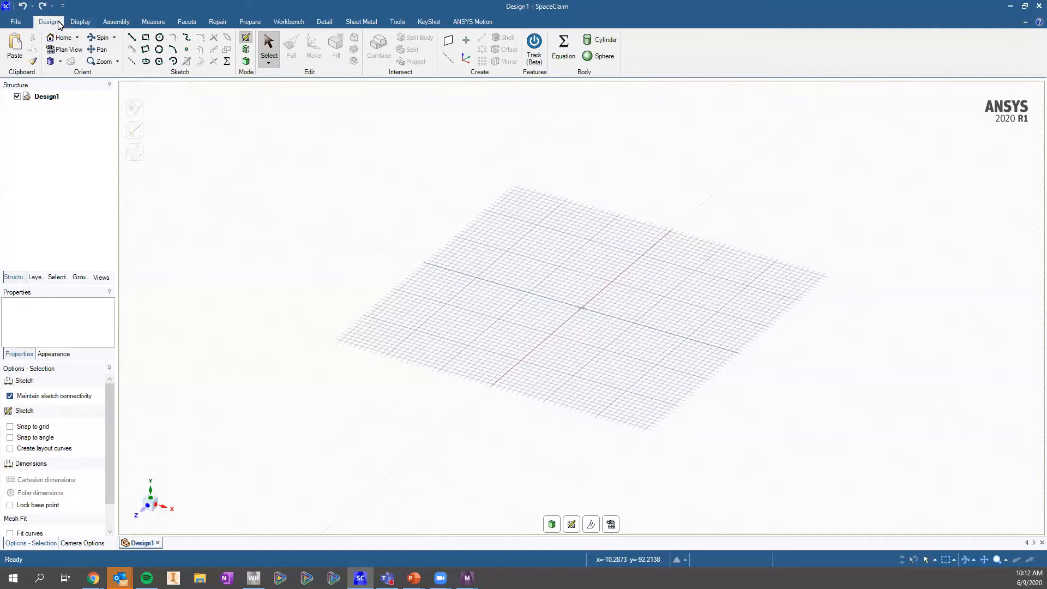
click(117, 23)
click(227, 25)
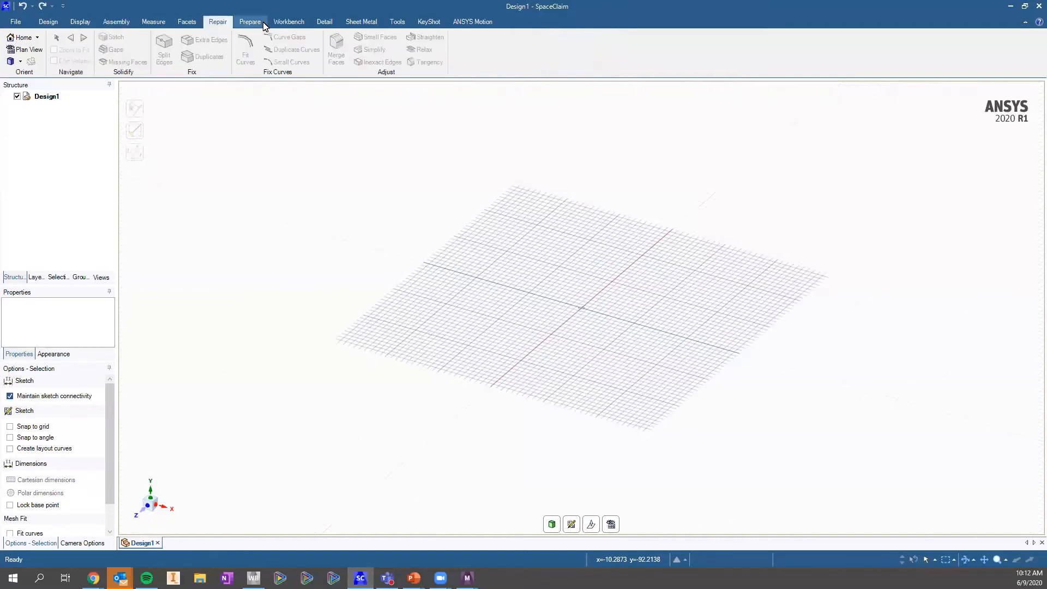
click(263, 25)
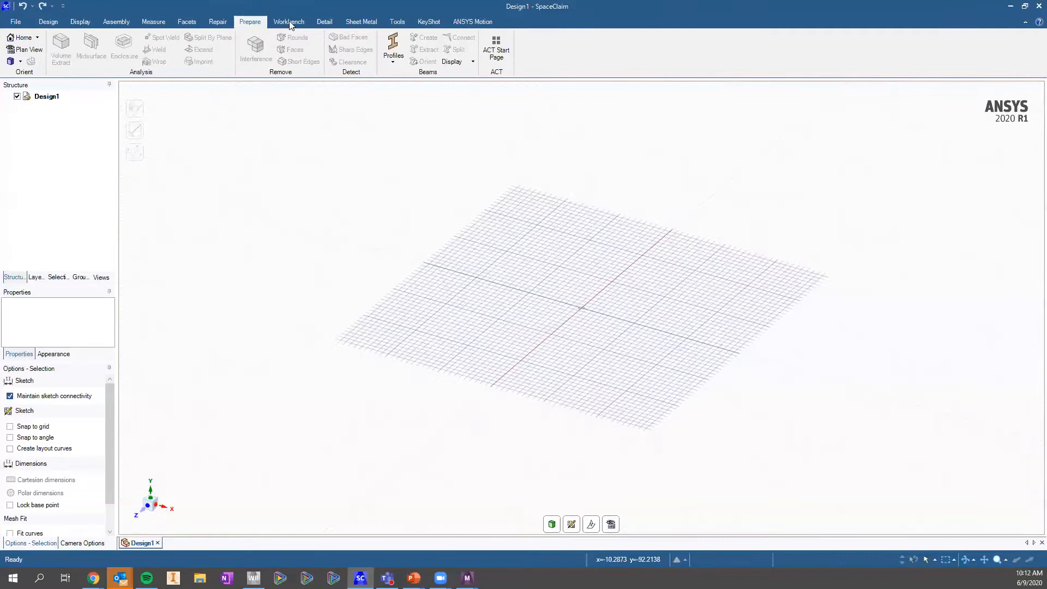
click(289, 21)
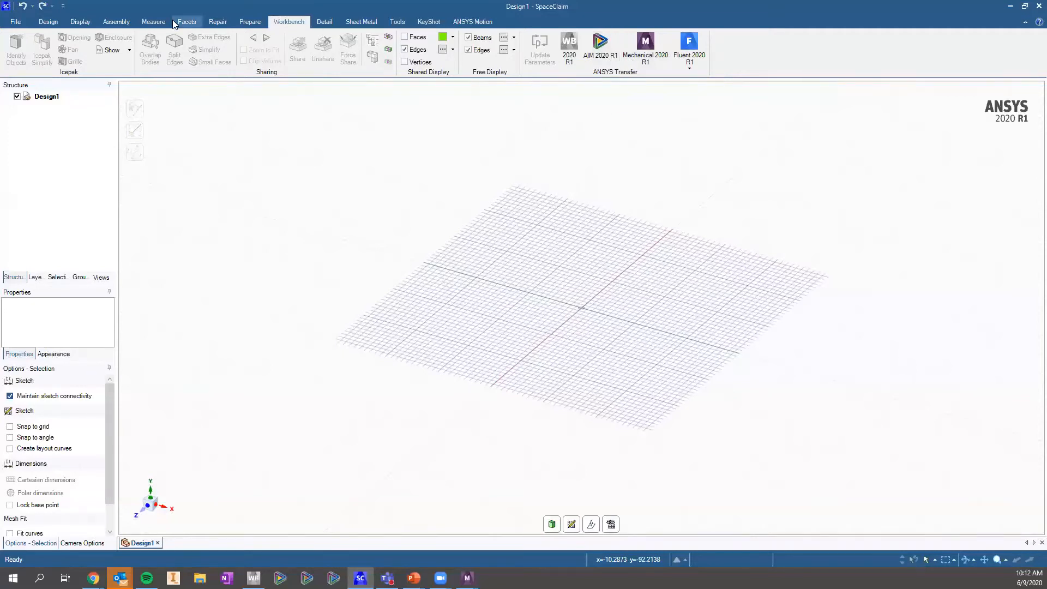
Review the supported import file types and open the SpaceClaim file Swing.scdoc
click(13, 24)
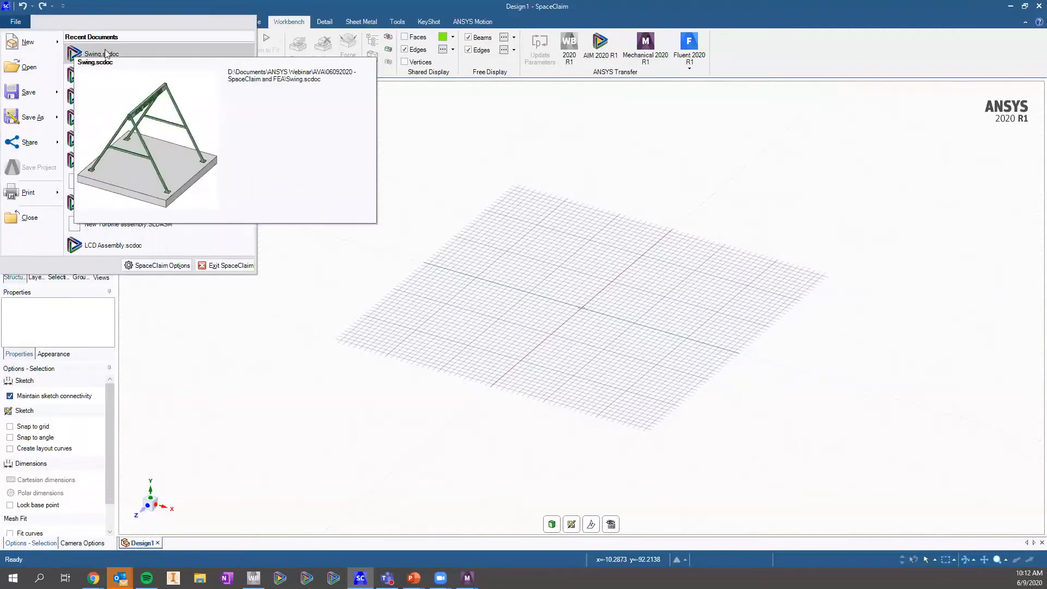
click(28, 69)
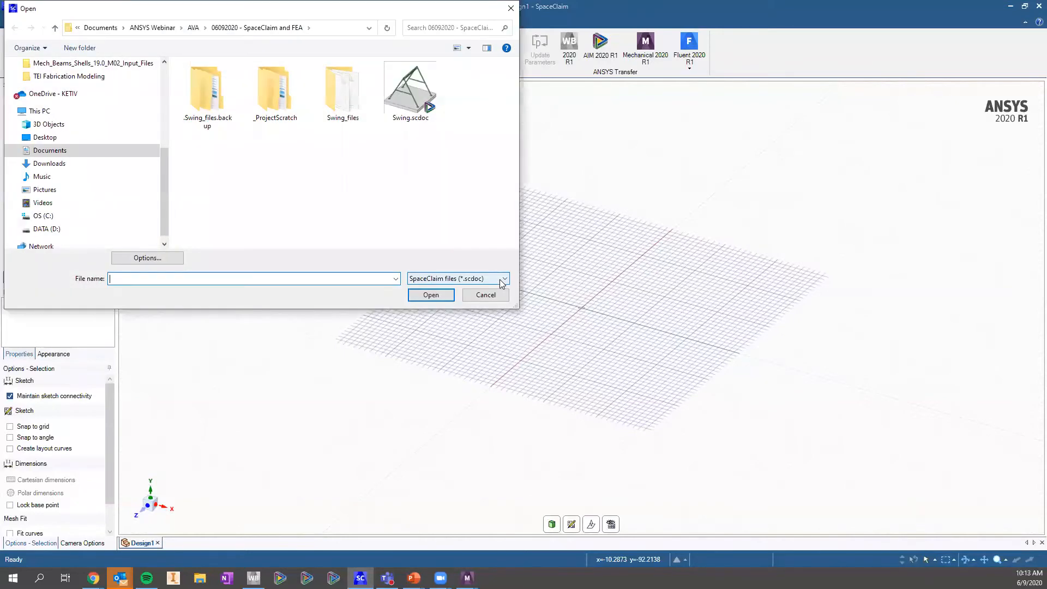
click(502, 281)
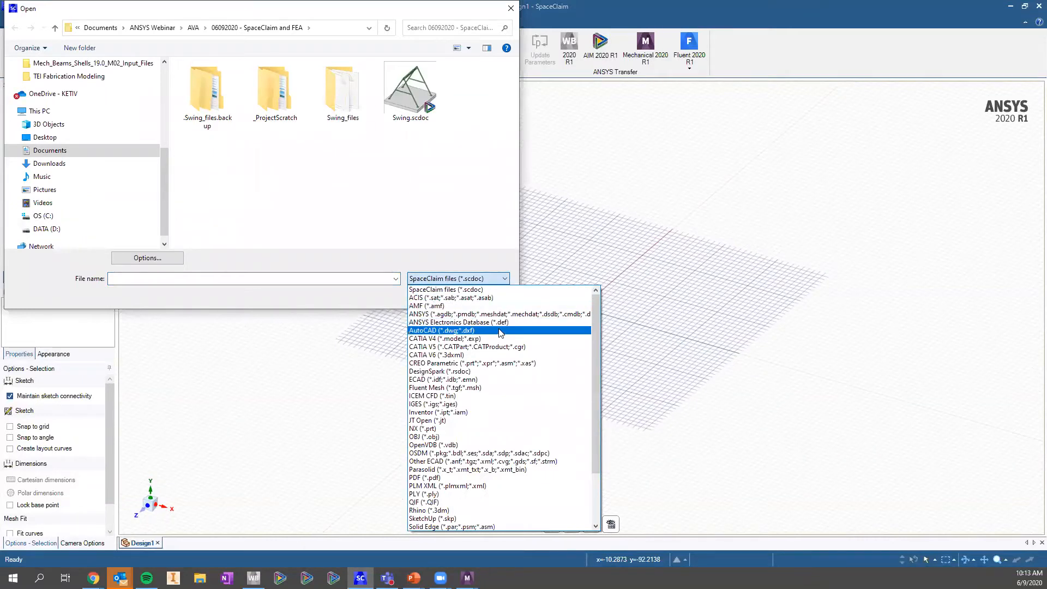
scroll(501, 327, down, 3)
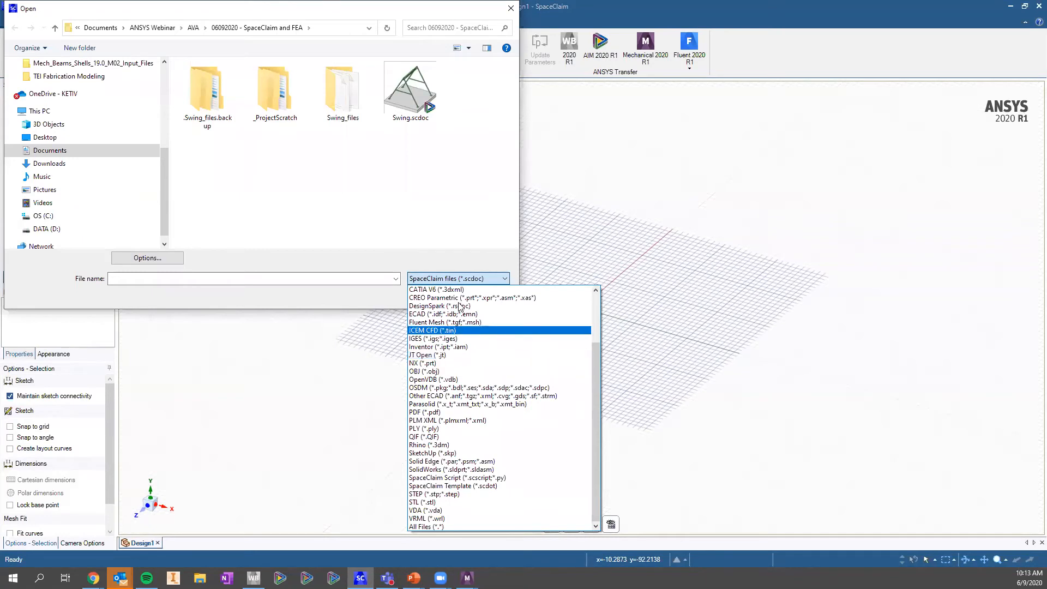
scroll(460, 308, up, 1)
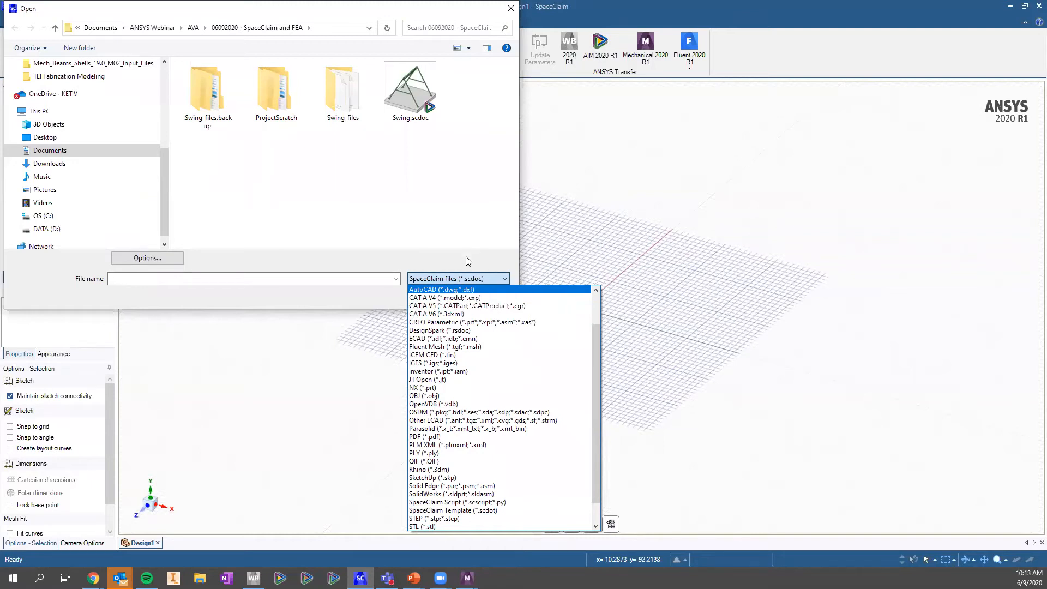
click(391, 154)
click(398, 104)
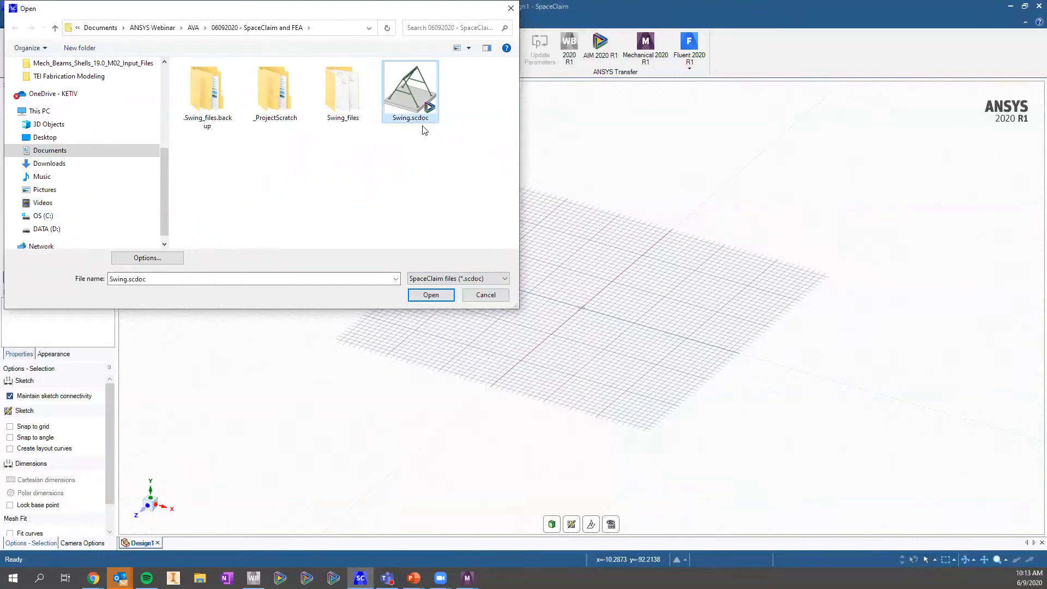
double_click(409, 98)
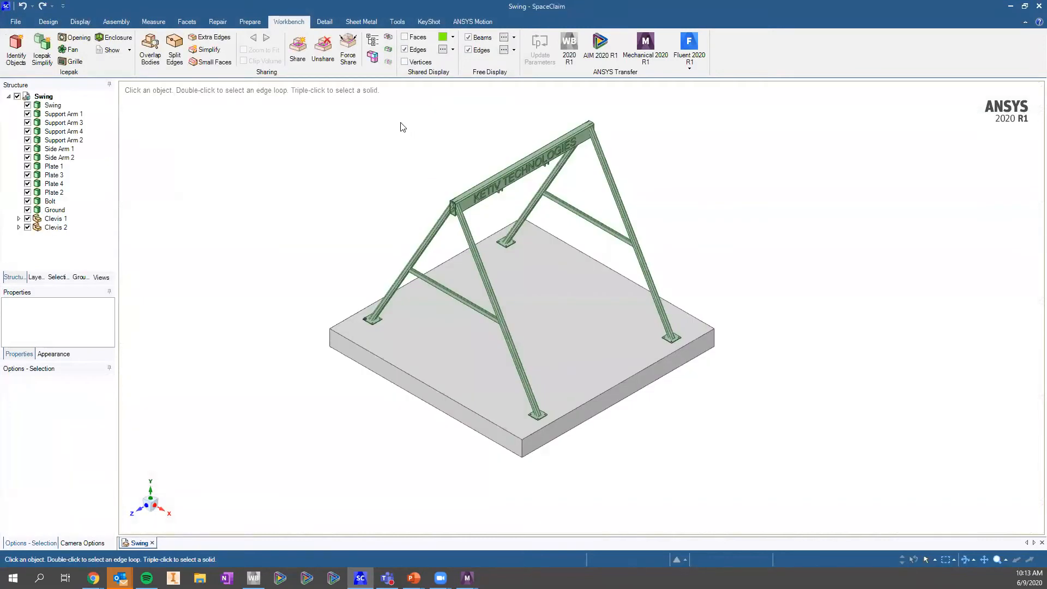
Examine the Swing body, the top beam of the assembly, and the lettering on its side up close
click(46, 107)
scroll(342, 180, down, 2)
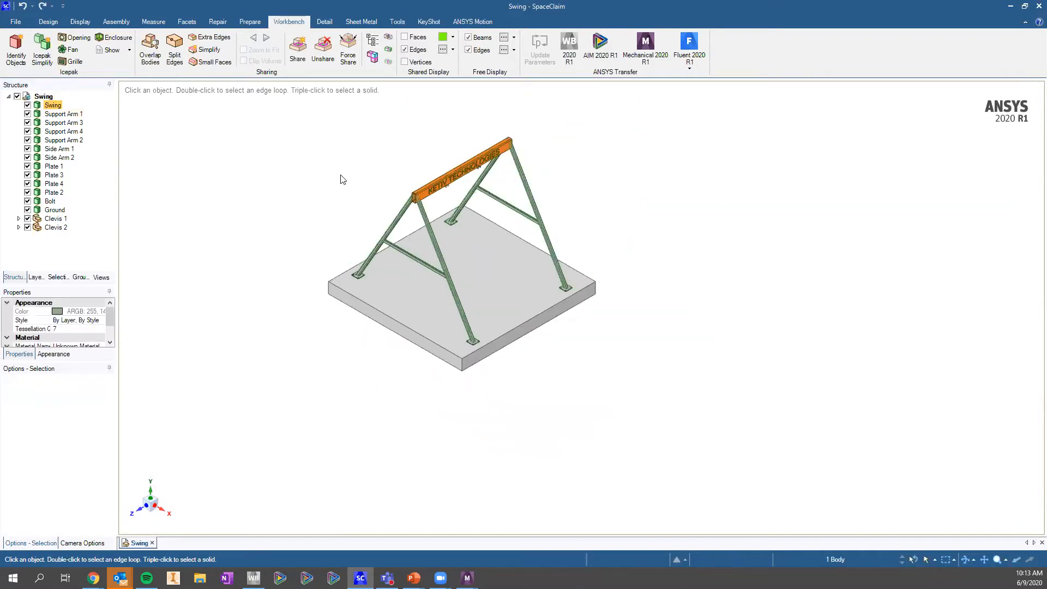
scroll(343, 179, up, 1)
scroll(505, 276, up, 2)
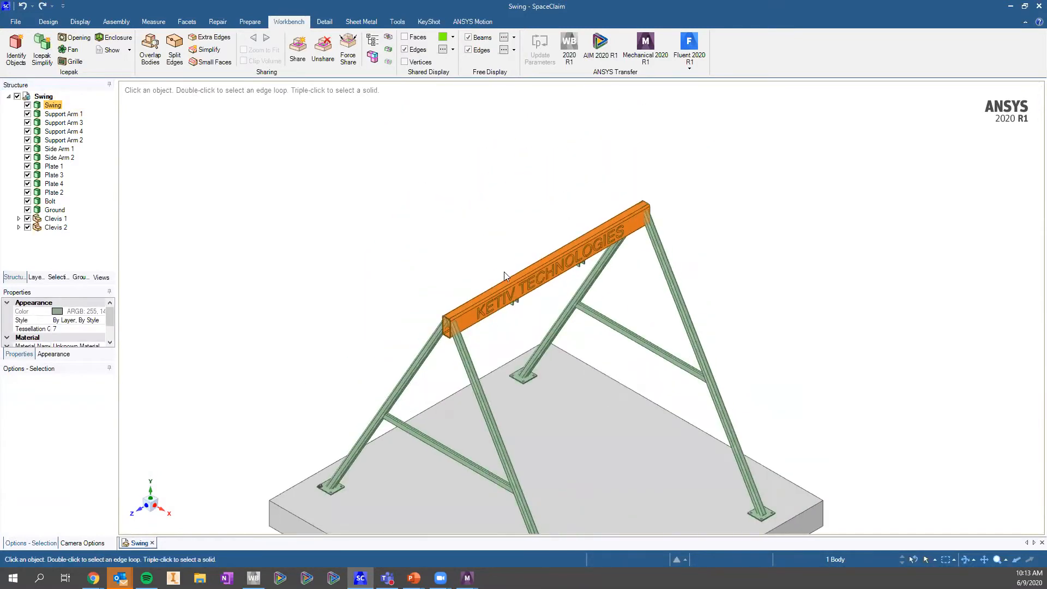
scroll(505, 277, up, 2)
scroll(538, 215, up, 1)
click(439, 205)
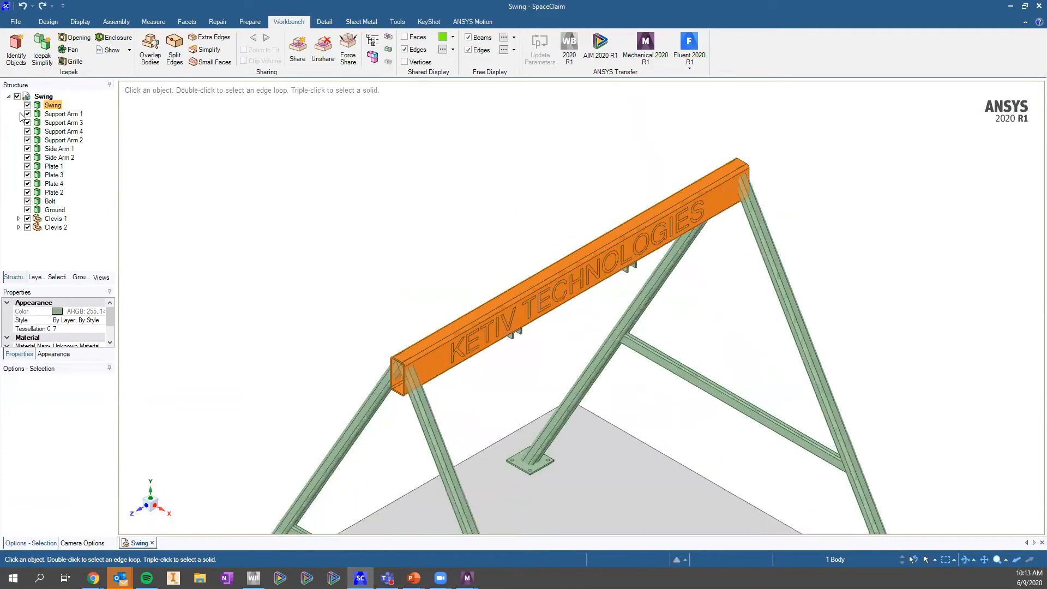
click(50, 106)
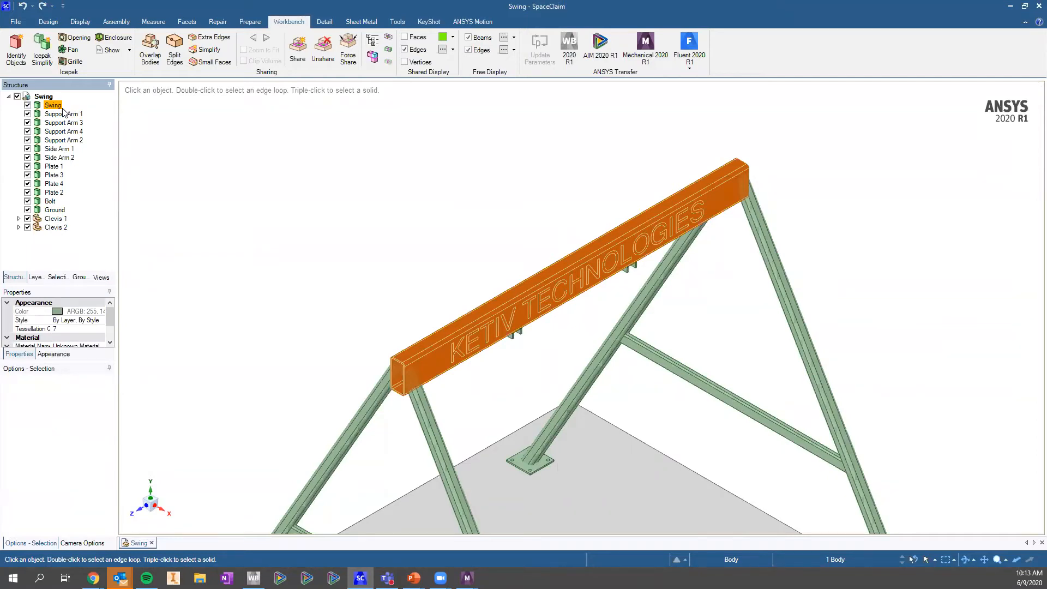
Delete all faces of the KETIV TECHNOLOGIES lettering from the side of the top beam
key(Escape)
click(155, 511)
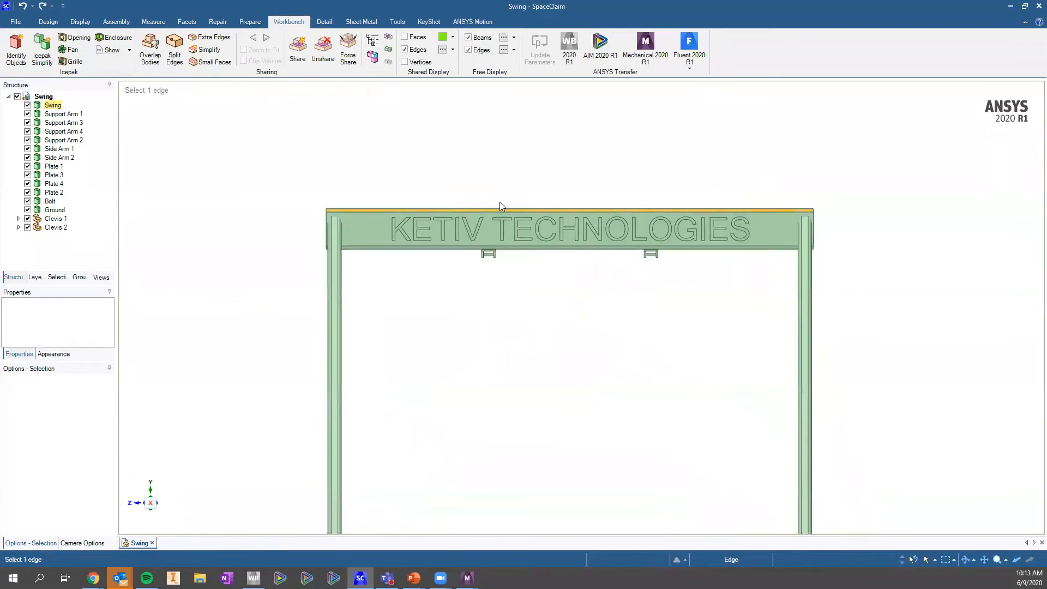
click(501, 210)
click(650, 177)
scroll(651, 177, up, 2)
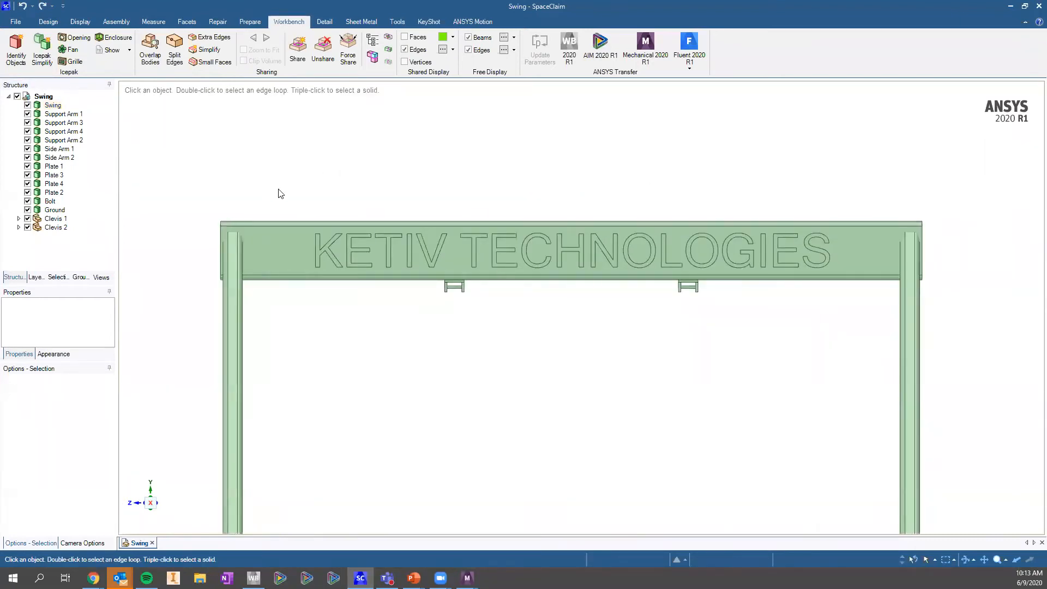
drag(277, 187, 847, 270)
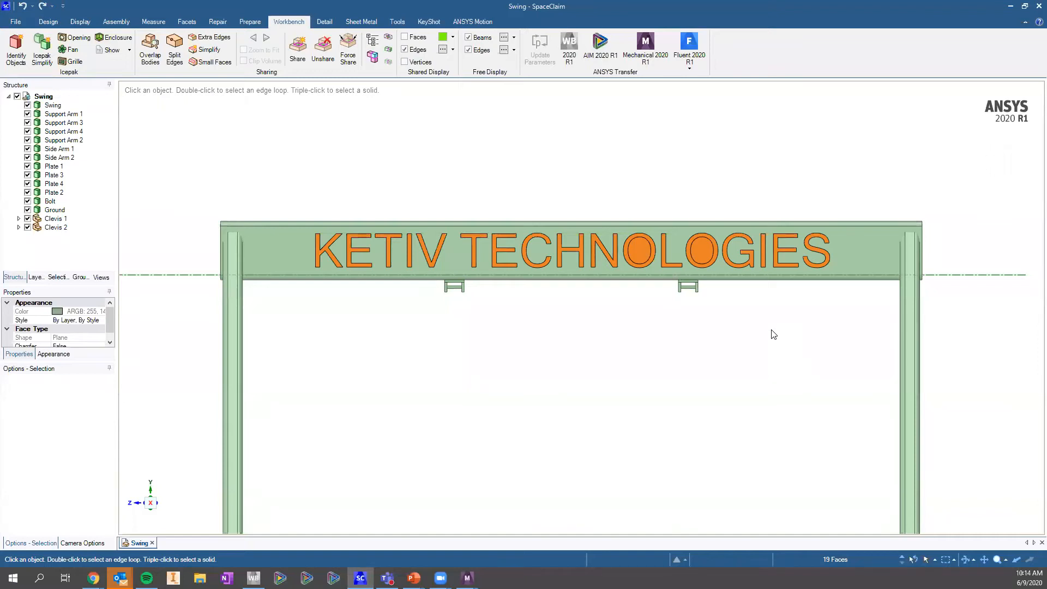
key(Delete)
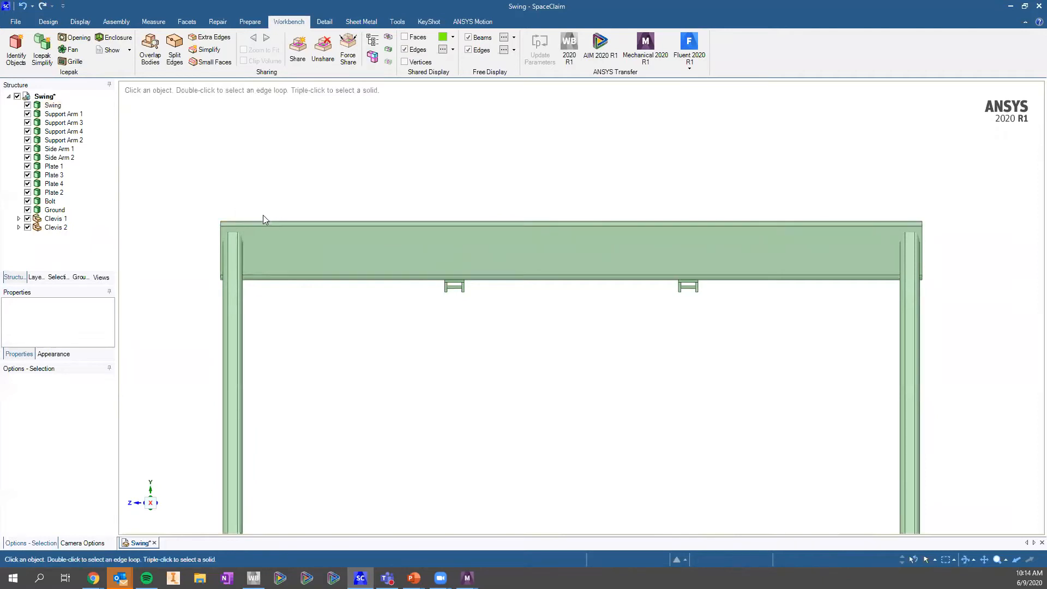
Try deleting the inner and outer rounds along one lower edge of the top beam, and undo the deletion
middle_drag(263, 215, 470, 243)
scroll(215, 292, up, 2)
scroll(473, 240, up, 4)
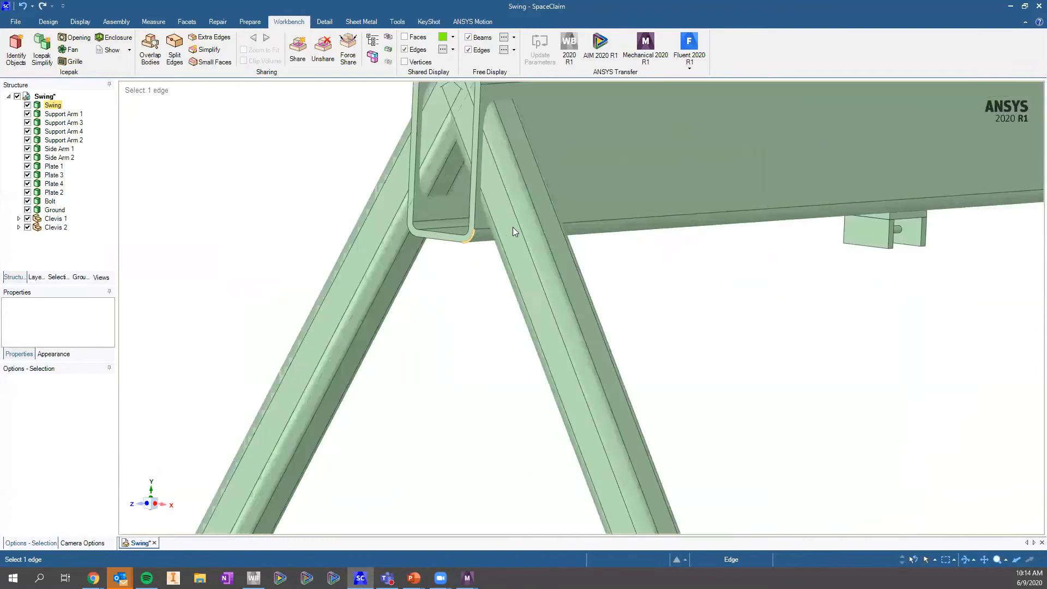
click(555, 216)
middle_drag(516, 207, 473, 329)
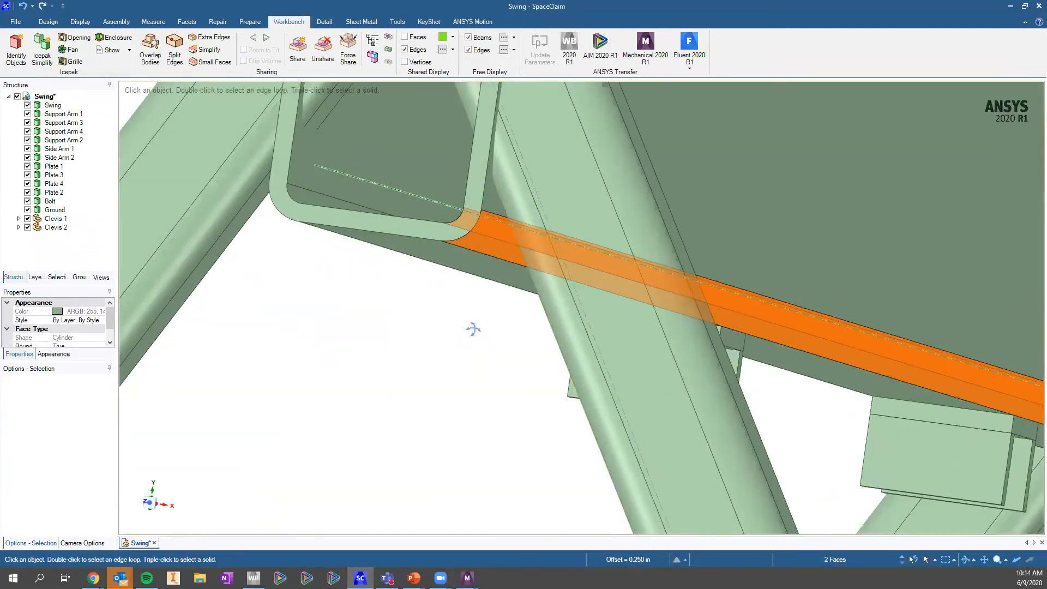
key(Delete)
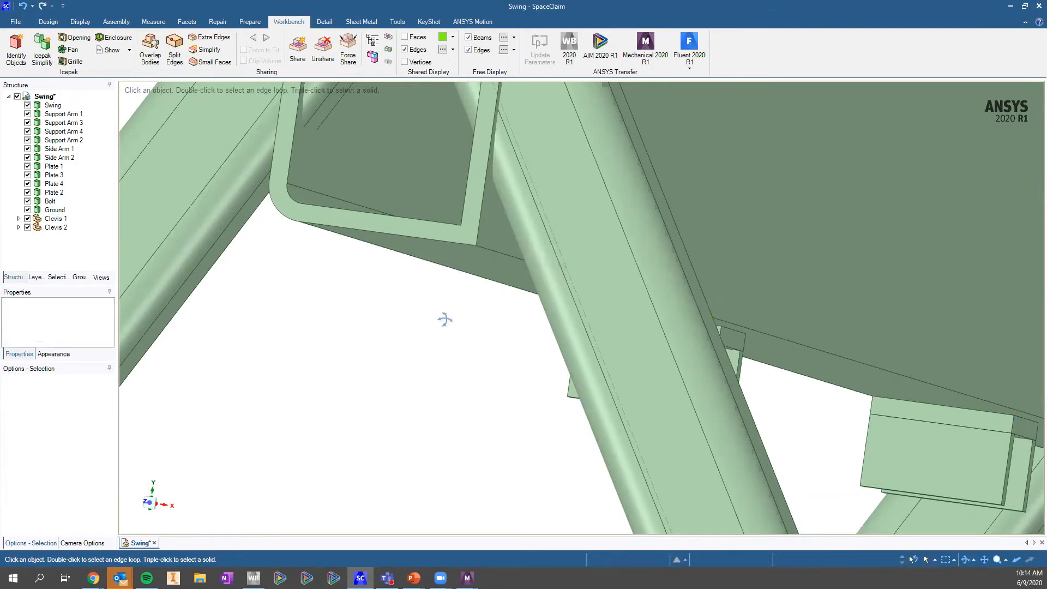
key(ctrl+z)
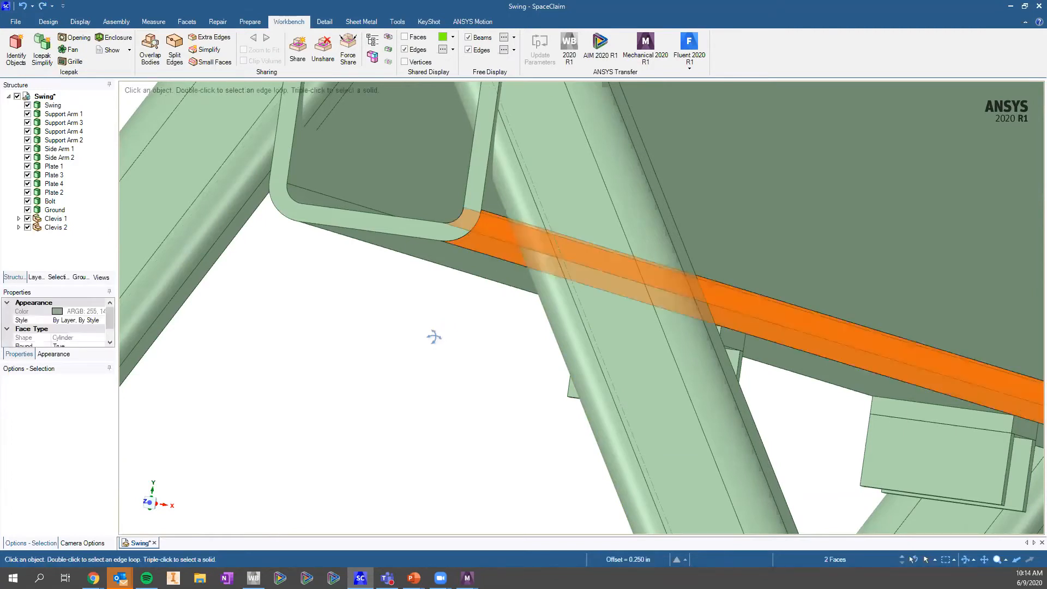
click(435, 337)
Show the whole swing assembly in the isometric view
scroll(575, 258, down, 4)
click(60, 114)
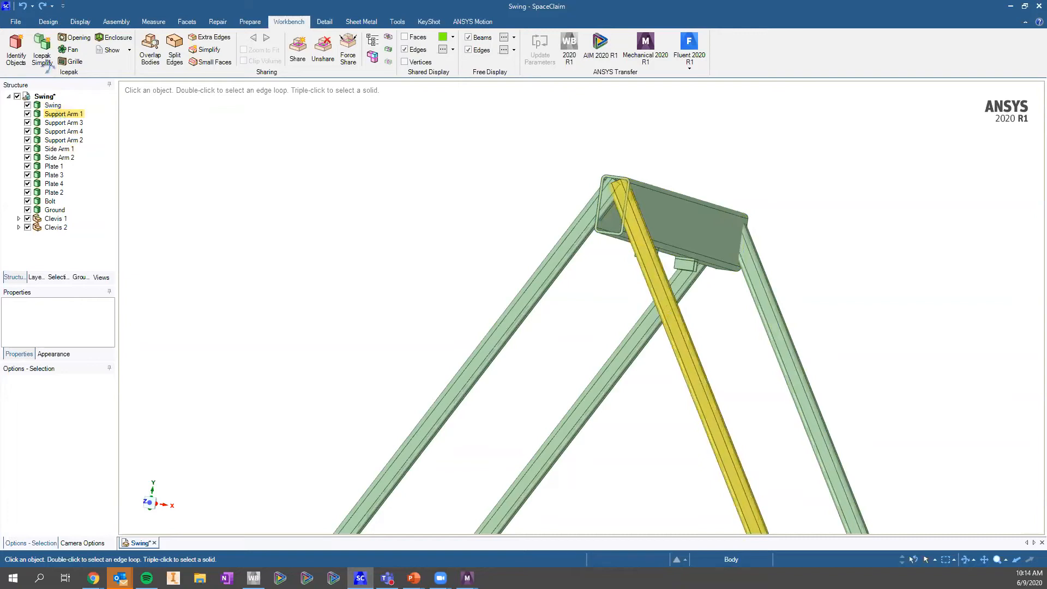
click(48, 22)
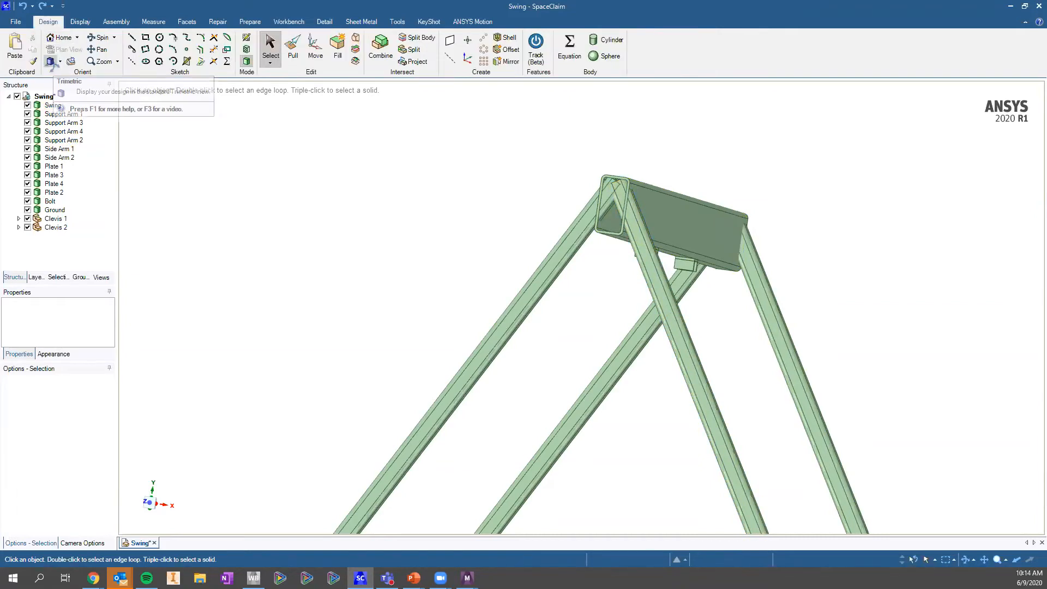
click(51, 61)
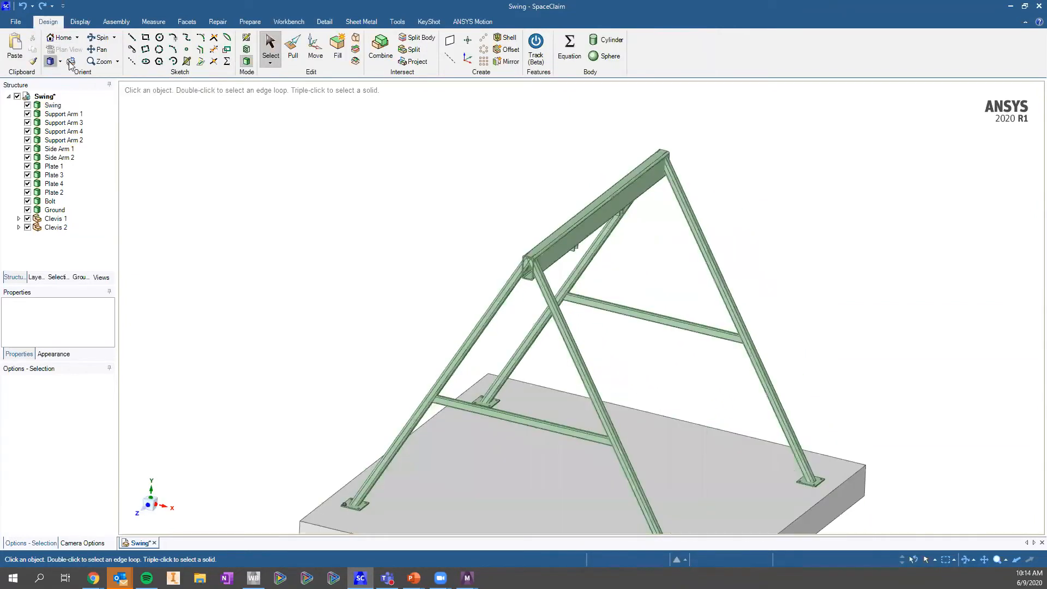
click(71, 61)
click(60, 62)
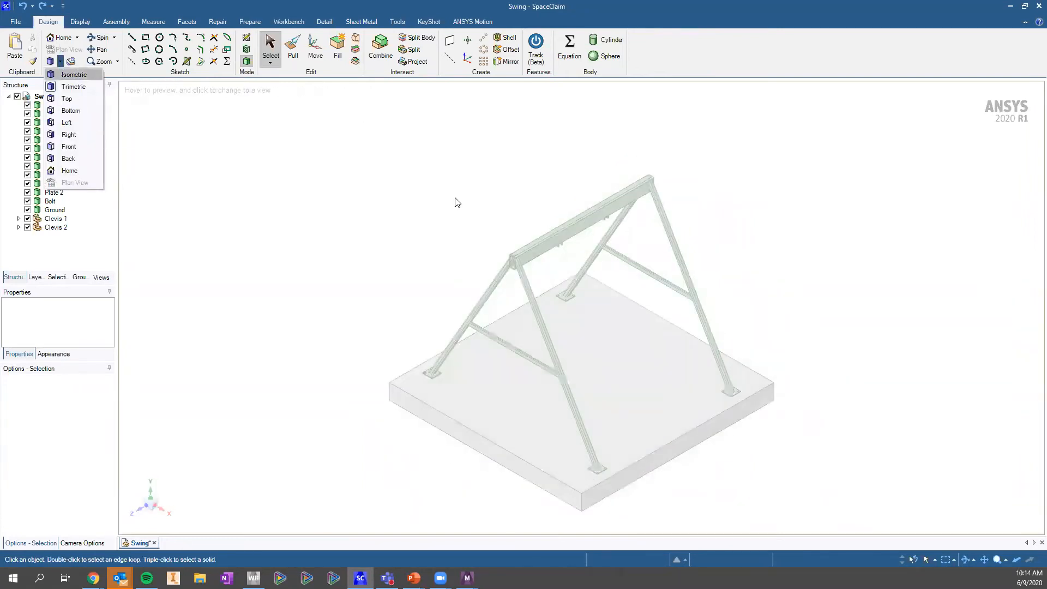
click(457, 202)
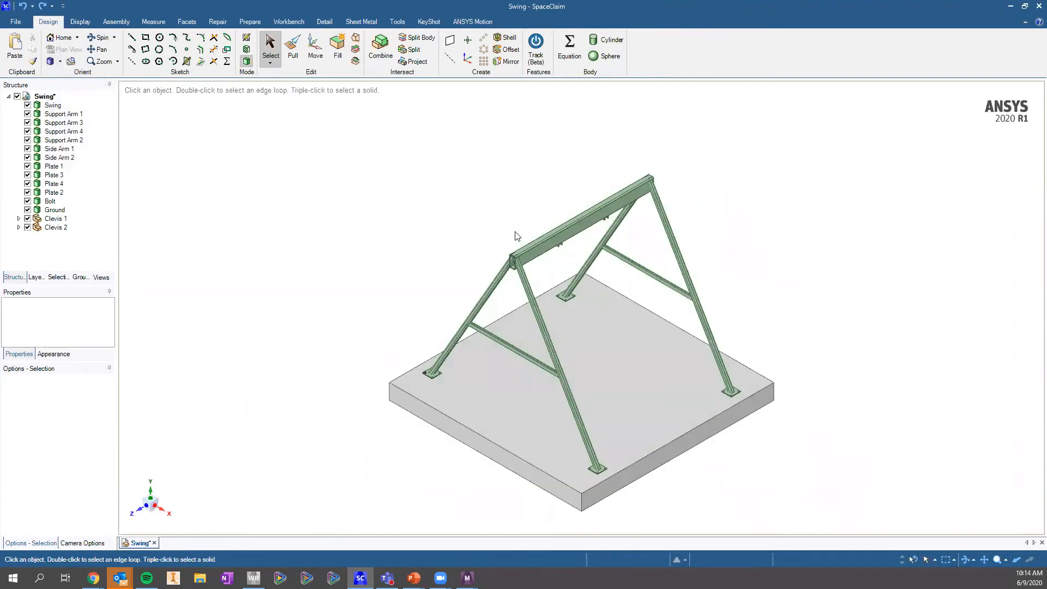
click(580, 218)
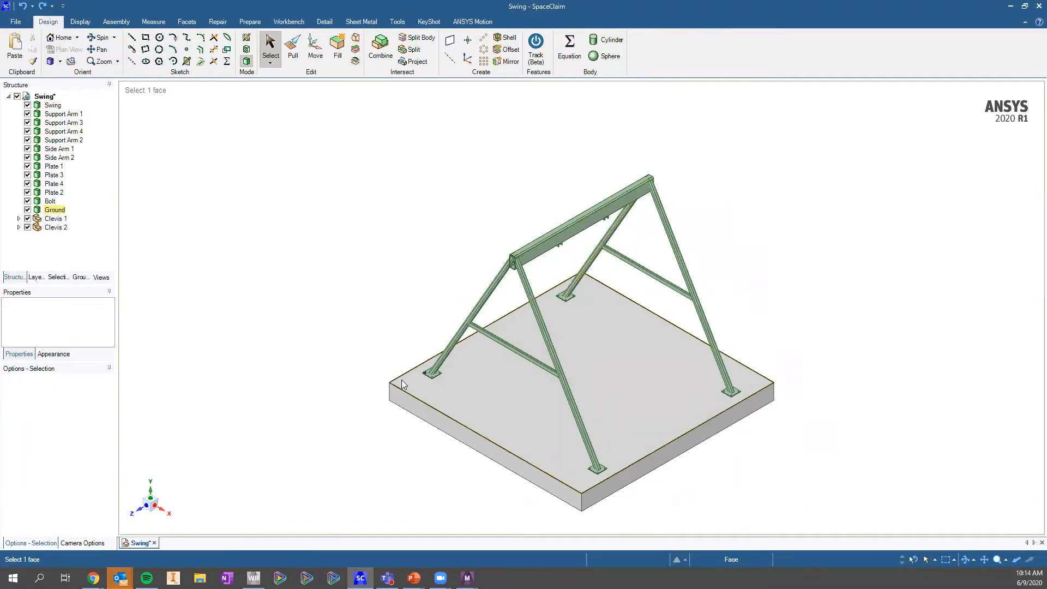
Hide the bolt on the corner base plate, undo that, and isolate the bolt by hiding all other bodies
scroll(400, 379, up, 10)
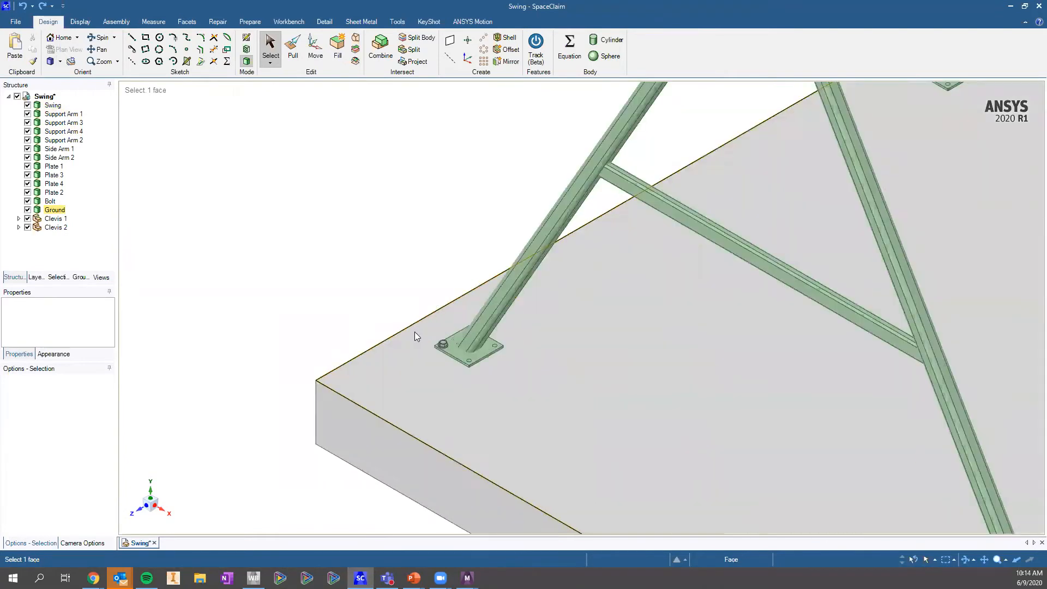
scroll(425, 328, up, 6)
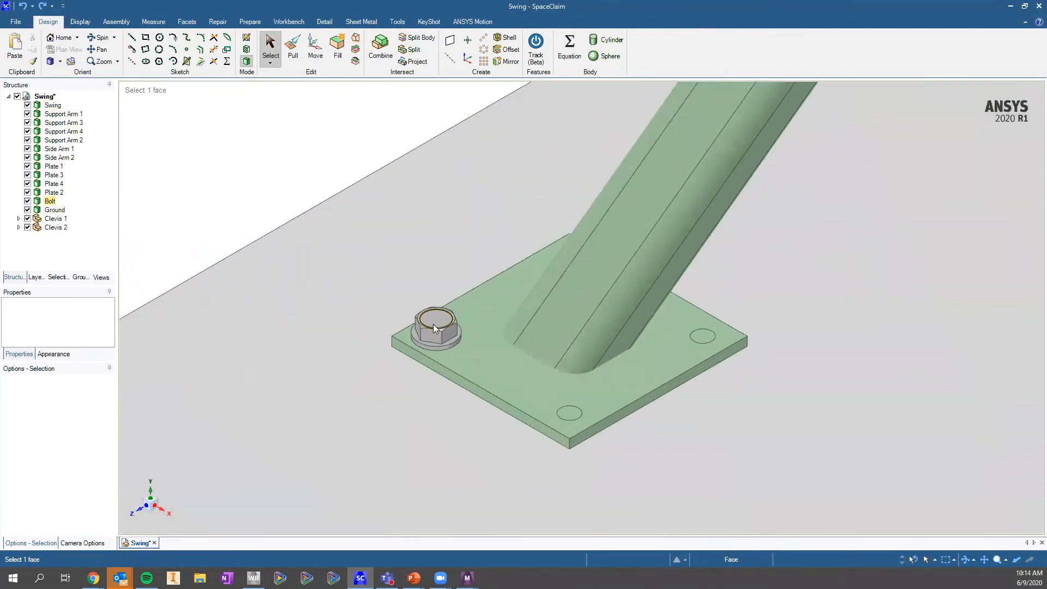
click(433, 324)
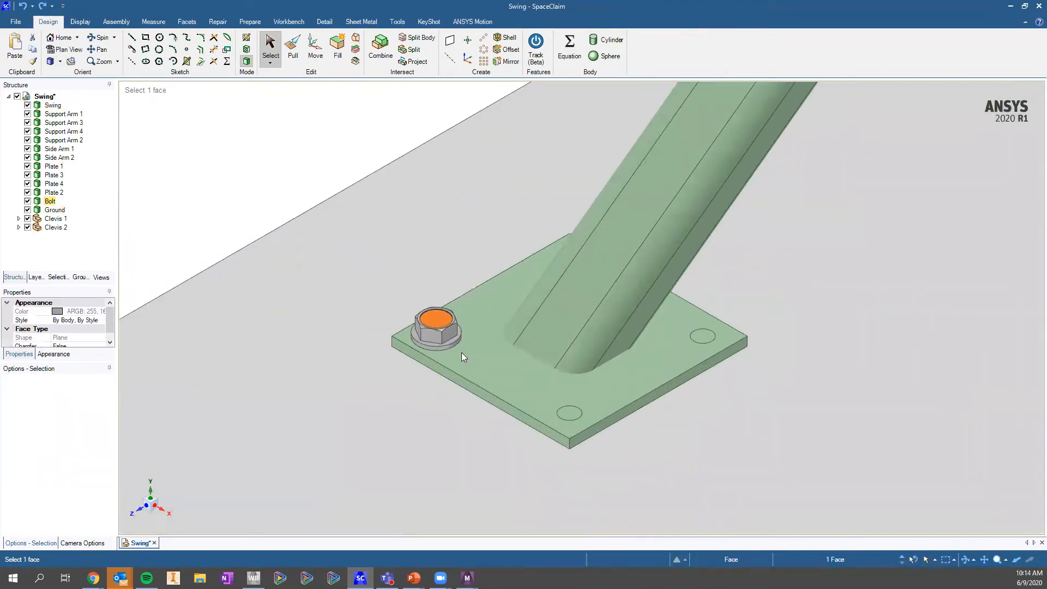
key(ctrl+h)
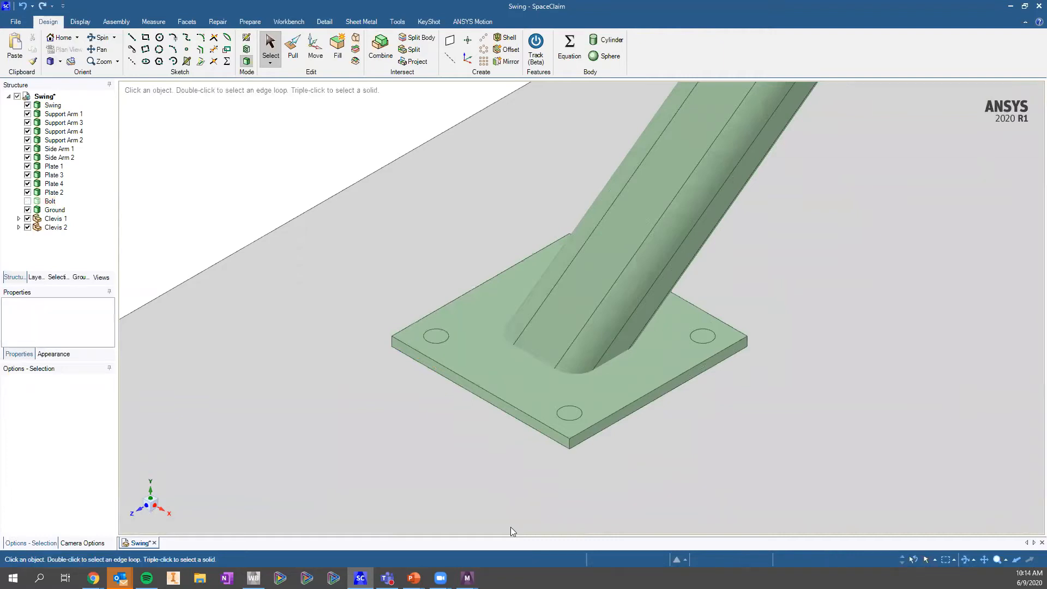
key(ctrl+z)
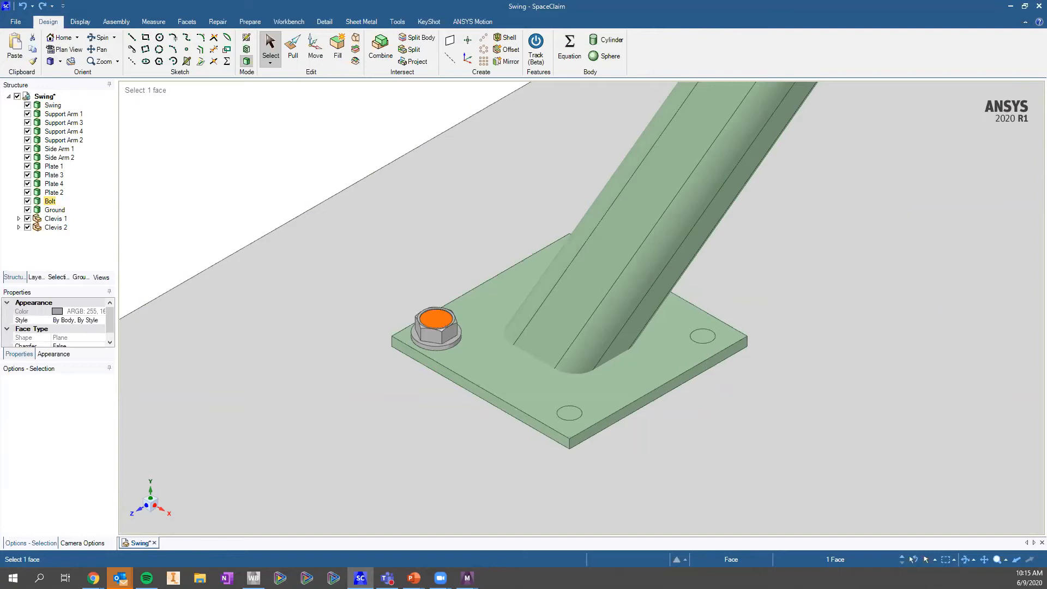
key(ctrl+shift+h)
click(595, 399)
ctrl+middle_drag(582, 401, 671, 290)
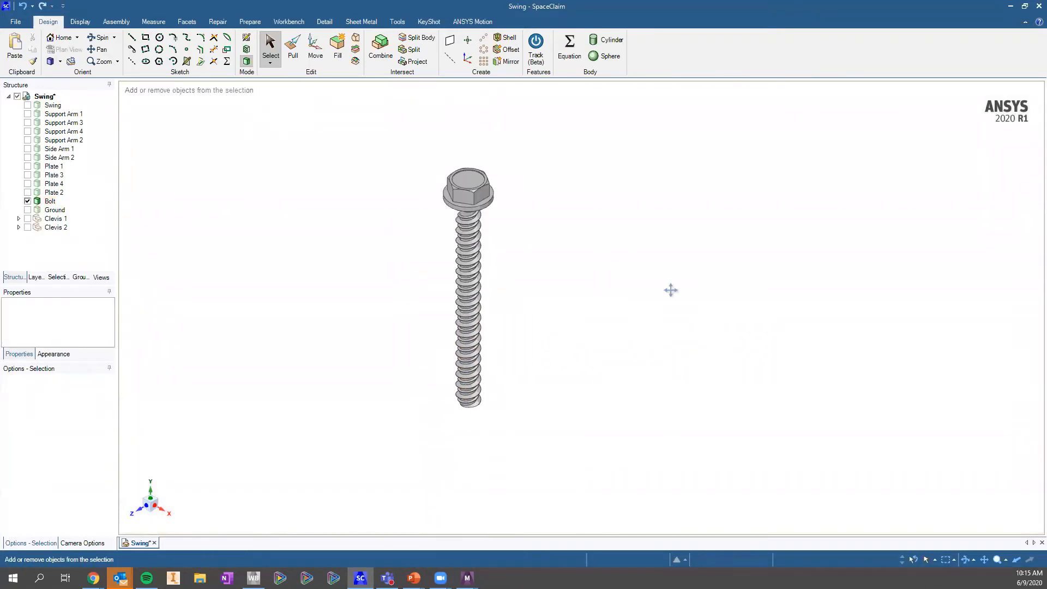
scroll(519, 260, up, 4)
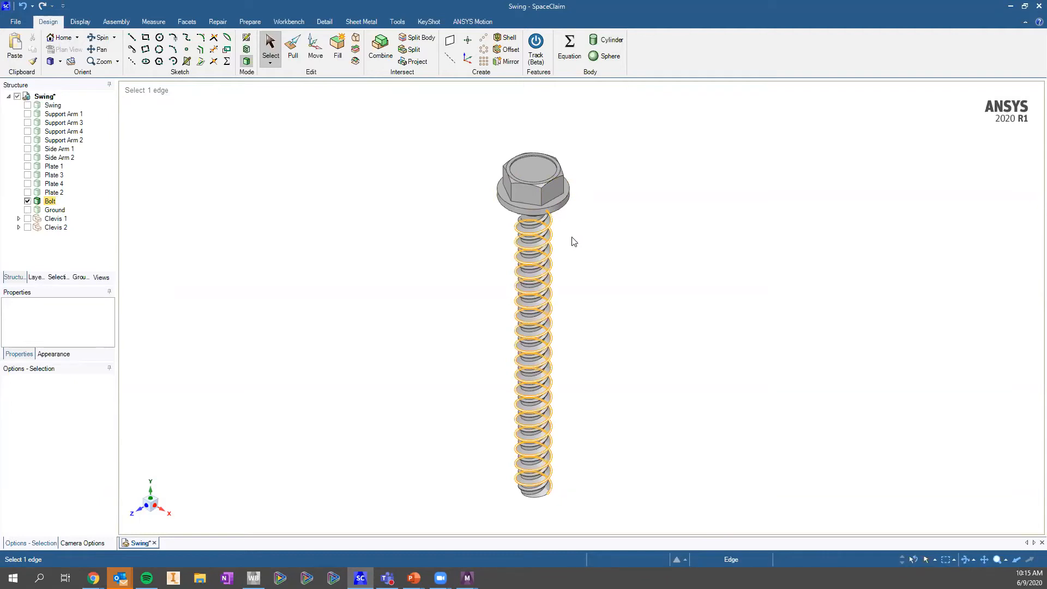
Delete the six hexagon side faces, the six corner faces and the flange's upper face from the bolt head
middle_drag(589, 227, 627, 149)
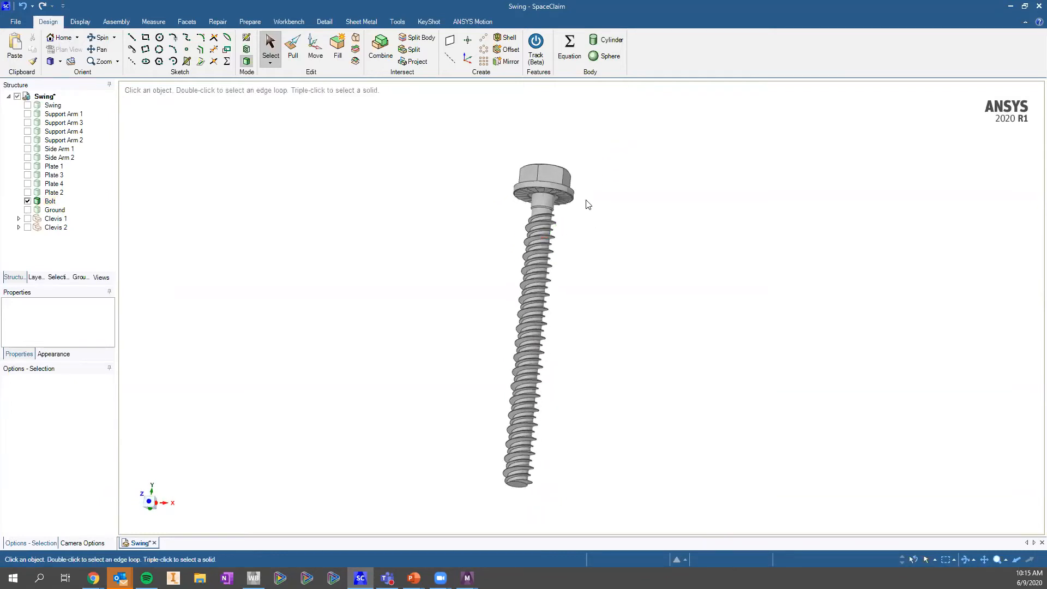
scroll(389, 206, up, 4)
middle_drag(397, 177, 513, 231)
click(510, 228)
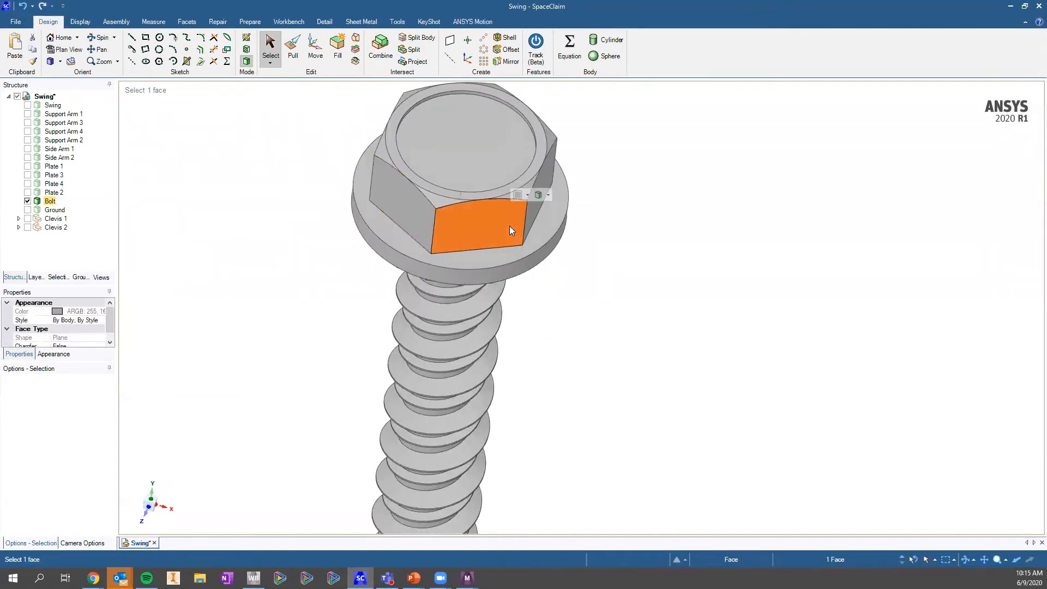
ctrl+click(410, 209)
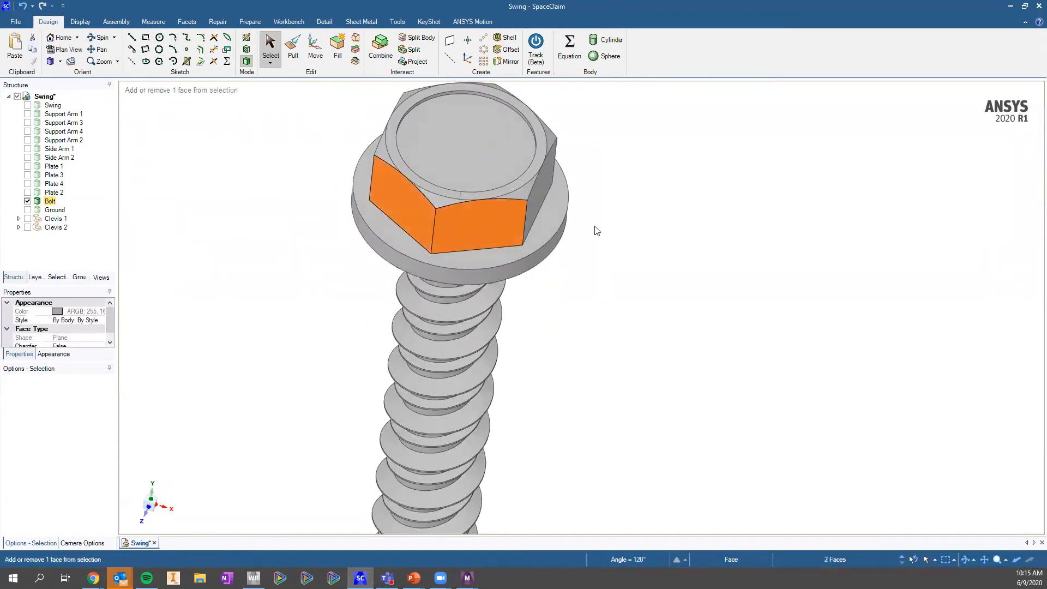
ctrl+click(551, 172)
middle_drag(577, 170, 478, 199)
ctrl+click(525, 140)
ctrl+middle_drag(526, 141, 598, 206)
middle_drag(474, 186, 600, 188)
ctrl+click(473, 186)
middle_drag(476, 205, 513, 173)
ctrl+click(515, 194)
ctrl+click(518, 176)
middle_drag(544, 277, 573, 332)
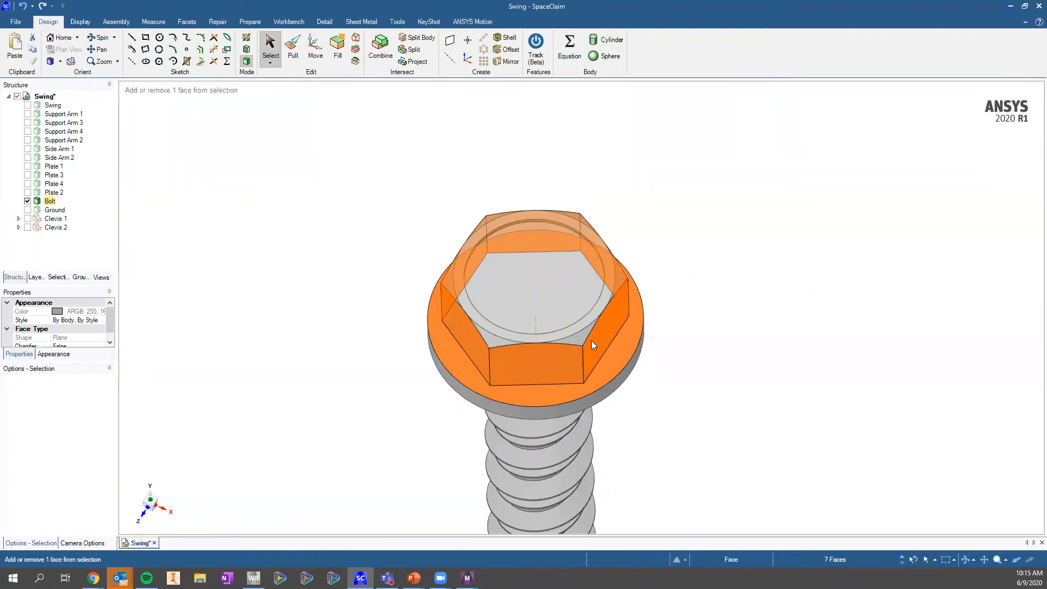
ctrl+click(583, 337)
ctrl+click(623, 276)
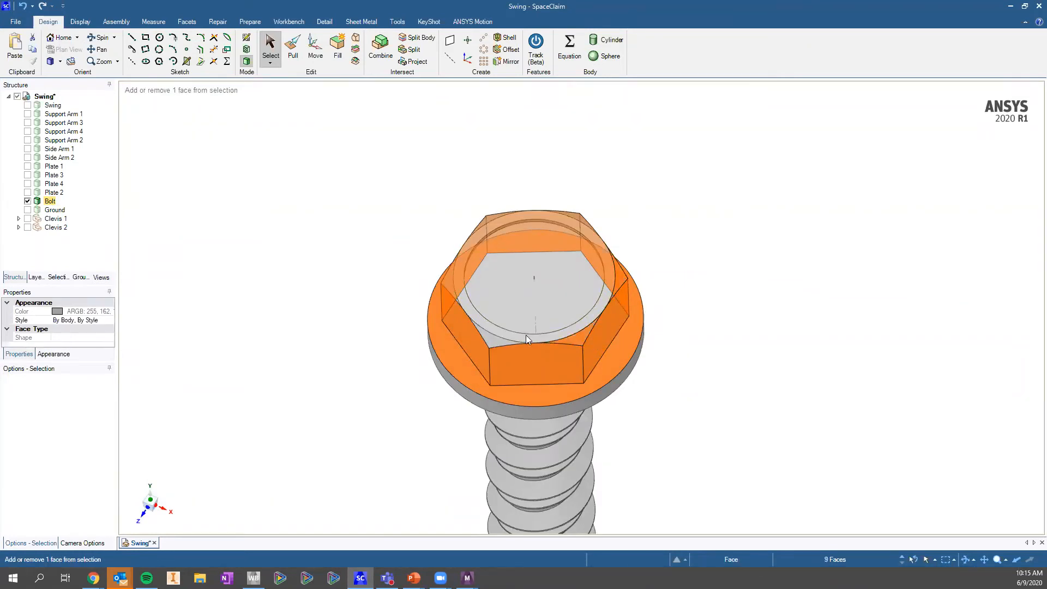
ctrl+click(539, 210)
middle_drag(494, 218, 493, 221)
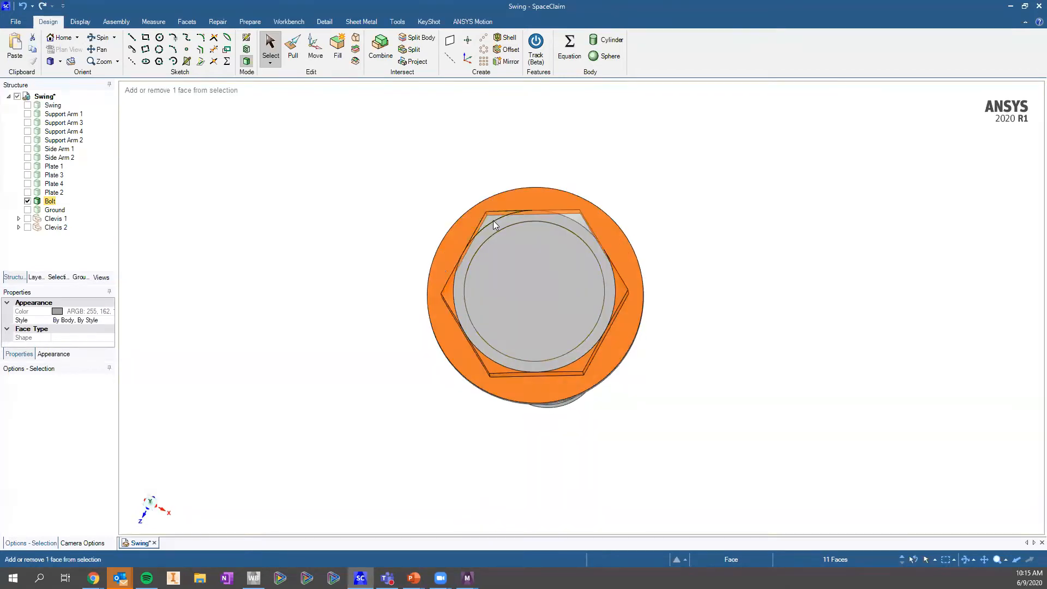
ctrl+click(493, 218)
ctrl+click(580, 226)
middle_drag(579, 226, 644, 315)
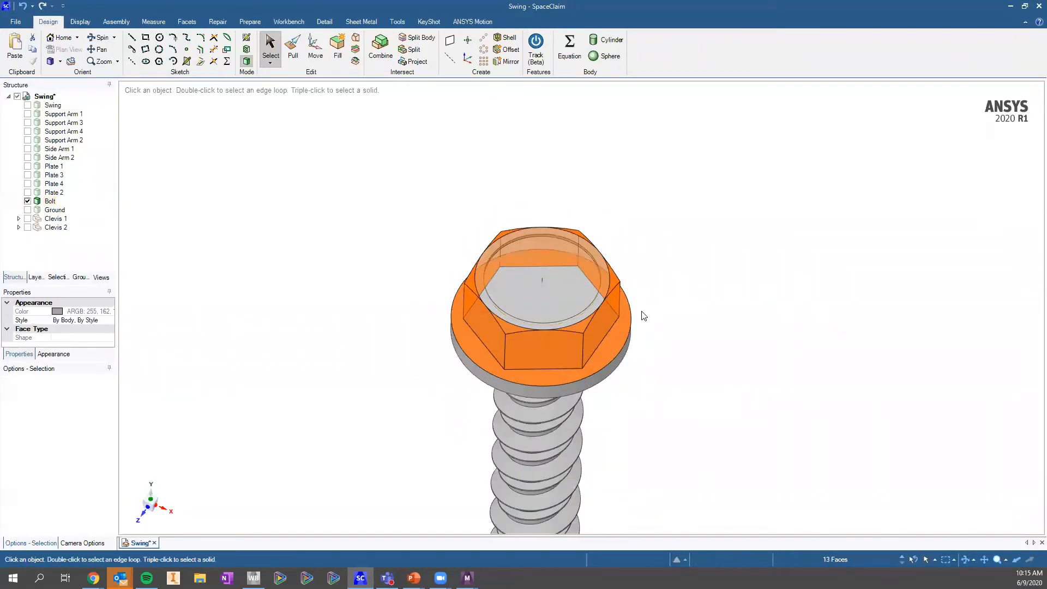
key(Delete)
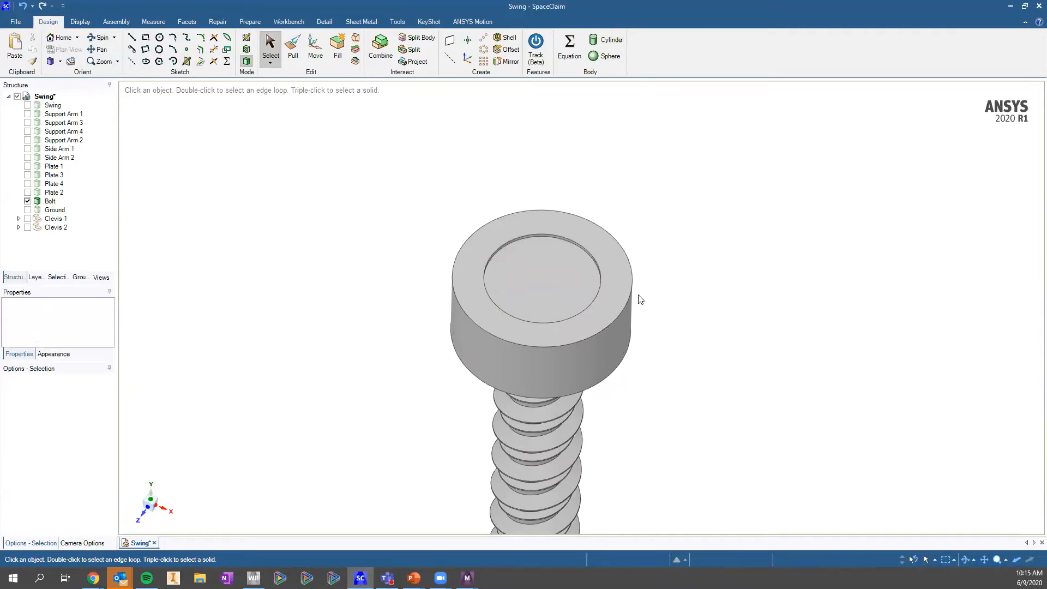
Delete the floor and wall faces of the circular recess on top of the bolt head
click(573, 222)
scroll(571, 240, up, 2)
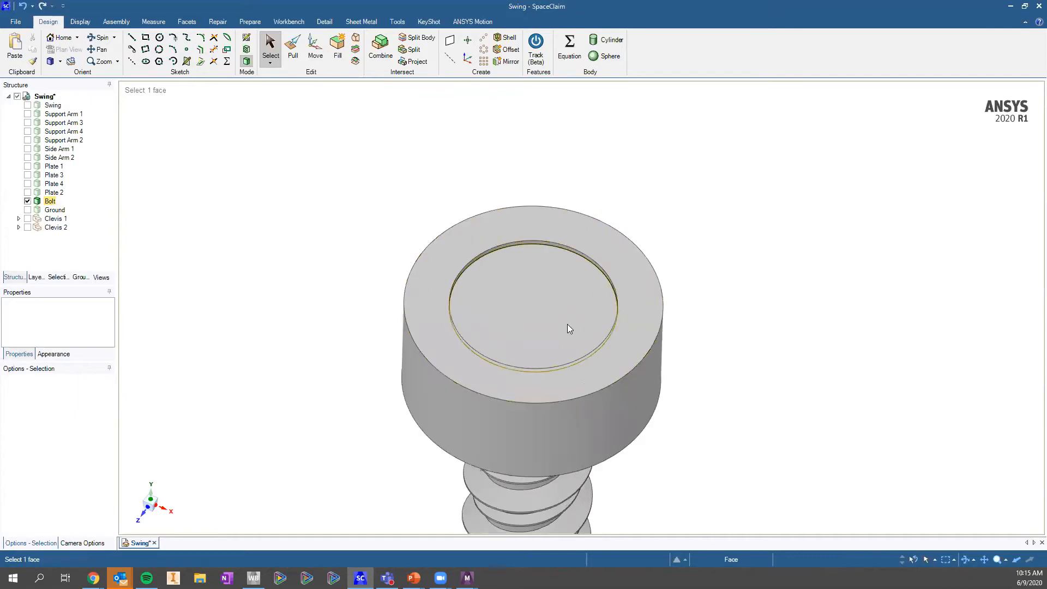
click(559, 308)
scroll(542, 221, up, 1)
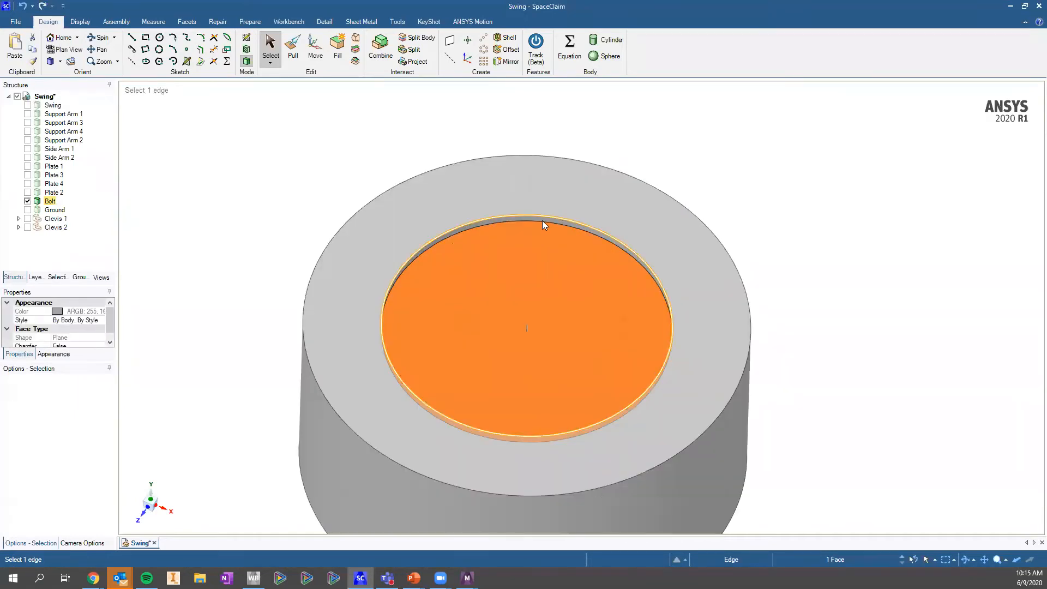
scroll(542, 220, up, 3)
ctrl+click(543, 218)
scroll(617, 302, down, 2)
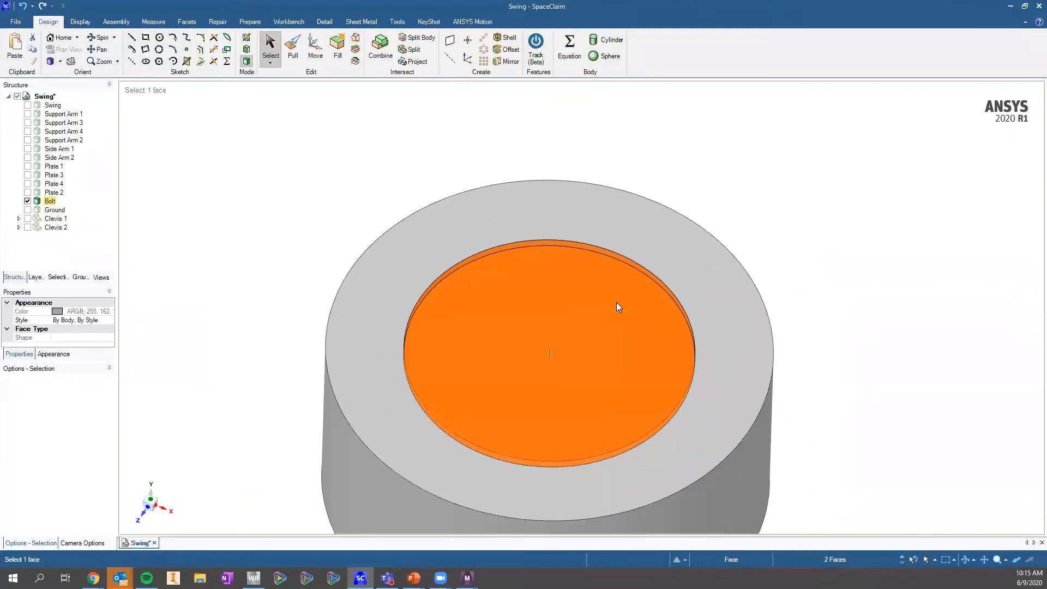
key(Delete)
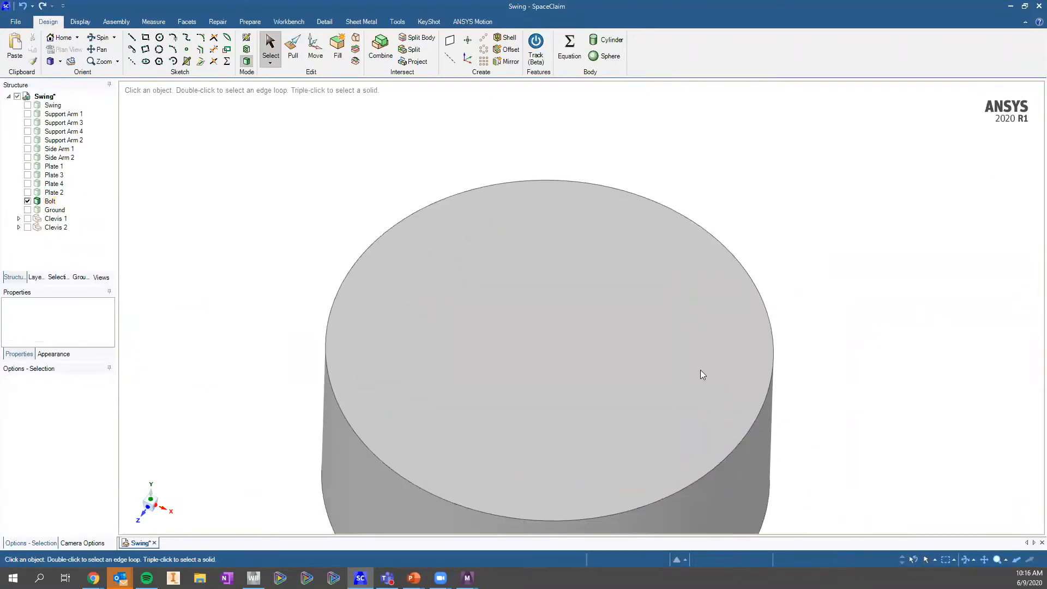
Examine the serrated underside of the bolt head and the flat ring face around the shank
scroll(700, 370, down, 4)
middle_drag(557, 328, 533, 288)
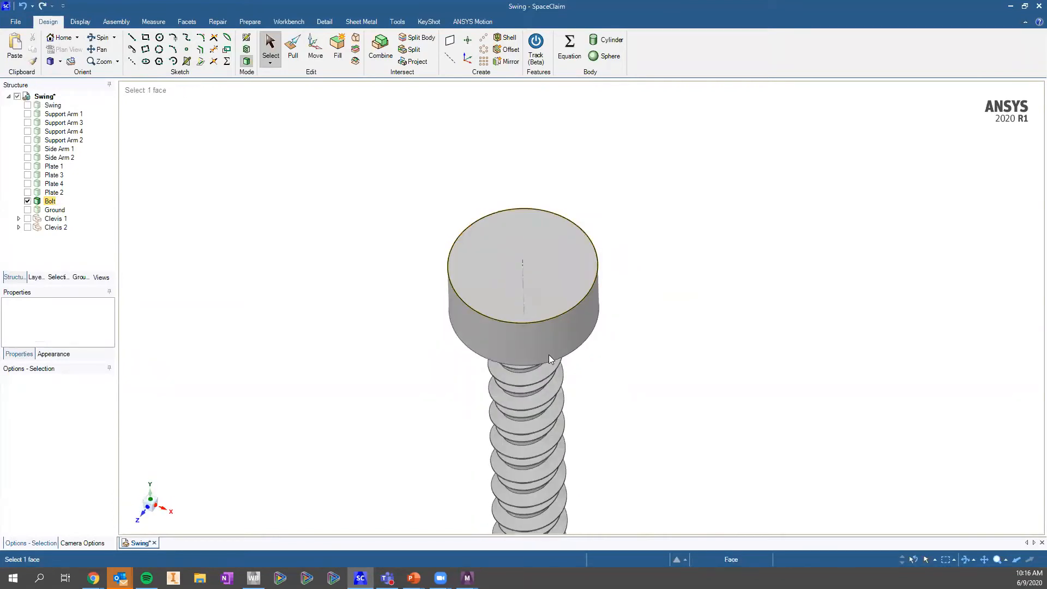
middle_drag(577, 364, 568, 326)
scroll(527, 450, up, 3)
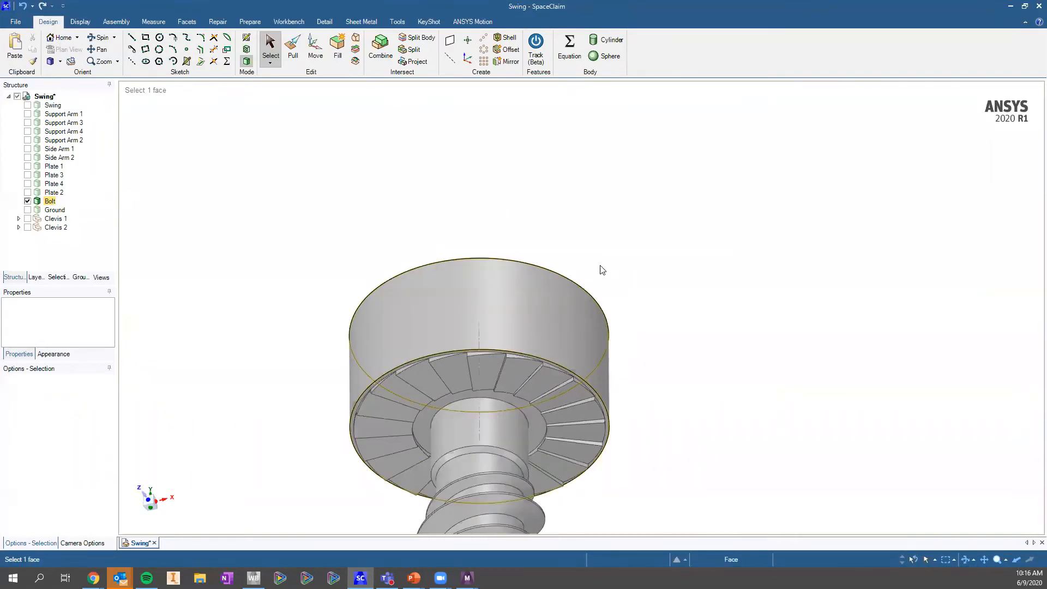
scroll(583, 252, up, 4)
scroll(582, 246, up, 4)
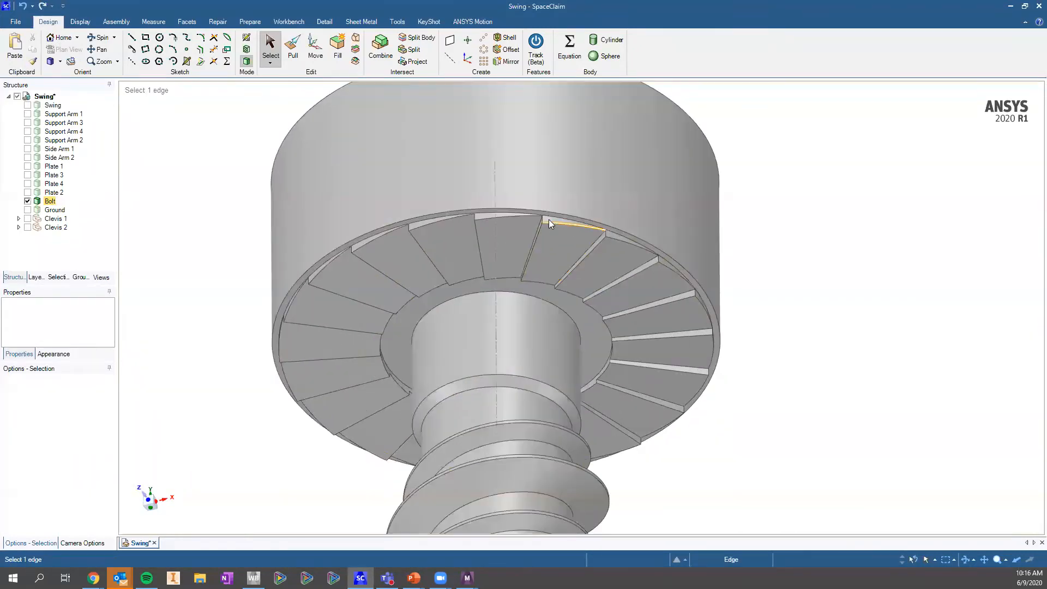
click(543, 299)
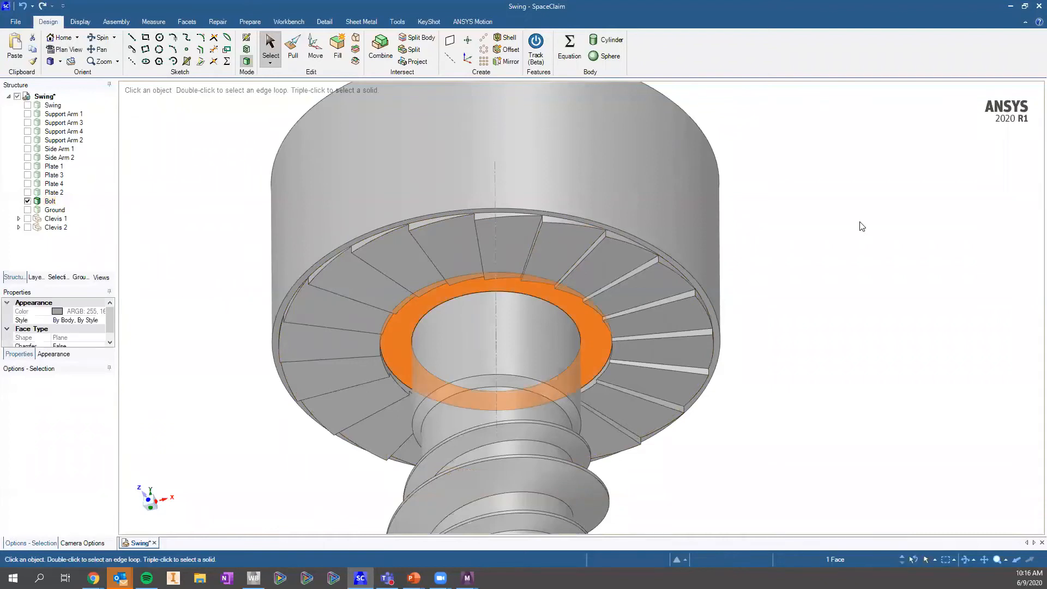
click(745, 279)
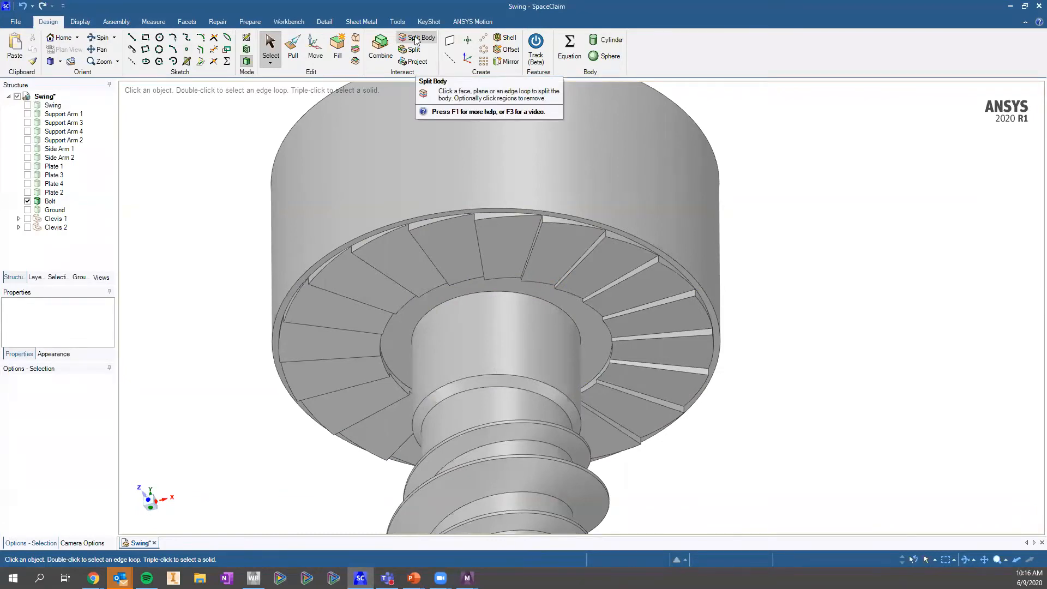
Split the bolt body with the flat ring face around the shank under the head as the cutter
scroll(608, 199, down, 2)
scroll(645, 166, down, 3)
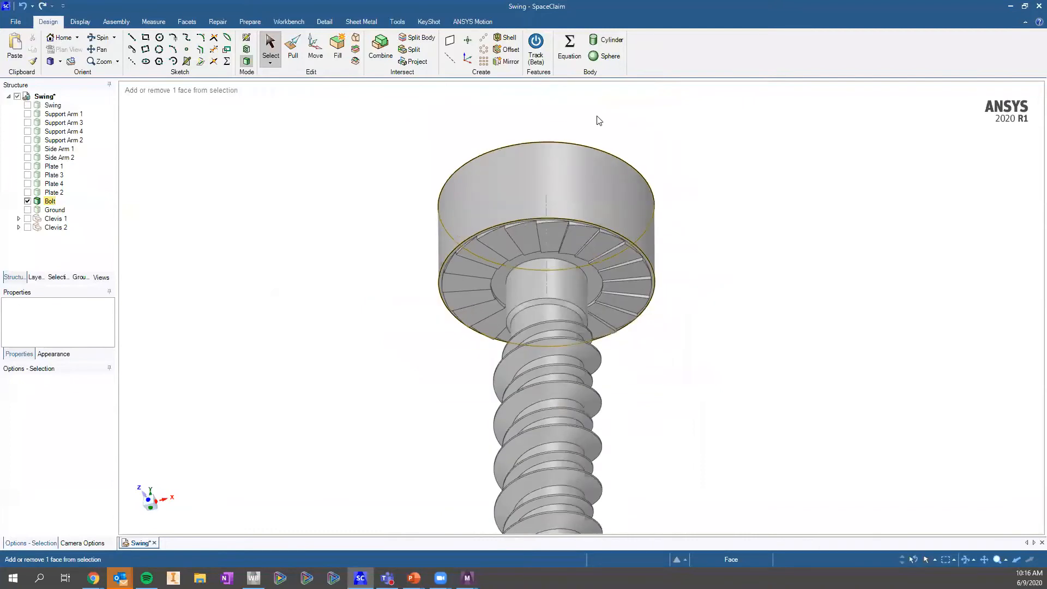
click(417, 39)
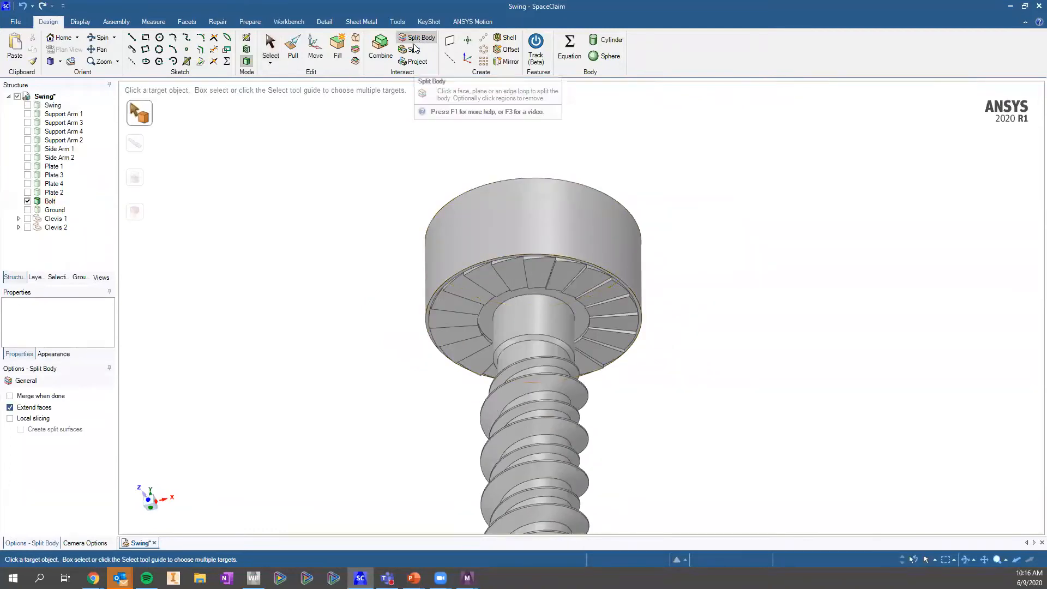
click(546, 232)
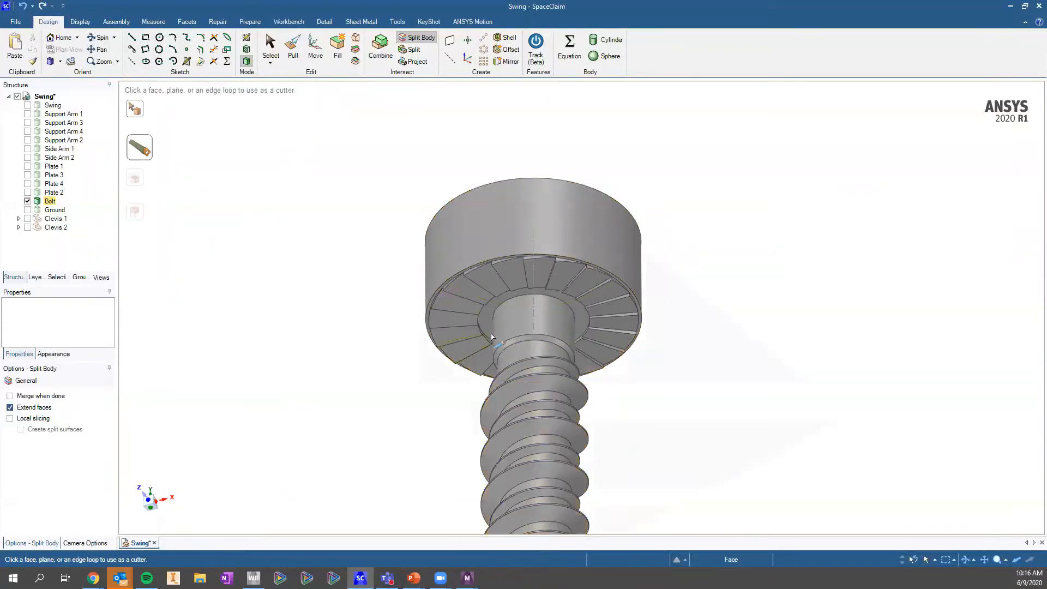
scroll(568, 309, up, 1)
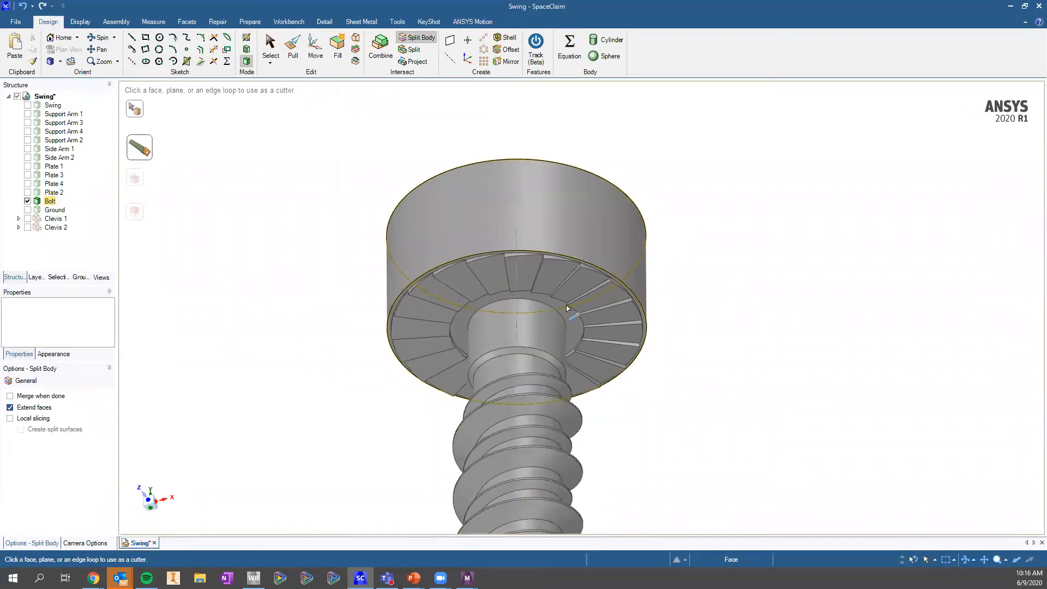
scroll(567, 309, up, 1)
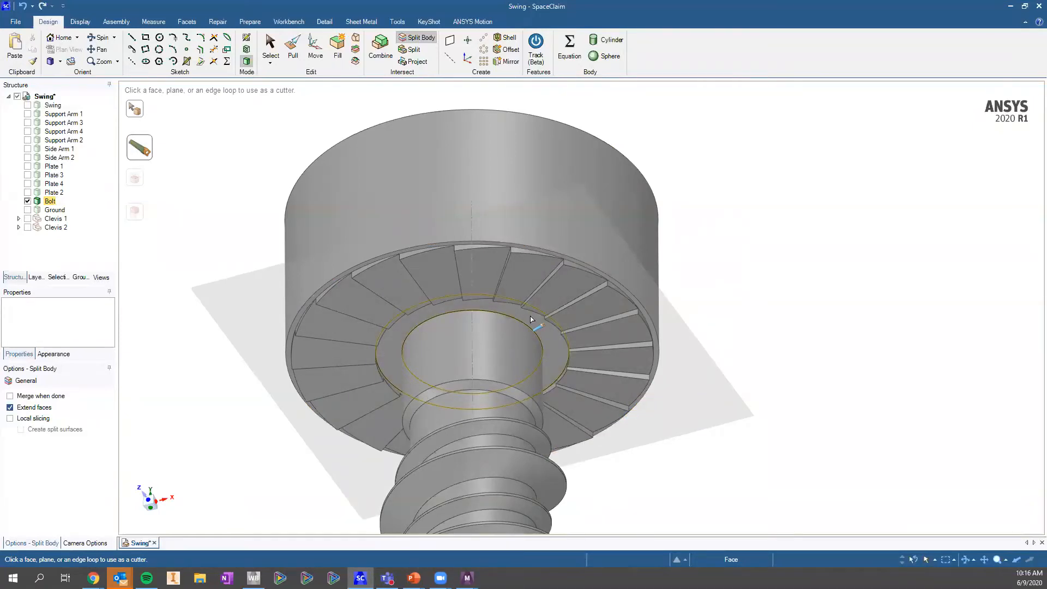
click(531, 319)
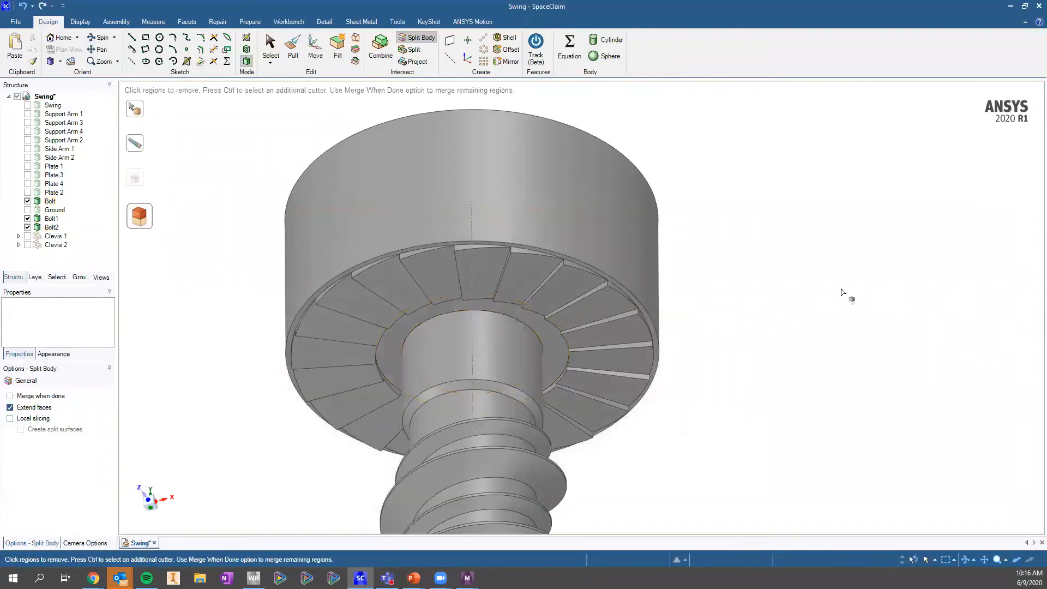
key(Escape)
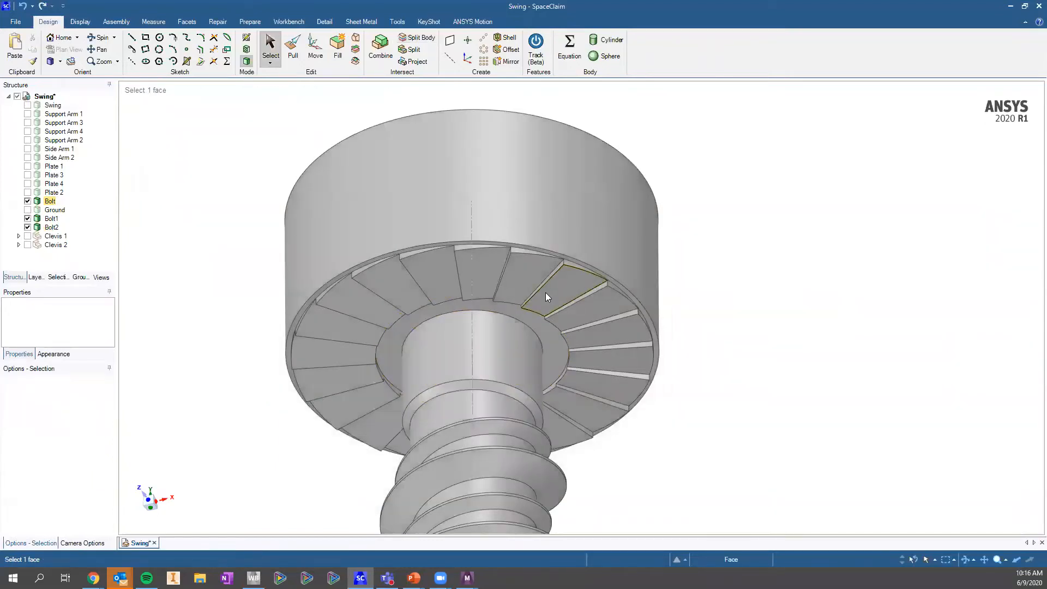
Hide the bolt head body to inspect the separated serrated ring beneath it, and undo the hiding
click(546, 292)
click(527, 206)
right_click(527, 205)
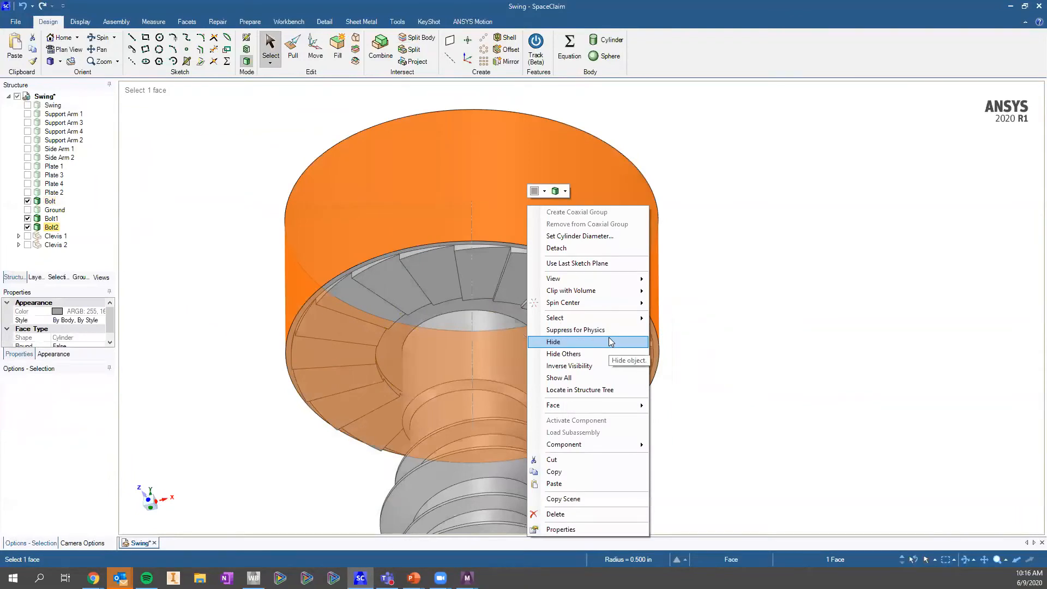
click(611, 342)
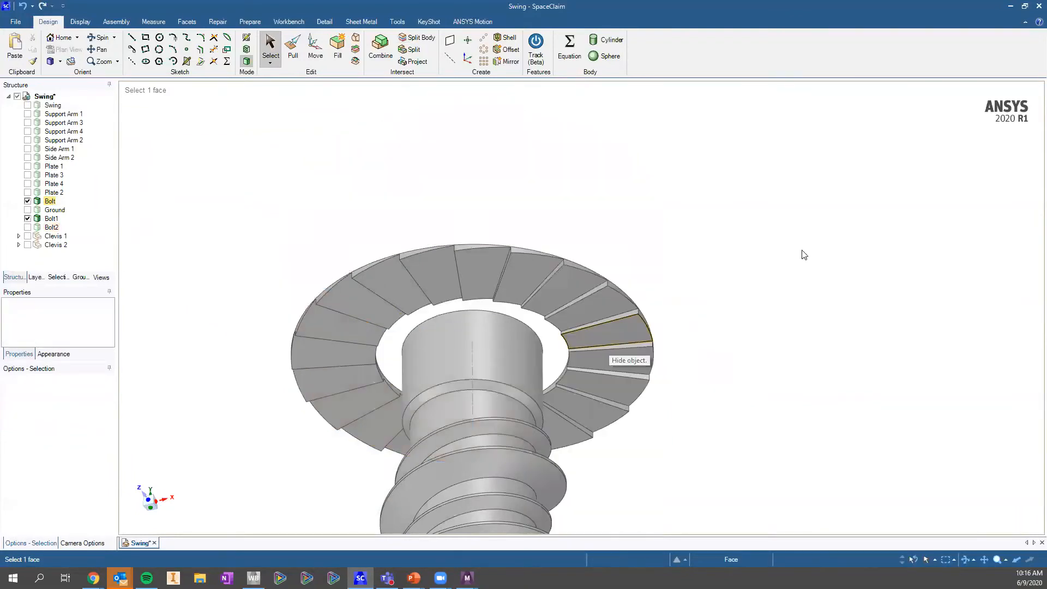
click(500, 271)
click(731, 282)
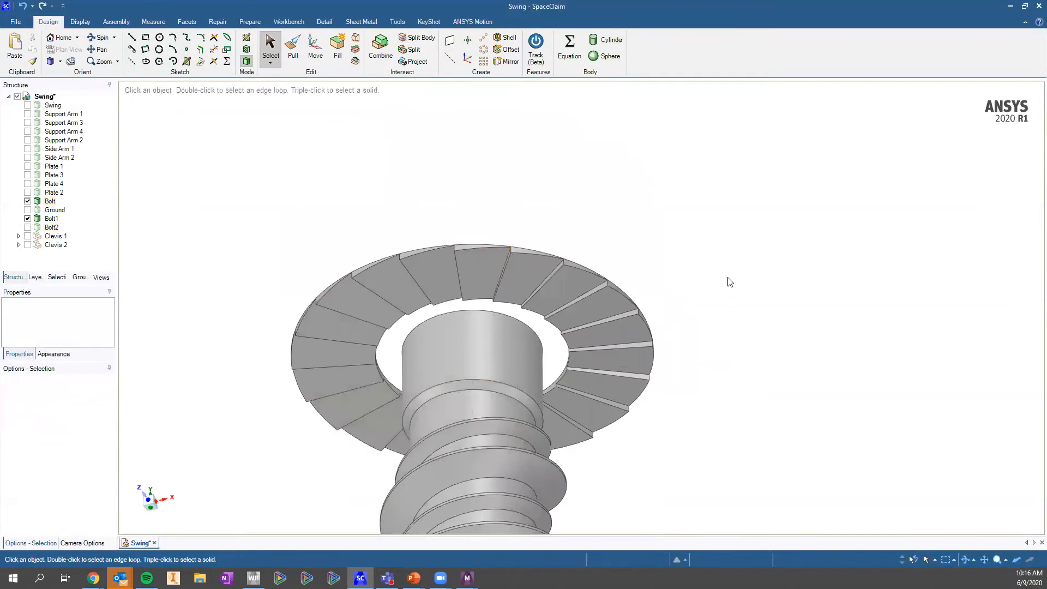
key(ctrl)
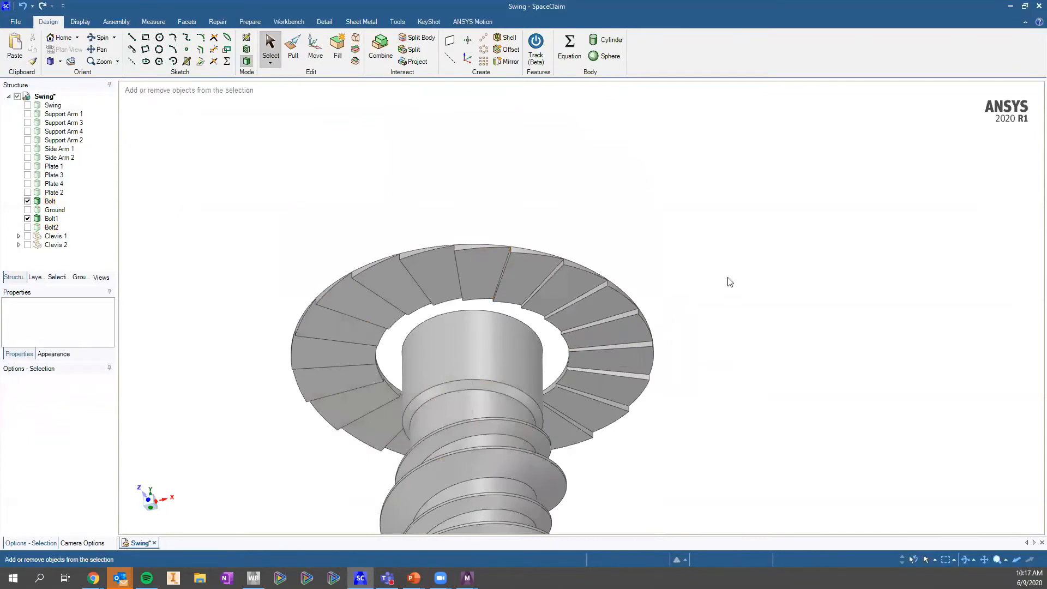
key(ctrl+z)
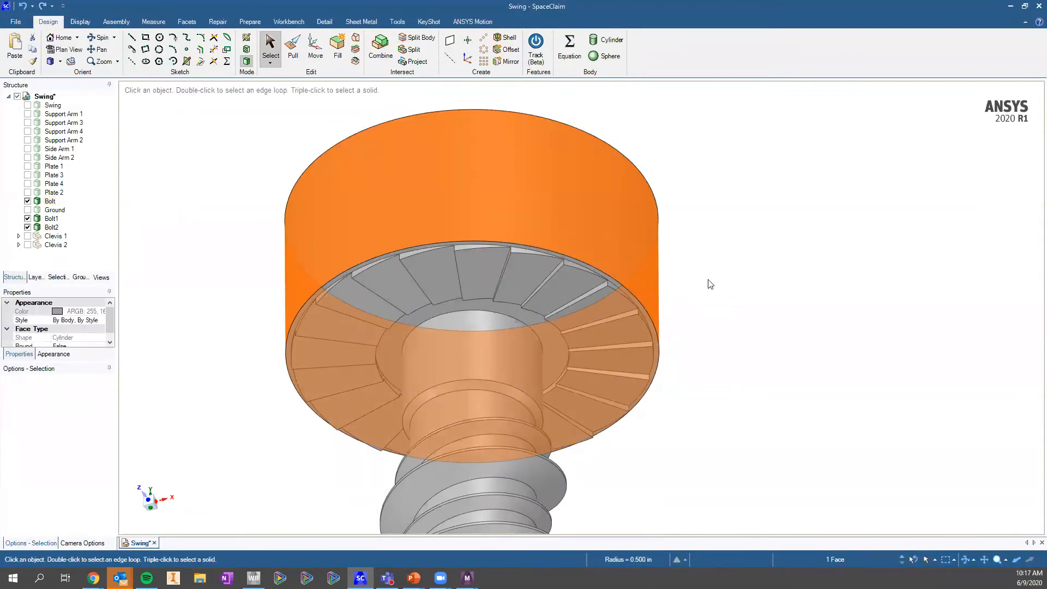
Undo the bolt body split and the removal of the head recess, and redo both operations
click(32, 7)
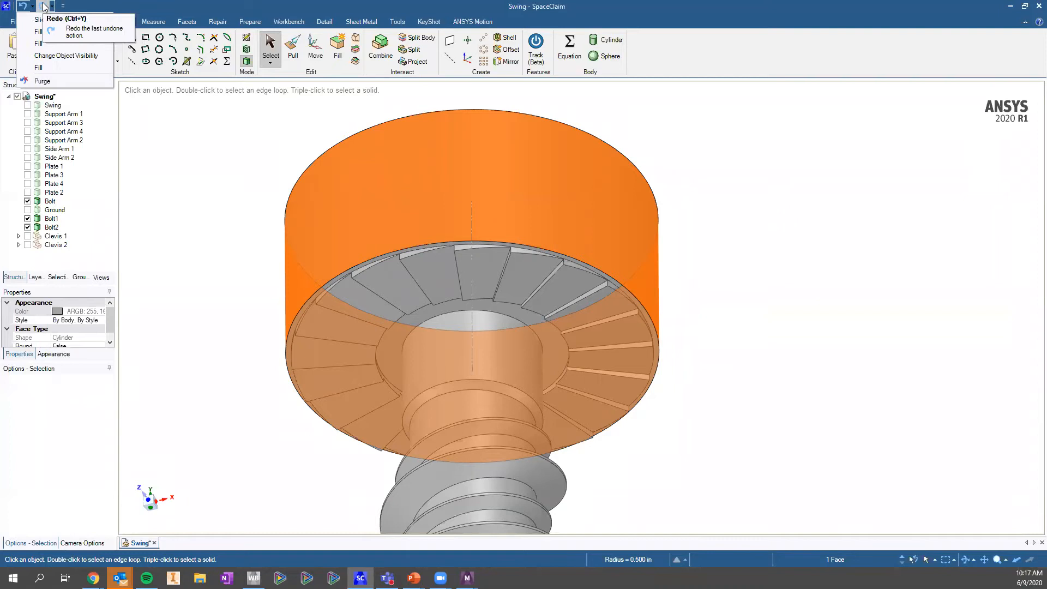
click(261, 193)
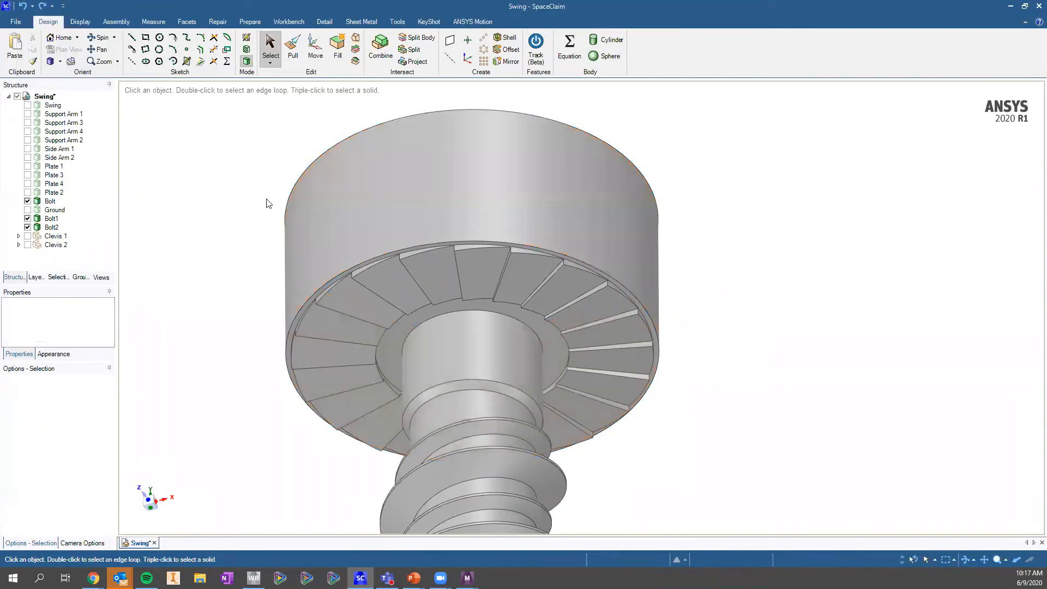
key(ctrl+z)
key(ctrl+z)
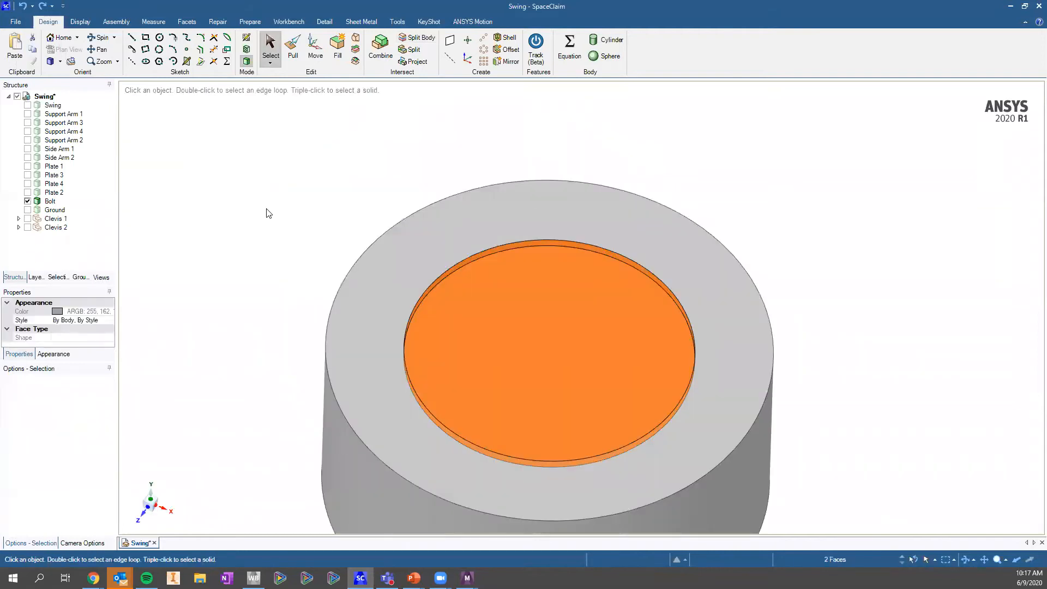
click(269, 213)
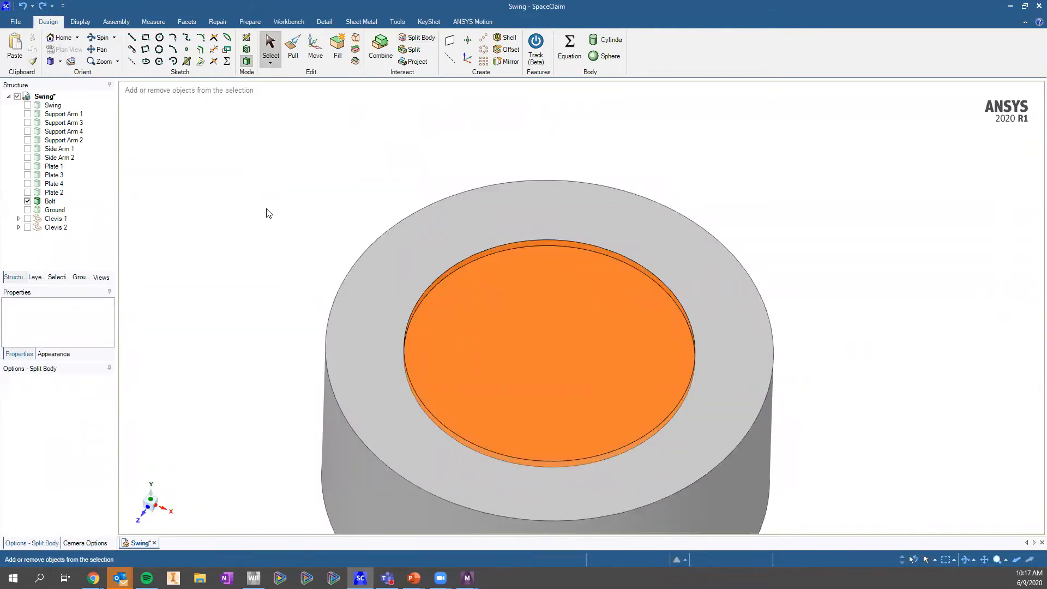
key(ctrl+y)
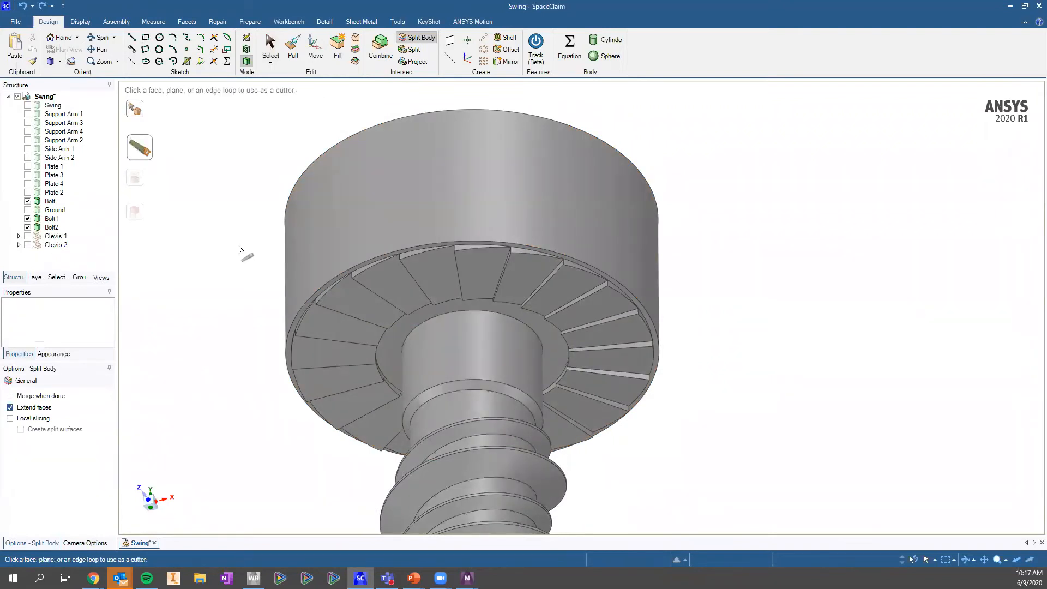
key(Escape)
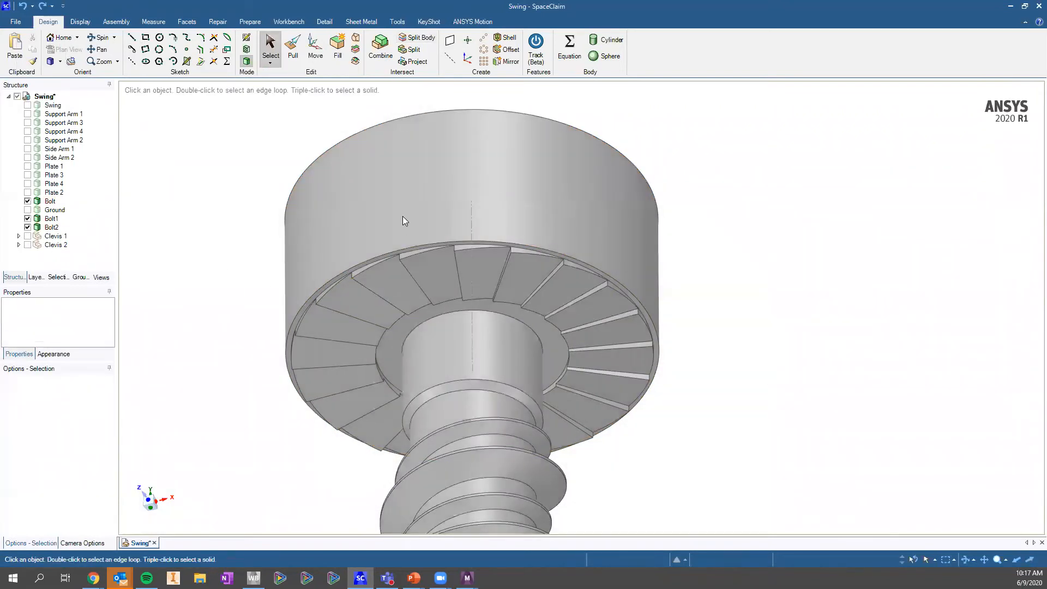
click(403, 216)
key(Escape)
click(417, 40)
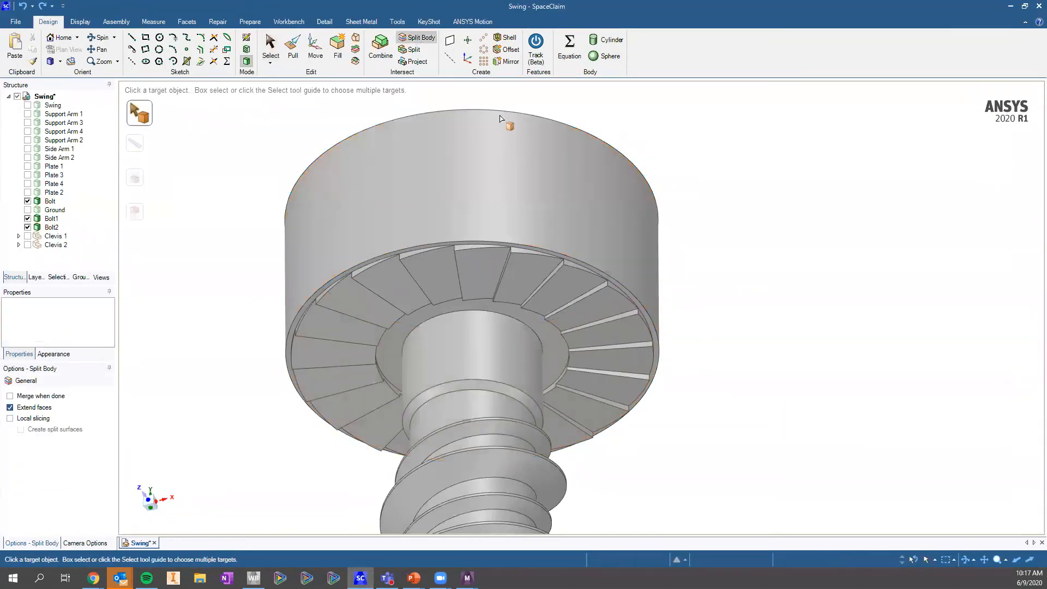
key(Escape)
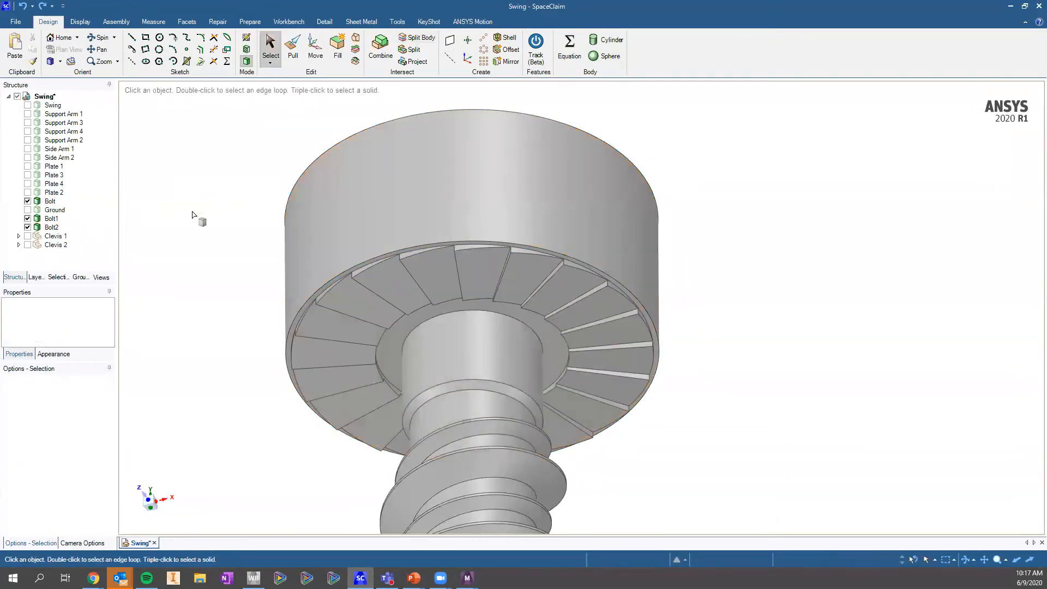
Undo the bolt body split and the head recess removal, and redo only the recess removal
key(ctrl+z)
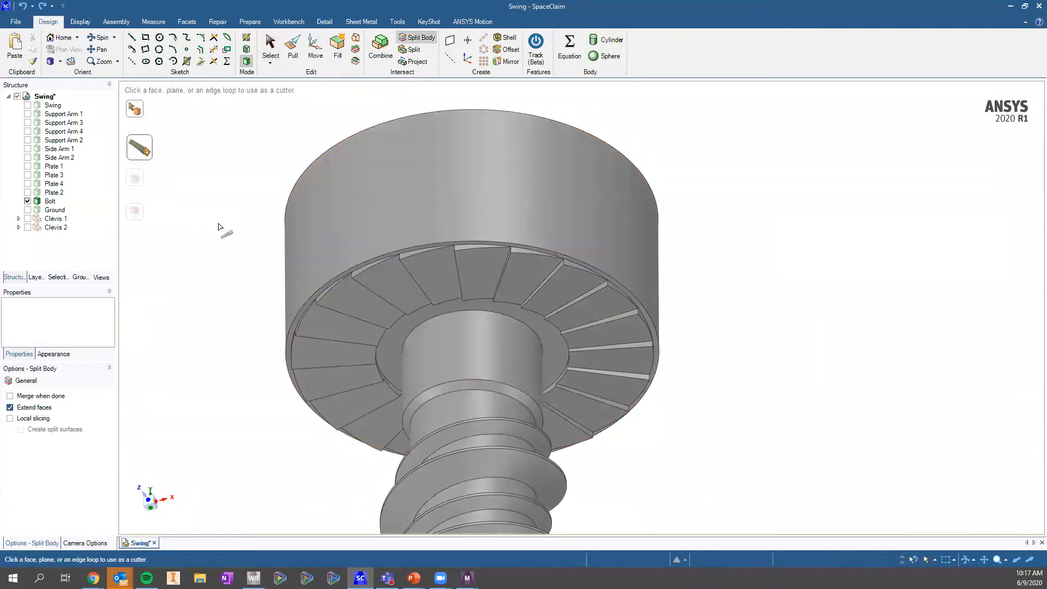
key(ctrl+z)
key(ctrl+z)
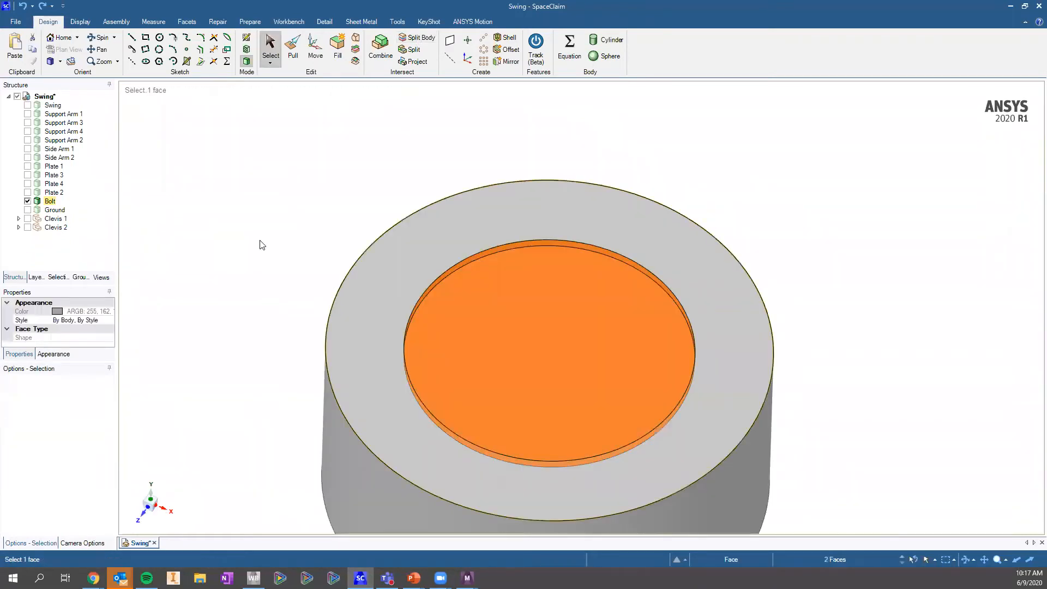
key(ctrl+y)
Set the bolt body as the Split Body target and enable merging of new regions when done
scroll(619, 320, up, 4)
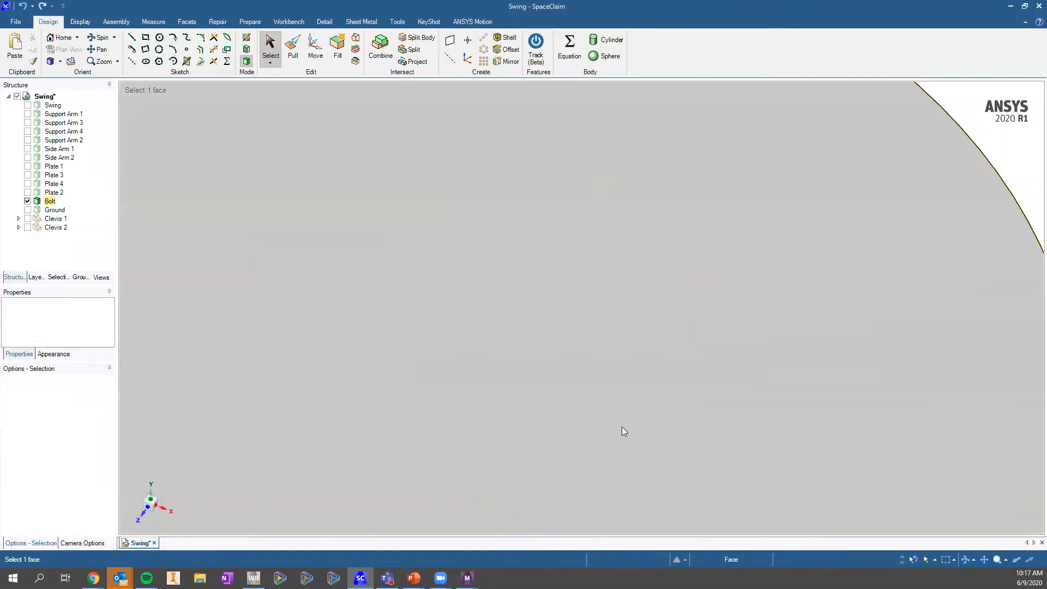
scroll(571, 451, down, 7)
middle_drag(572, 462, 555, 384)
scroll(554, 382, up, 3)
click(418, 39)
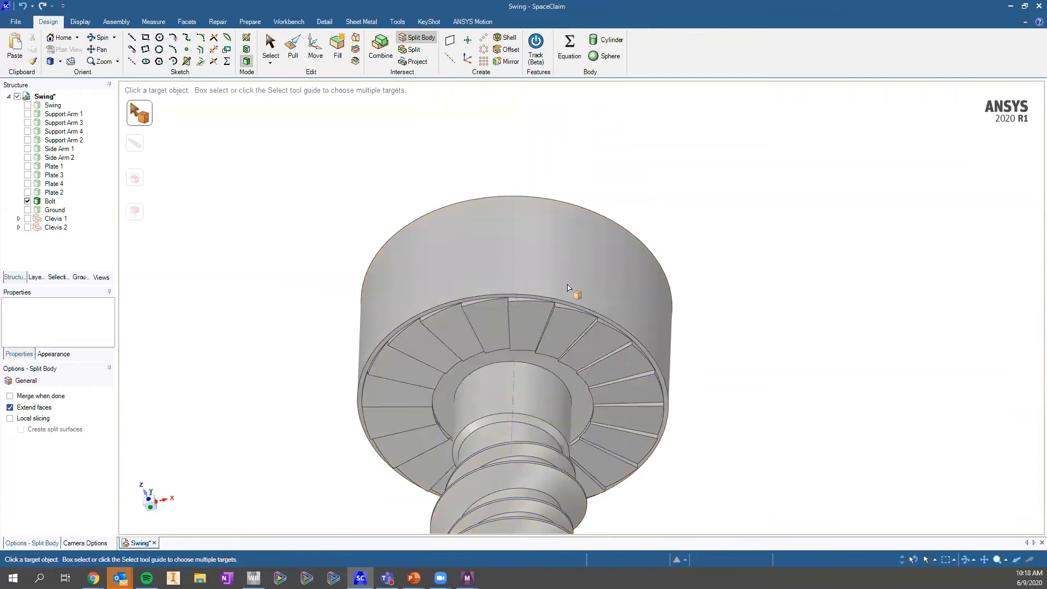
click(444, 390)
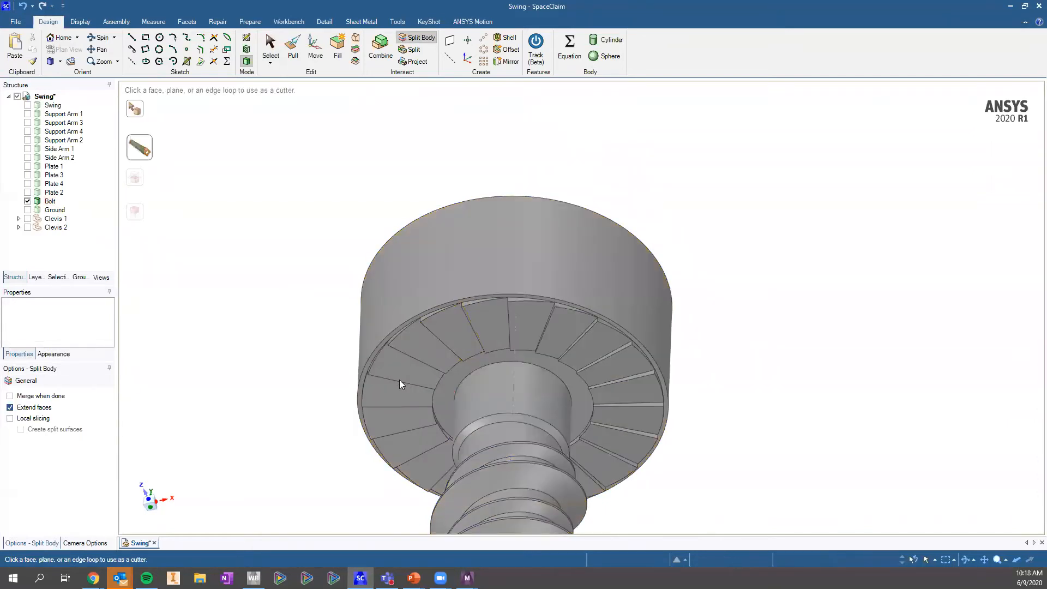
click(43, 397)
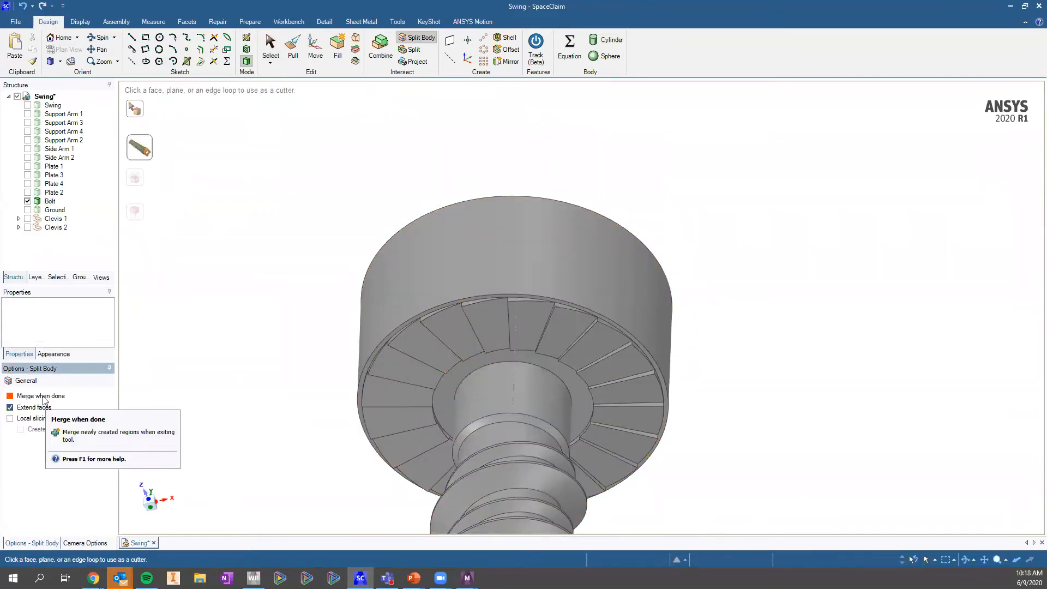
Try to cut the bolt with the flat ring face around the shank and remove the serrated ring beneath the head
click(557, 374)
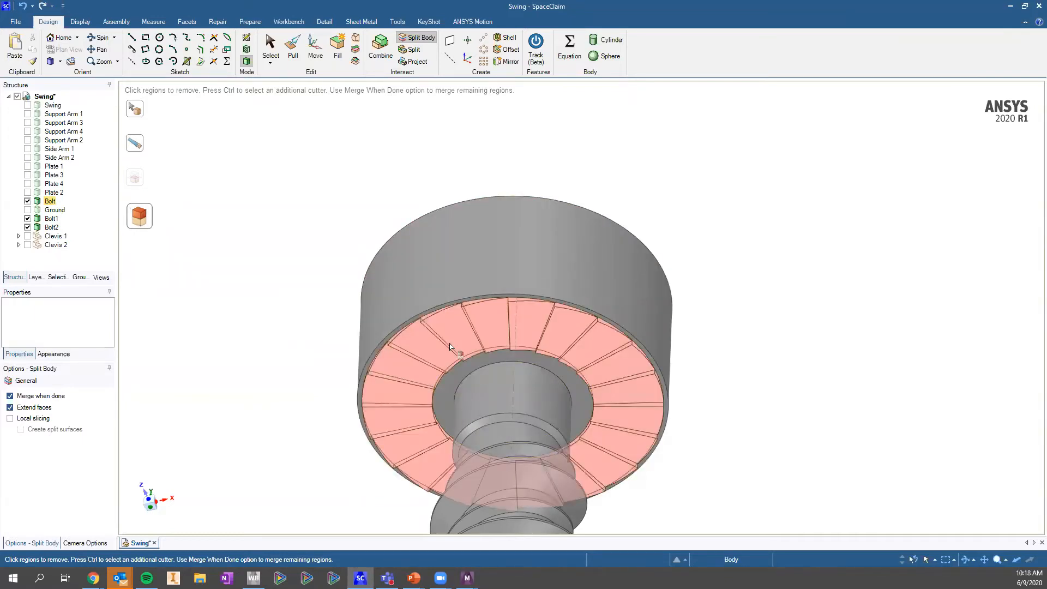
click(450, 347)
scroll(731, 385, down, 3)
shift+middle_drag(550, 269, 533, 316)
click(503, 217)
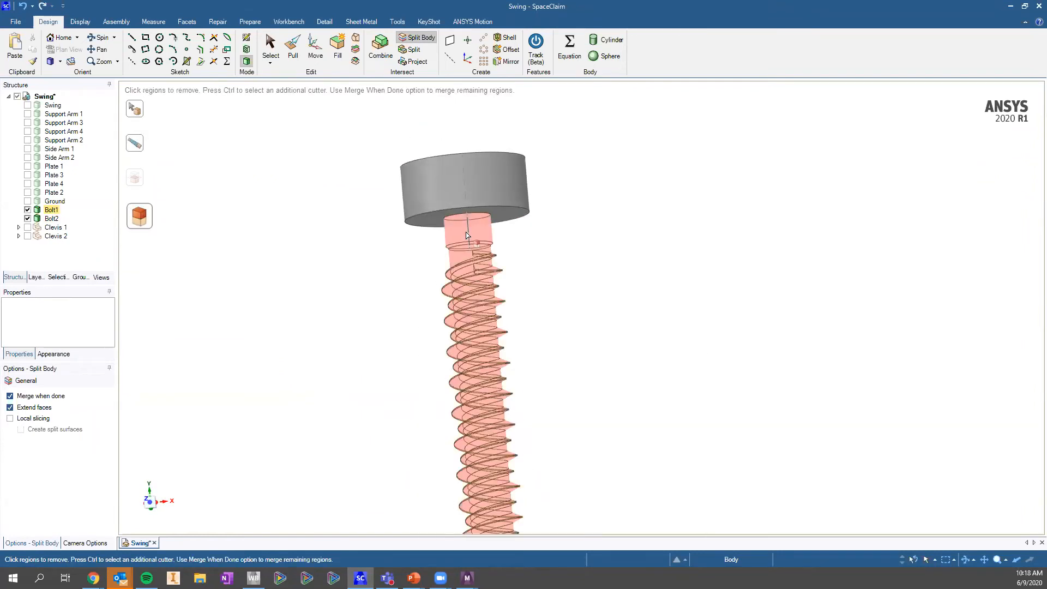
click(466, 236)
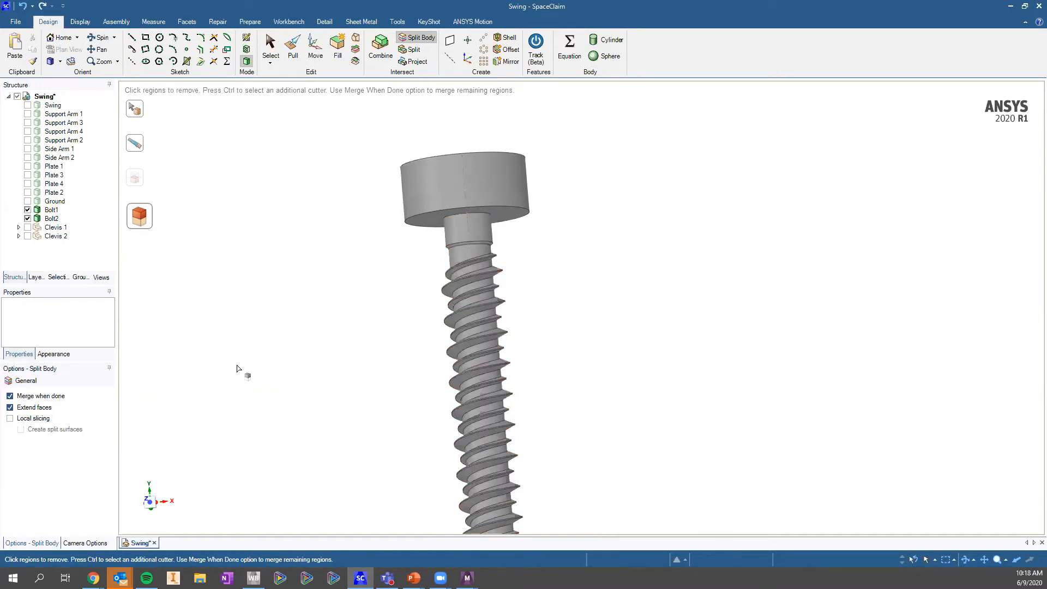
key(Escape)
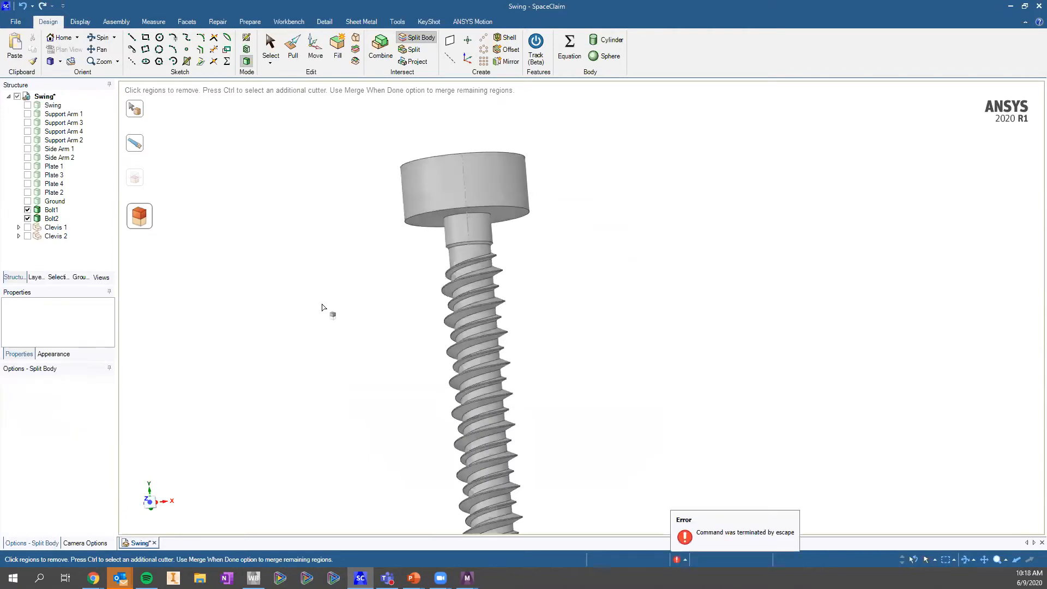
Hide everything except the threaded shank body to check whether it is still separate from the bolt head
click(494, 188)
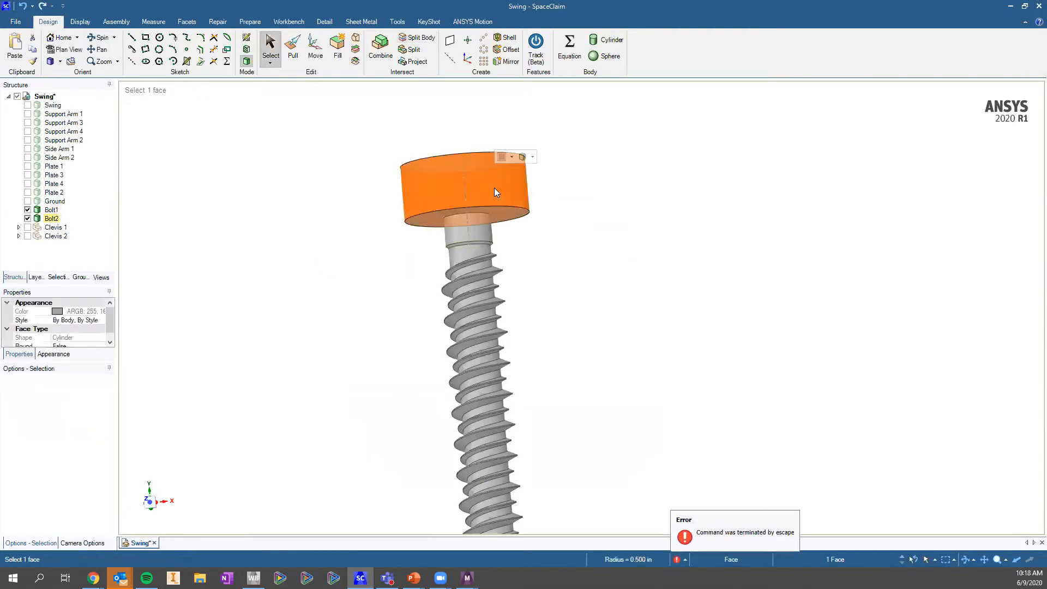
click(575, 287)
click(488, 233)
right_click(489, 234)
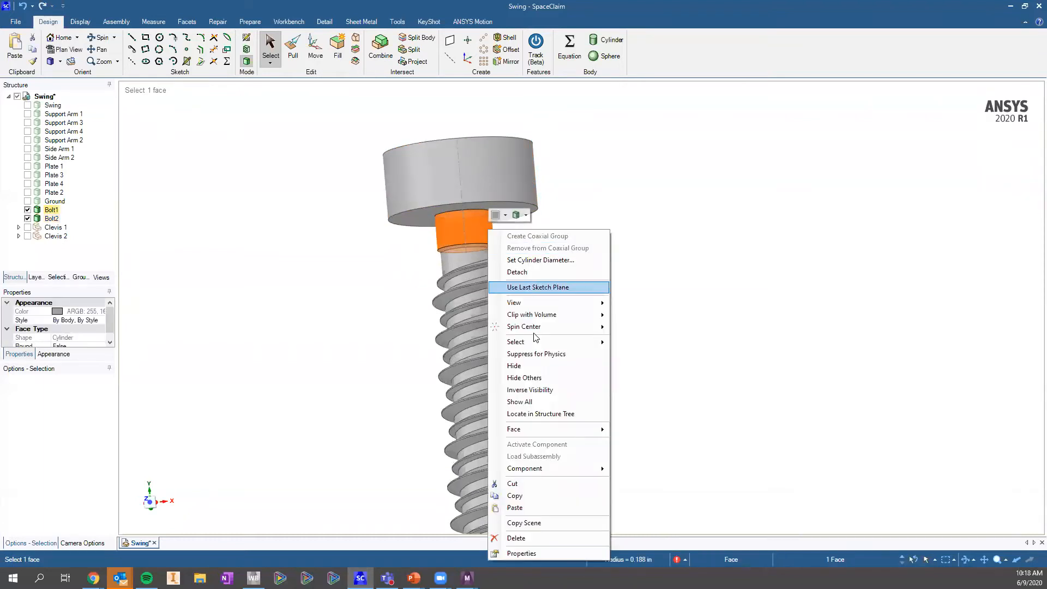
click(548, 374)
click(539, 323)
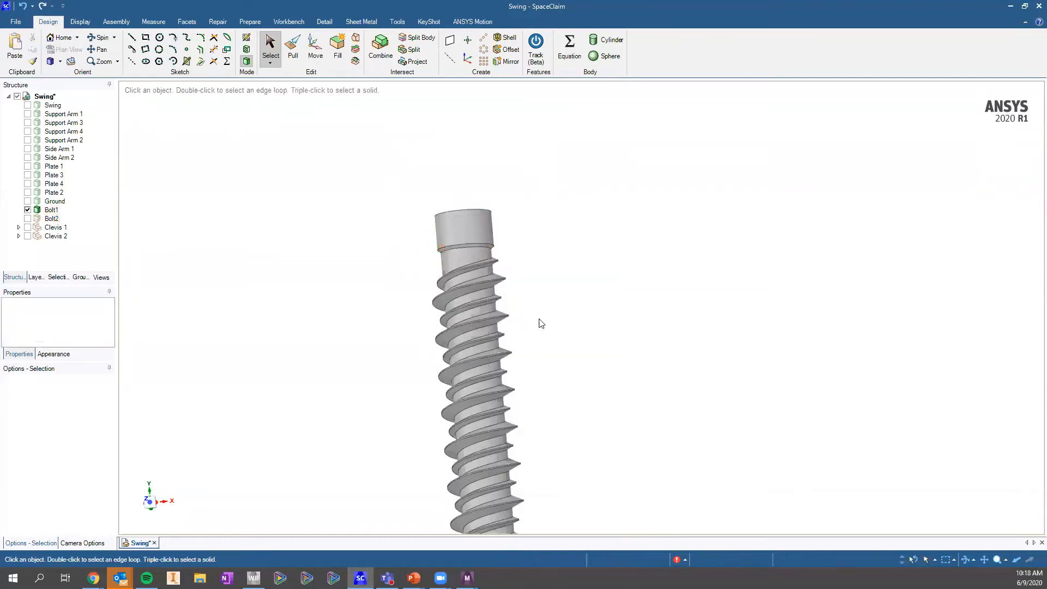
Undo the isolation of the shank, the serrated ring removal and the bolt body split
key(ctrl+z)
key(ctrl+z)
click(640, 282)
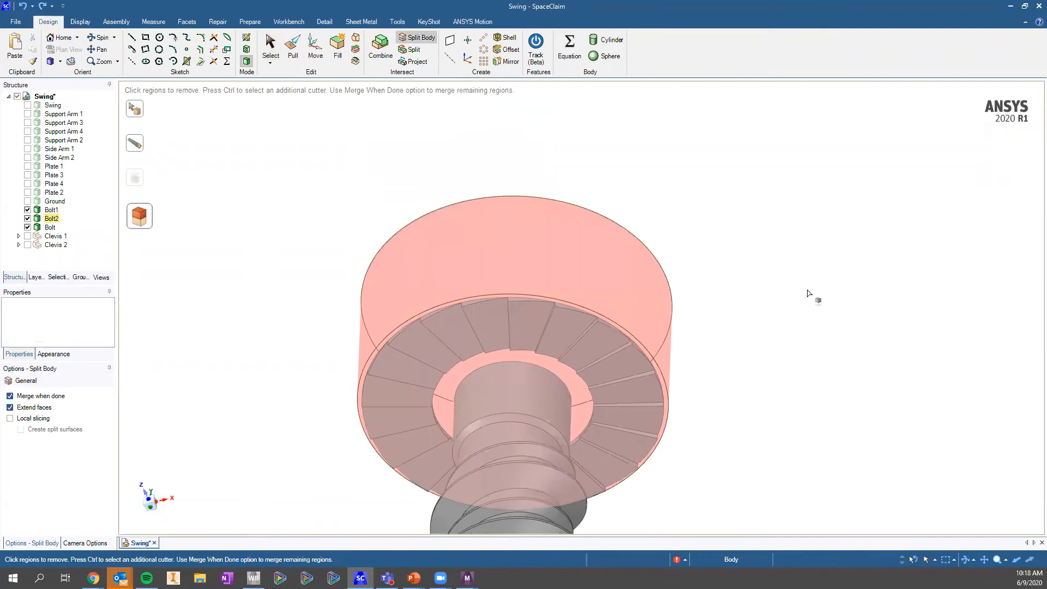
key(Escape)
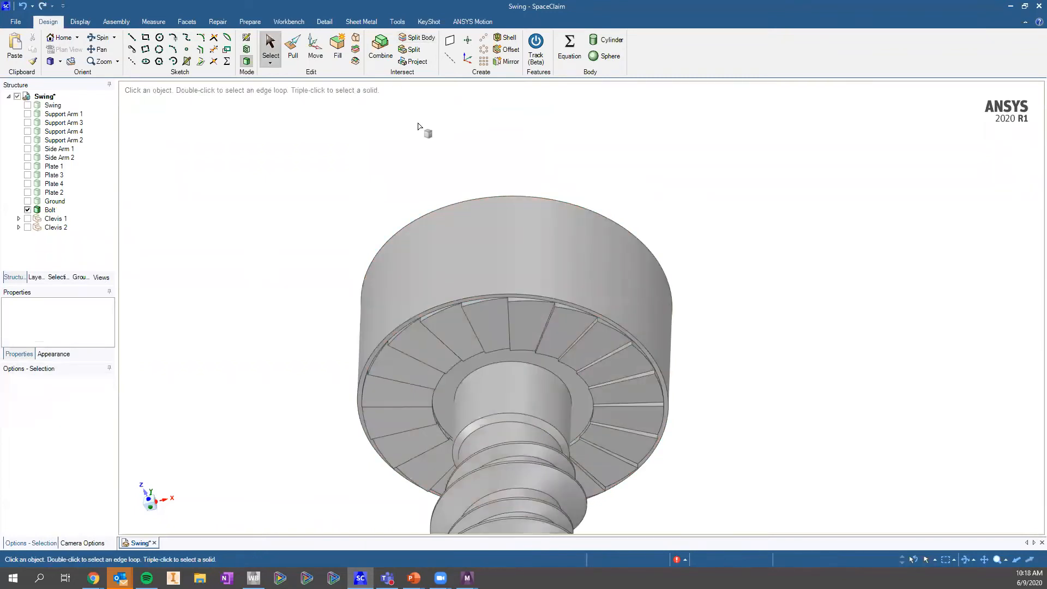
Split the bolt body at the flat ring face under the head, remove the serrated ring and merge the remaining regions
click(485, 251)
click(348, 154)
click(419, 37)
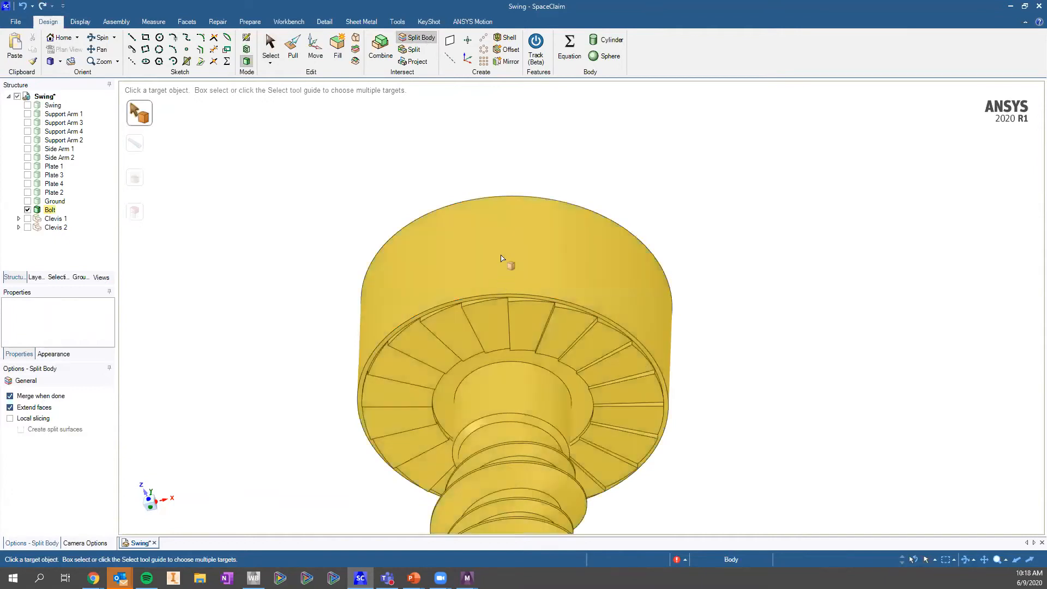
click(533, 392)
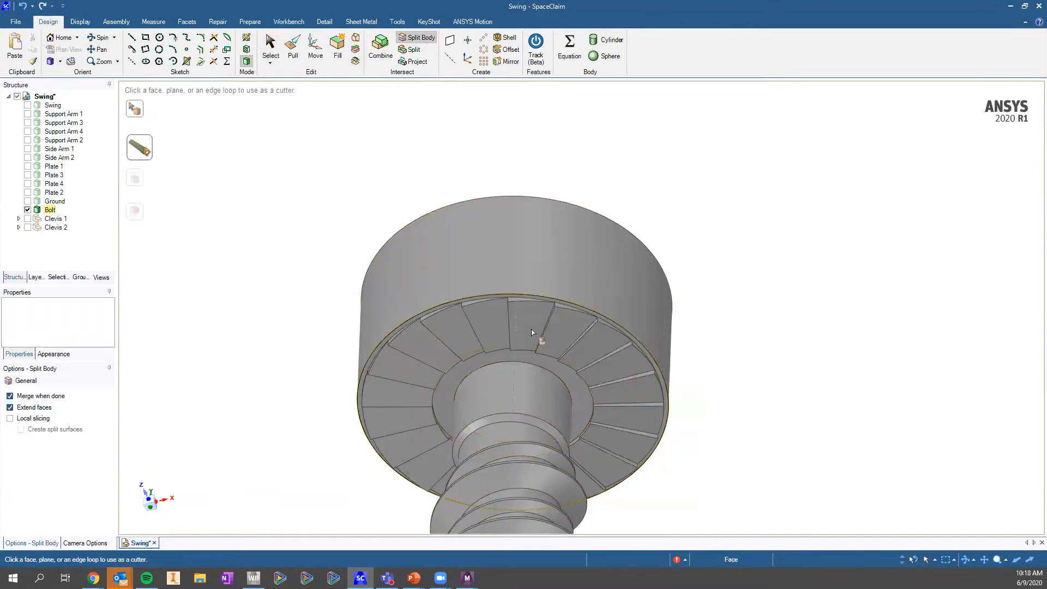
click(534, 337)
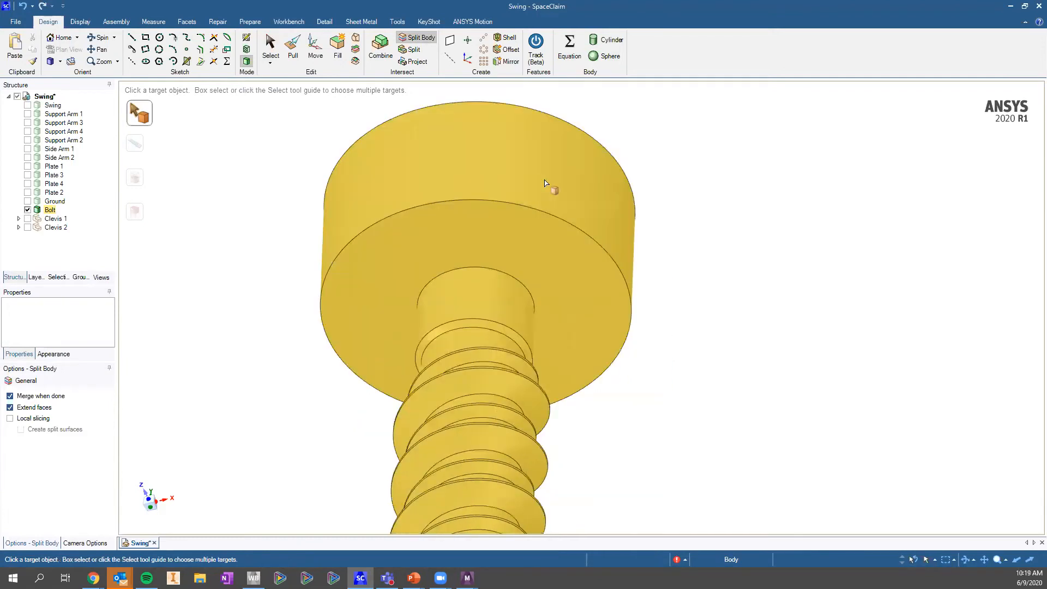
Split the bolt body using the cylindrical shank face between the thread turns as the cutter
scroll(527, 185, down, 6)
mouse_move(503, 201)
middle_down()
mouse_move(545, 251)
mouse_move(501, 207)
middle_up()
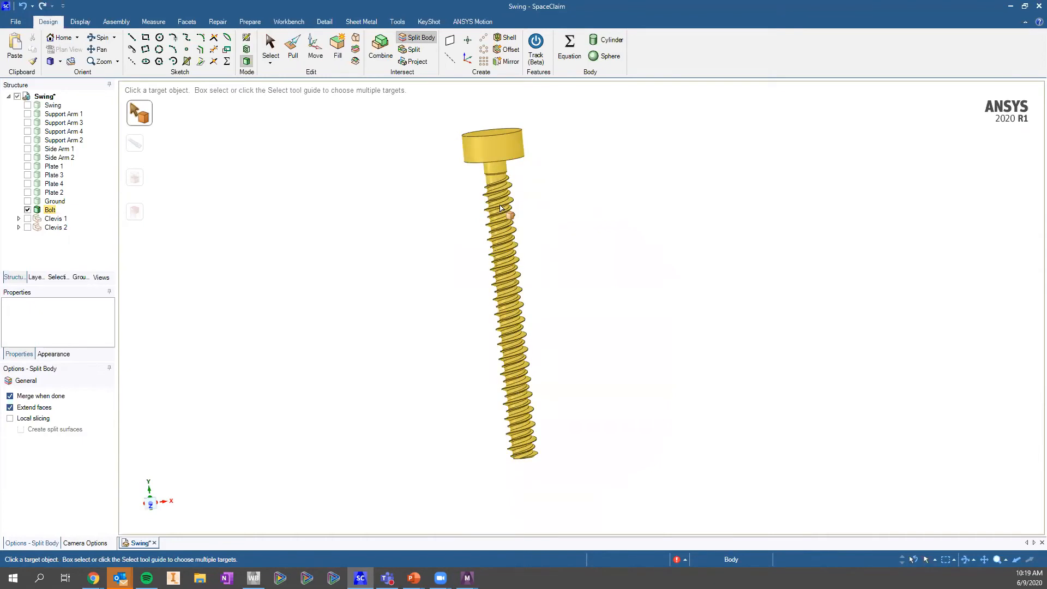
scroll(501, 208, up, 4)
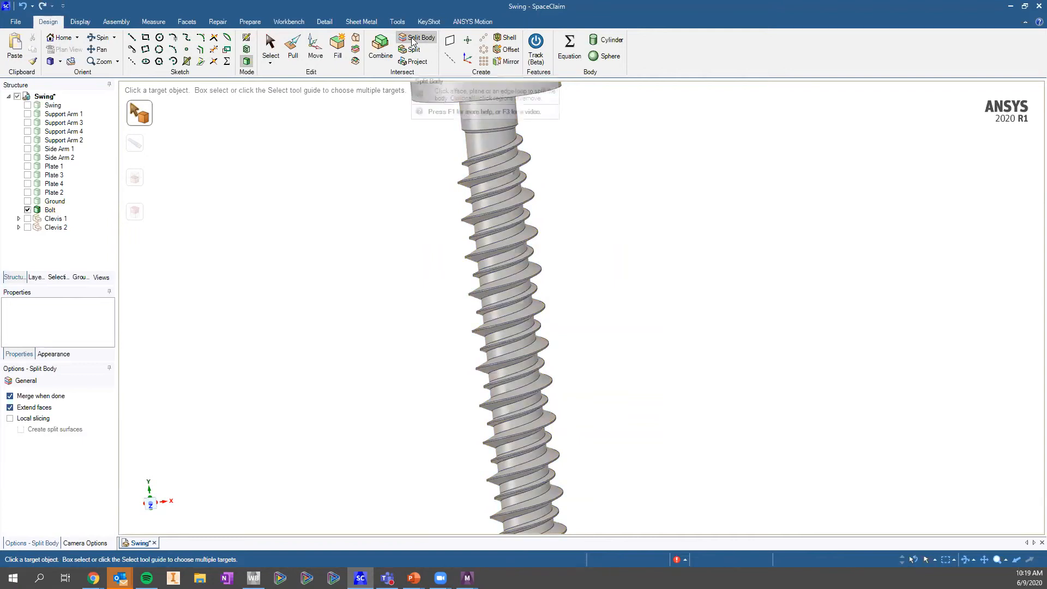
click(471, 135)
scroll(478, 144, up, 2)
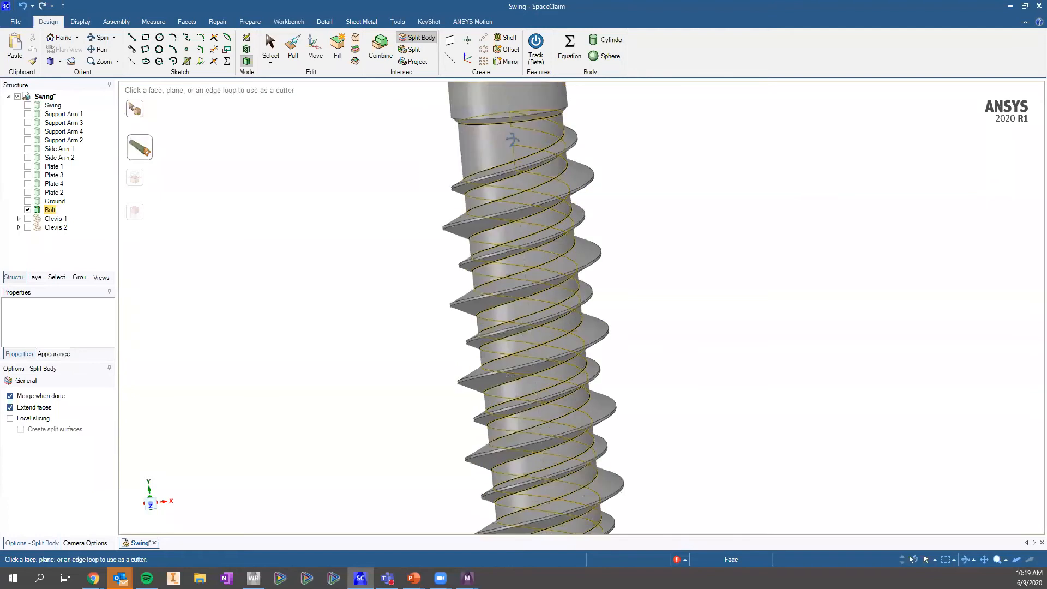
scroll(452, 156, up, 2)
middle_drag(450, 154, 470, 150)
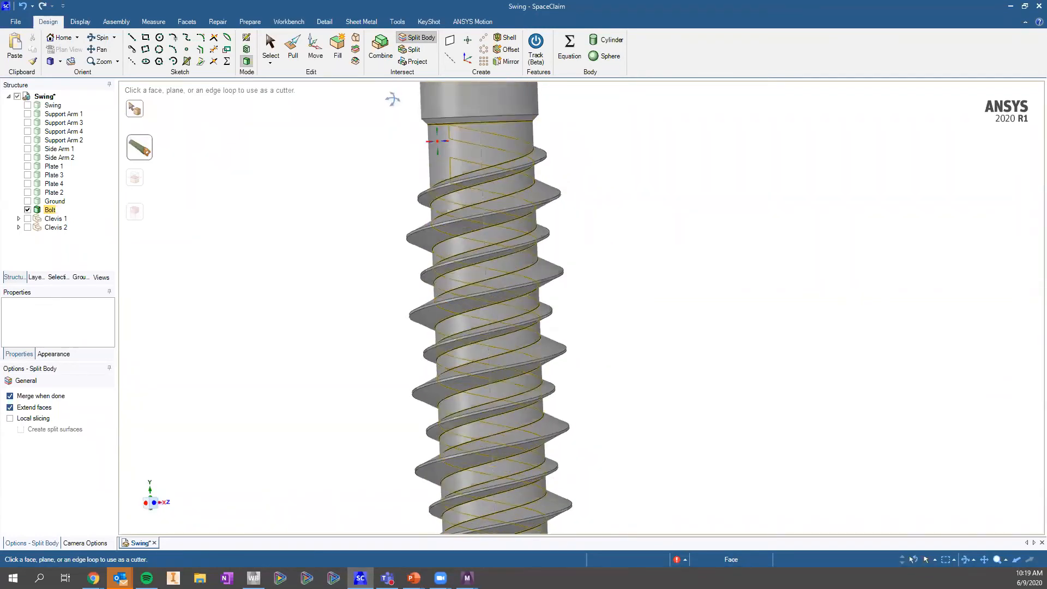
mouse_move(437, 141)
middle_down()
mouse_move(503, 145)
mouse_move(421, 136)
middle_up()
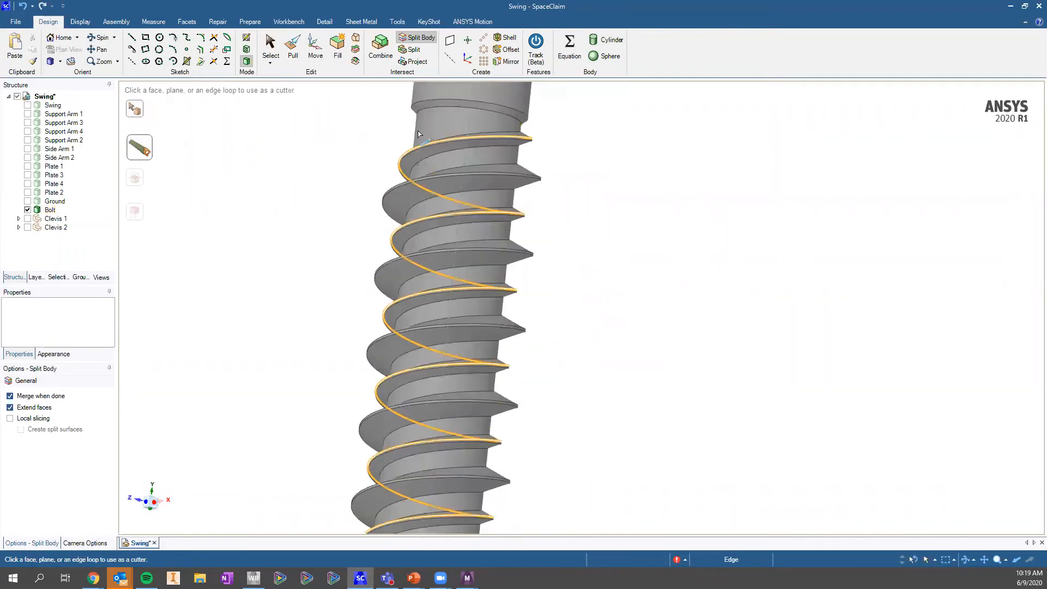
click(444, 284)
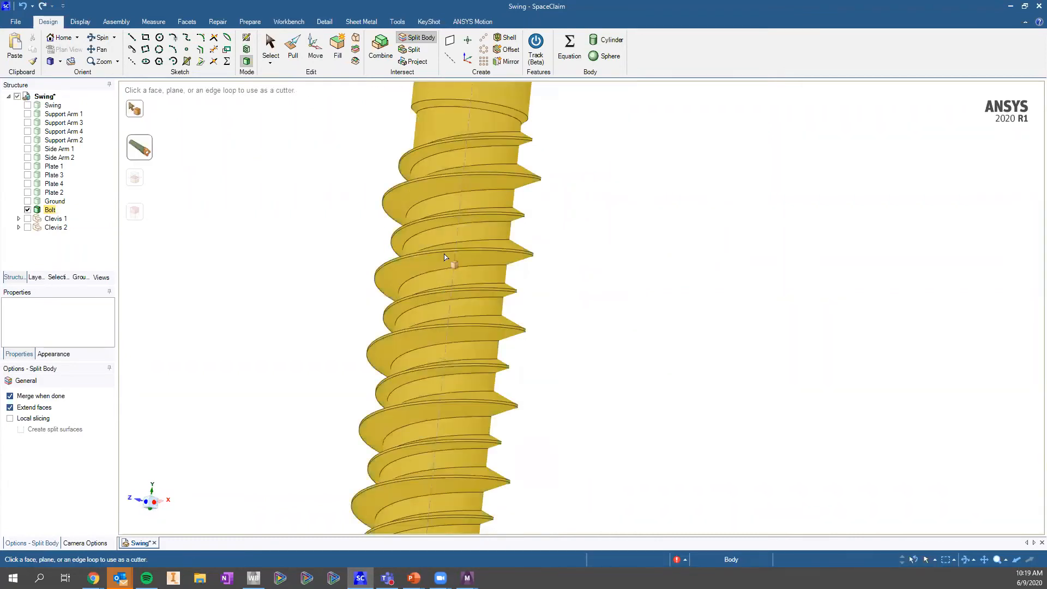
scroll(444, 283, down, 6)
ctrl+middle_drag(444, 283, 445, 146)
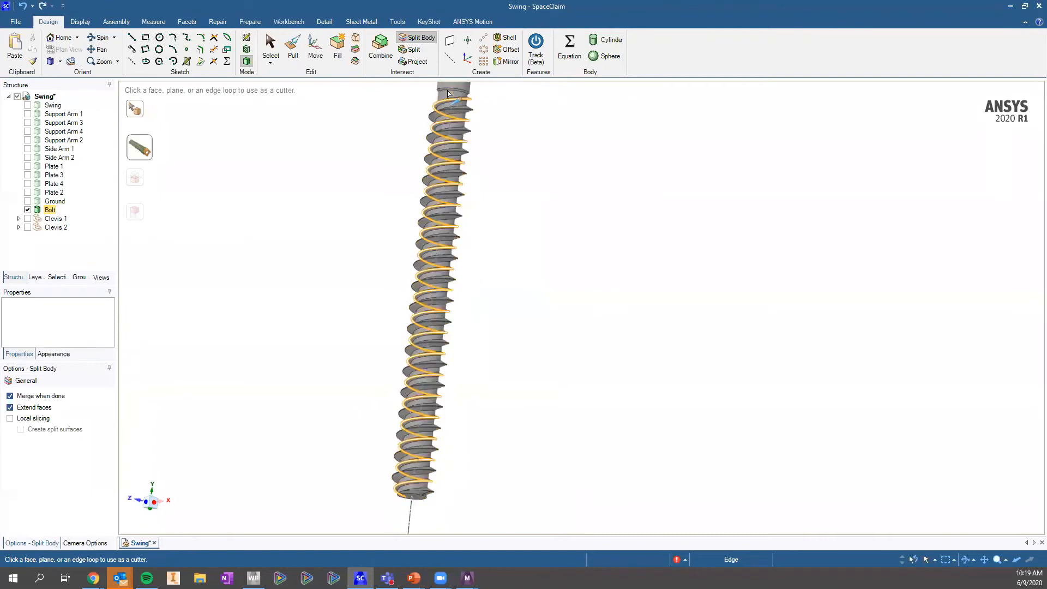
scroll(456, 172, up, 4)
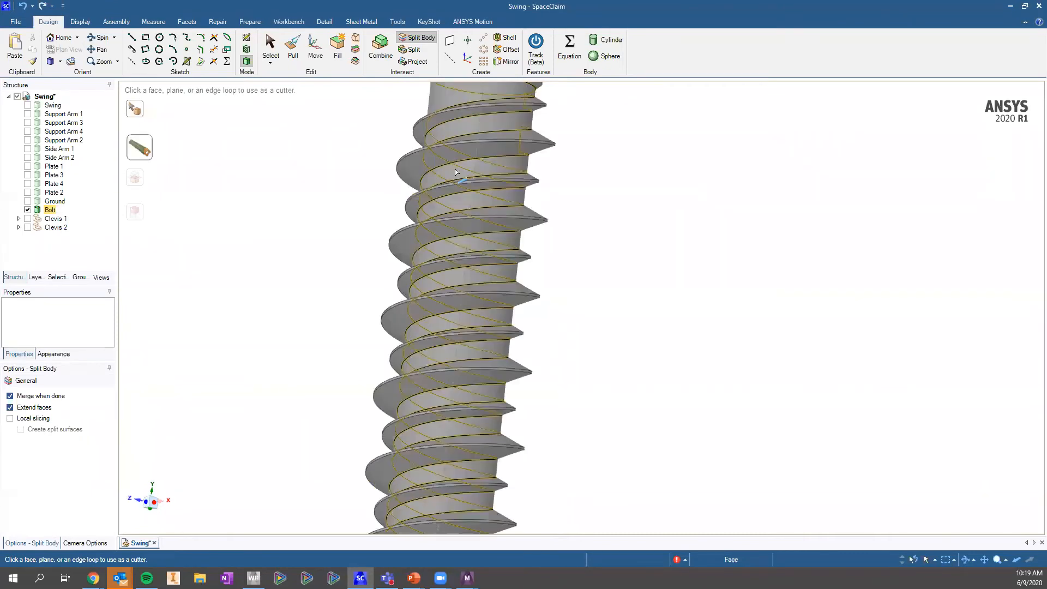
scroll(456, 172, up, 2)
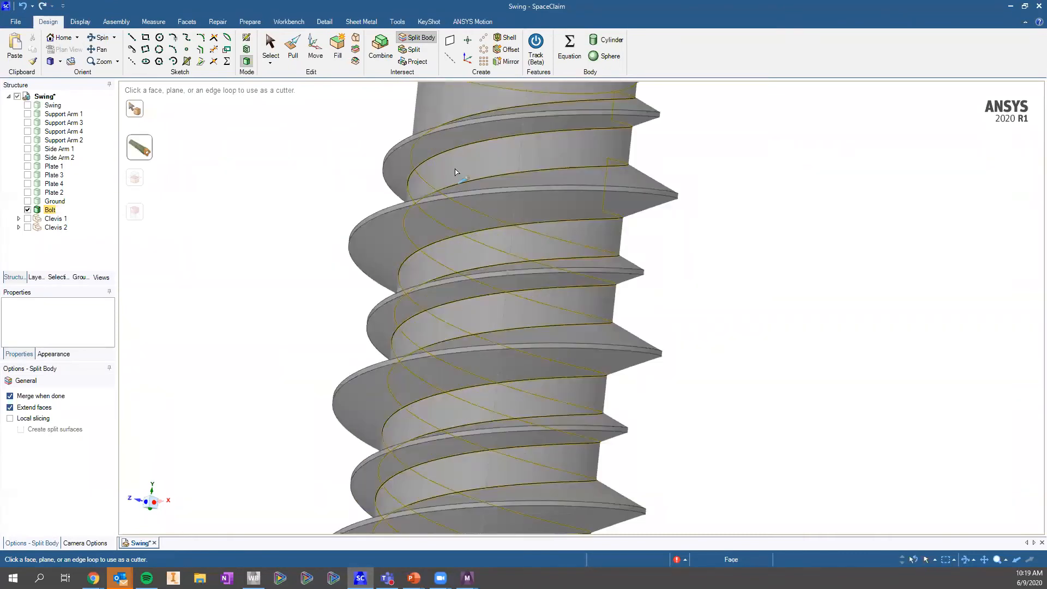
click(456, 172)
Remove the helical thread regions from the shank and merge the remaining bolt regions into one body
scroll(455, 173, down, 6)
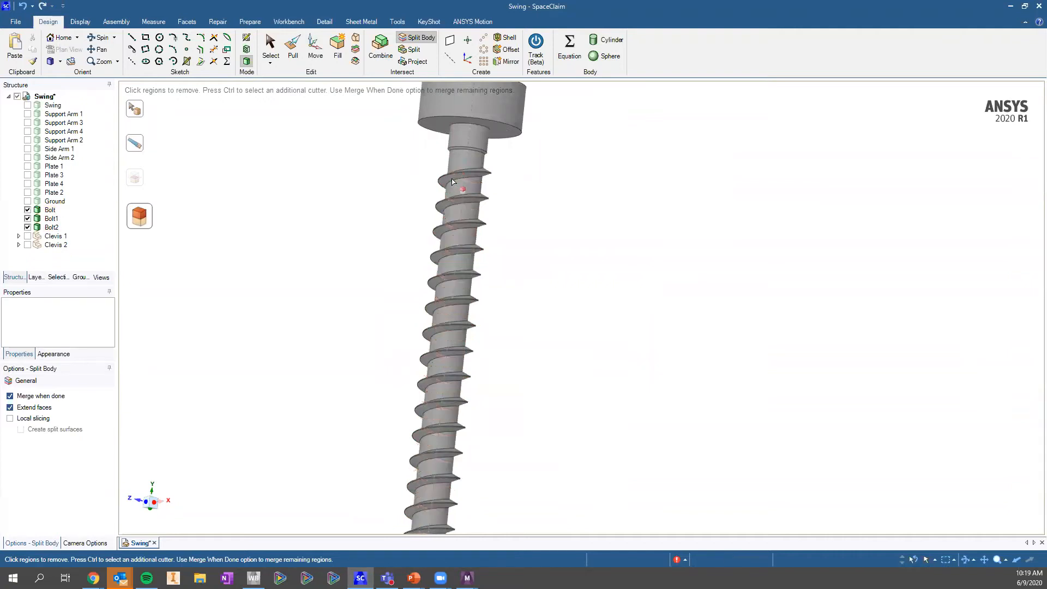
click(452, 180)
click(452, 180)
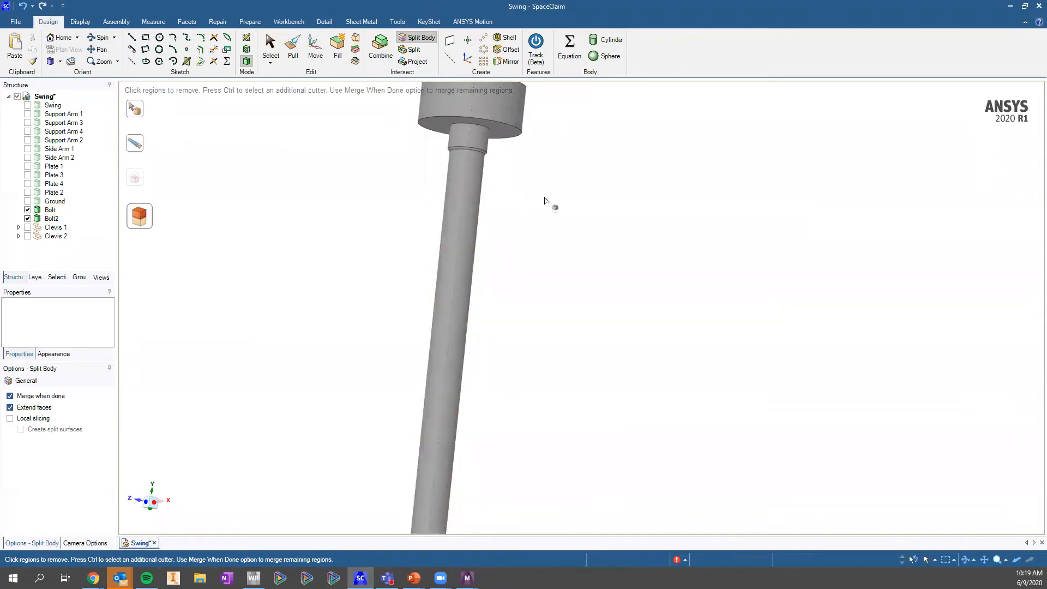
key(Escape)
key(Escape)
Remove the conical step below the bolt's collar together with the thinner lower shank face, making the shank one uniform cylinder
scroll(545, 208, down, 4)
scroll(526, 182, up, 4)
scroll(521, 188, up, 2)
click(460, 180)
scroll(453, 183, up, 2)
scroll(436, 188, up, 2)
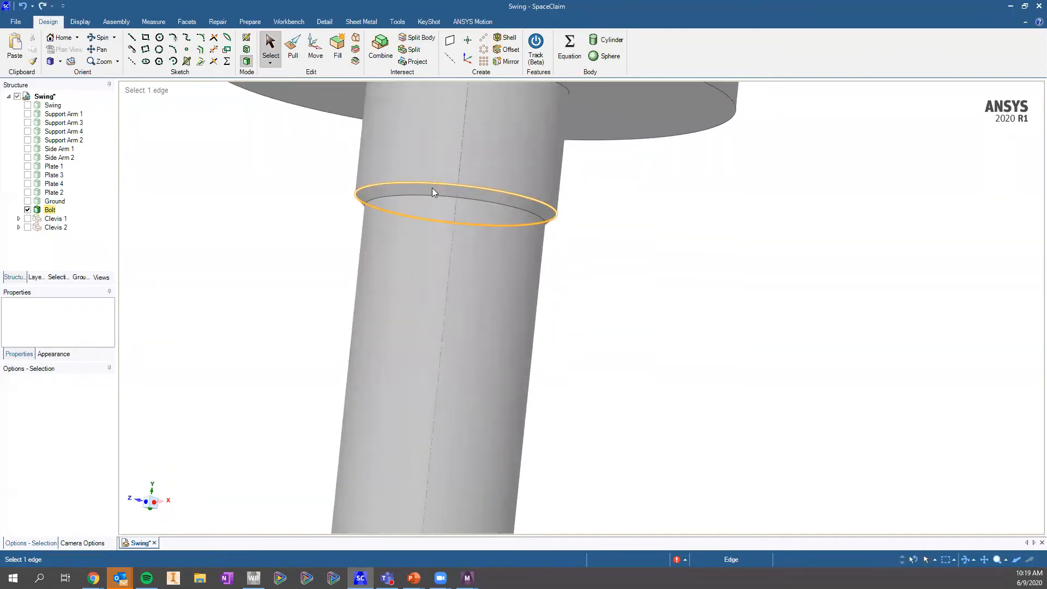
click(432, 187)
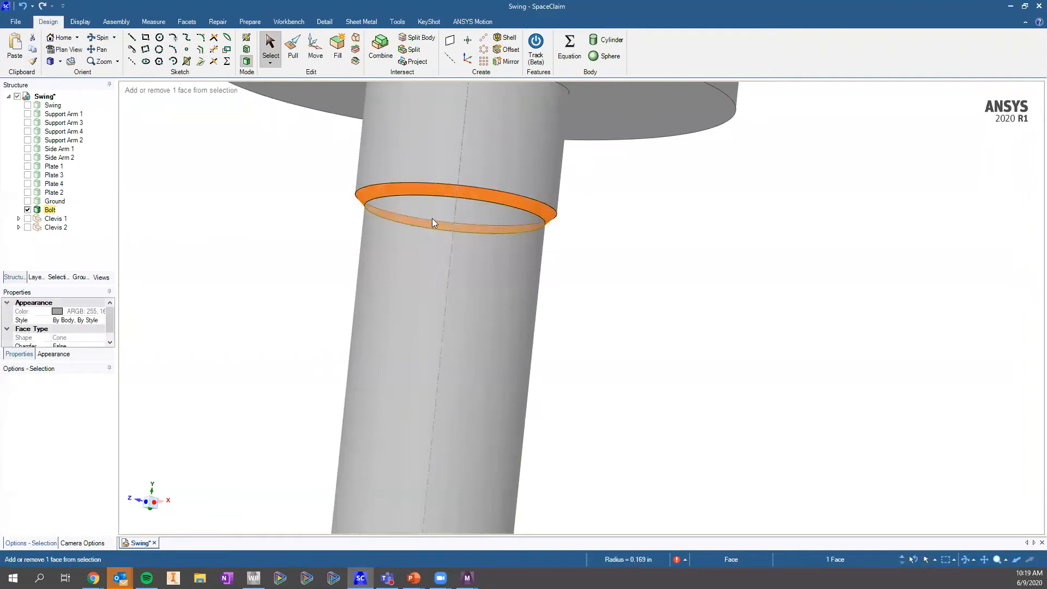
ctrl+click(432, 218)
scroll(432, 218, down, 5)
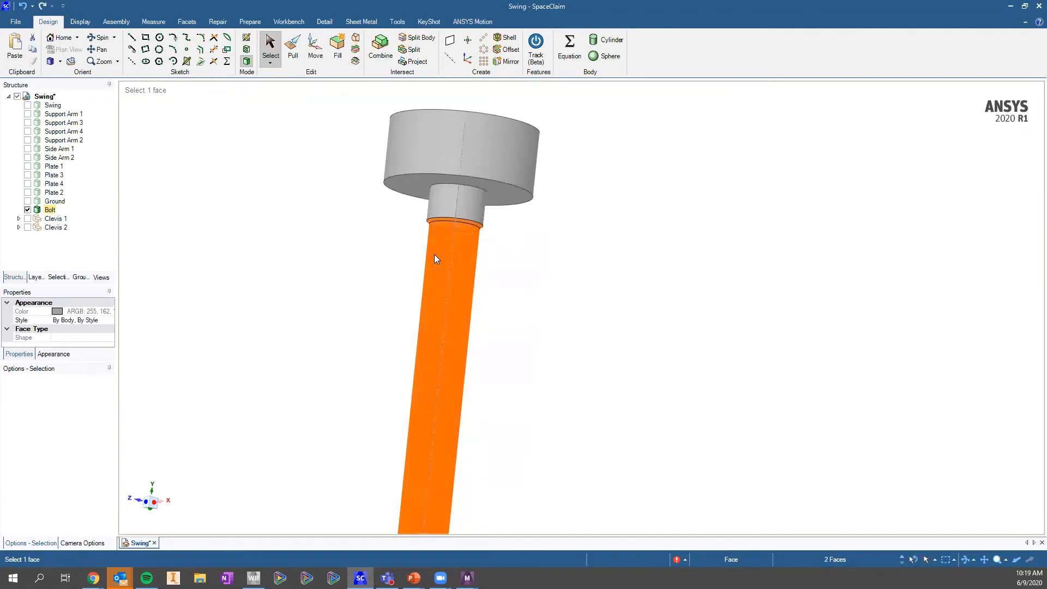
click(503, 244)
scroll(503, 244, down, 5)
middle_drag(485, 215, 557, 251)
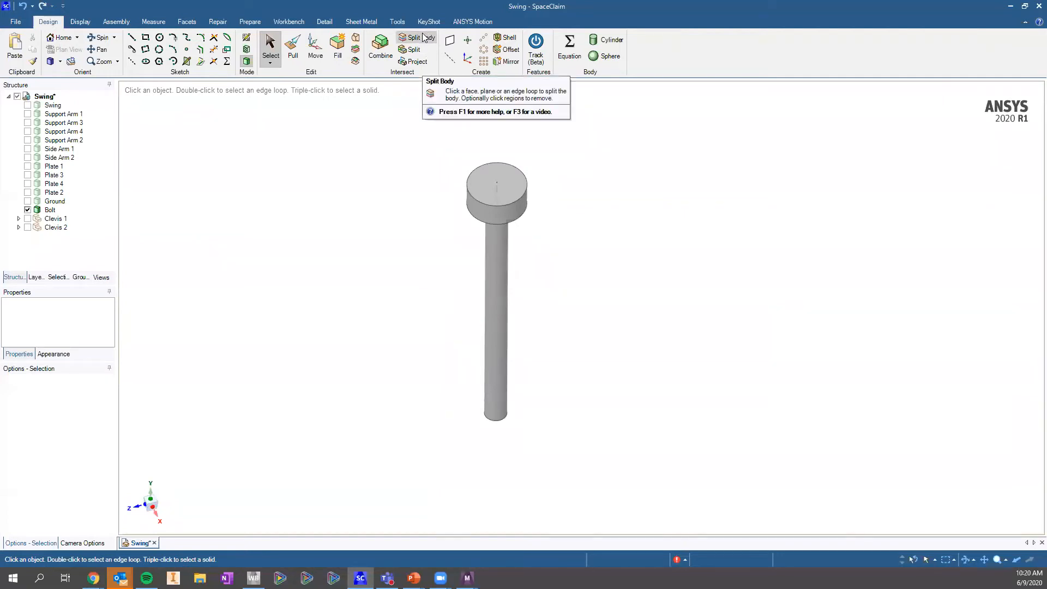
Show all parts of the swing assembly again and focus on the bolted corner of Plate 1
right_click(431, 230)
click(454, 312)
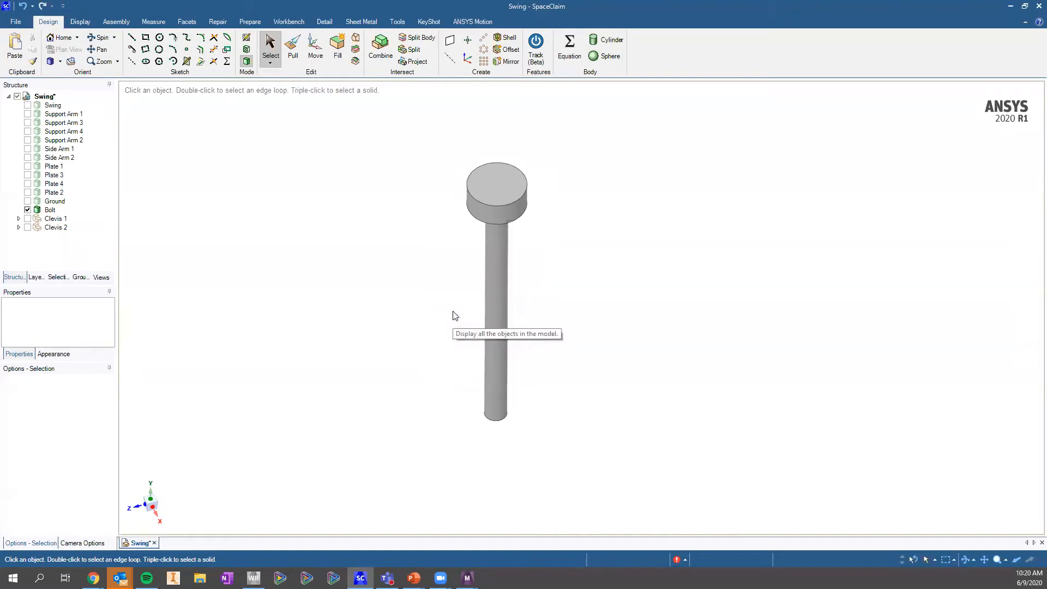
scroll(643, 209, down, 10)
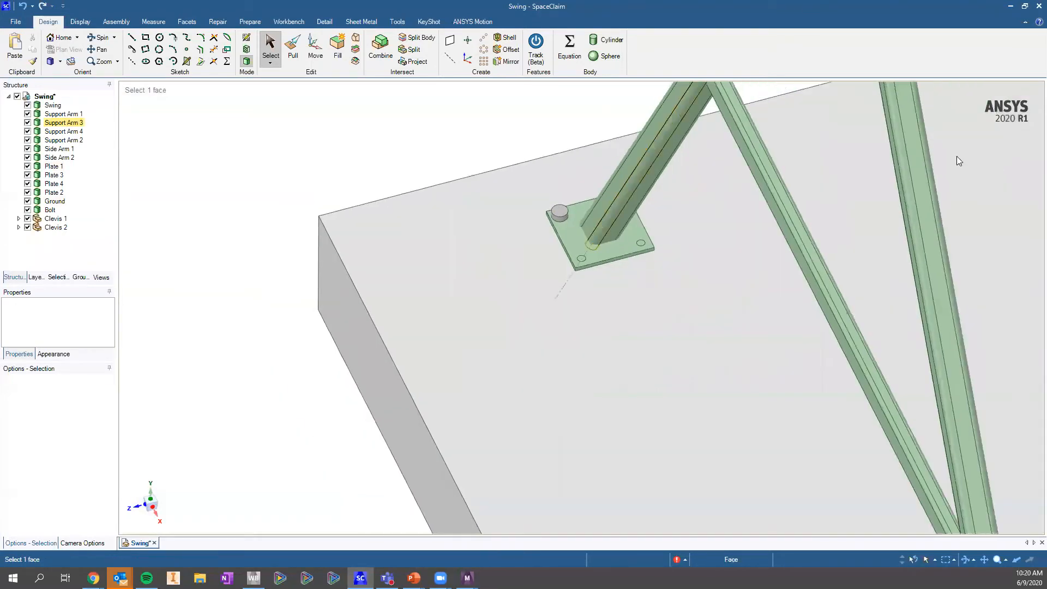
ctrl+middle_drag(777, 238, 520, 279)
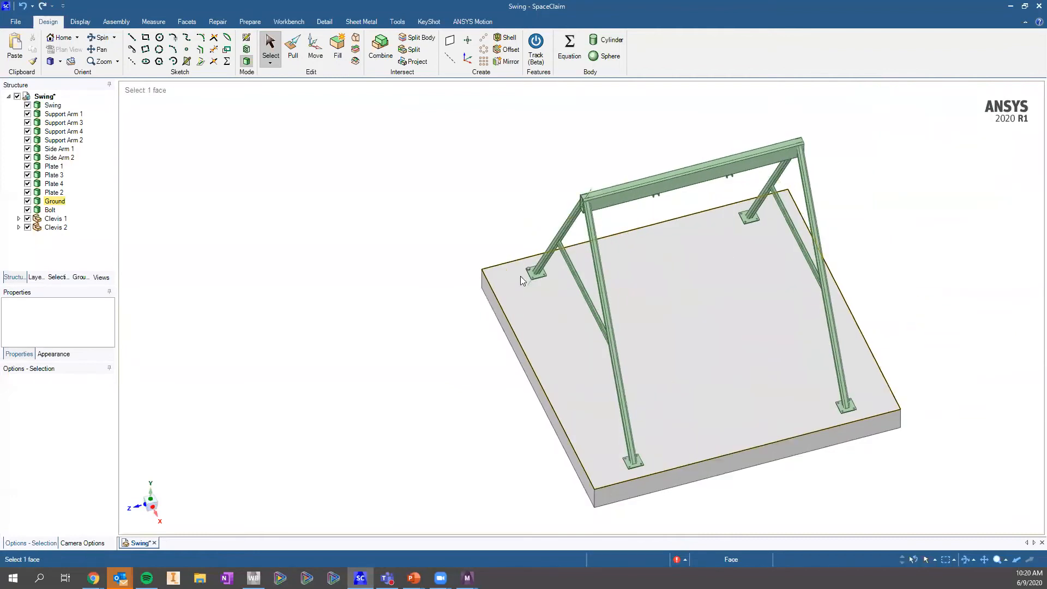
click(496, 267)
scroll(527, 270, up, 3)
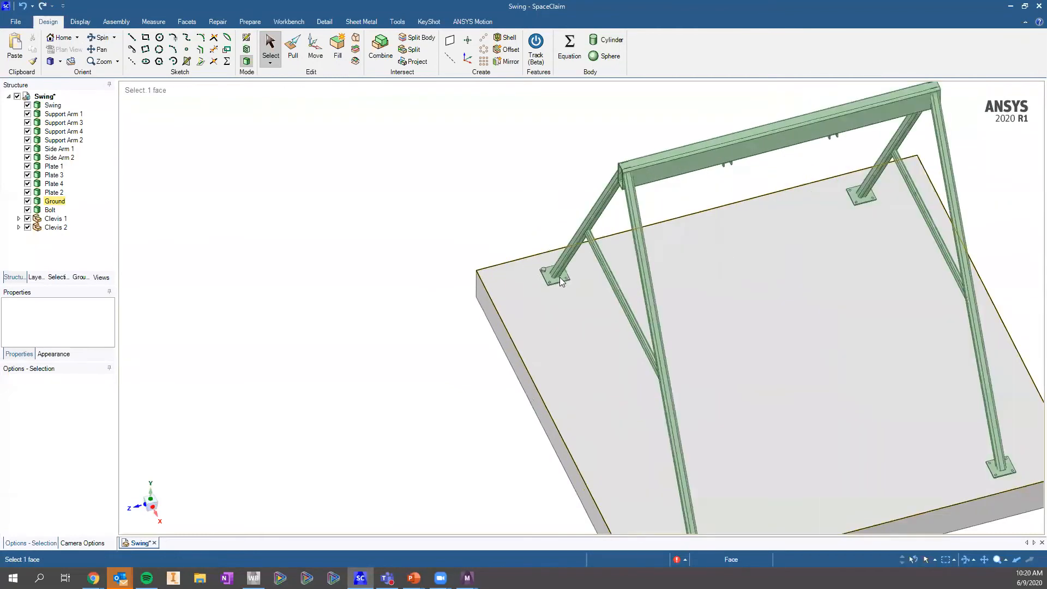
scroll(548, 273, up, 5)
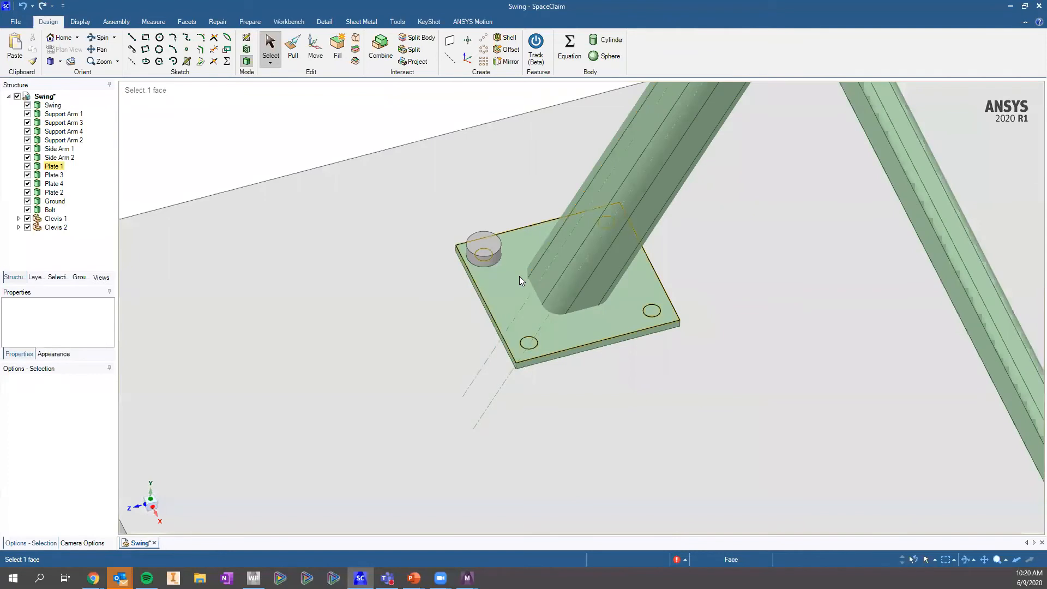
Examine the bolt head's cylindrical face and the top face of Plate 1 that it rests on
click(514, 274)
scroll(467, 250, up, 4)
click(463, 249)
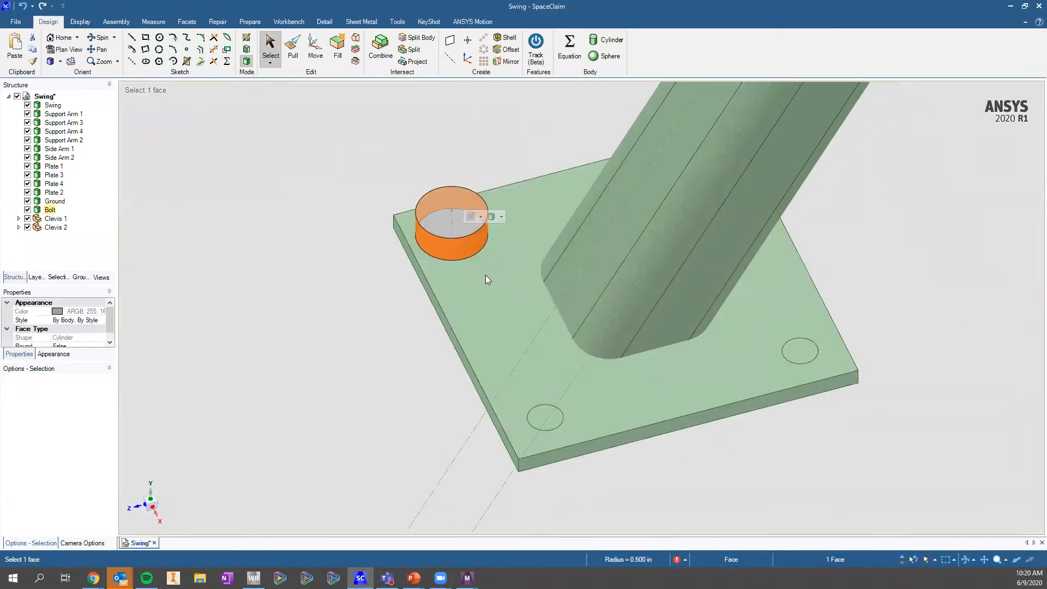
shift+middle_drag(486, 275, 574, 306)
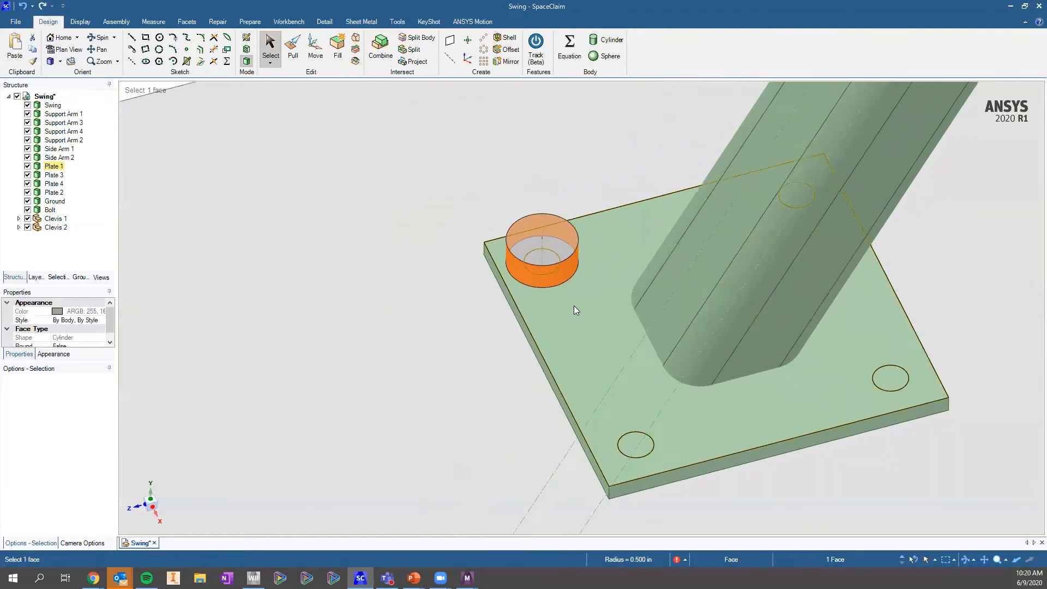
click(573, 309)
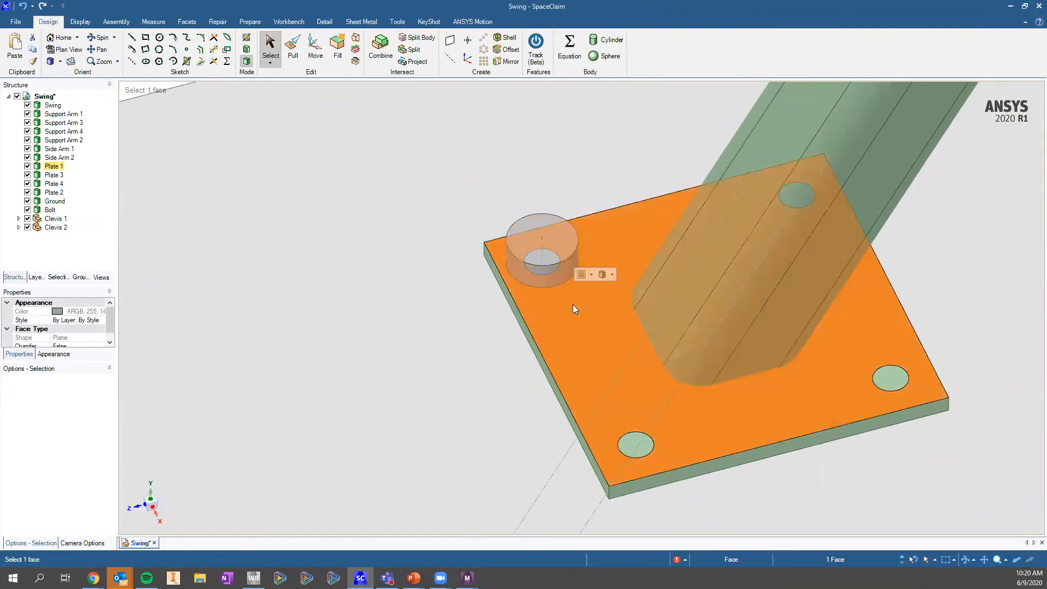
ctrl+middle_drag(443, 210, 465, 269)
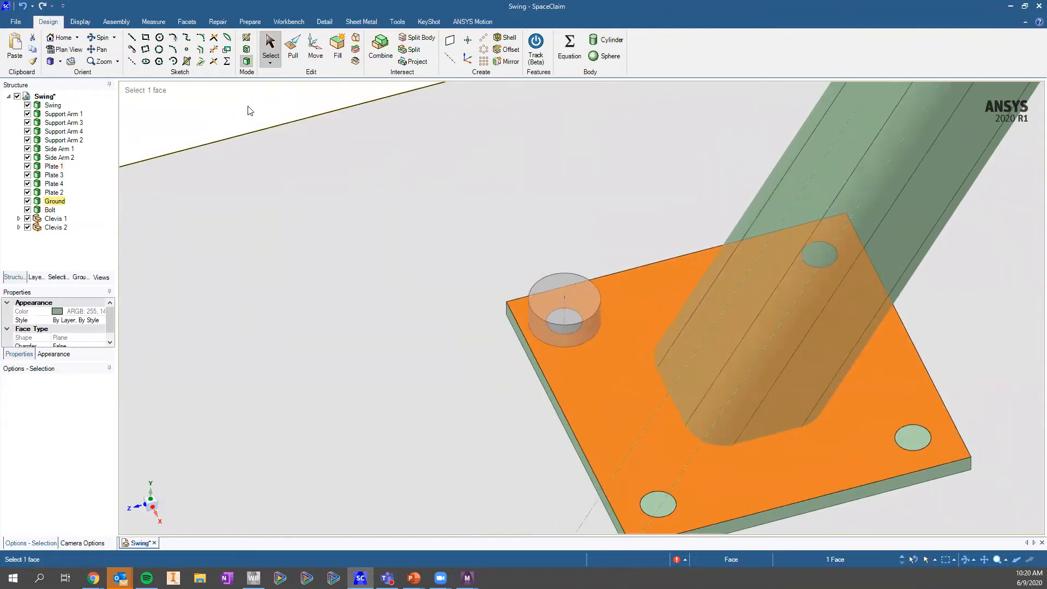
click(251, 108)
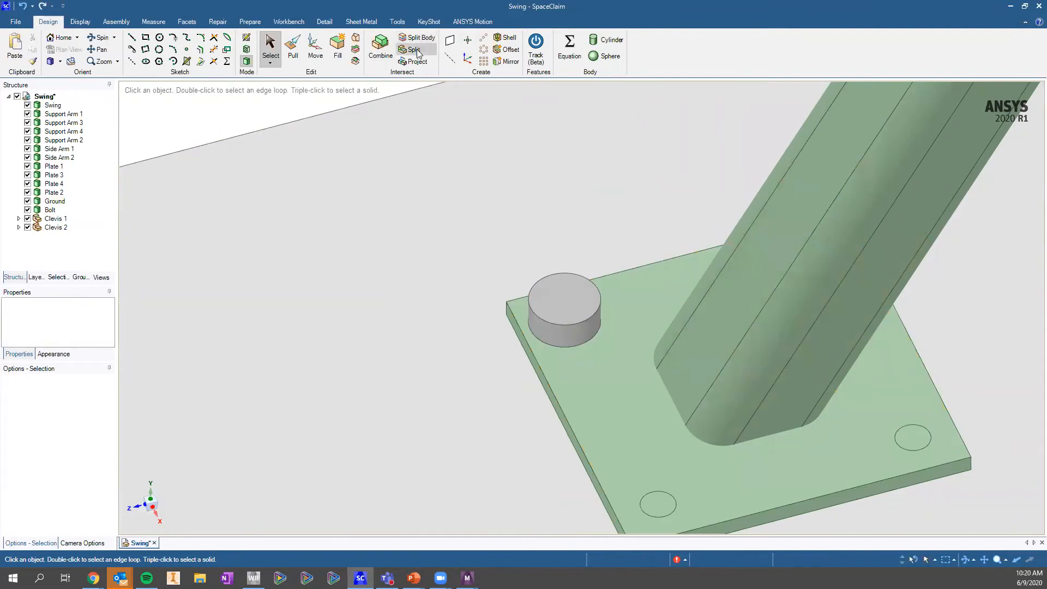
Split the top face of Plate 1 using the bolt head's cylindrical side face as the splitter
click(414, 49)
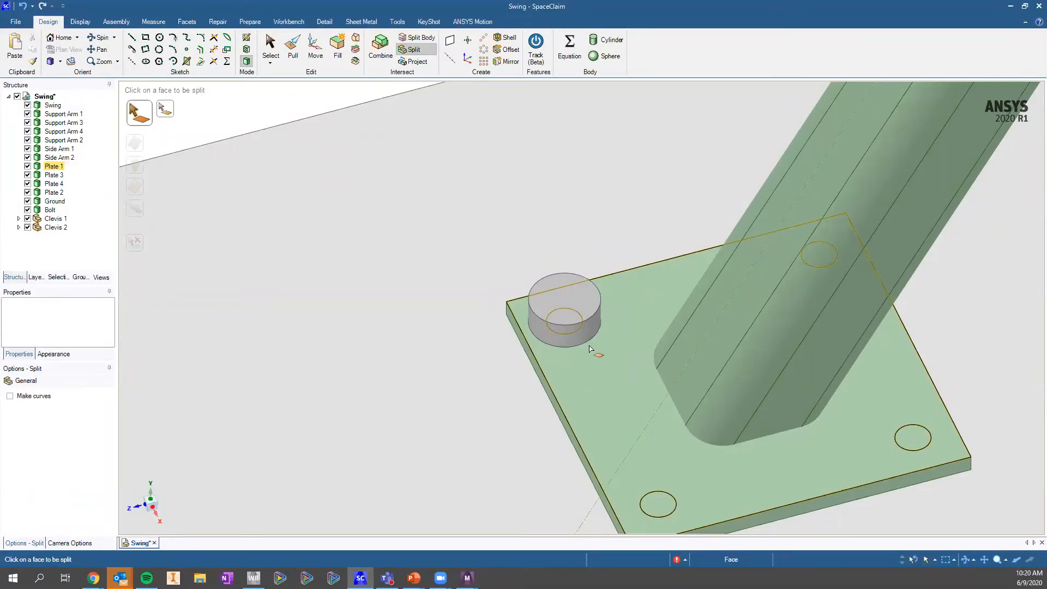
click(595, 369)
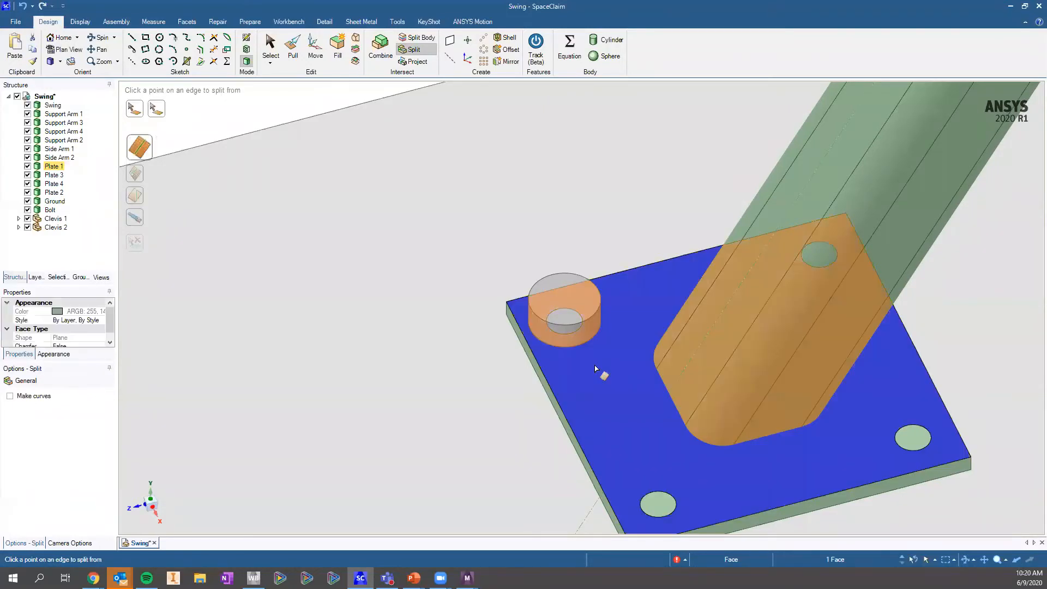
click(135, 218)
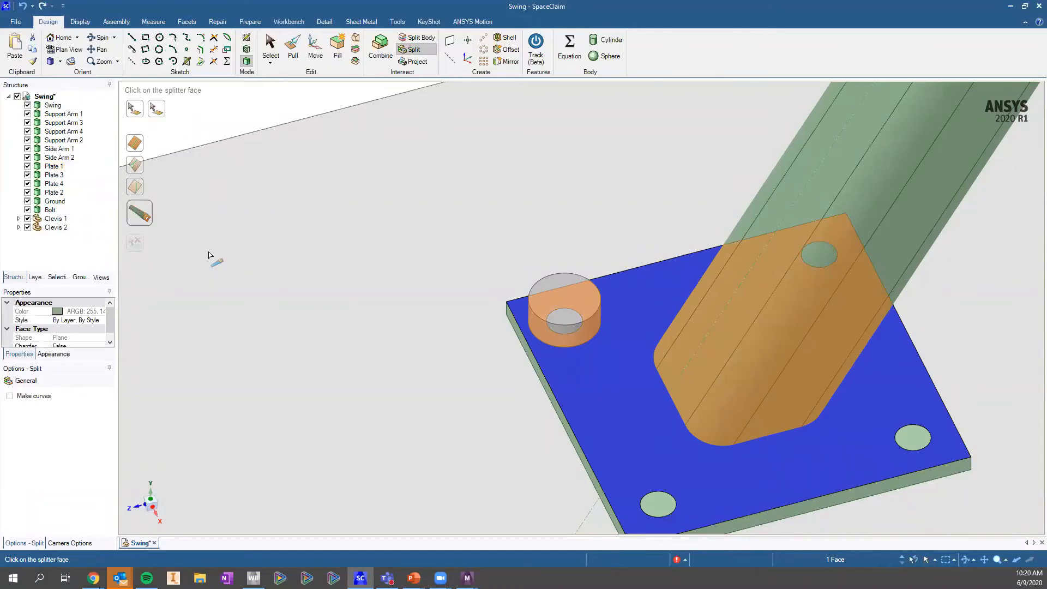
scroll(562, 346, up, 5)
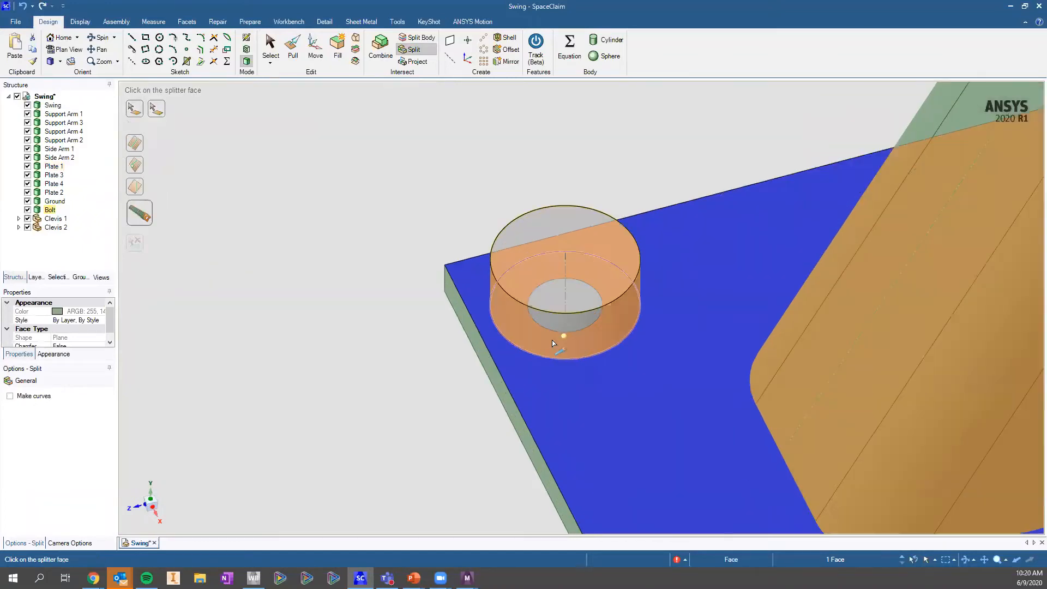
click(516, 326)
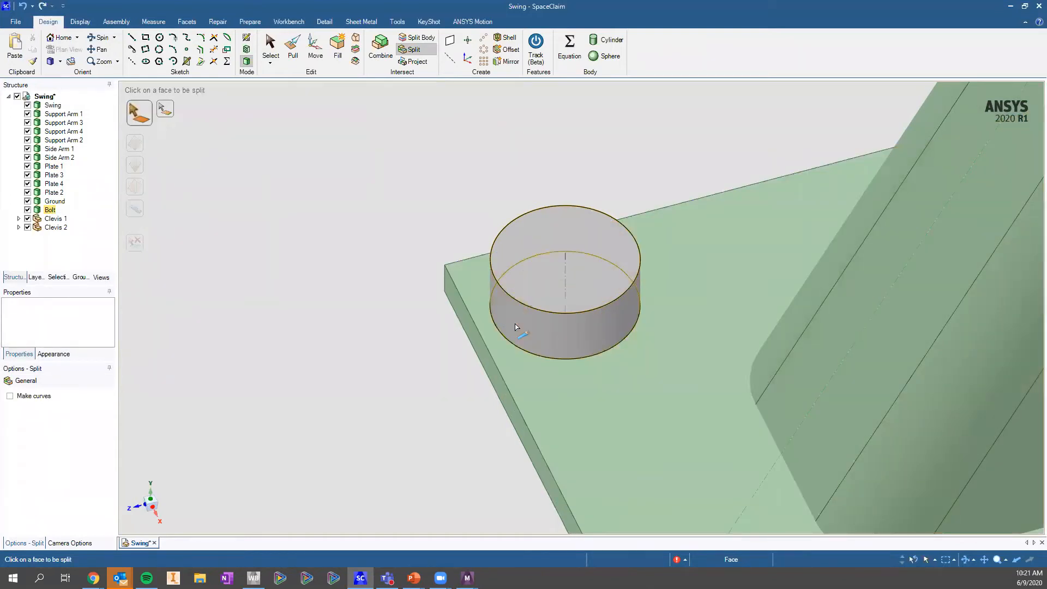
key(Escape)
Hide the bolt and select the ring-shaped face under its head on Plate 1
click(551, 331)
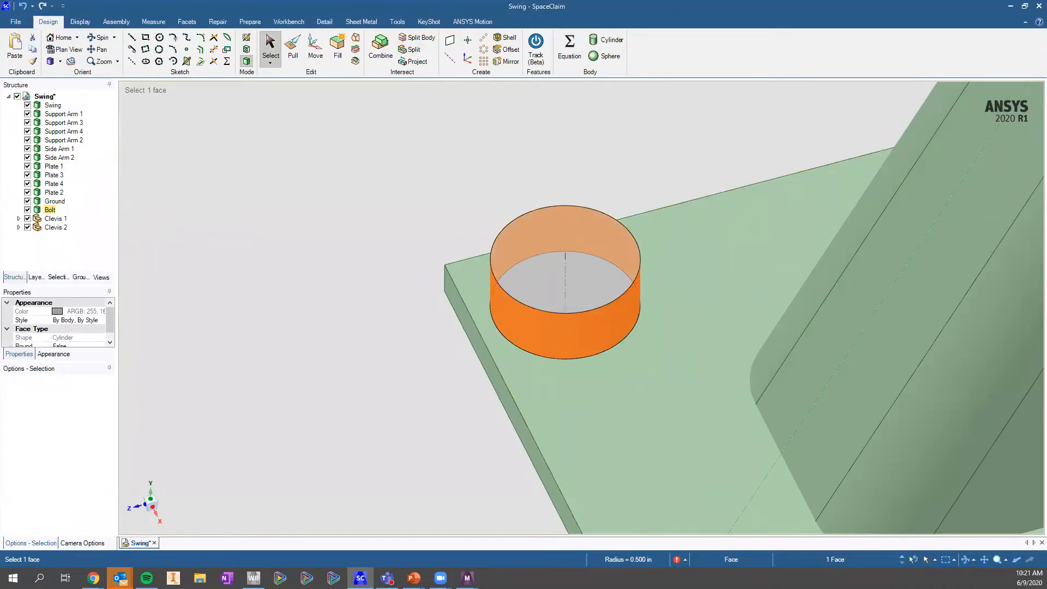
key(ctrl+h)
click(609, 322)
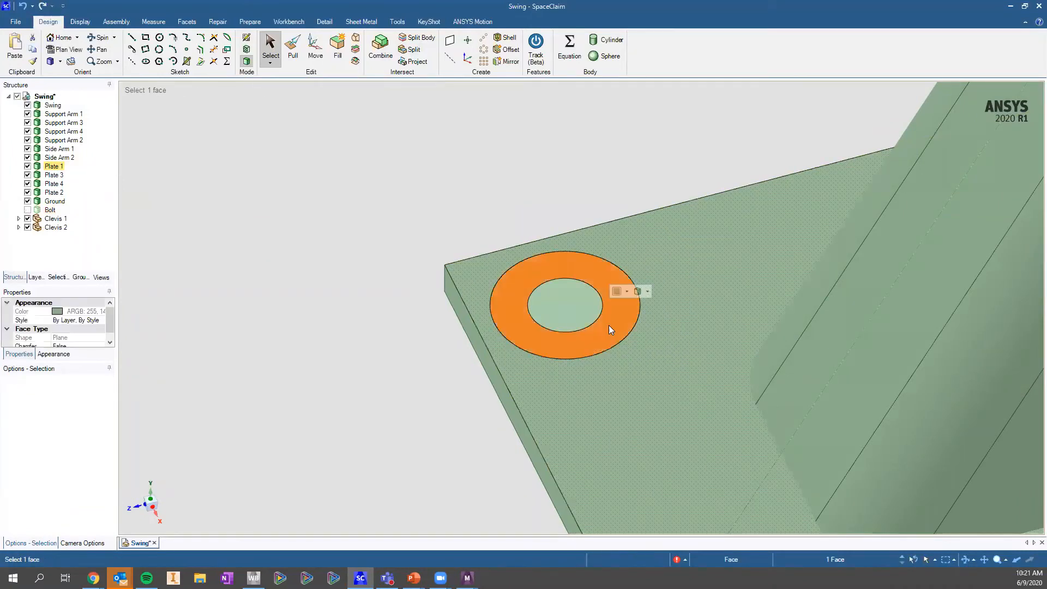
Examine the ring-shaped contact face around the bolt hole separately from the rest of the top face of Plate 1
scroll(609, 322, down, 5)
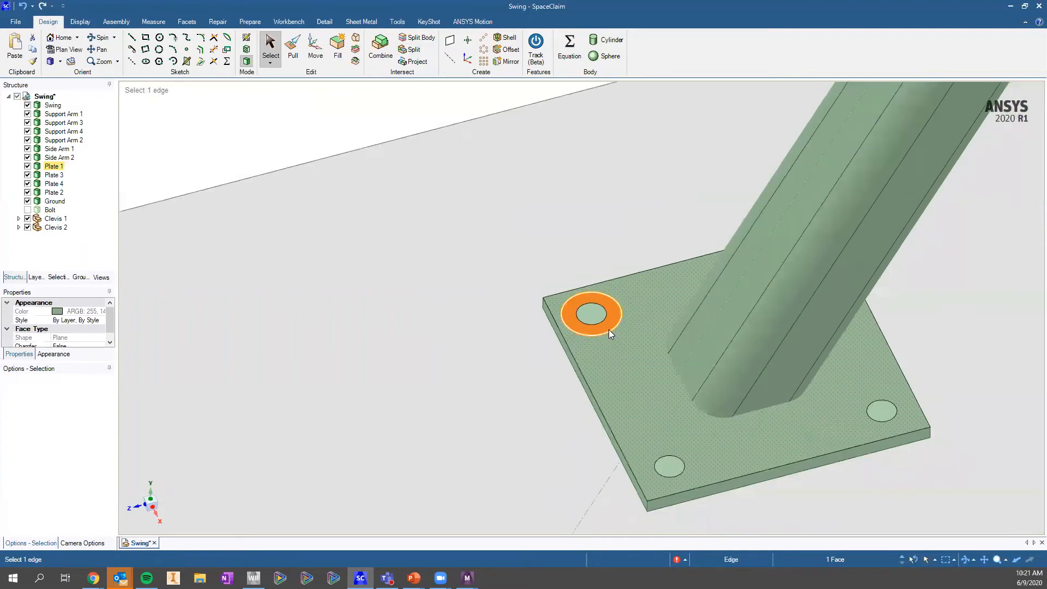
scroll(609, 323, down, 2)
scroll(603, 318, up, 5)
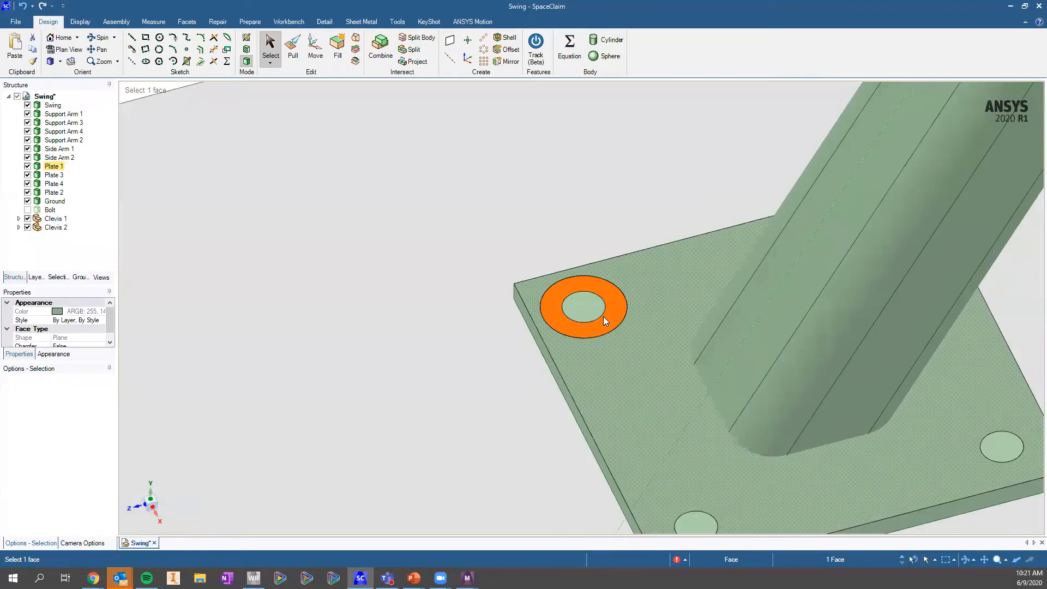
scroll(604, 324, up, 2)
scroll(622, 327, down, 3)
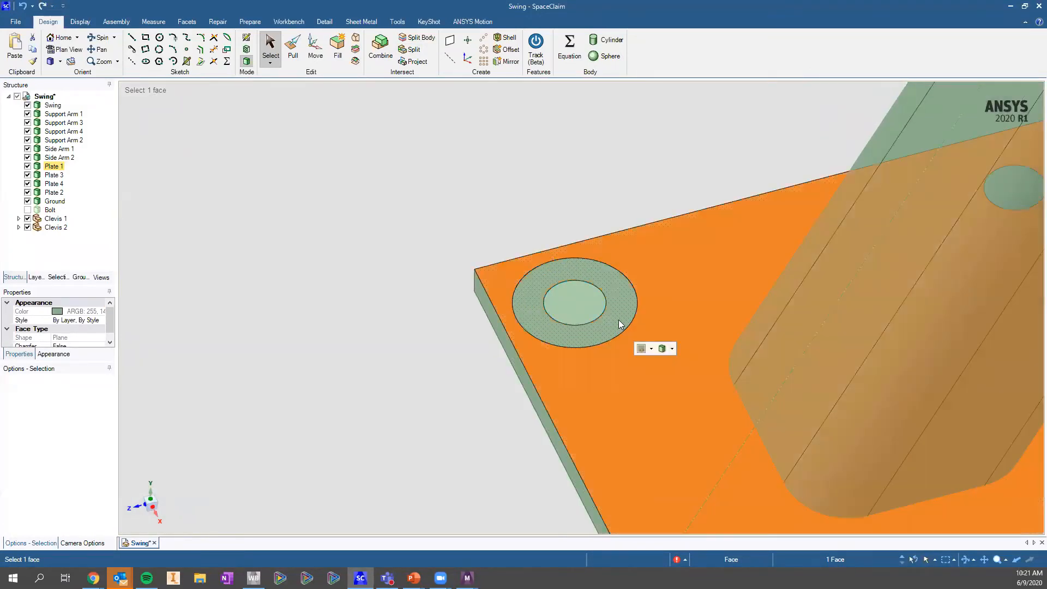
scroll(619, 327, down, 4)
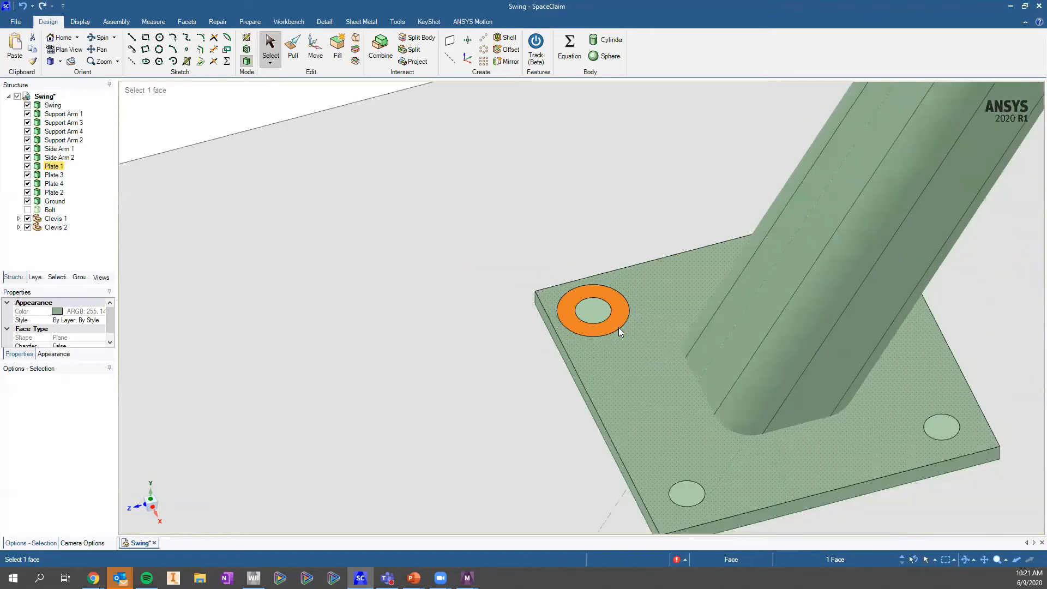
scroll(627, 327, up, 3)
scroll(631, 327, up, 2)
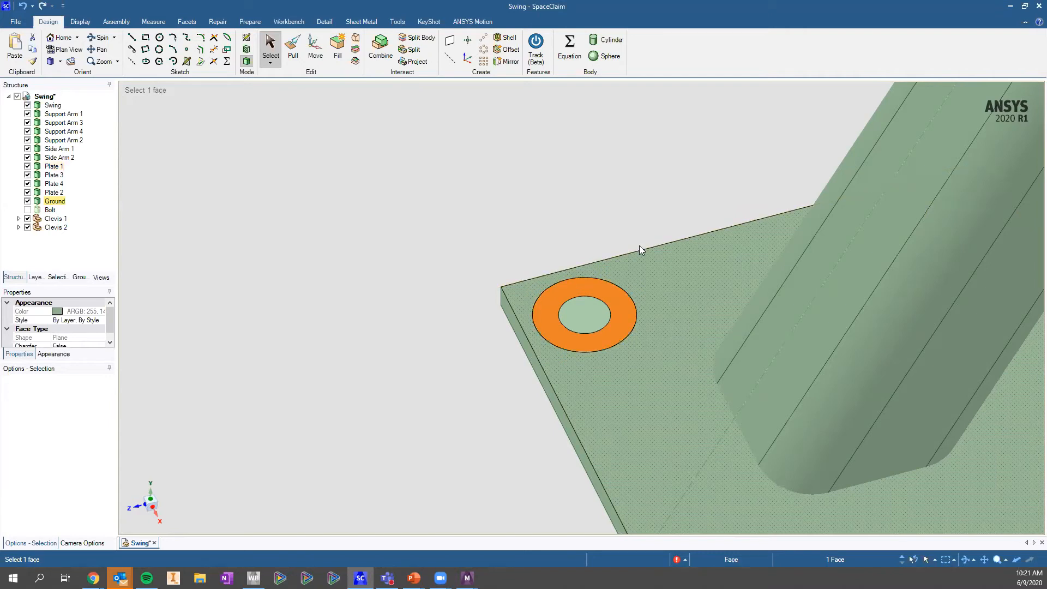
scroll(640, 246, down, 10)
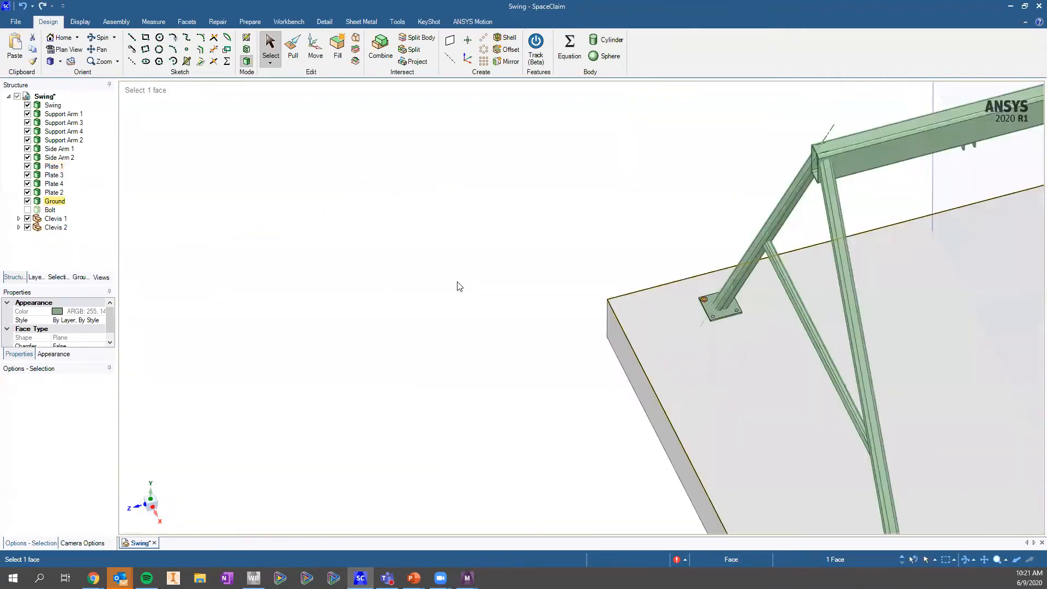
click(342, 166)
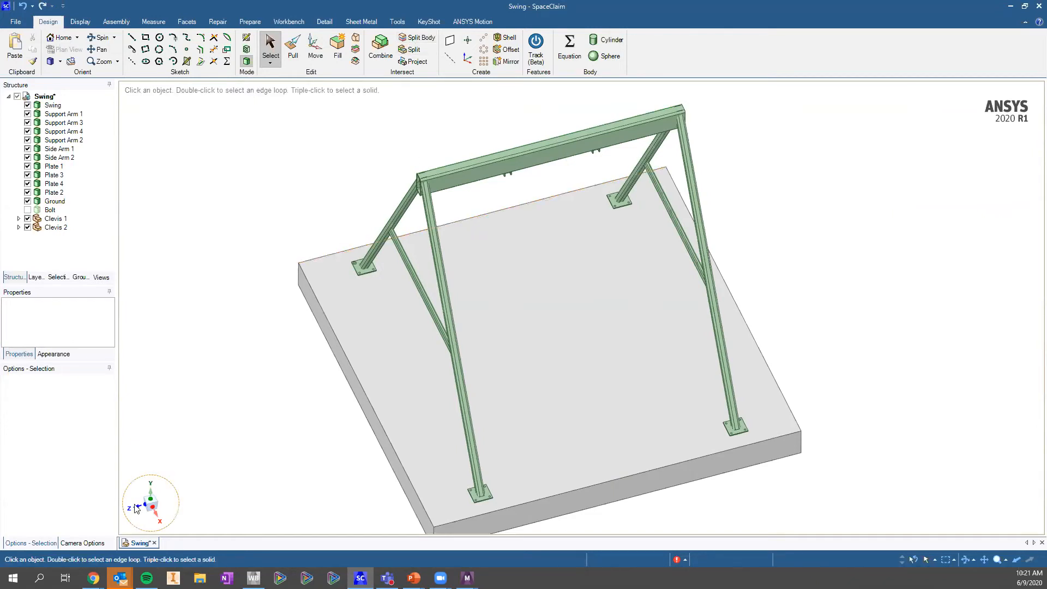
Split Support Arm 1 at the outer side face of the Swing beam and remove the portion inside the beam
middle_drag(569, 164, 568, 106)
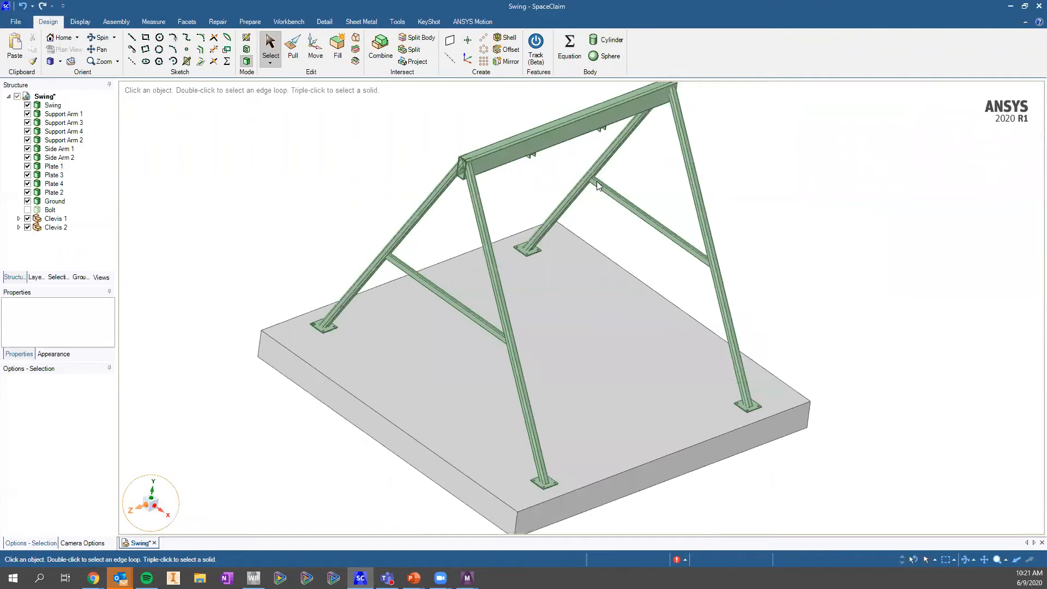
scroll(578, 255, up, 10)
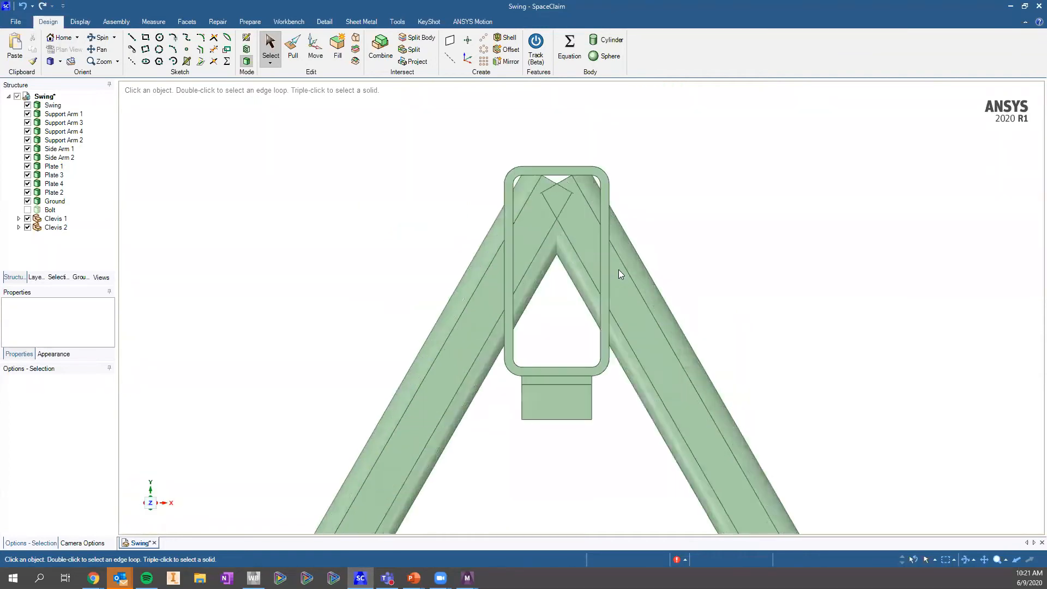
scroll(595, 249, up, 1)
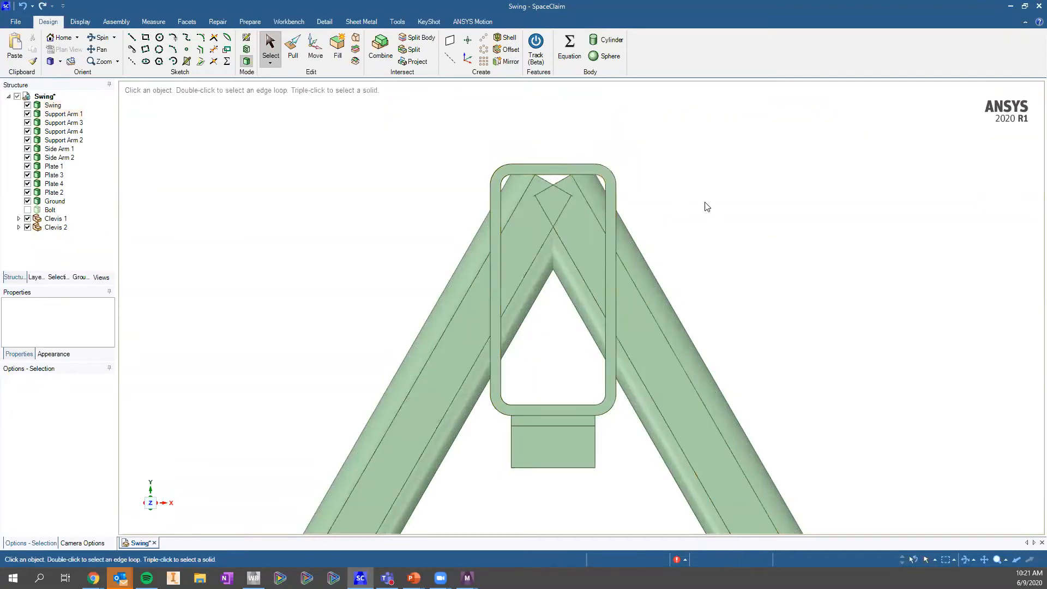
middle_drag(614, 183, 764, 252)
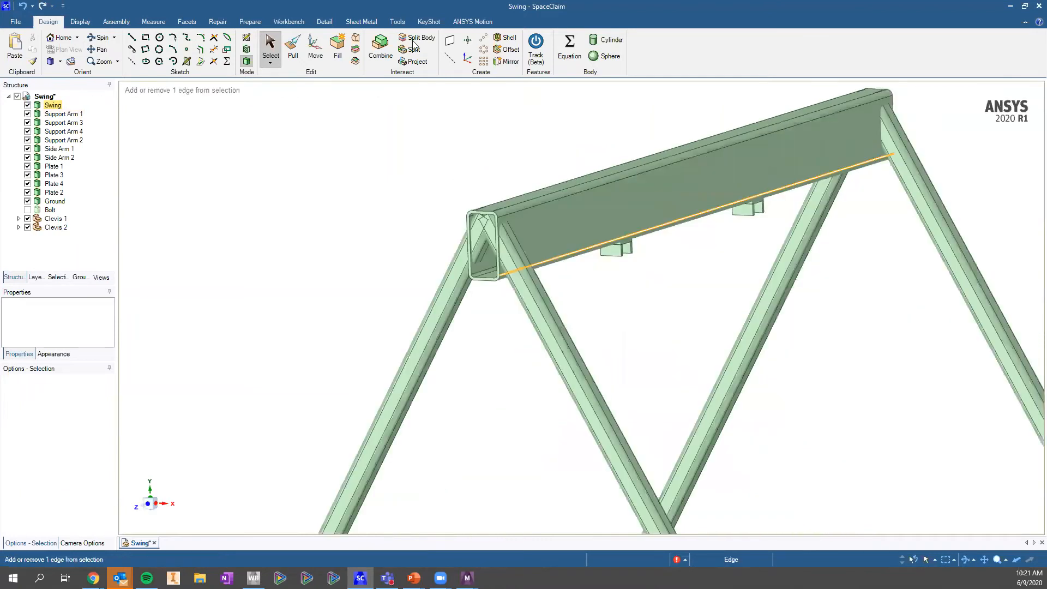
click(415, 39)
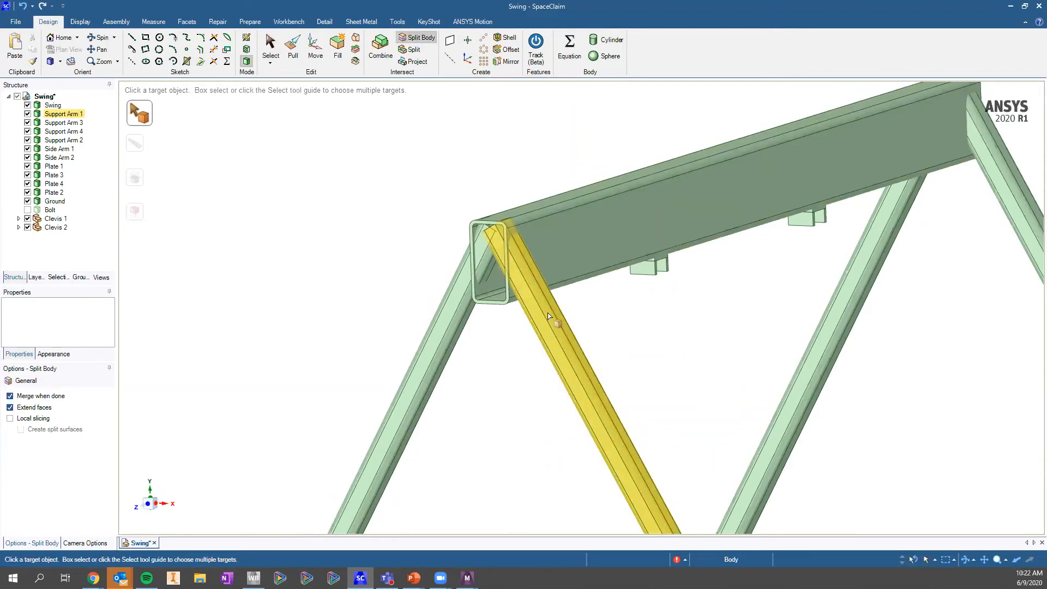
click(544, 290)
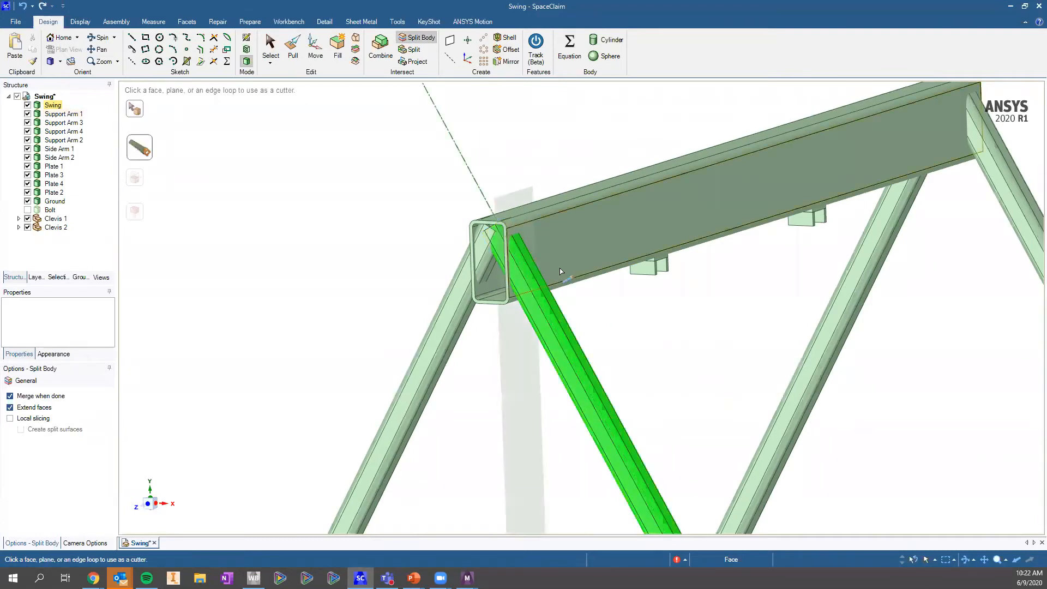
scroll(557, 260, up, 2)
scroll(557, 260, up, 1)
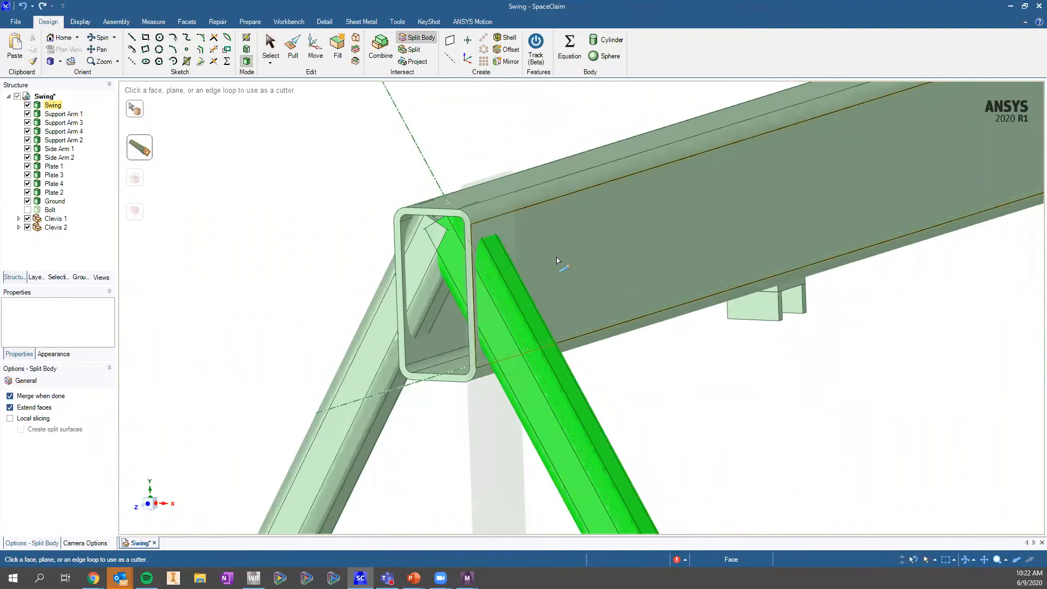
click(557, 261)
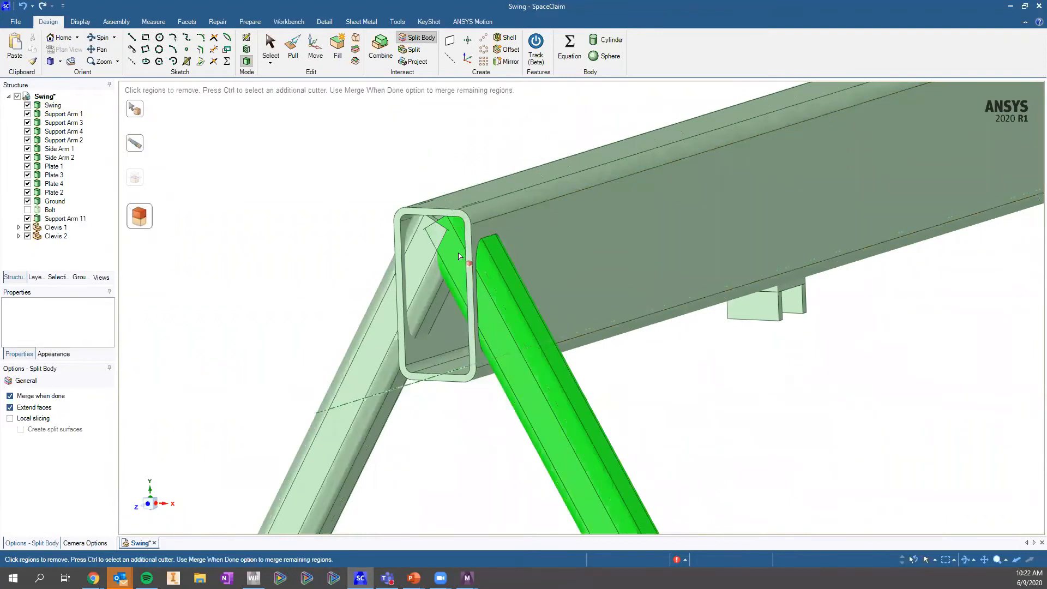
click(467, 263)
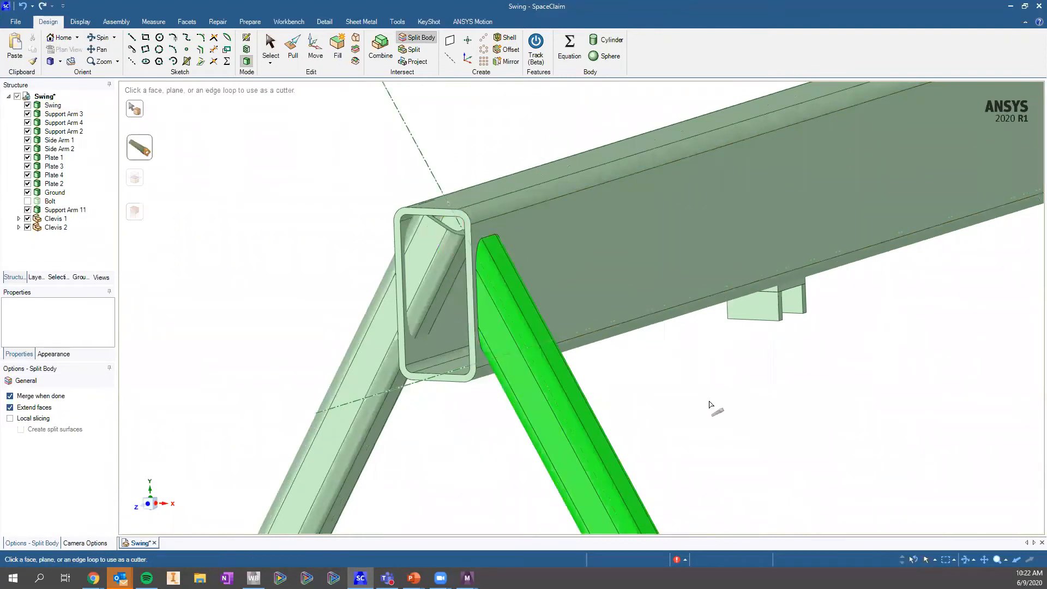
Split Support Arm 3 at the beam's opposite outer side face and remove the portion inside the beam
click(387, 347)
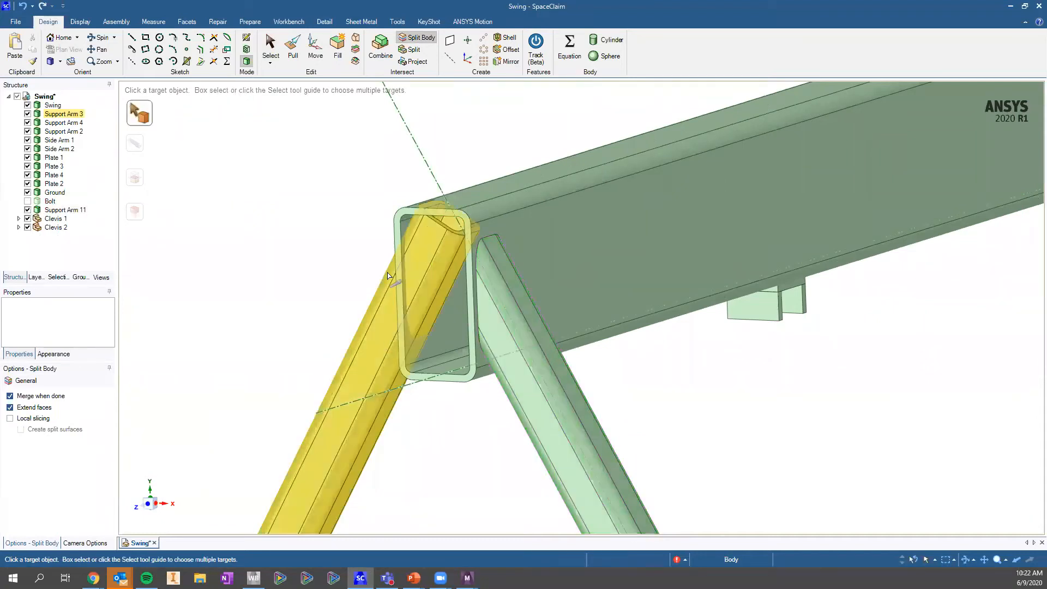
scroll(427, 259, down, 2)
click(428, 260)
scroll(434, 248, down, 2)
middle_drag(431, 265, 546, 262)
click(339, 244)
click(434, 240)
scroll(248, 239, down, 4)
ctrl+middle_drag(248, 239, 472, 248)
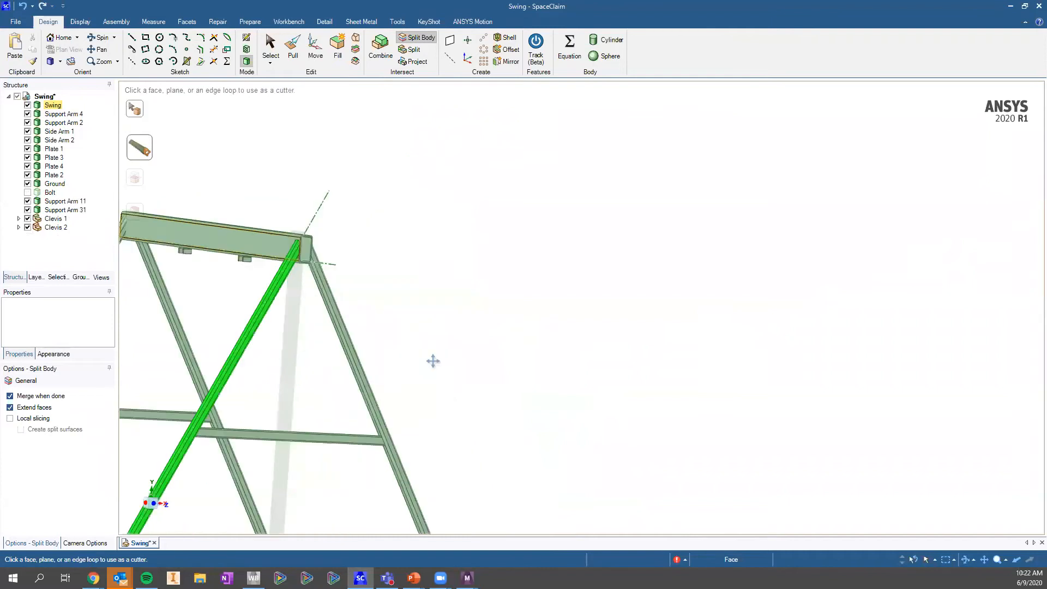
Split Side Arm 1 at the face of Support Arm 11 and remove the end piece inside that arm
click(532, 305)
ctrl+middle_drag(614, 329, 519, 200)
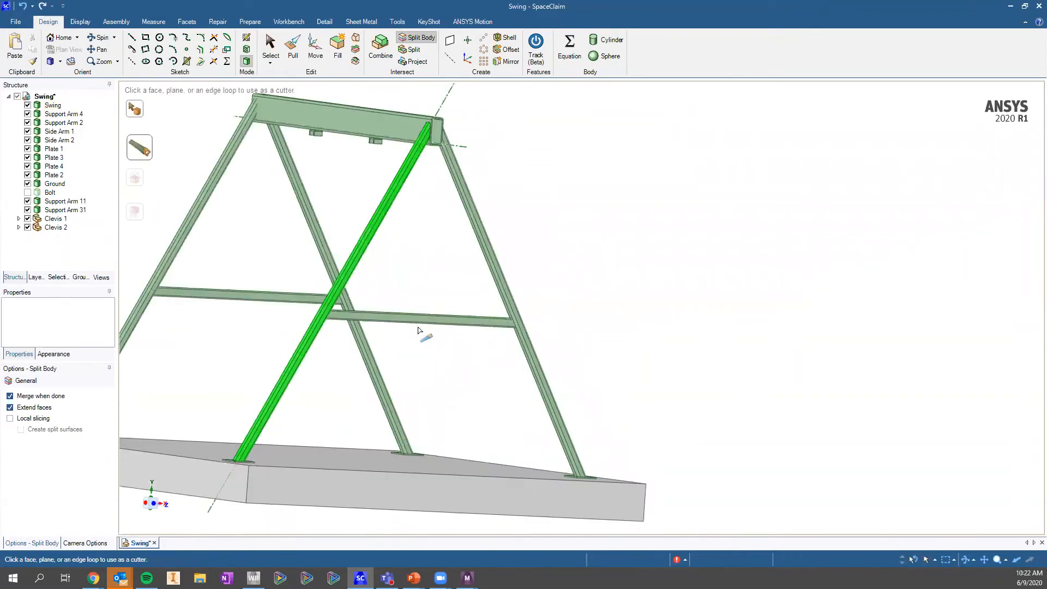
scroll(527, 320, up, 5)
click(406, 337)
scroll(488, 314, up, 1)
middle_drag(487, 347, 482, 325)
click(336, 284)
scroll(335, 281, down, 5)
ctrl+middle_drag(222, 236, 611, 254)
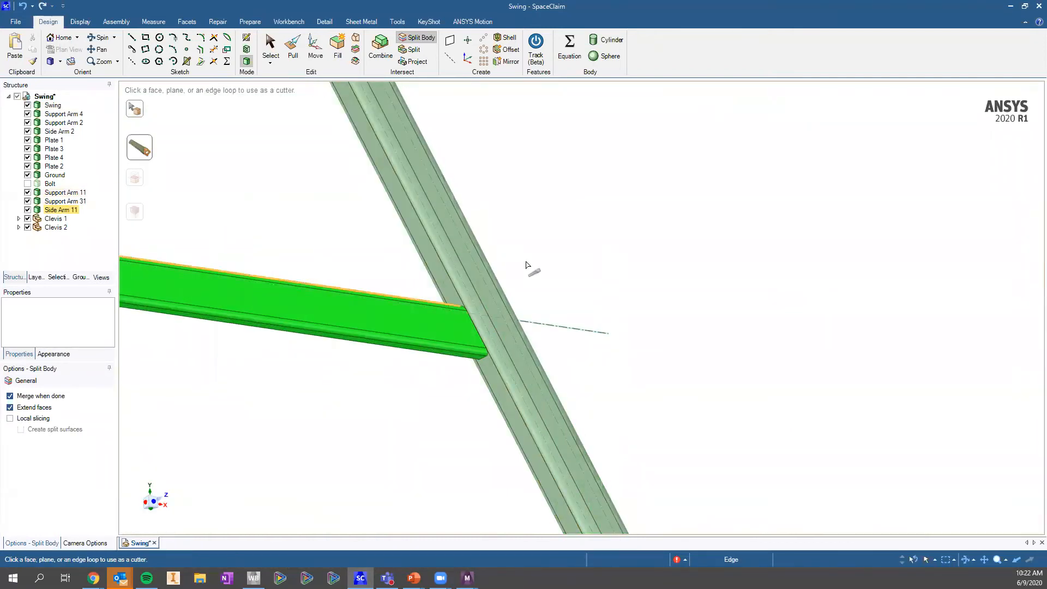
Split the other end of Side Arm 11 at the face of Support Arm 31 and remove the piece inside that arm
click(487, 254)
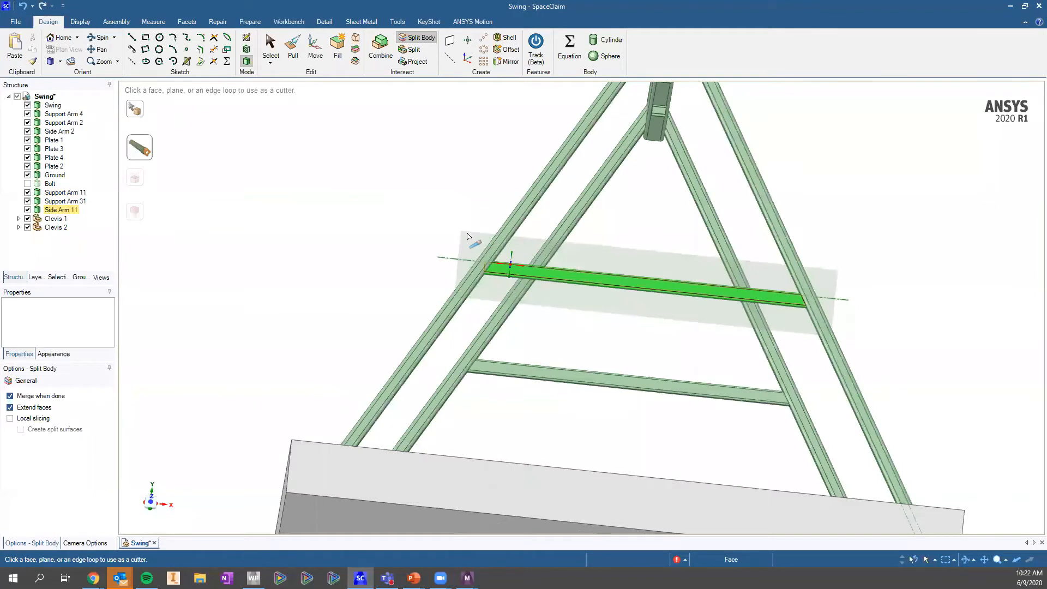
scroll(485, 235, up, 3)
scroll(428, 238, up, 2)
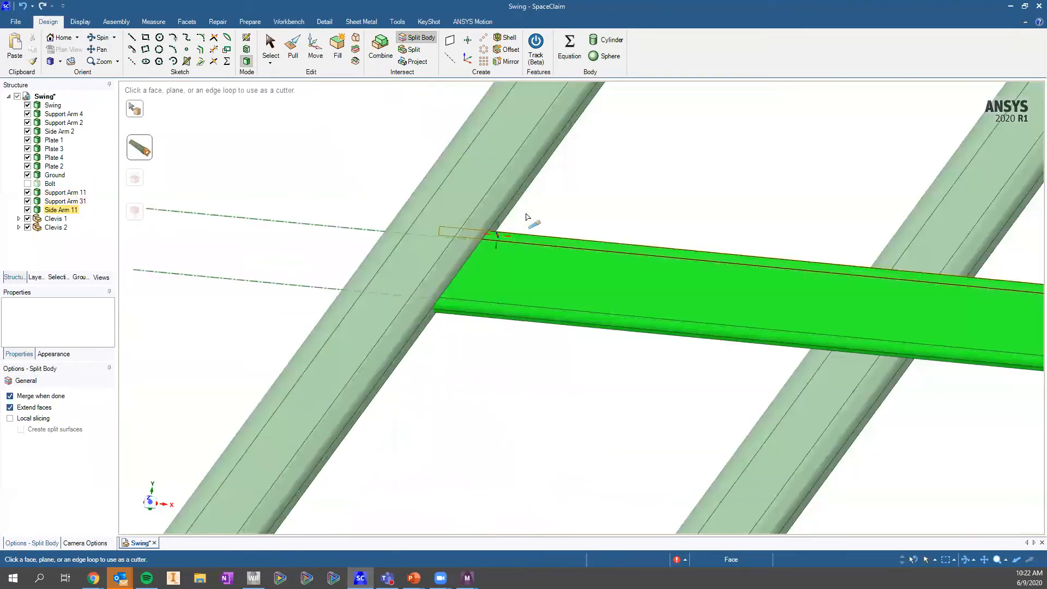
click(532, 221)
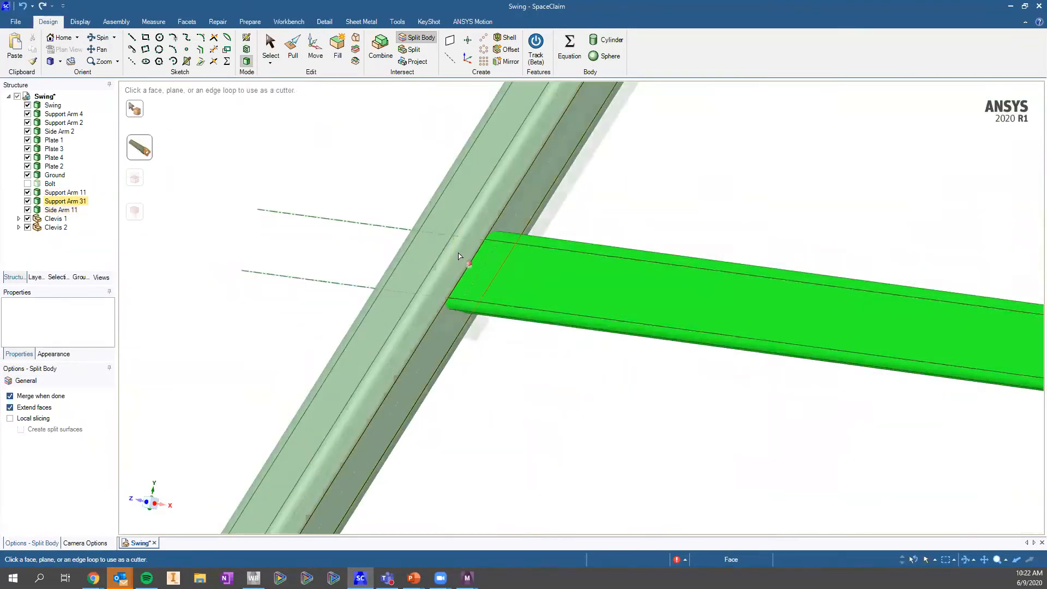
key(ctrl+z)
key(ctrl+z)
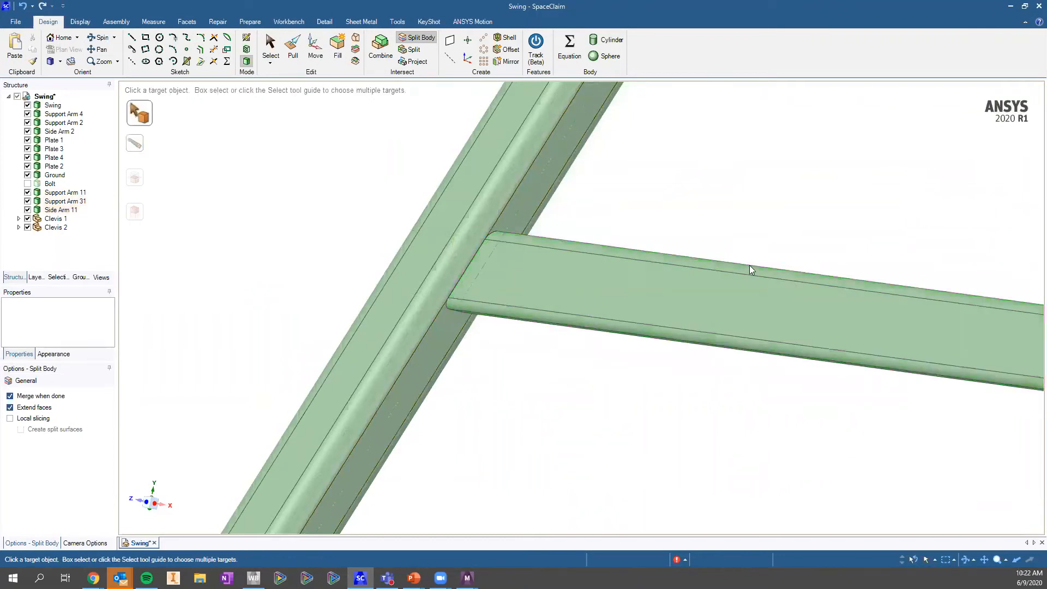
scroll(749, 265, down, 10)
key(Escape)
Split Support Arm 4 at the outer side face of the Swing beam and remove the portion inside the beam
ctrl+middle_drag(512, 227, 260, 213)
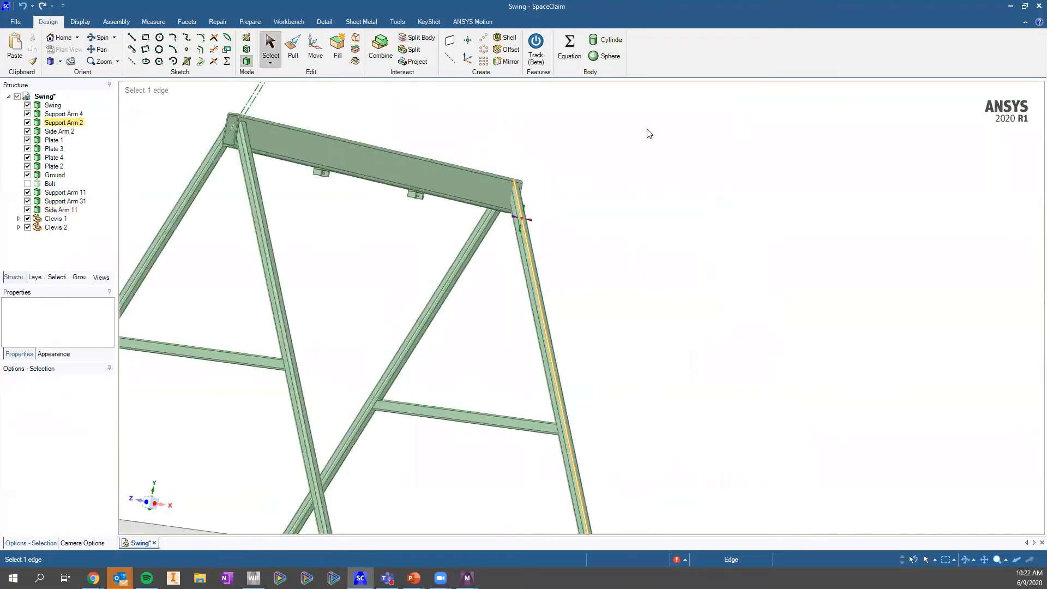
middle_drag(649, 134, 350, 143)
scroll(352, 141, up, 5)
click(409, 39)
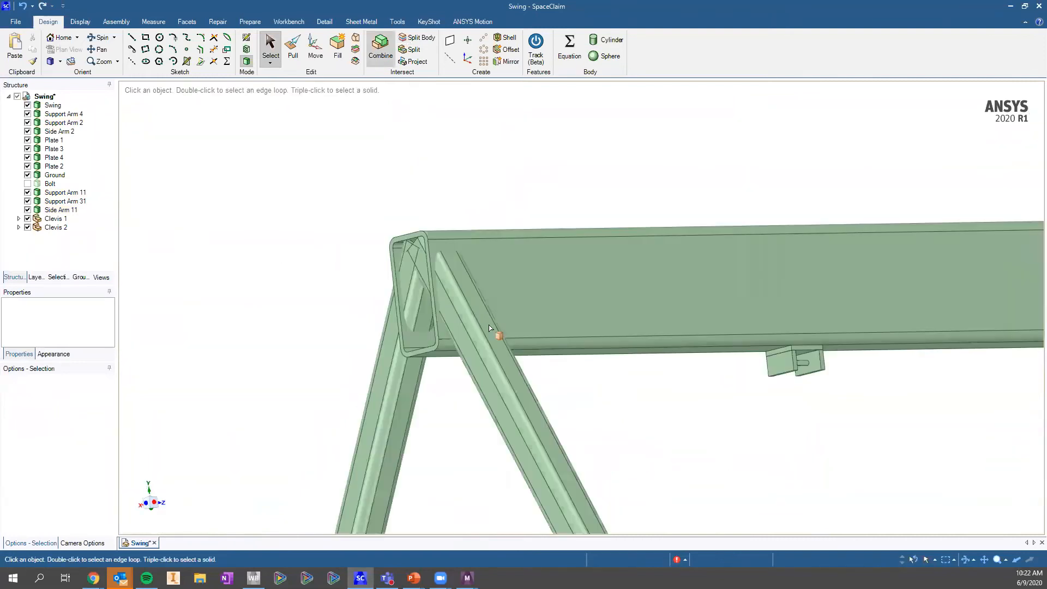
click(463, 305)
click(505, 286)
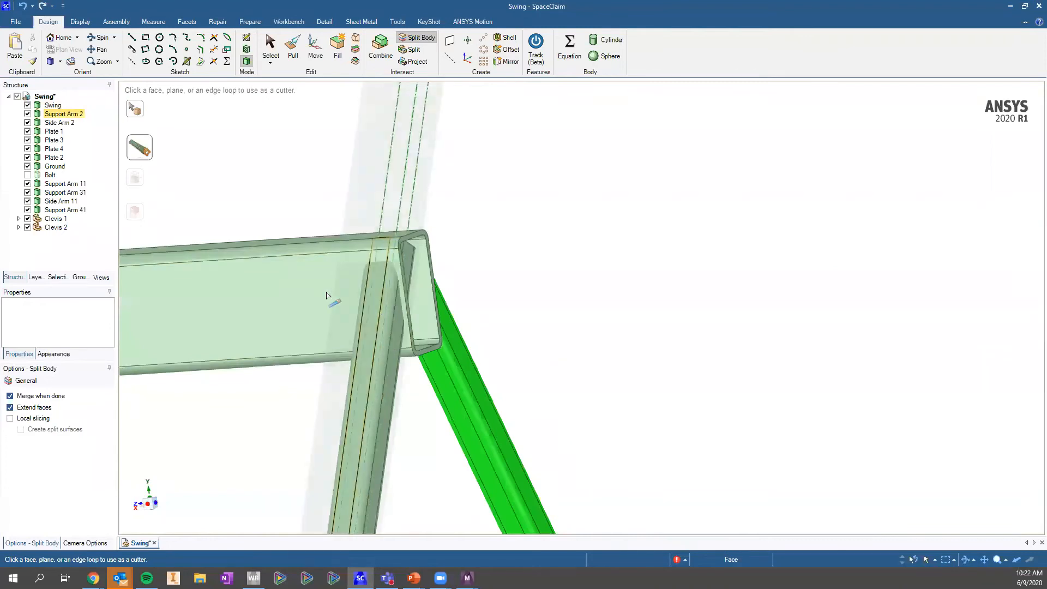
click(374, 301)
click(388, 303)
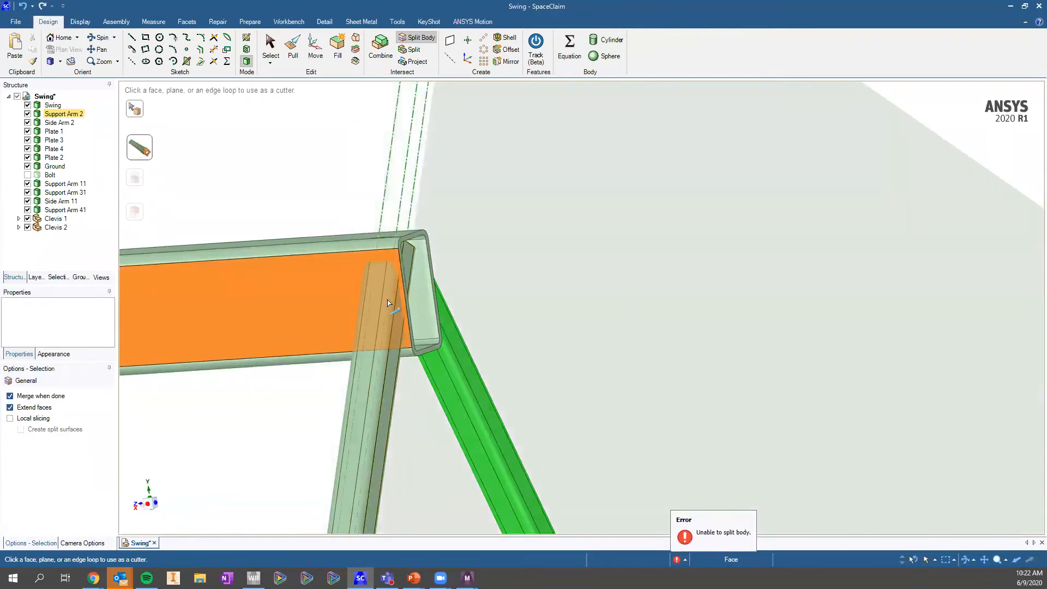
key(Escape)
Split Support Arm 2 at the beam's adjacent outer side face and remove the portion inside the beam
click(417, 38)
click(377, 294)
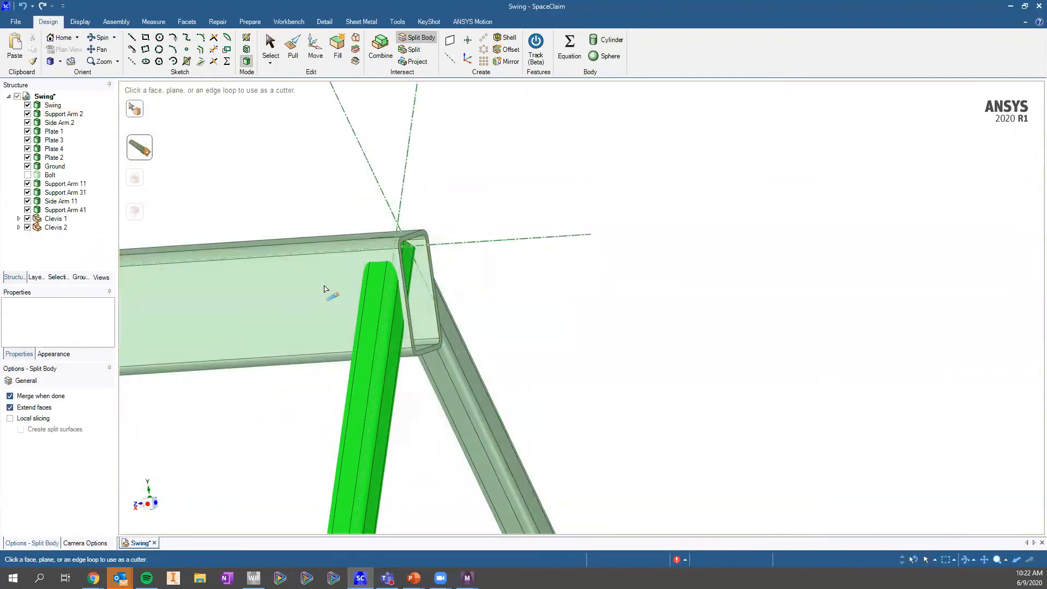
click(417, 262)
click(409, 262)
click(588, 319)
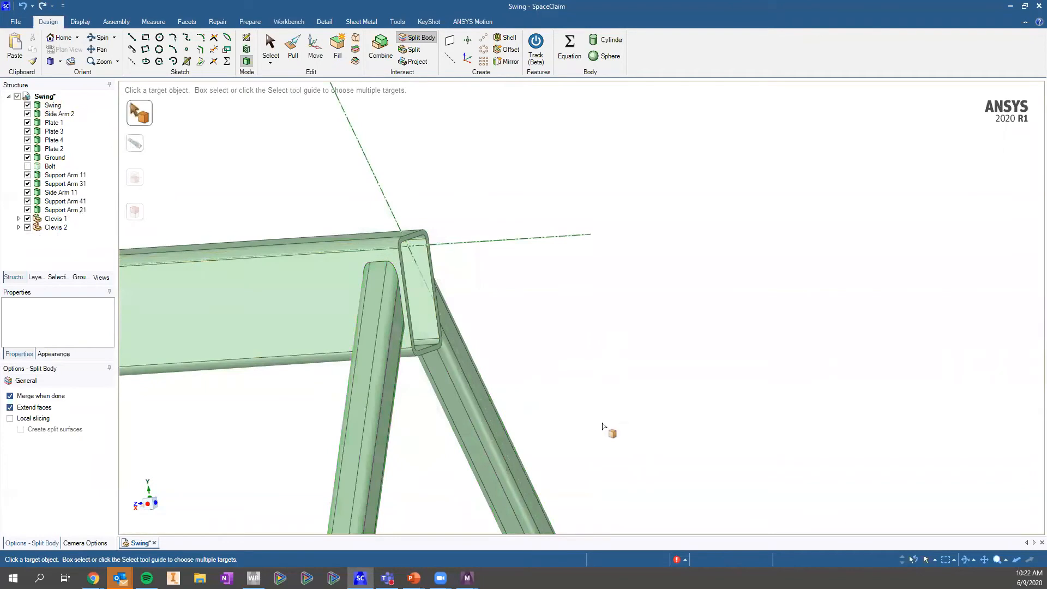
scroll(603, 349, down, 6)
scroll(682, 224, down, 3)
key(Escape)
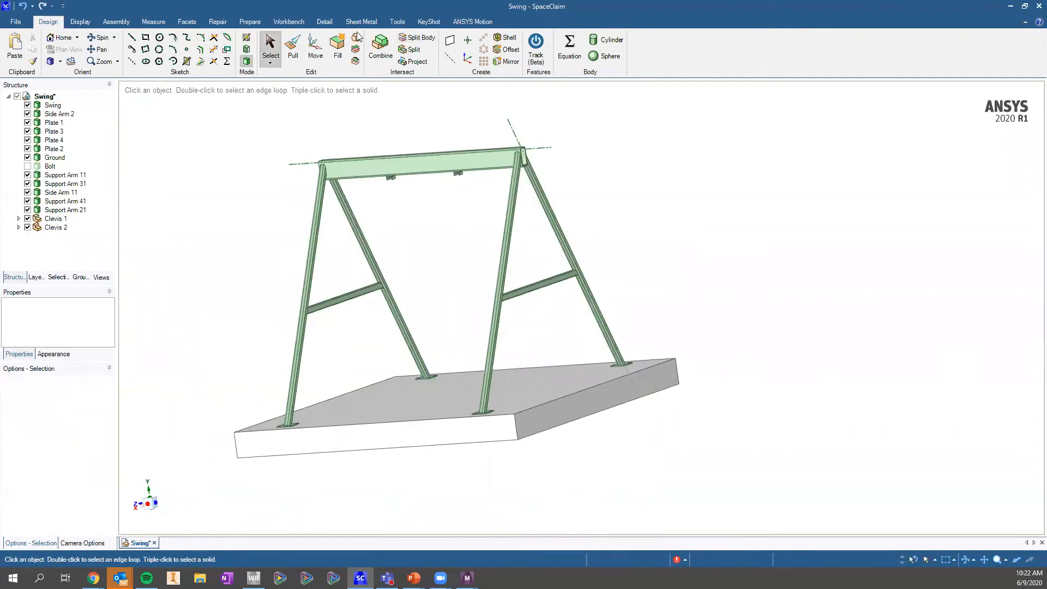
Run the Interference check on the assembly and subtract the overlap between Ground and the foot of Support Arm 41
click(261, 25)
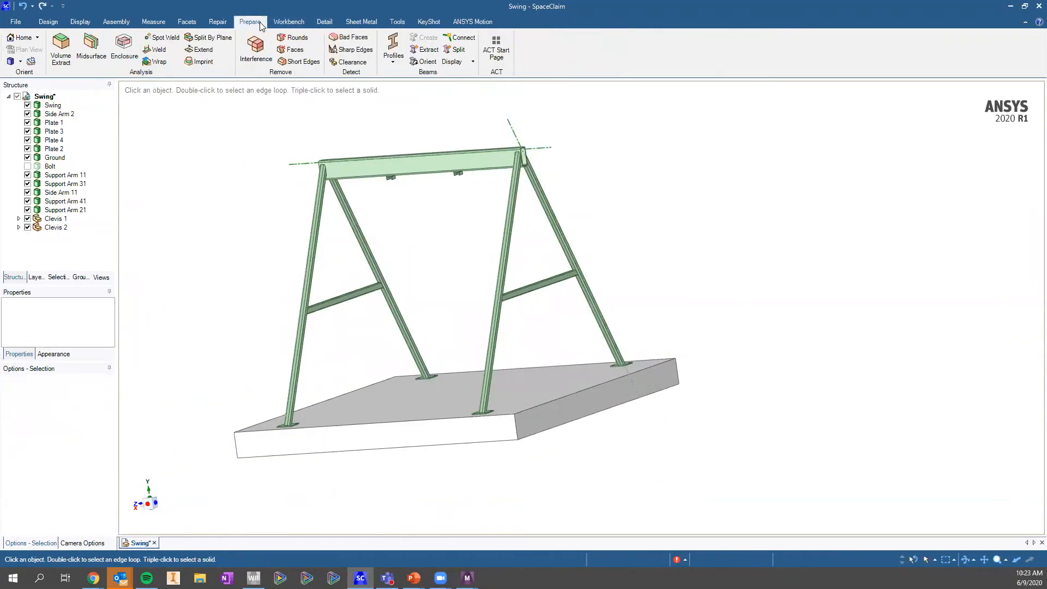
click(260, 47)
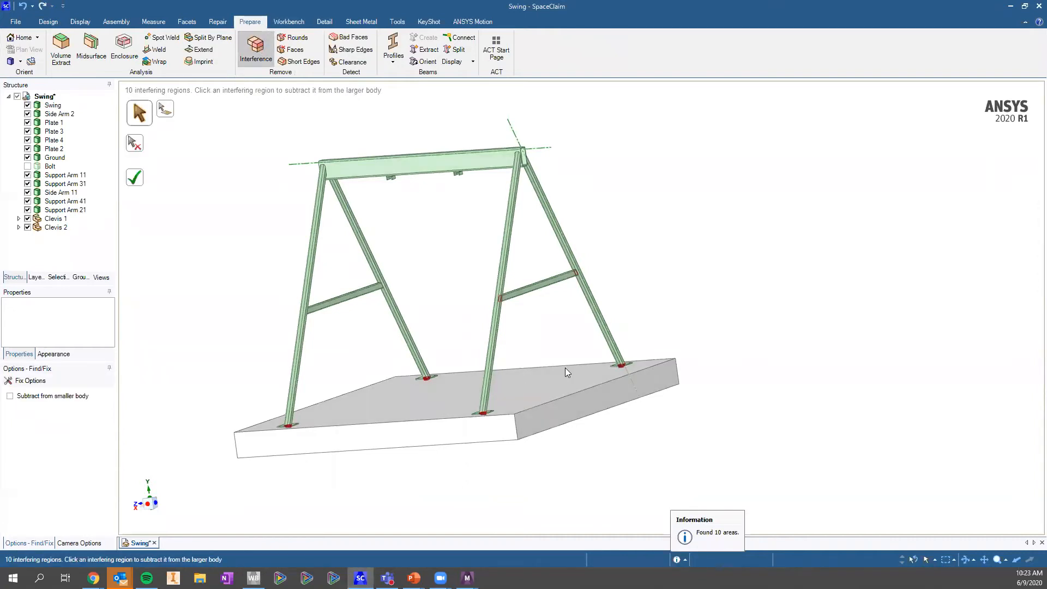
scroll(587, 361, up, 6)
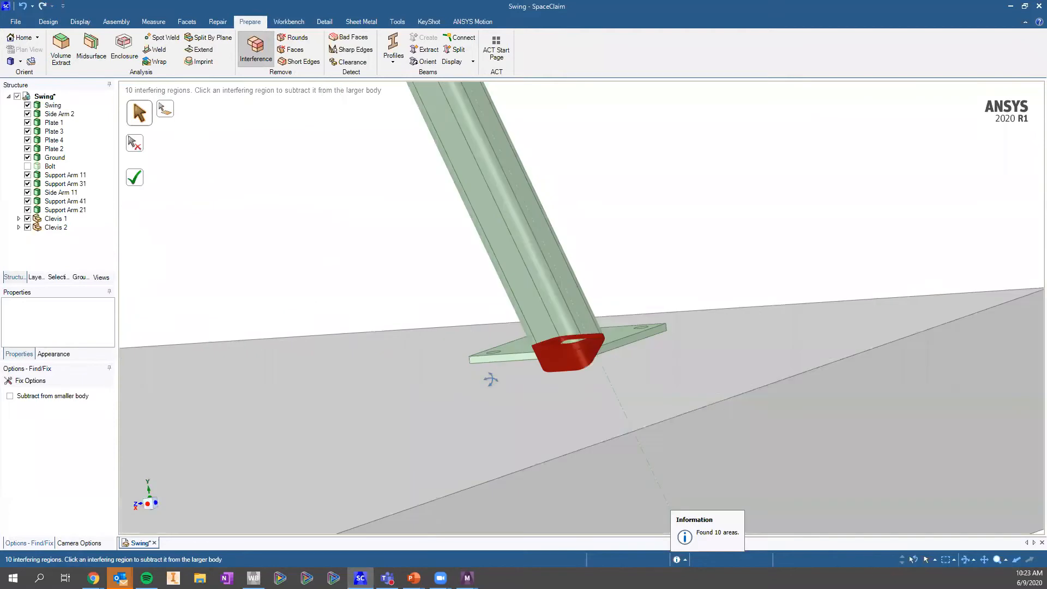
middle_drag(491, 380, 403, 377)
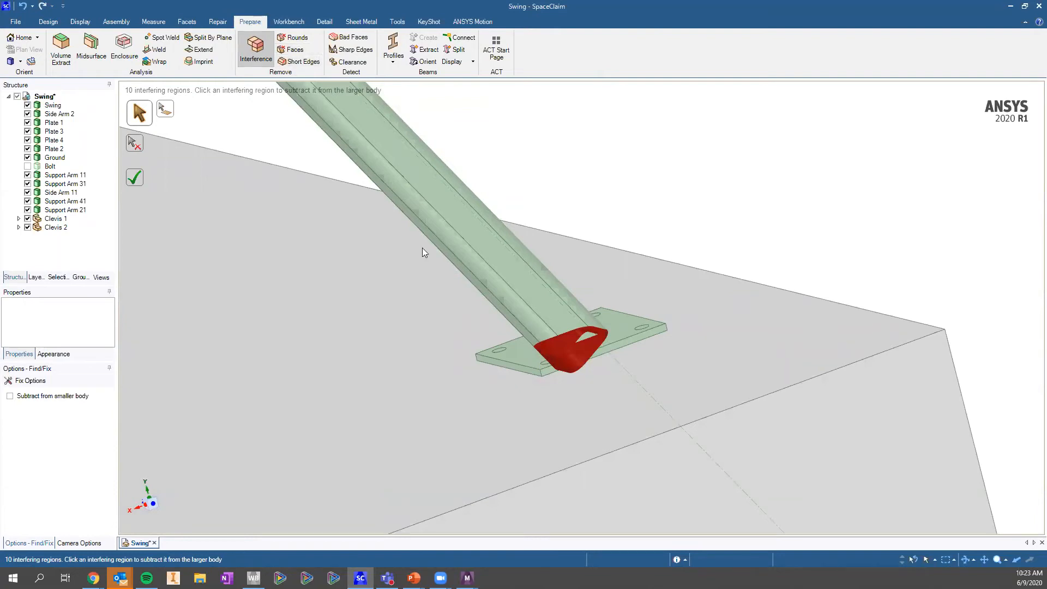
scroll(597, 358, up, 4)
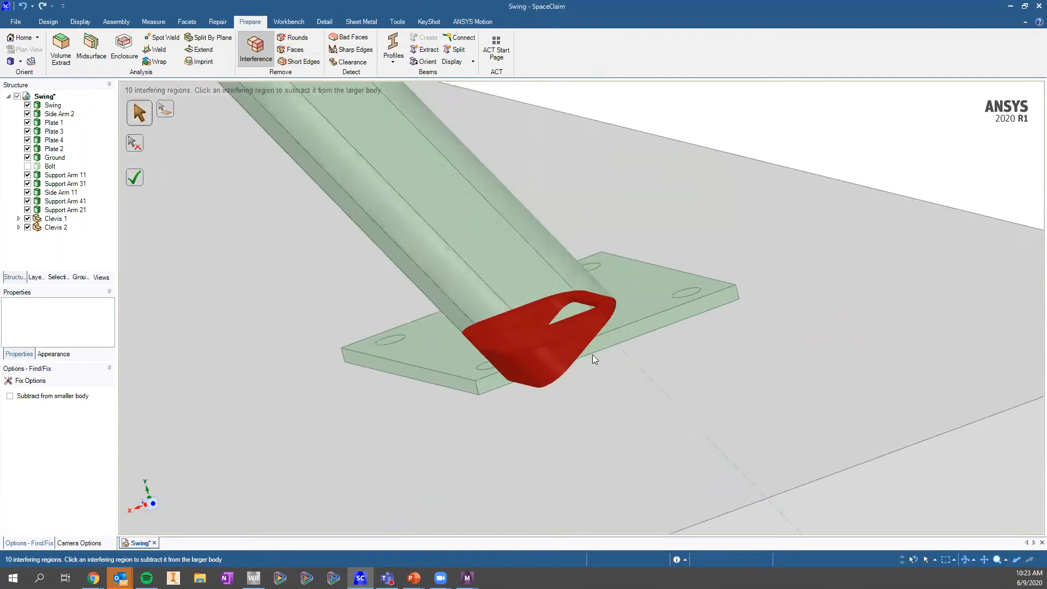
click(559, 363)
scroll(558, 358, down, 4)
scroll(387, 414, down, 2)
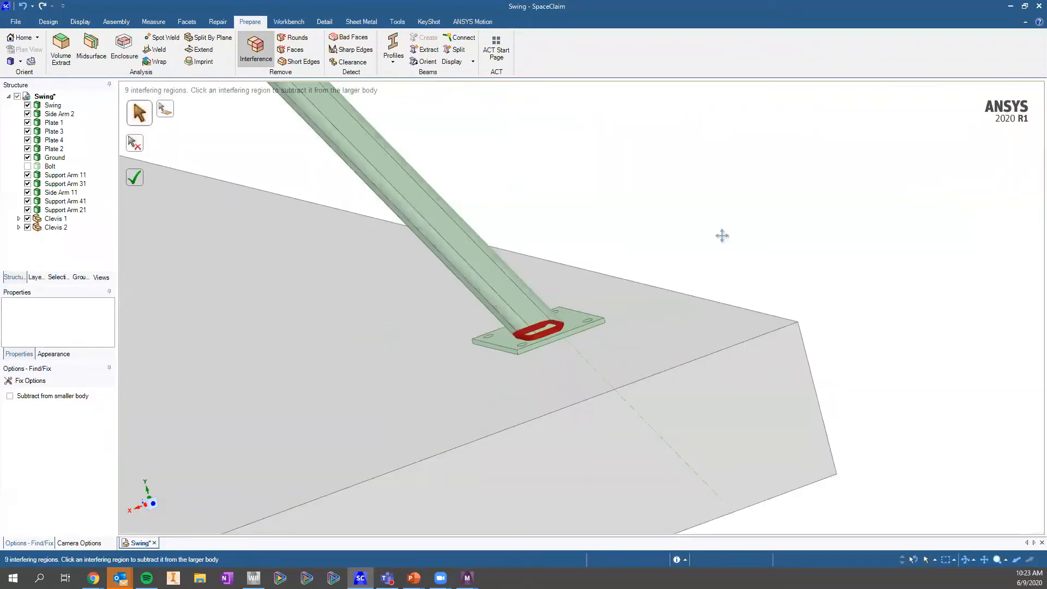
Subtract the Ground overlaps at two more support arm feet, and the plate overlap at the rear one
scroll(354, 395, down, 2)
scroll(259, 409, up, 4)
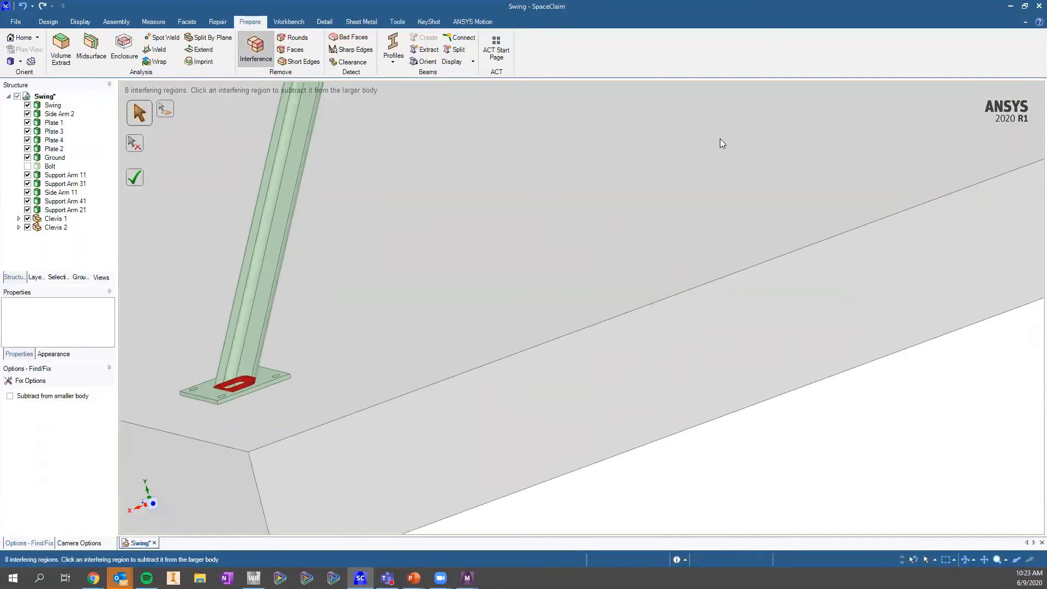
scroll(719, 158, down, 5)
scroll(717, 180, up, 5)
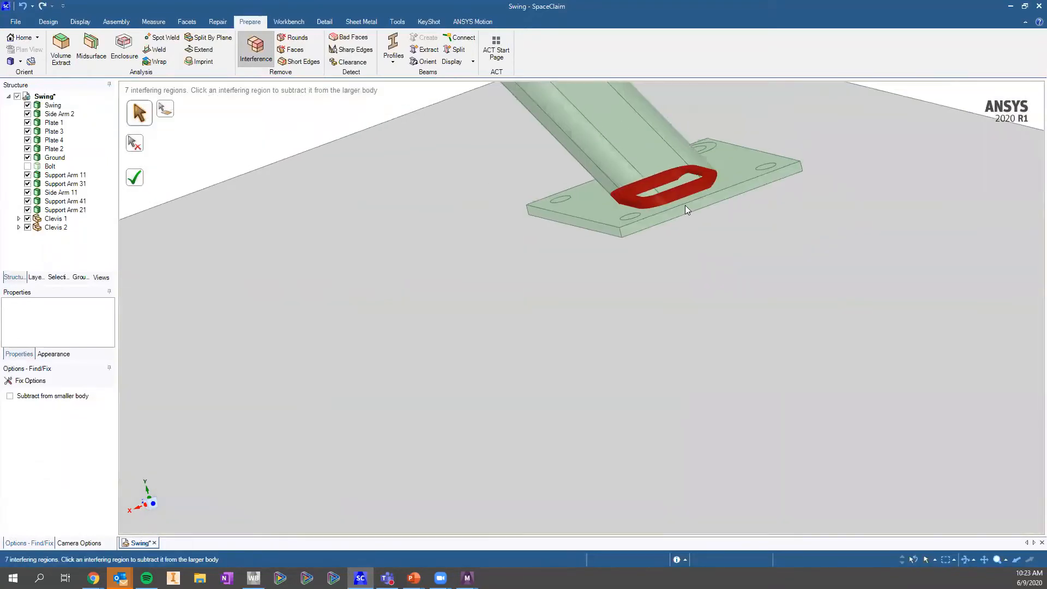
click(705, 191)
scroll(707, 202, down, 4)
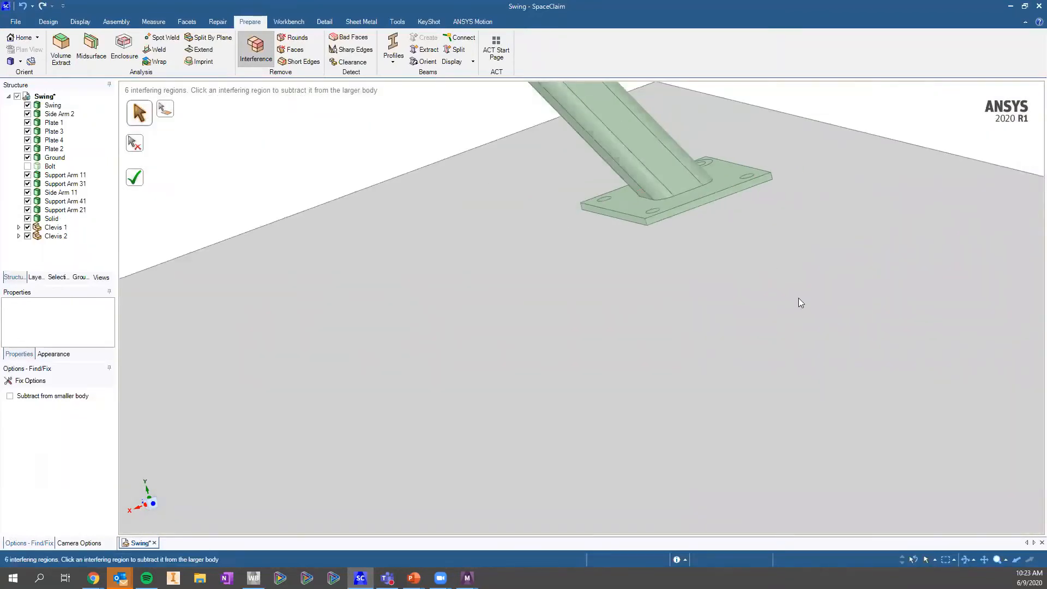
Subtract the remaining plate overlaps at the foot of Support Arm 41 and at the front corner foot
scroll(785, 295, down, 5)
scroll(782, 293, up, 5)
click(780, 293)
shift+middle_drag(479, 371, 822, 187)
scroll(334, 429, down, 3)
scroll(275, 438, up, 5)
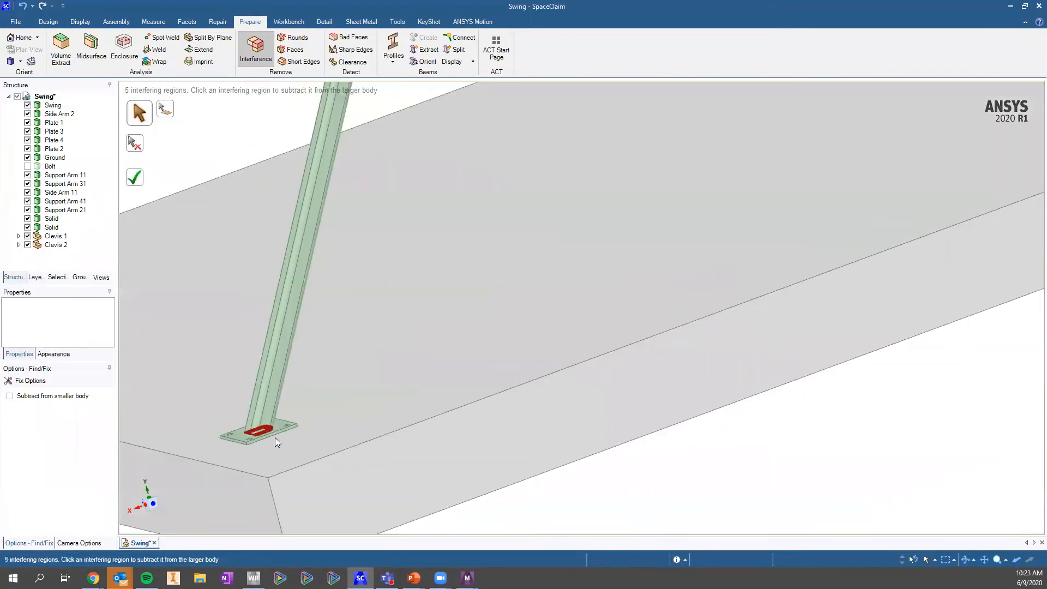
shift+middle_drag(229, 360, 455, 316)
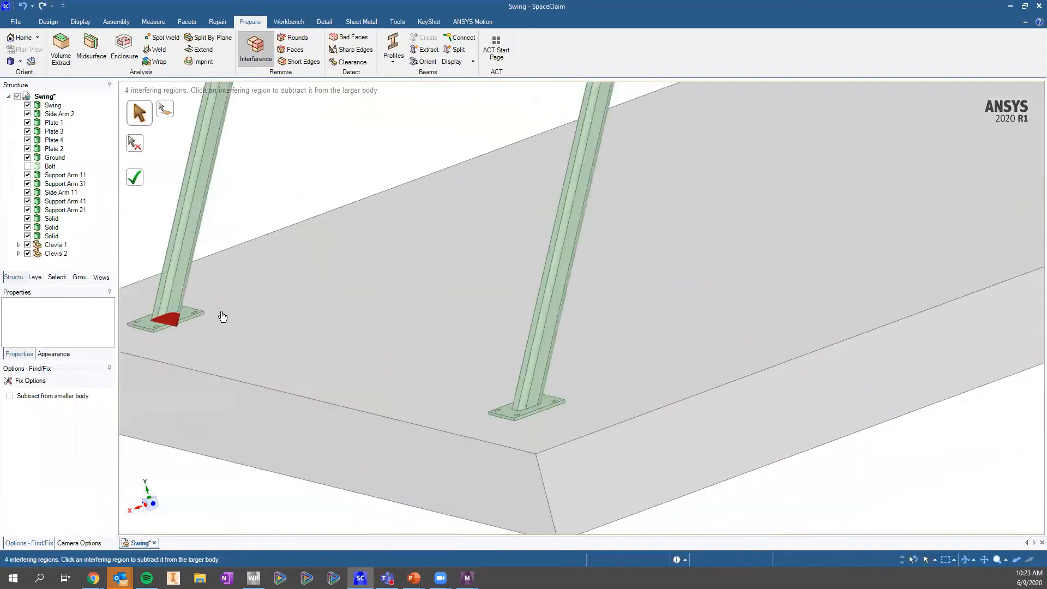
Subtract the Ground and plate overlaps at the last remaining support arm foot
shift+middle_drag(222, 316, 277, 314)
drag(154, 249, 312, 374)
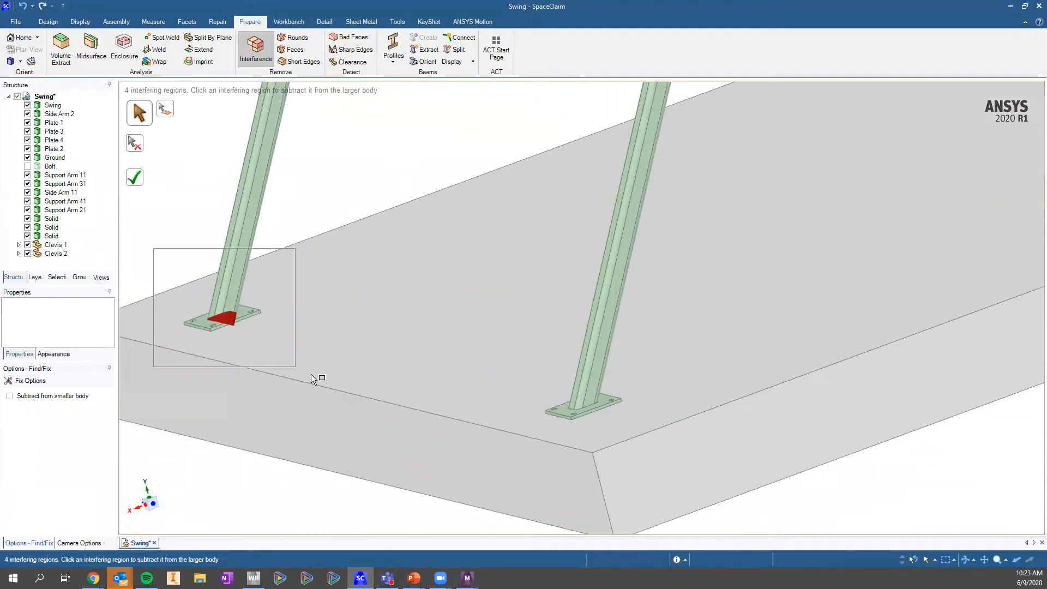
scroll(238, 330, up, 3)
scroll(239, 333, up, 2)
click(235, 320)
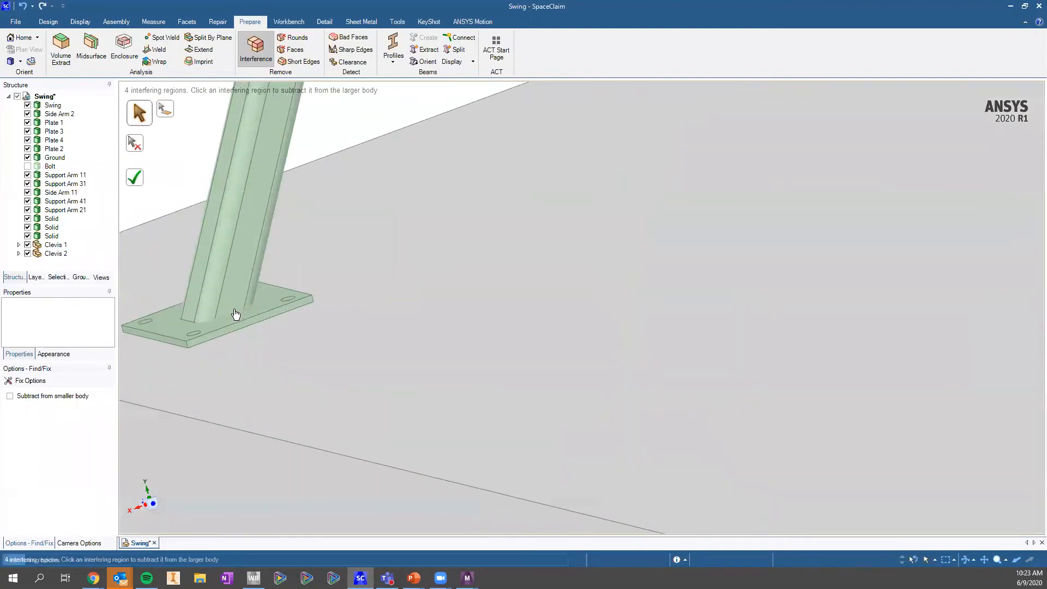
scroll(624, 165, down, 6)
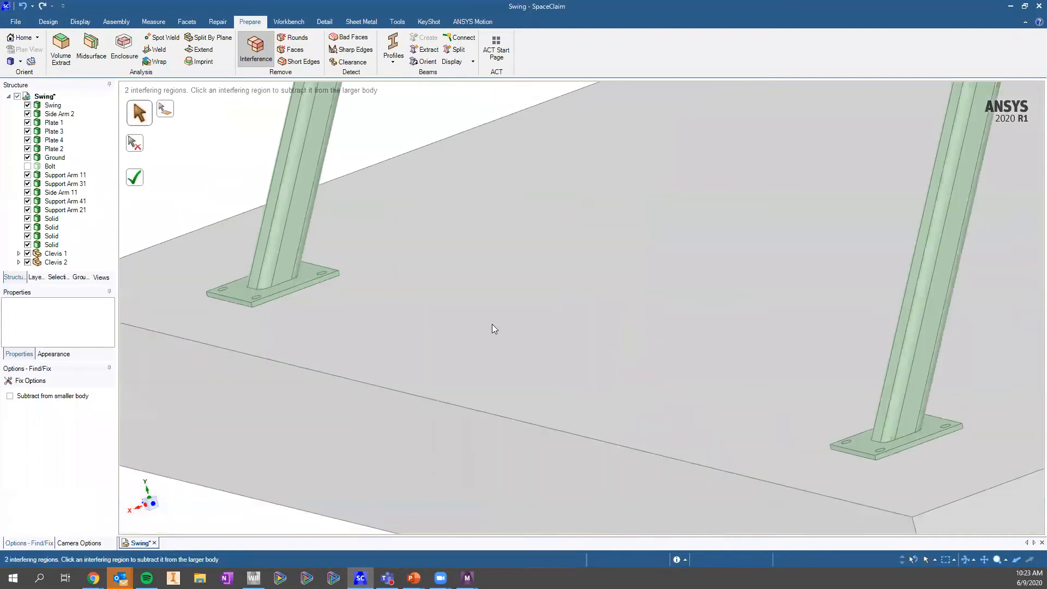
Subtract the interfering regions at both ends of Side Arm 2 where it meets its support arms, and leave the Interference tool
scroll(627, 275, up, 3)
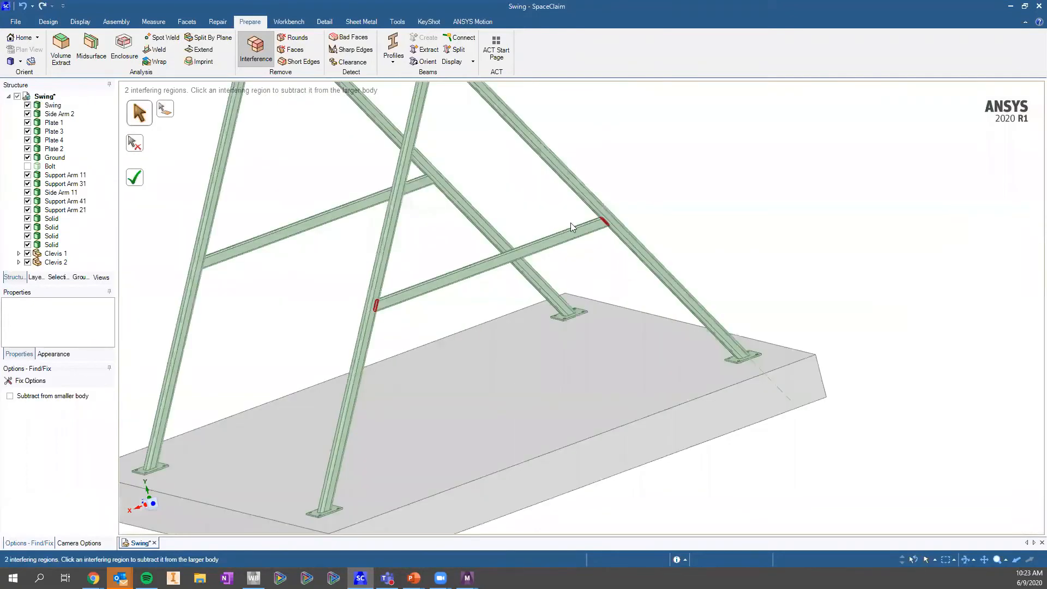
scroll(571, 223, up, 3)
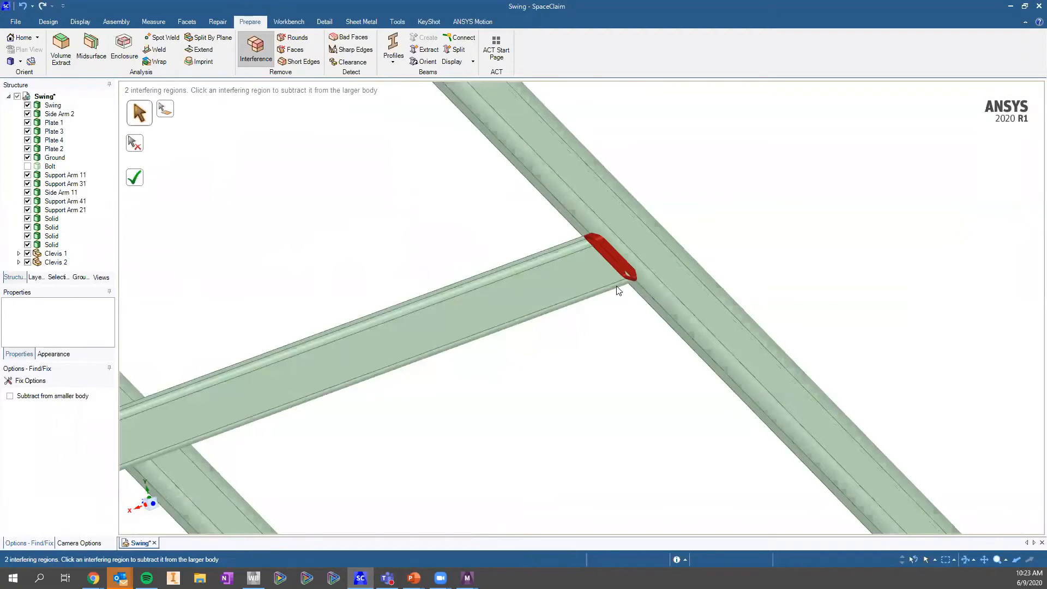
click(629, 276)
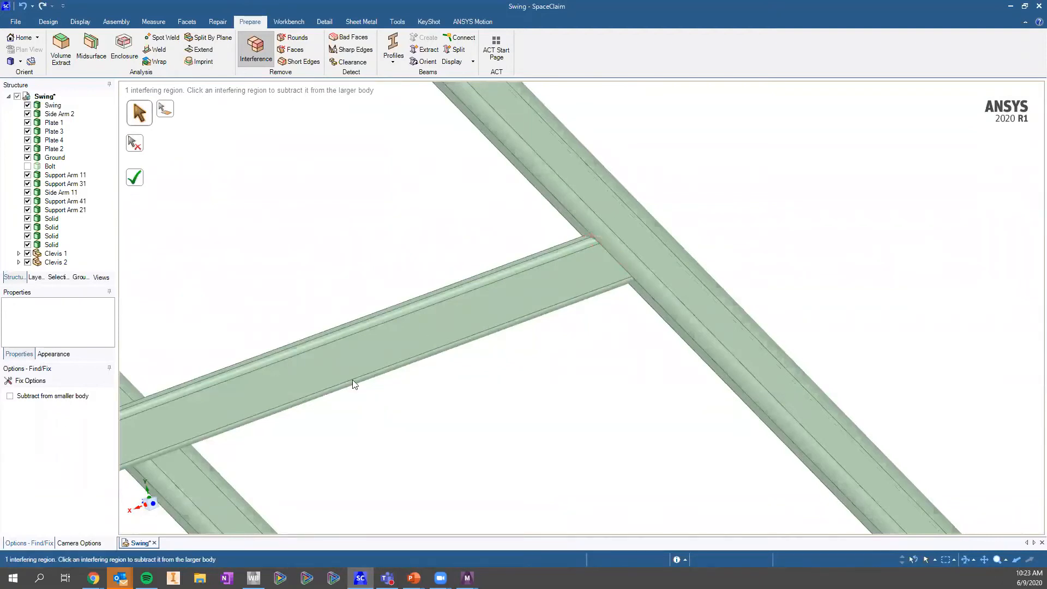
scroll(415, 286, down, 5)
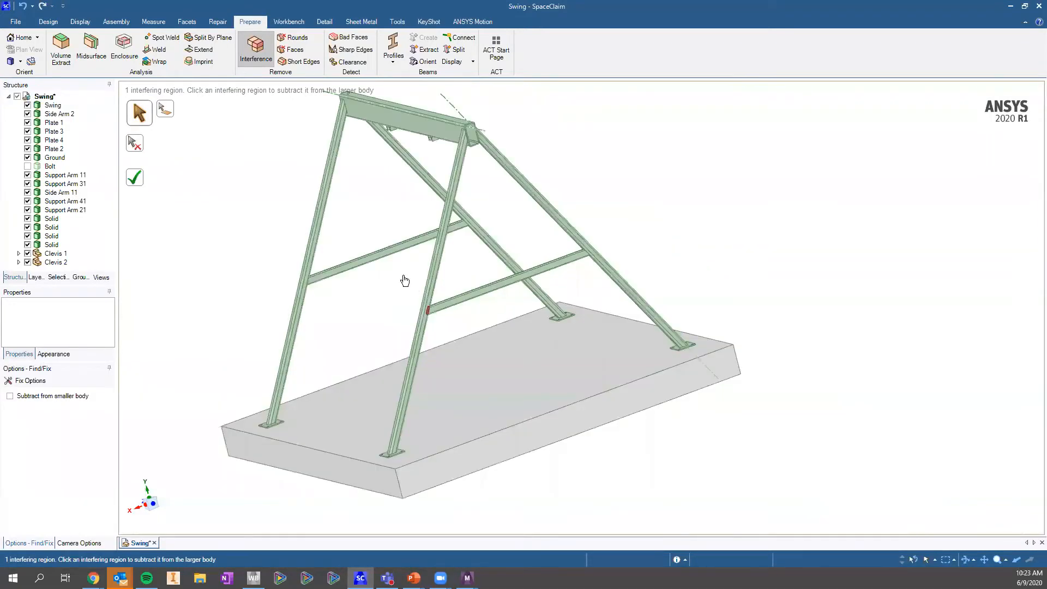
scroll(430, 325, up, 5)
click(419, 281)
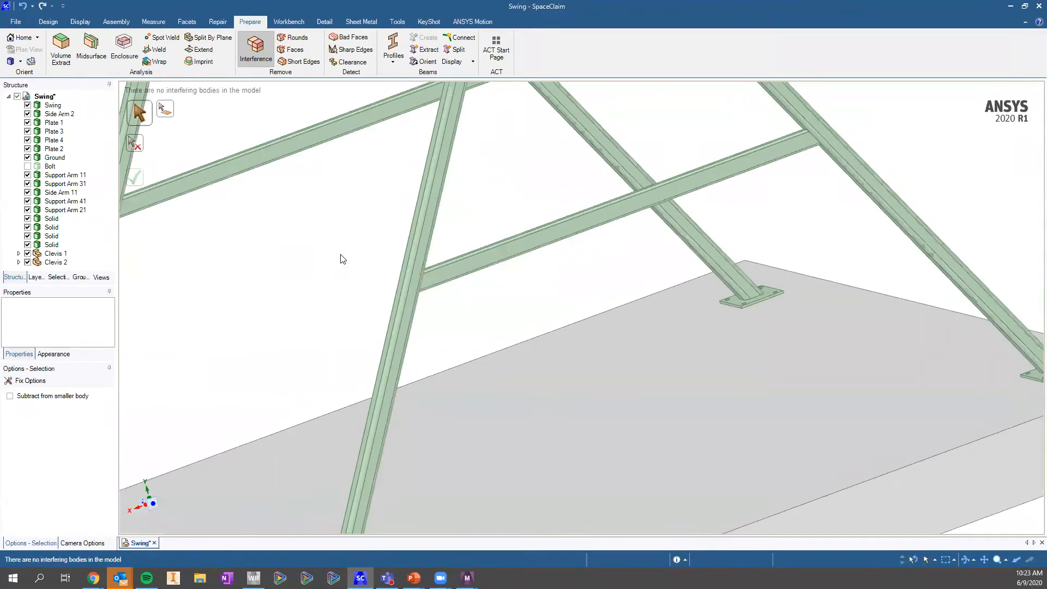
key(Escape)
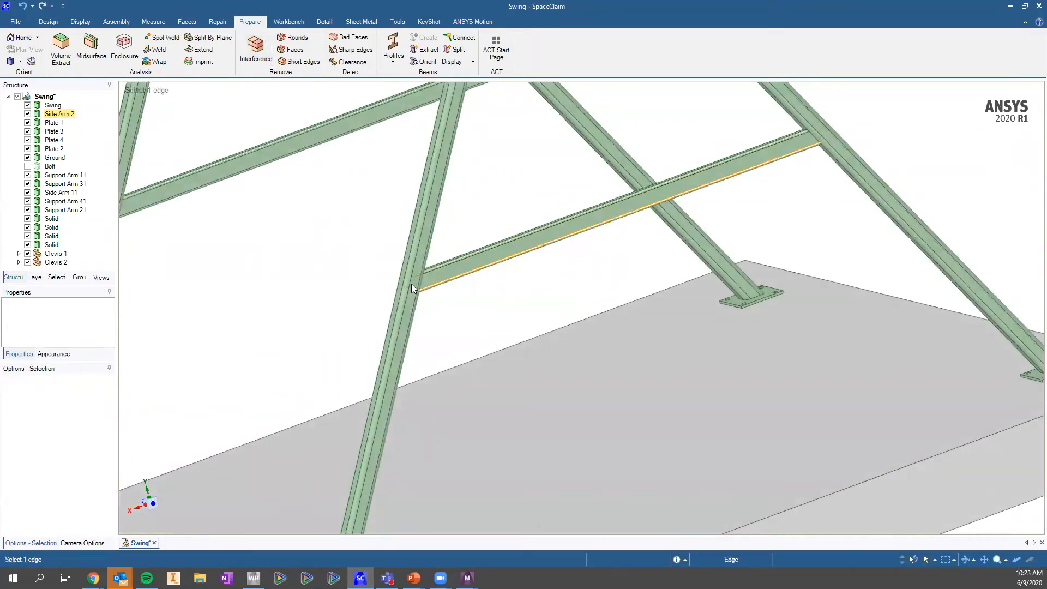
scroll(411, 284, up, 6)
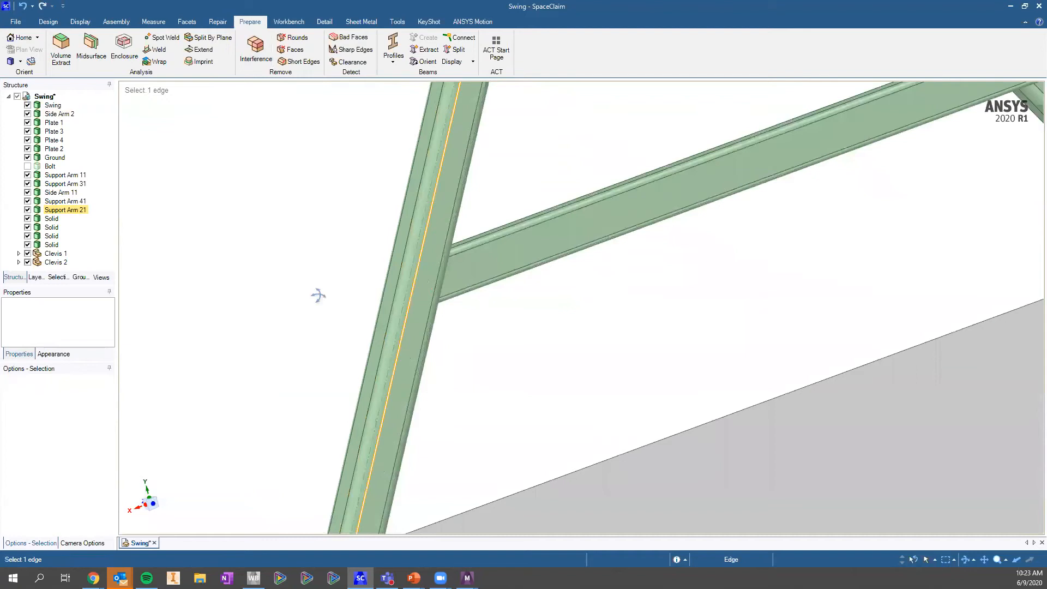
scroll(401, 291, down, 6)
middle_drag(278, 293, 15, 73)
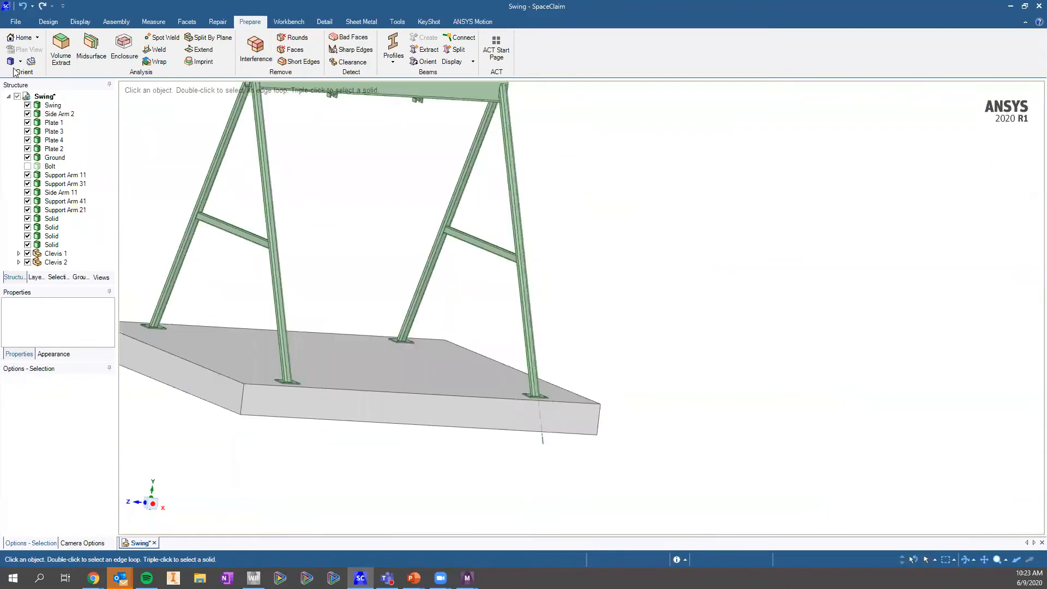
Switch to the A: Solid analysis in ANSYS Mechanical and display its mesh
click(10, 61)
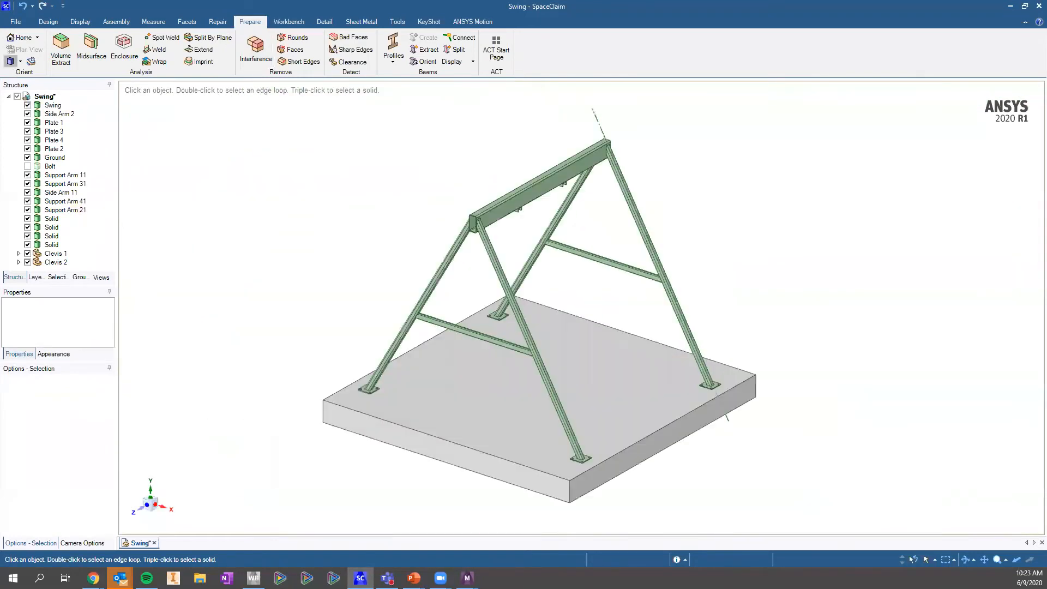
mouse_move(467, 578)
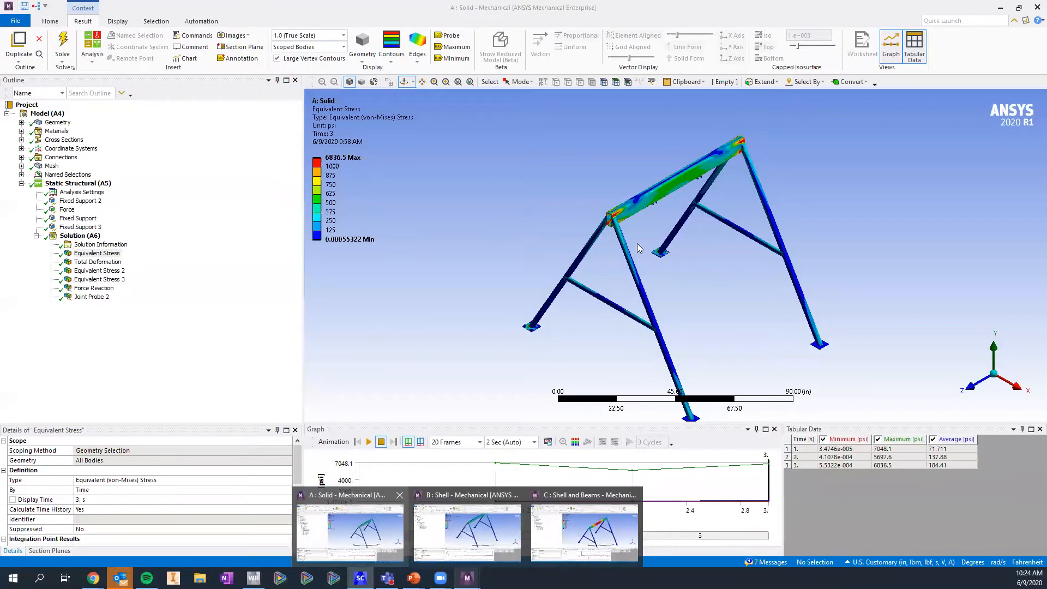
click(350, 532)
click(52, 166)
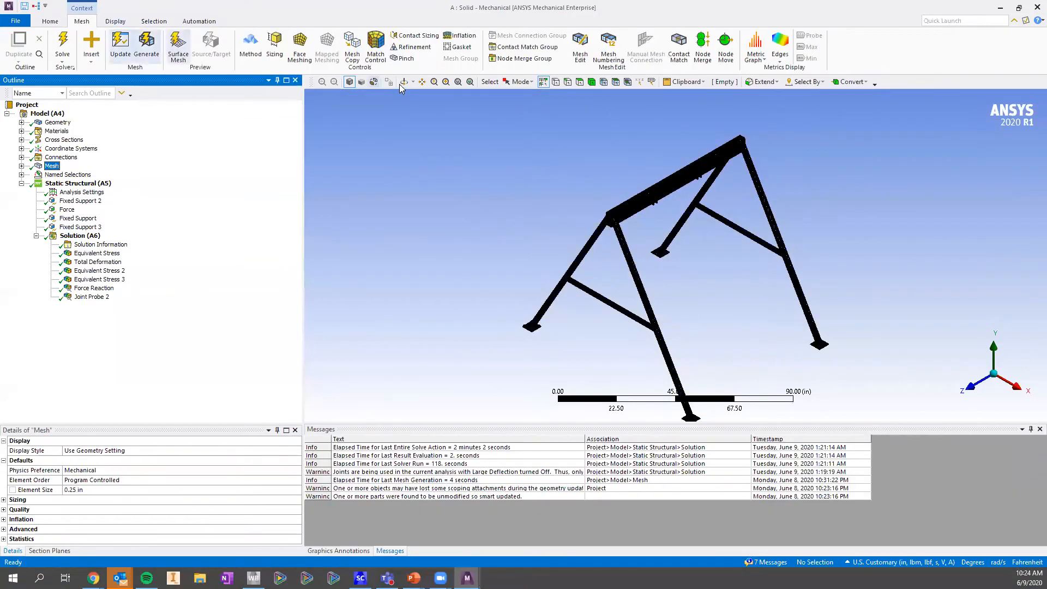
Examine the solid mesh along the top beam and where the support arms meet it
scroll(695, 201, down, 3)
scroll(595, 206, up, 2)
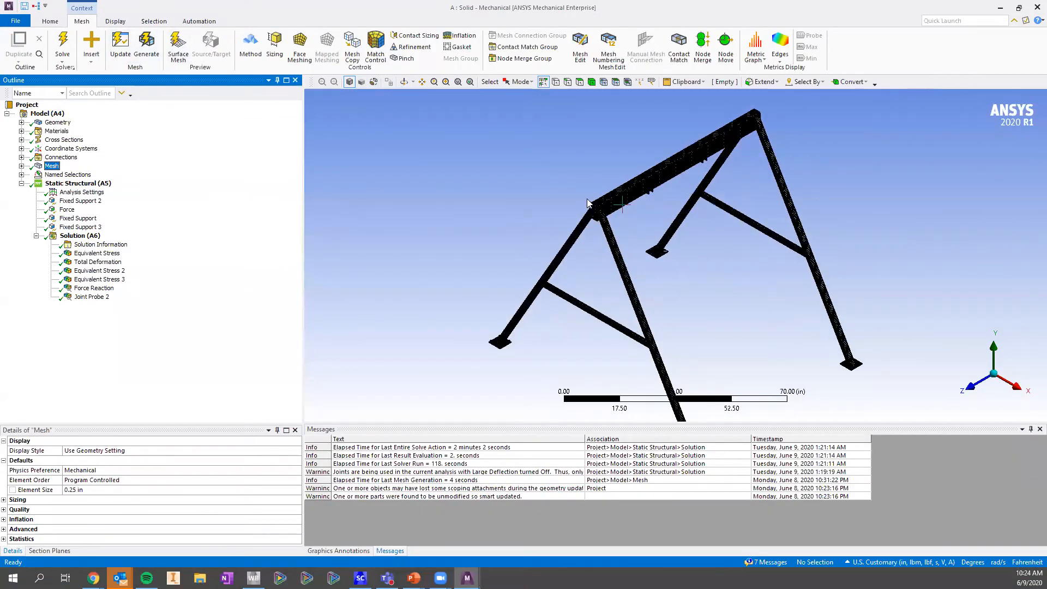
scroll(652, 225, up, 3)
scroll(702, 245, up, 3)
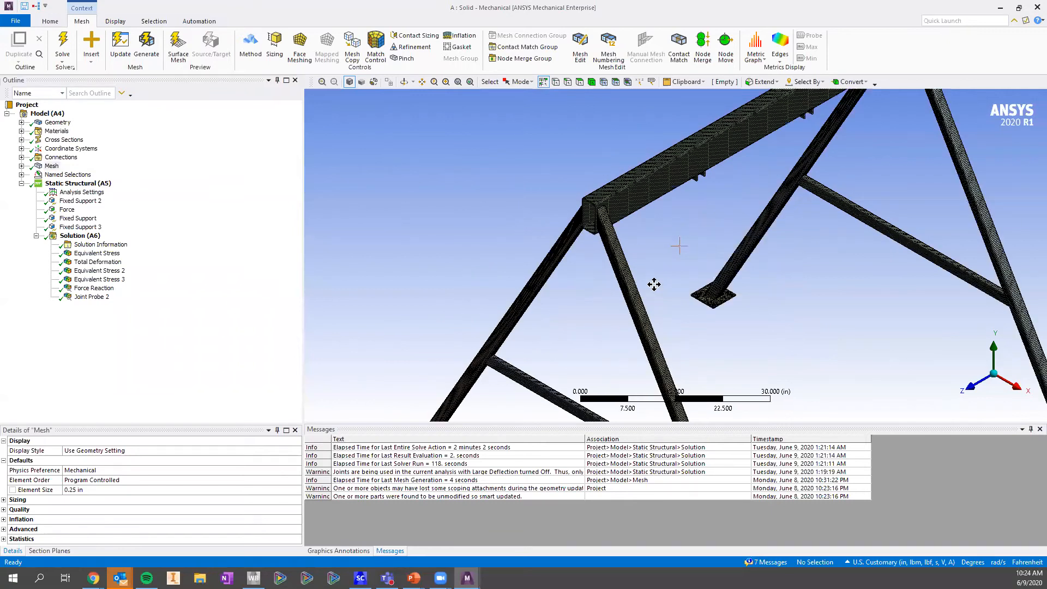
scroll(616, 297, up, 3)
scroll(486, 293, up, 2)
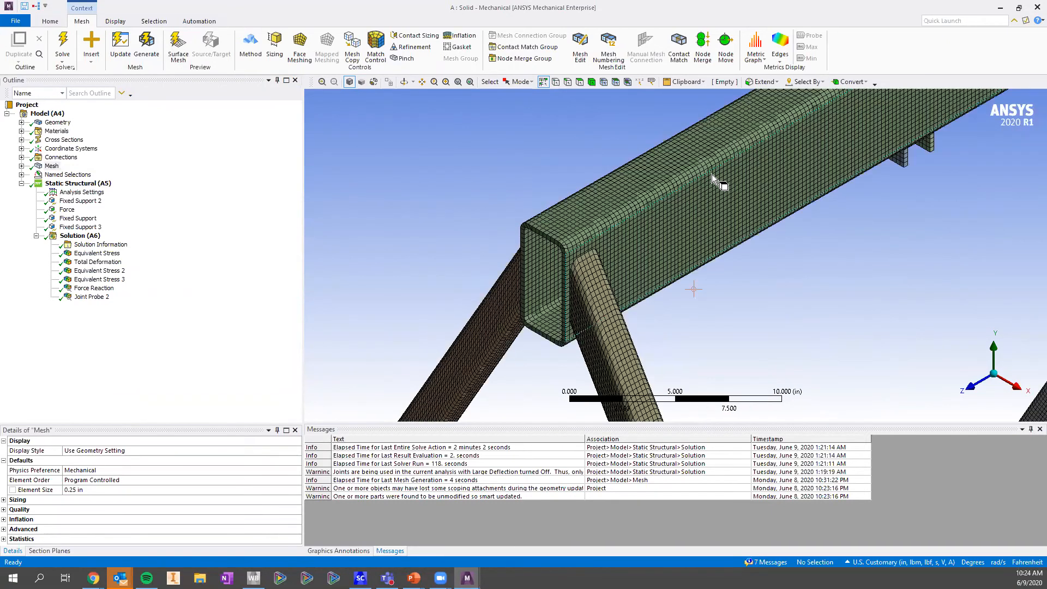
ctrl+middle_drag(693, 275, 515, 334)
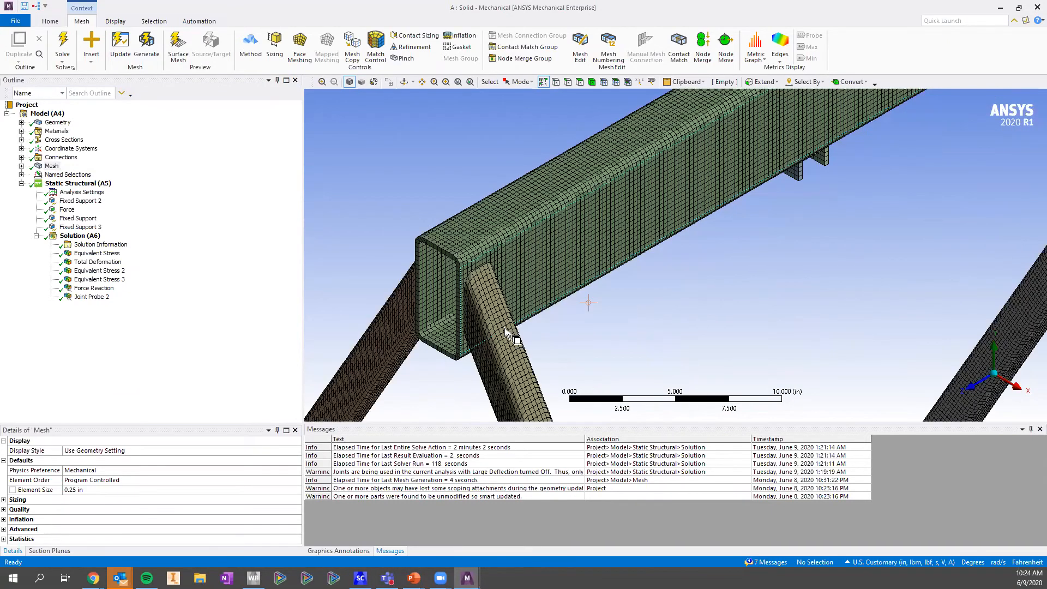
ctrl+middle_drag(735, 204, 612, 248)
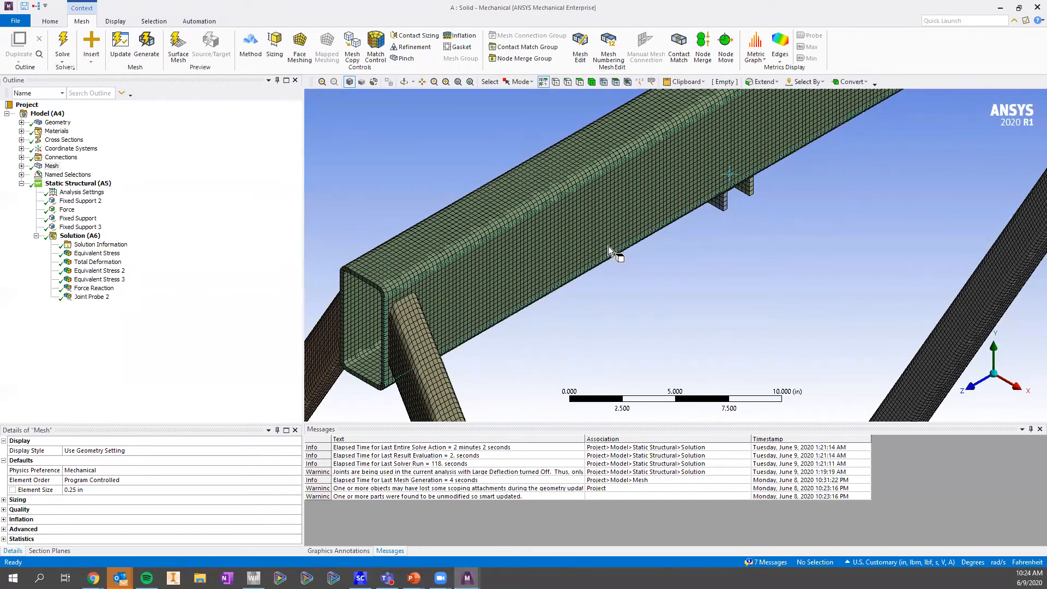
scroll(599, 247, down, 2)
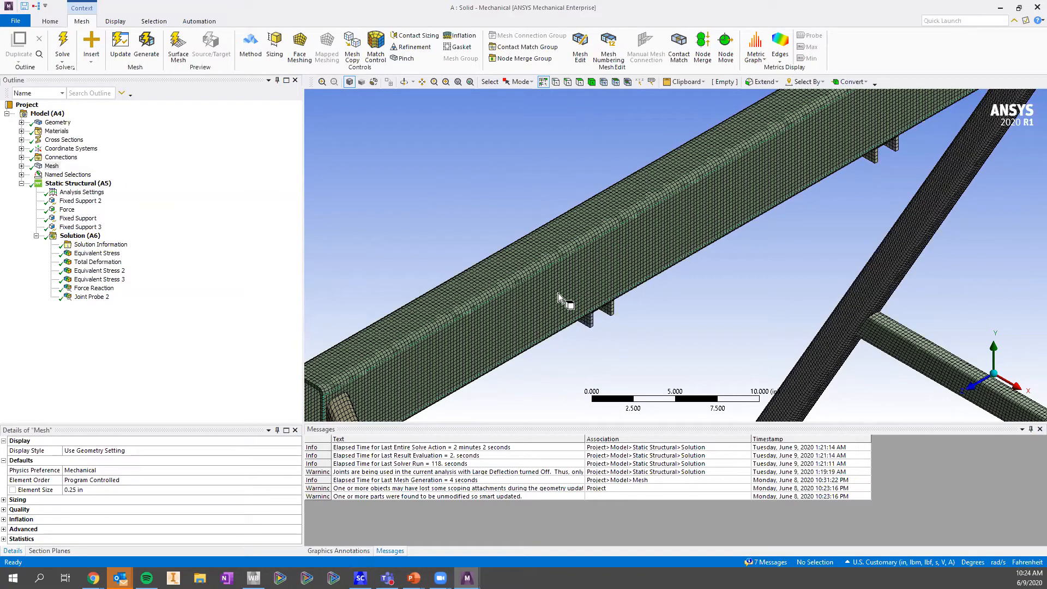
mouse_move(565, 273)
middle_down()
mouse_move(585, 247)
mouse_move(601, 280)
middle_up()
mouse_move(598, 325)
ctrl+middle_down()
mouse_move(598, 196)
mouse_move(568, 17)
ctrl+middle_up()
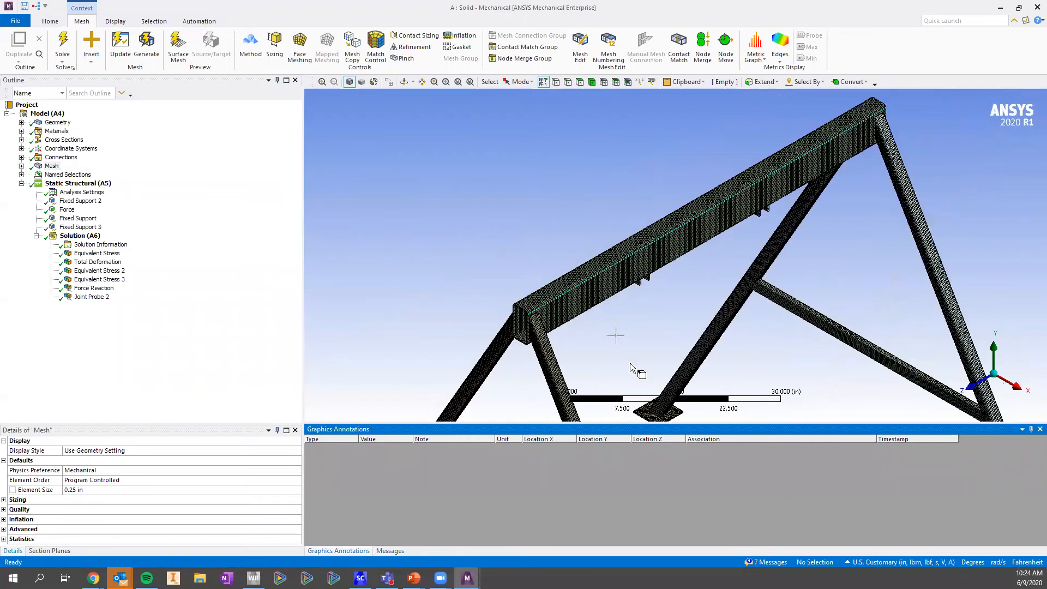
Examine the mesh of the foot plate that has solid bolt heads around the support arm
scroll(617, 262, down, 2)
scroll(478, 227, up, 6)
ctrl+middle_drag(441, 254, 437, 201)
scroll(670, 257, up, 5)
ctrl+middle_drag(548, 224, 774, 227)
middle_drag(605, 287, 654, 218)
scroll(830, 202, up, 1)
ctrl+middle_drag(830, 202, 613, 232)
scroll(647, 221, up, 1)
scroll(559, 249, up, 2)
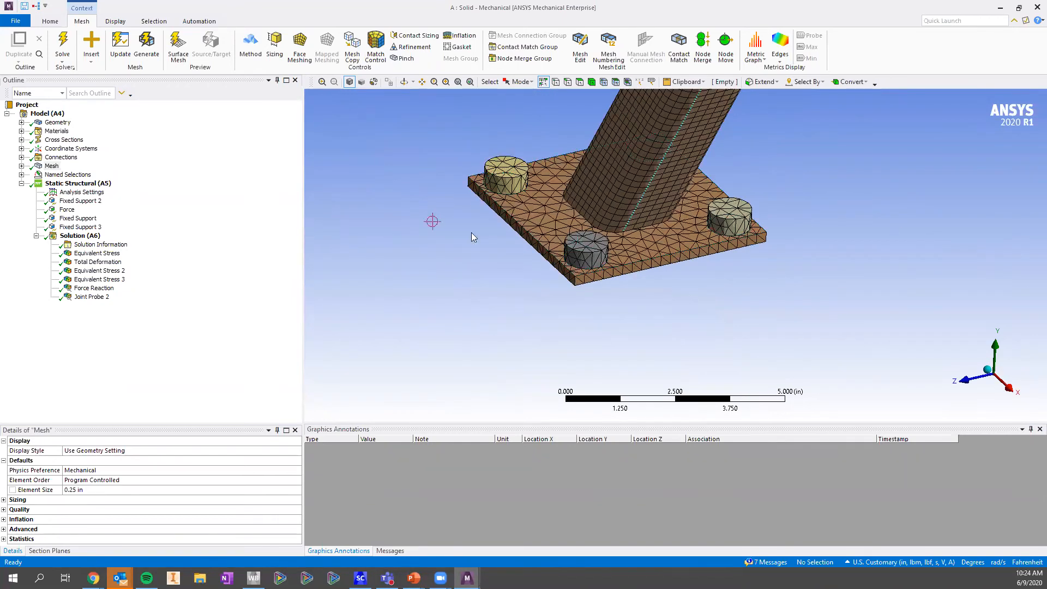
middle_drag(522, 182, 698, 257)
scroll(836, 259, down, 6)
Examine the foot plate without solid bolts, checking the imprinted circular face around a corner bolt hole
ctrl+middle_drag(771, 245, 680, 267)
scroll(649, 332, down, 4)
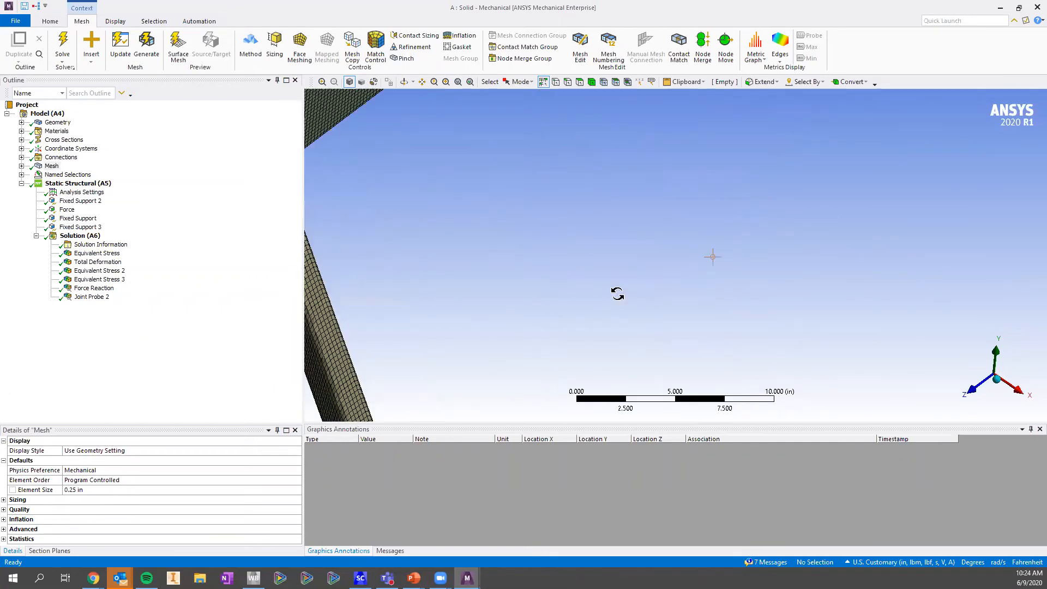
scroll(617, 289, down, 3)
scroll(699, 236, down, 4)
ctrl+middle_drag(556, 346, 676, 313)
scroll(676, 313, up, 5)
ctrl+middle_drag(577, 132, 460, 289)
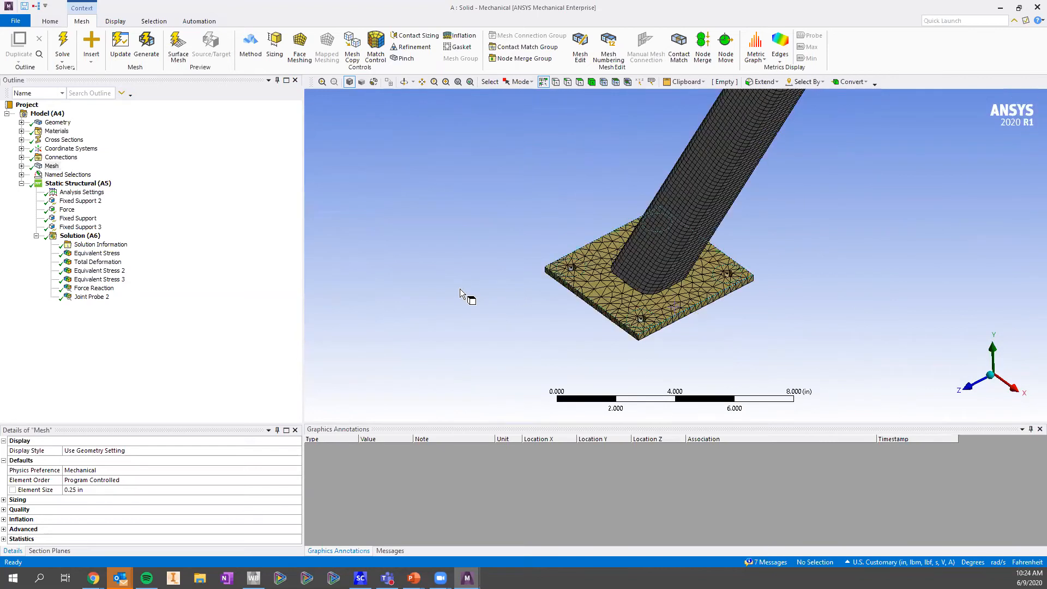
scroll(456, 296, up, 3)
click(449, 282)
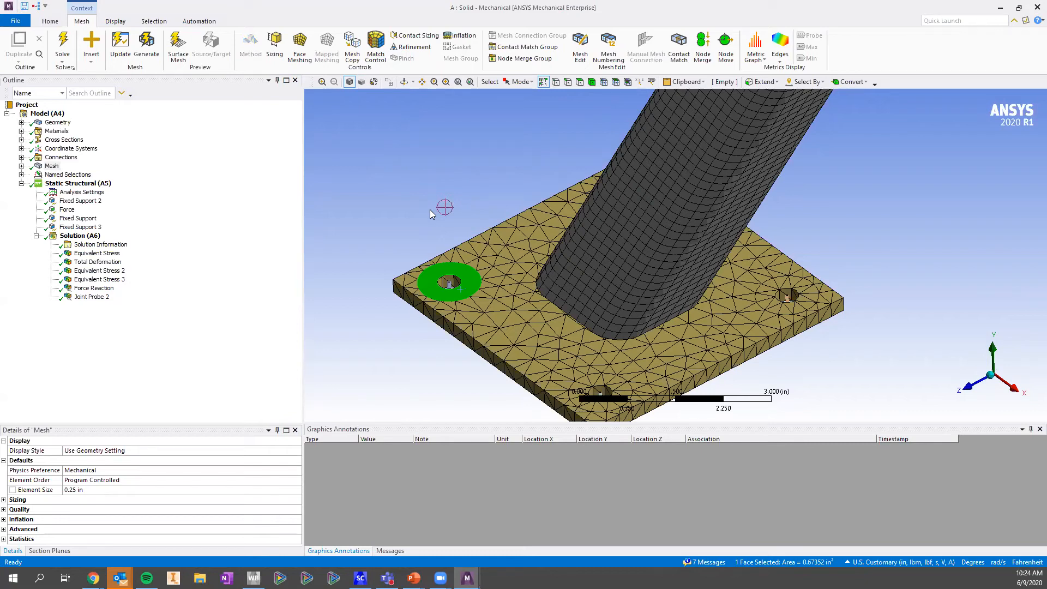
ctrl+middle_drag(643, 235, 650, 231)
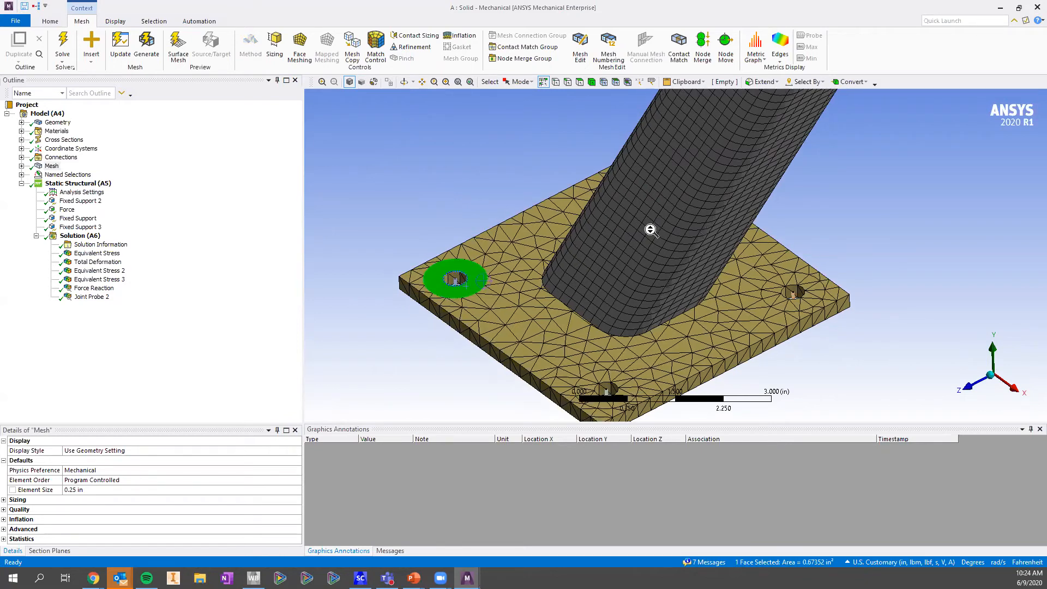
scroll(468, 170, up, 2)
click(527, 197)
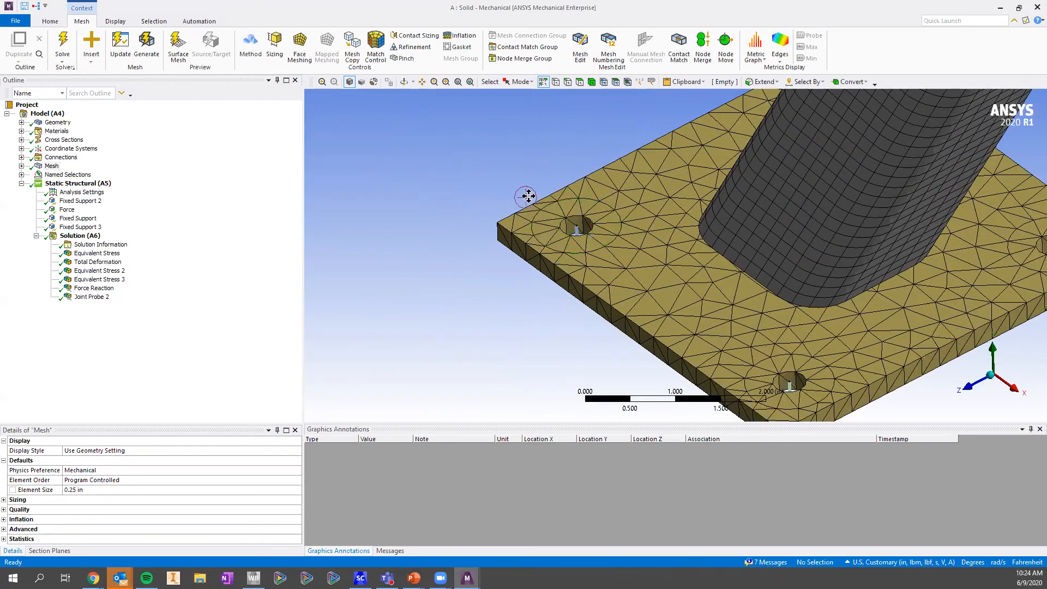
Inspect the simplified bolt inside the corner hole of the foot plate, selecting its line edge
scroll(684, 210, up, 2)
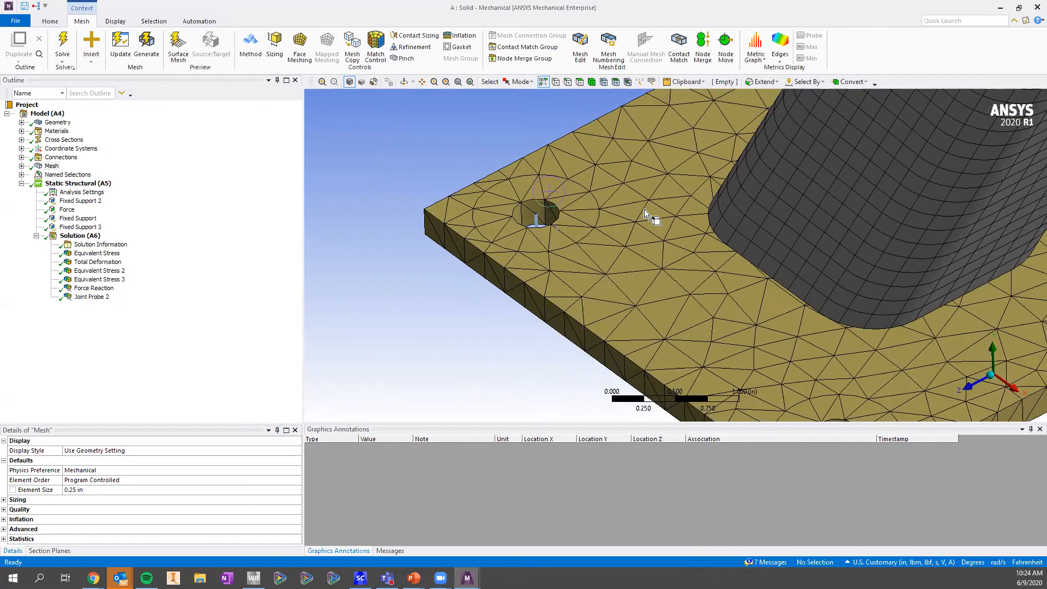
scroll(682, 189, up, 2)
ctrl+middle_drag(519, 221, 688, 237)
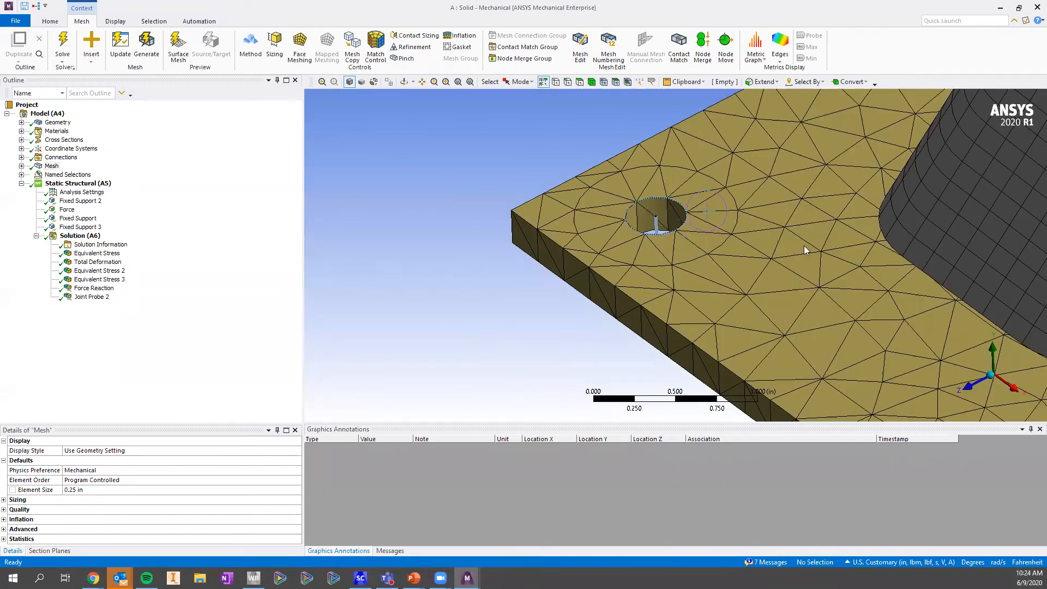
scroll(763, 244, up, 5)
click(630, 188)
middle_drag(764, 253, 734, 203)
scroll(737, 213, up, 1)
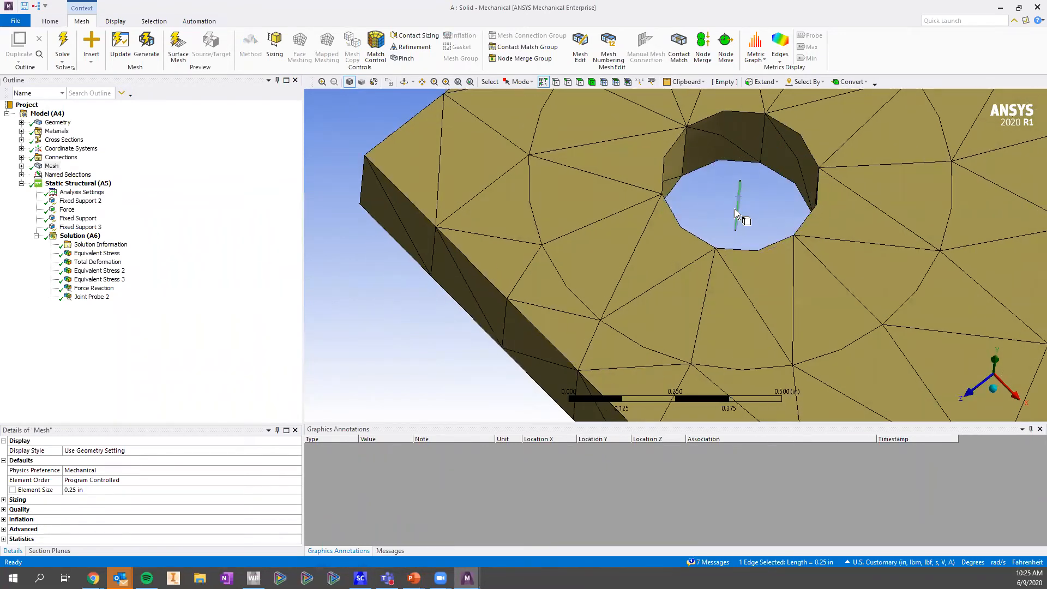
middle_drag(736, 210, 735, 210)
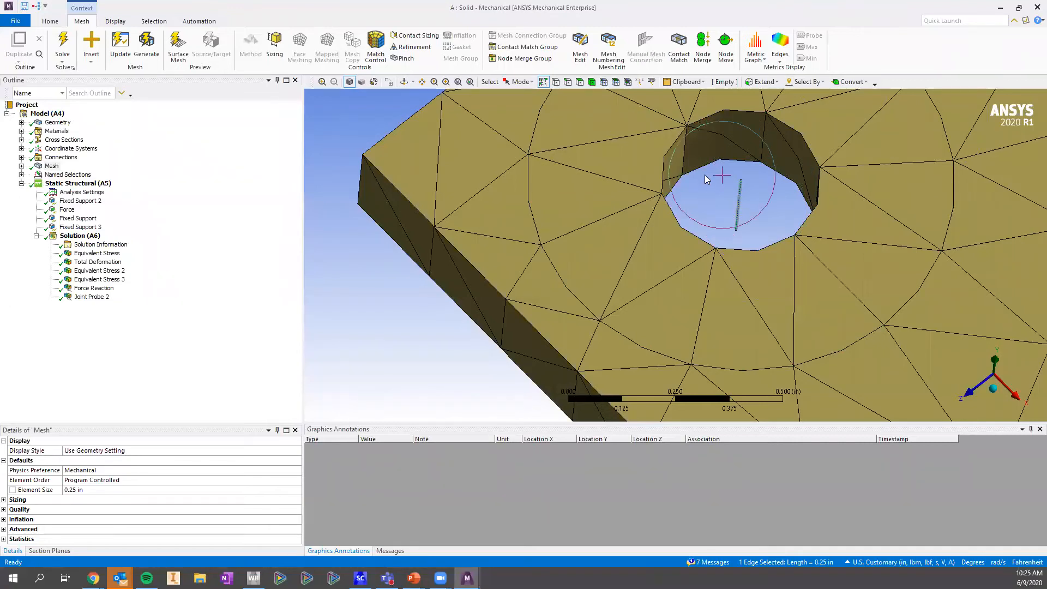
scroll(774, 259, up, 3)
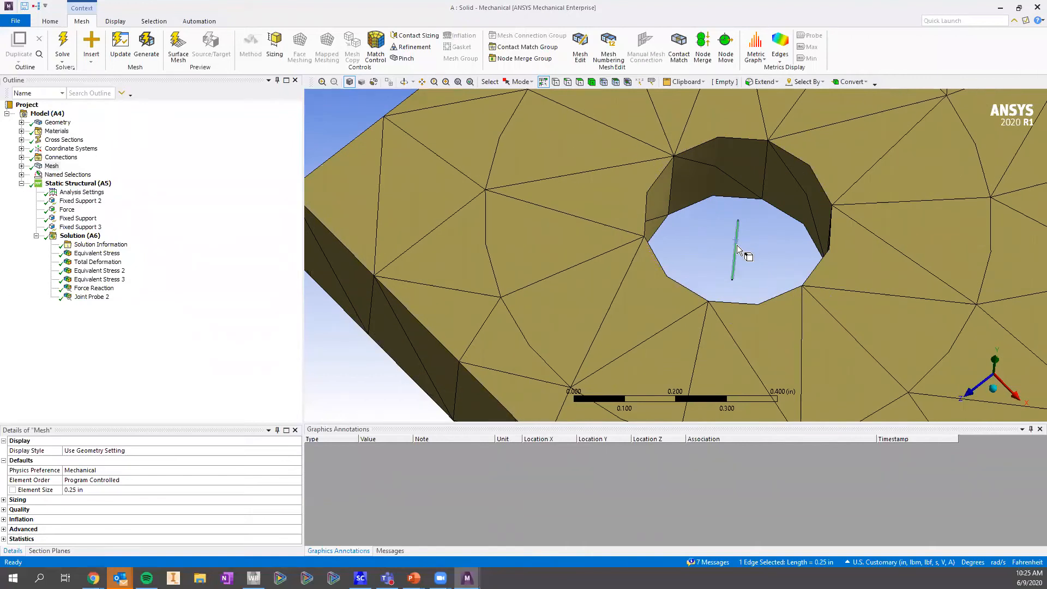
scroll(766, 260, up, 2)
middle_drag(785, 252, 812, 228)
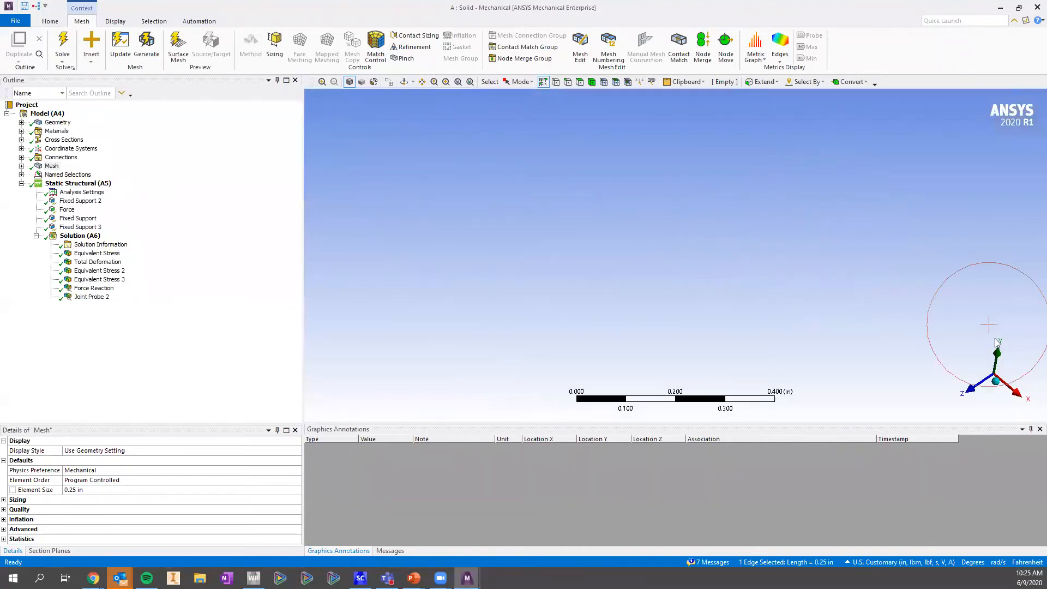
Review the whole foot plate mesh with the simplified bolts in its corner holes
click(995, 381)
scroll(691, 211, down, 5)
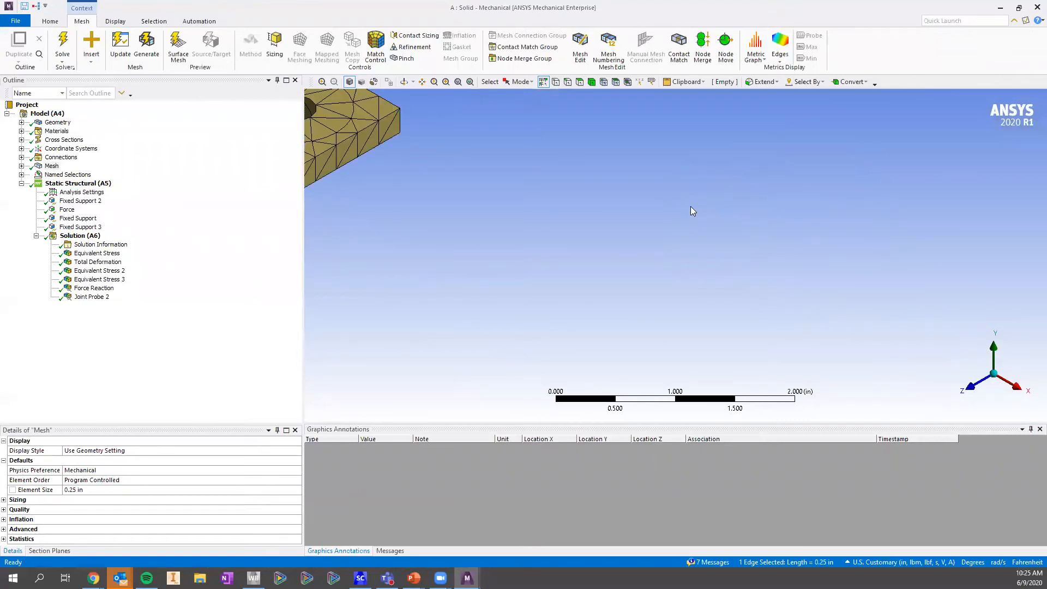
ctrl+middle_drag(484, 181, 820, 199)
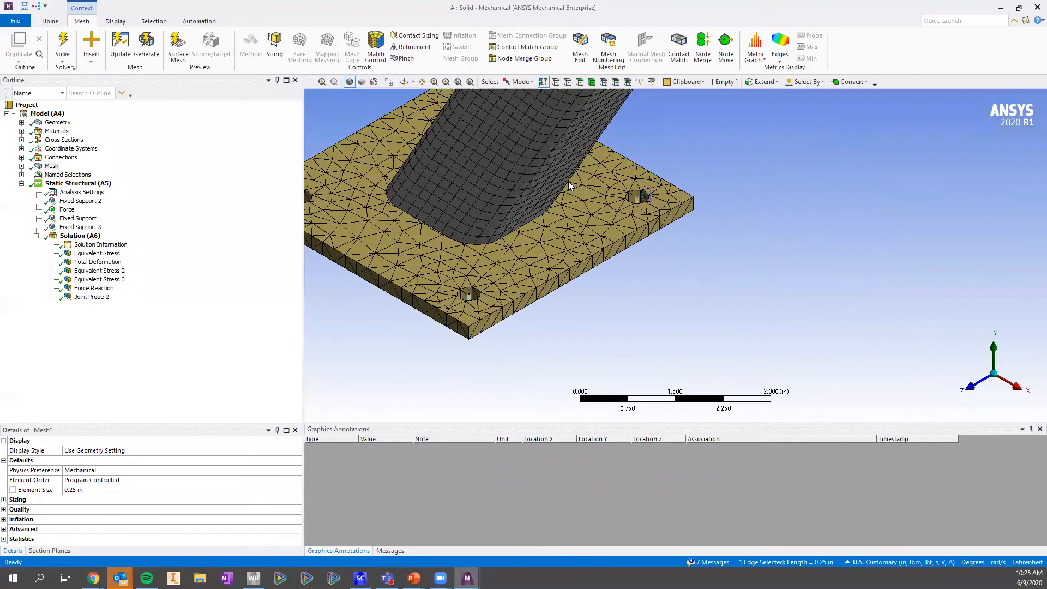
scroll(437, 195, up, 1)
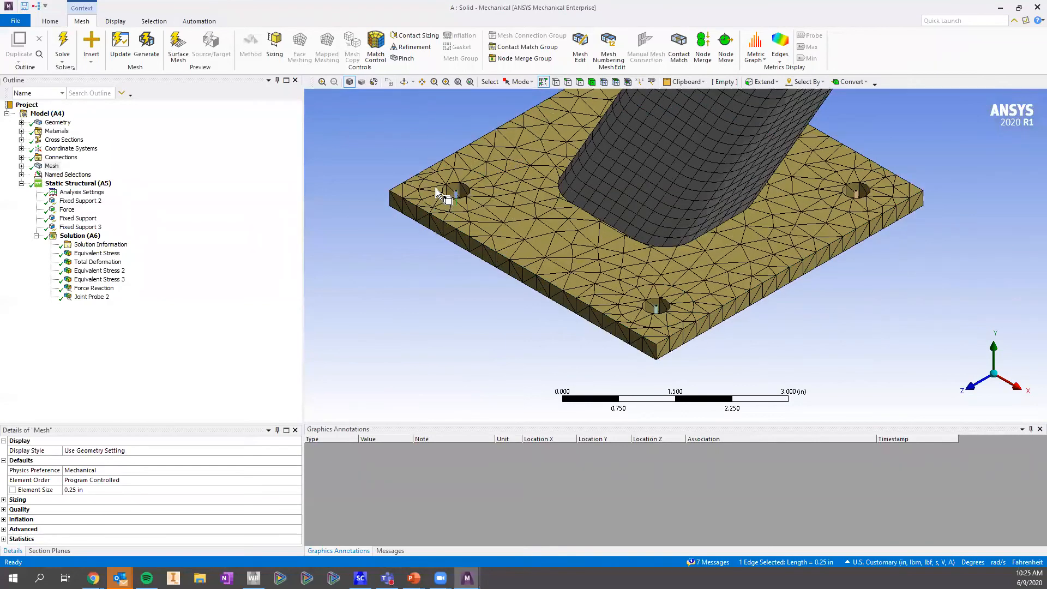
scroll(437, 194, up, 1)
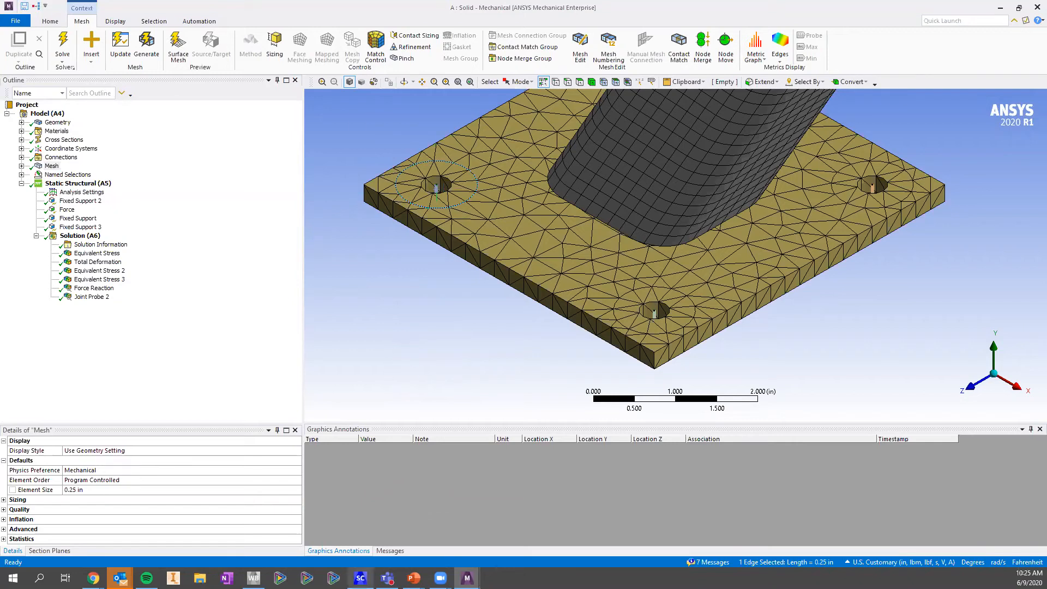
Switch back to the Swing model in SpaceClaim and hide the Ground body
mouse_move(254, 578)
key(alt+Tab)
middle_drag(601, 211, 261, 189)
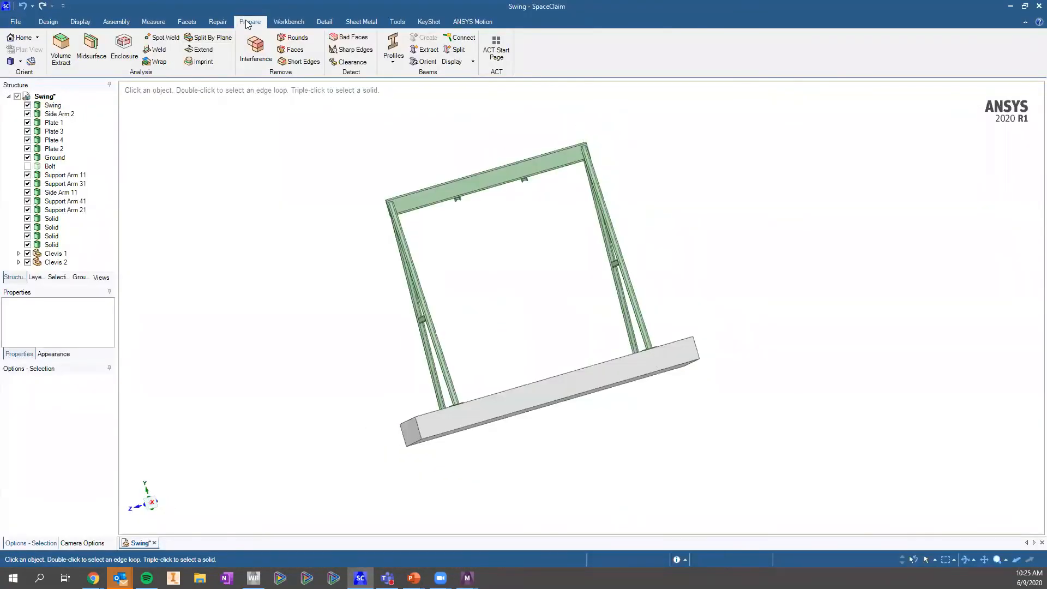
click(290, 23)
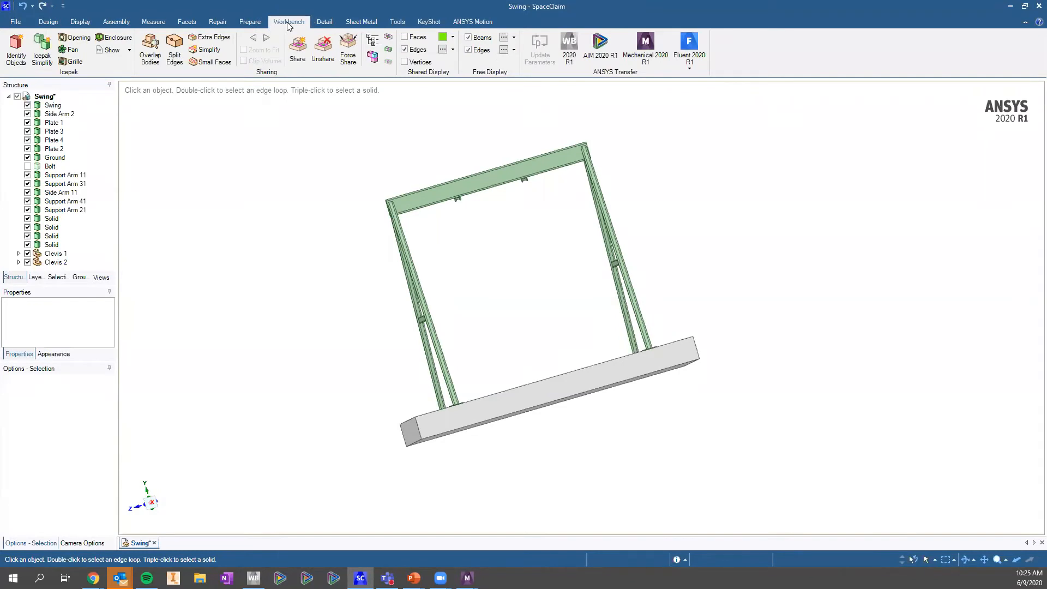
click(254, 23)
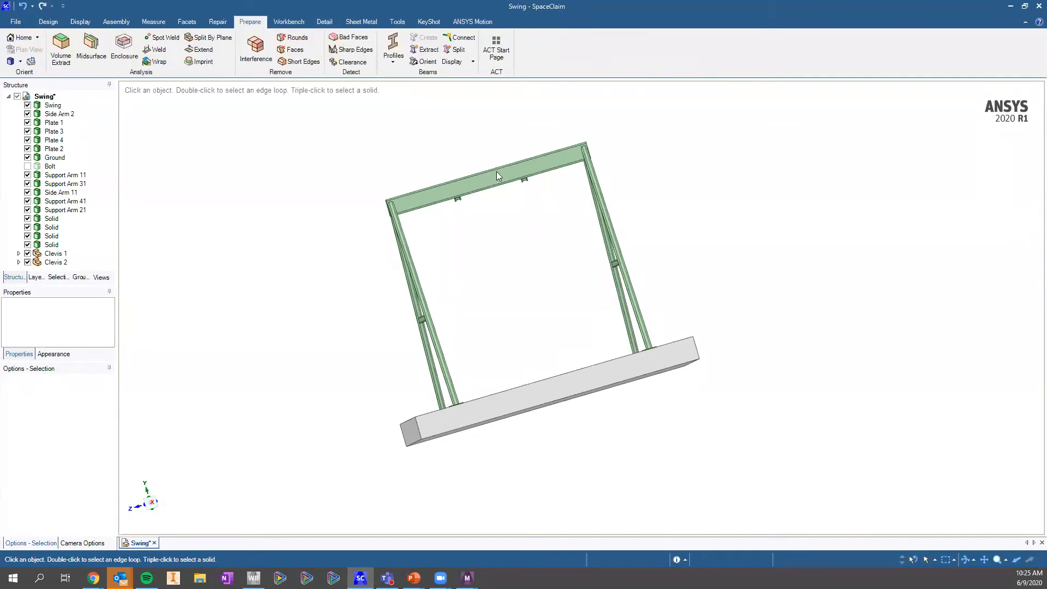
click(10, 61)
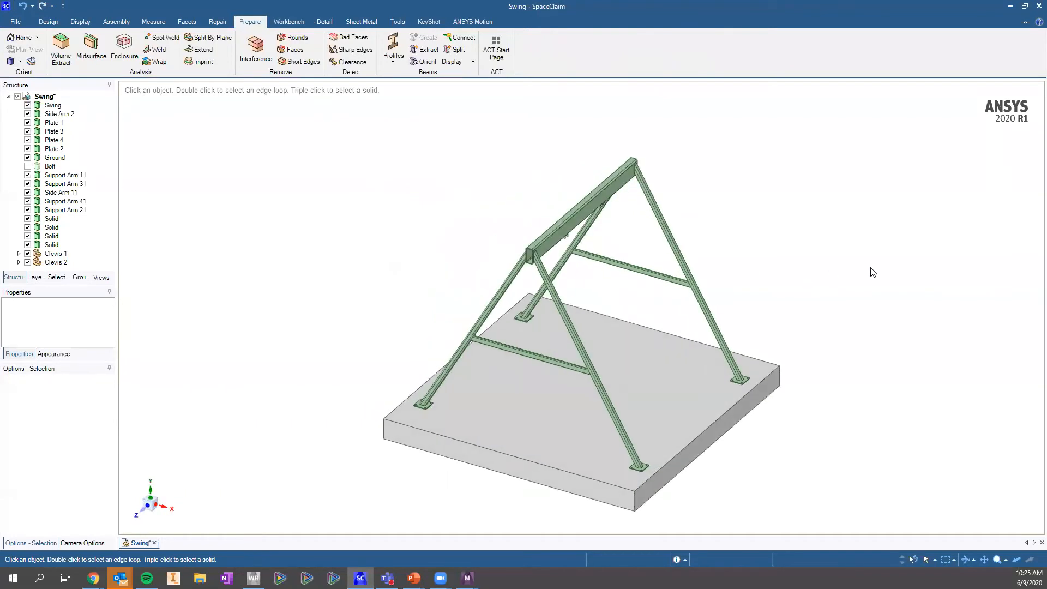
click(657, 405)
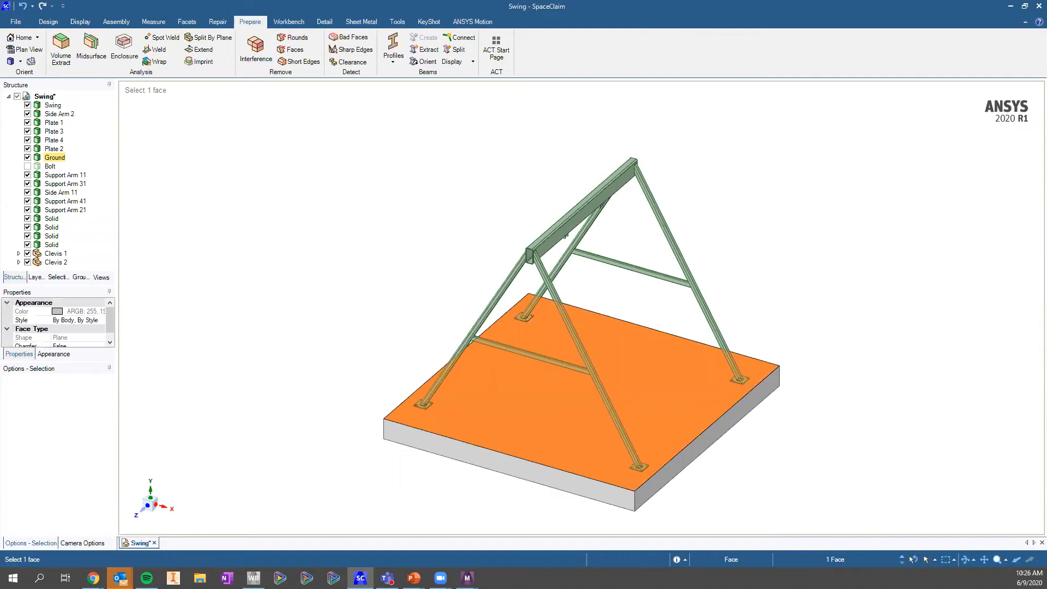
key(ctrl+h)
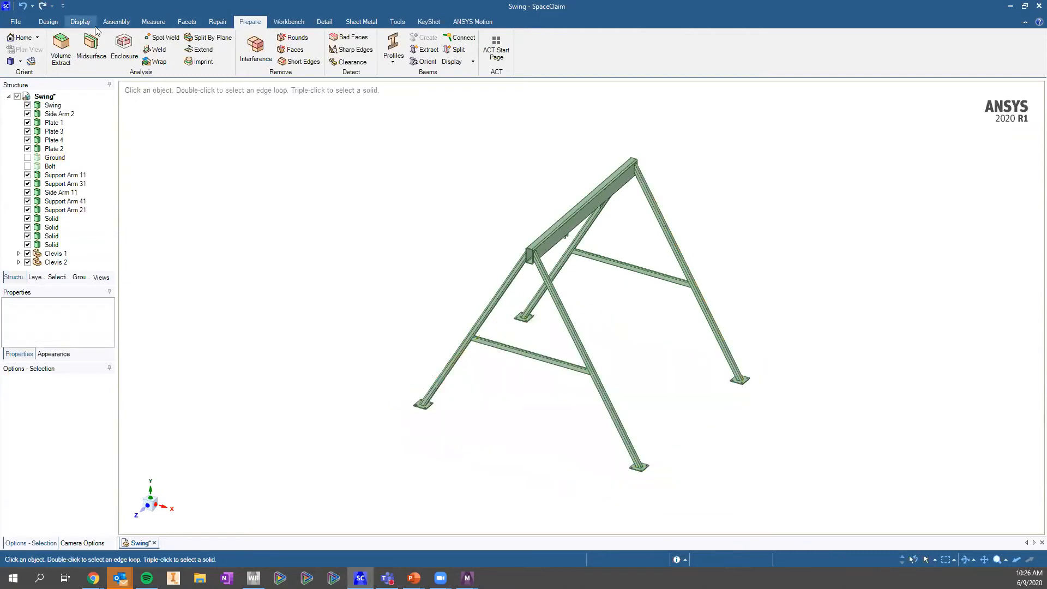
Extract midsurfaces from all visible swing bodies, searching by thickness range with a maximum of 0.250 in
click(91, 47)
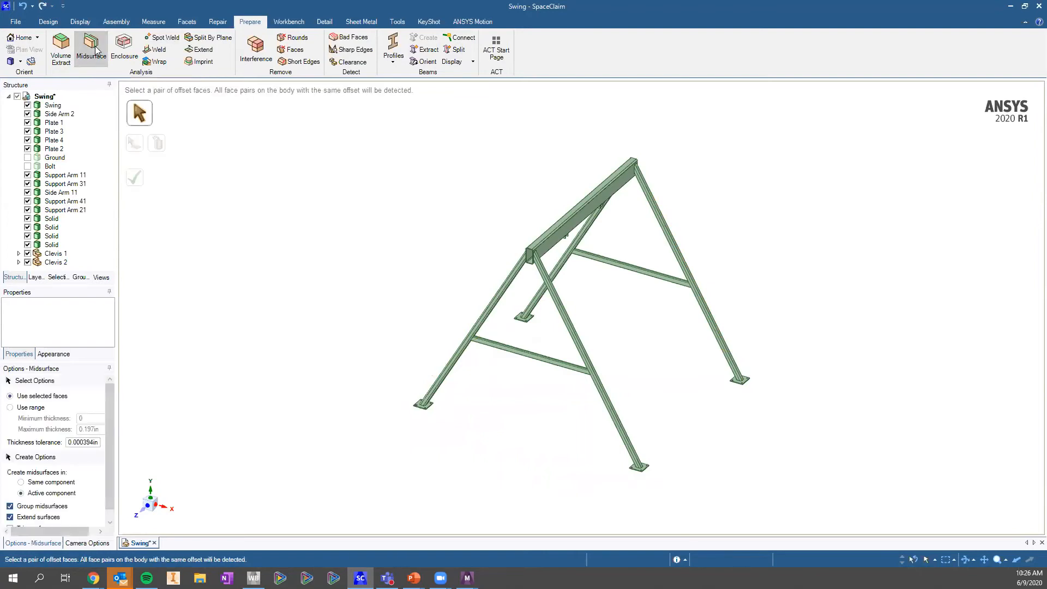
click(20, 410)
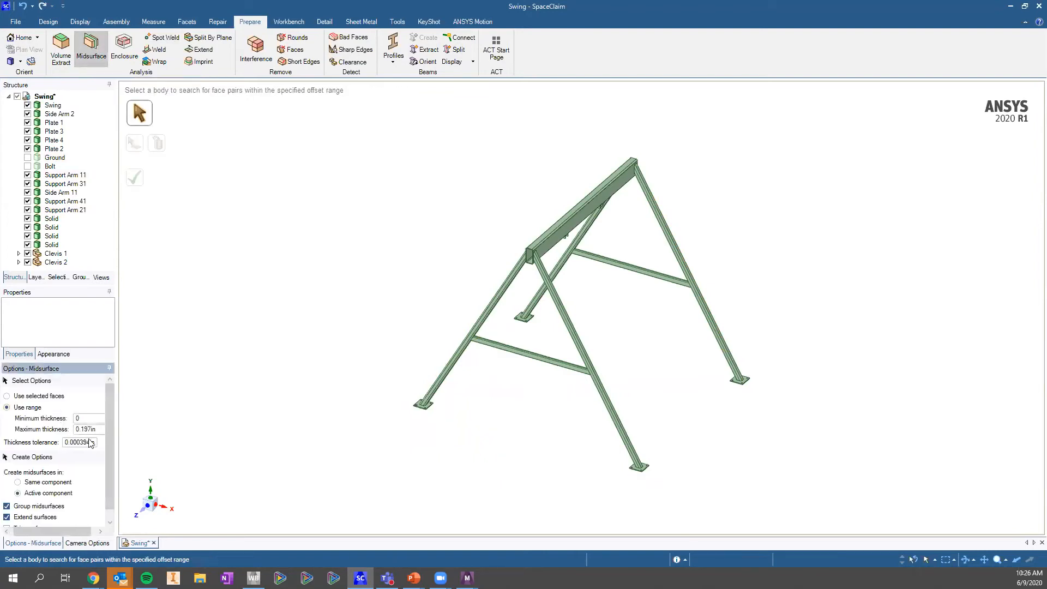
drag(101, 430, 75, 430)
key(BackSpace)
click(179, 348)
drag(324, 141, 811, 495)
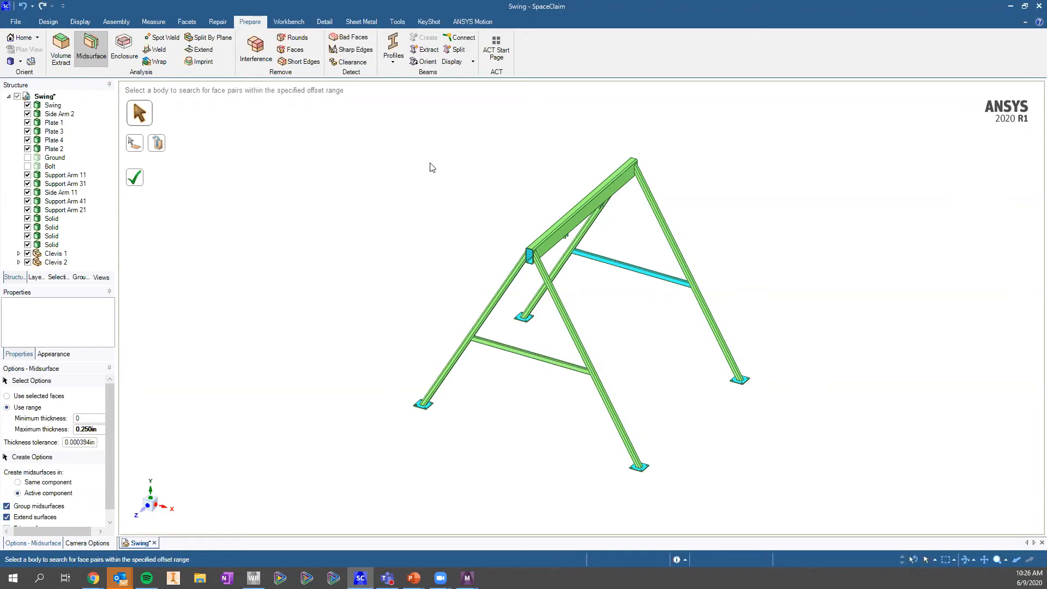
scroll(575, 251, up, 3)
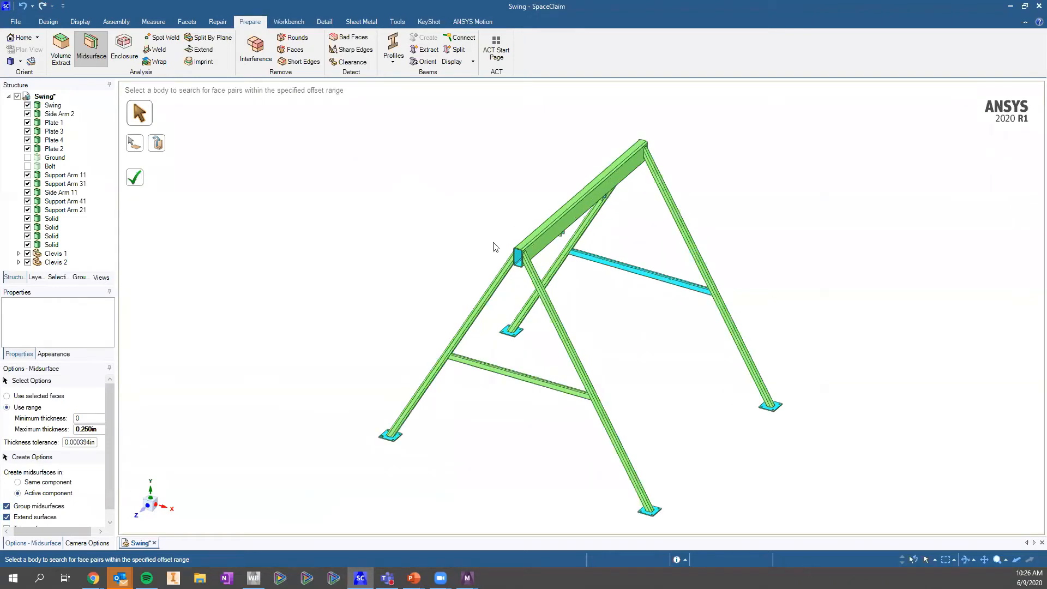
click(139, 184)
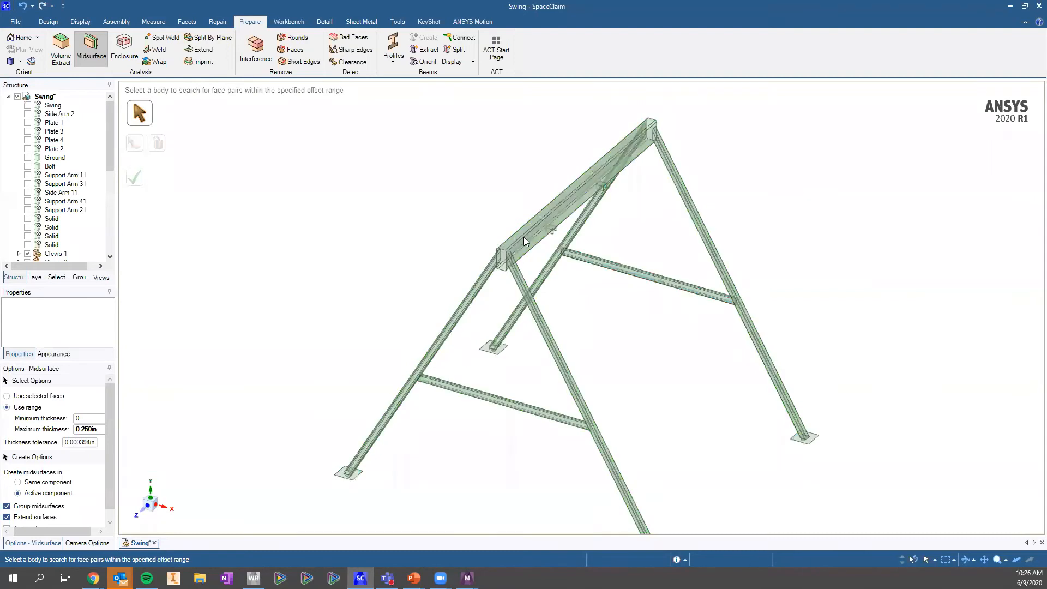
Inspect the extracted midsurfaces where the support arms meet the end of the top beam
scroll(491, 240, up, 3)
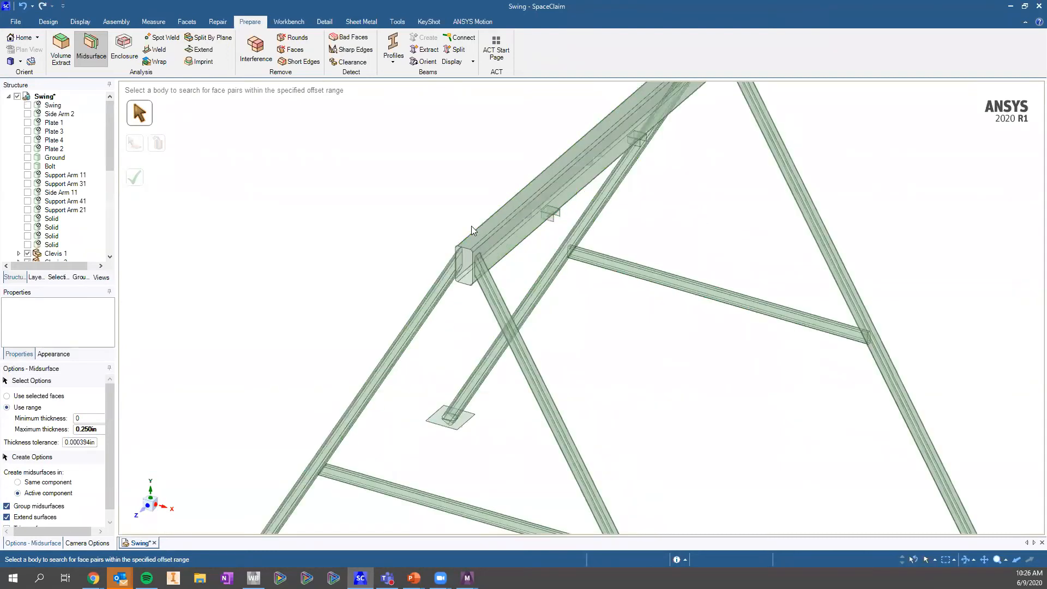
scroll(471, 226, up, 2)
scroll(456, 325, up, 3)
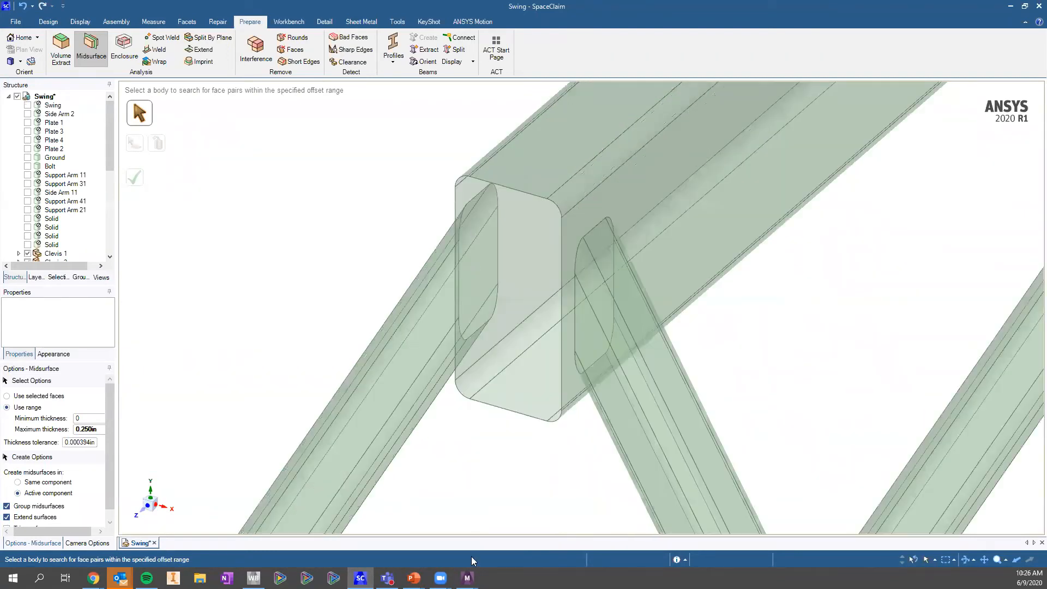
Switch to the B: Shell model in Mechanical and inspect the top beam's end joint in the equivalent stress result and the geometry
mouse_move(467, 578)
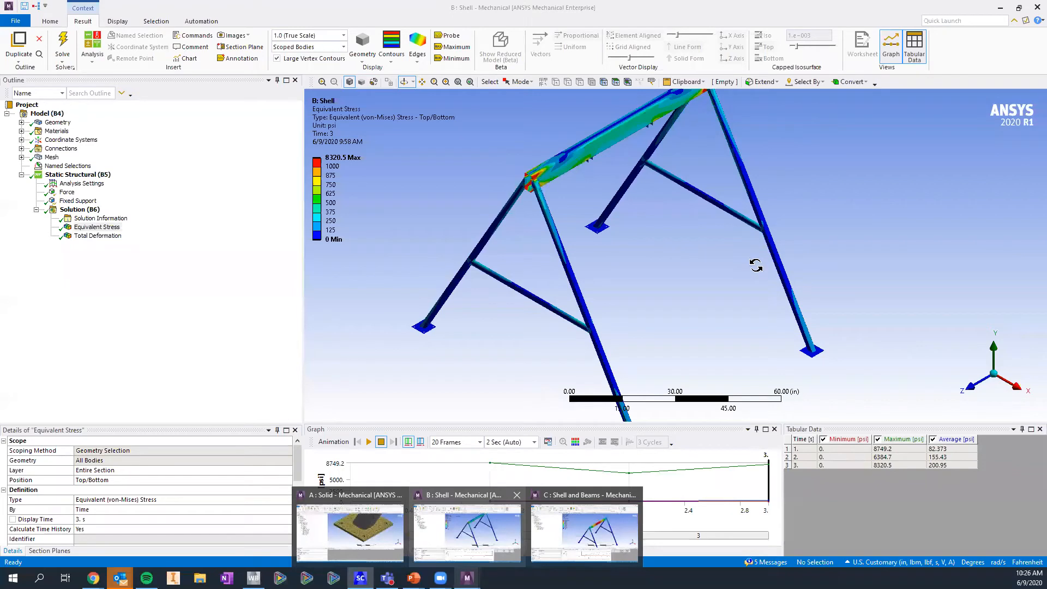
scroll(547, 242, up, 3)
scroll(547, 243, up, 1)
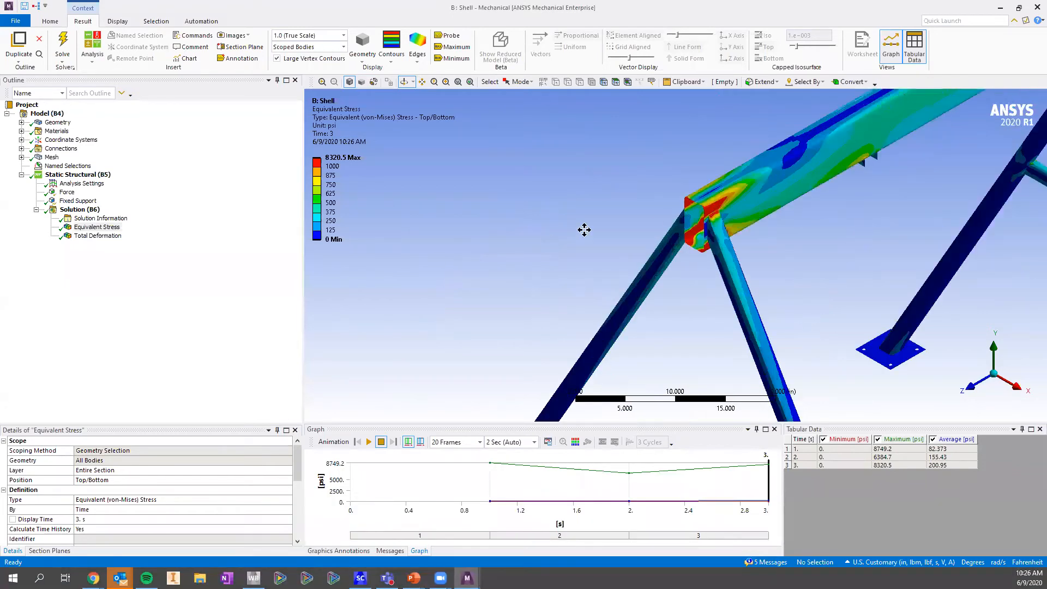
scroll(678, 205, up, 2)
scroll(678, 206, up, 2)
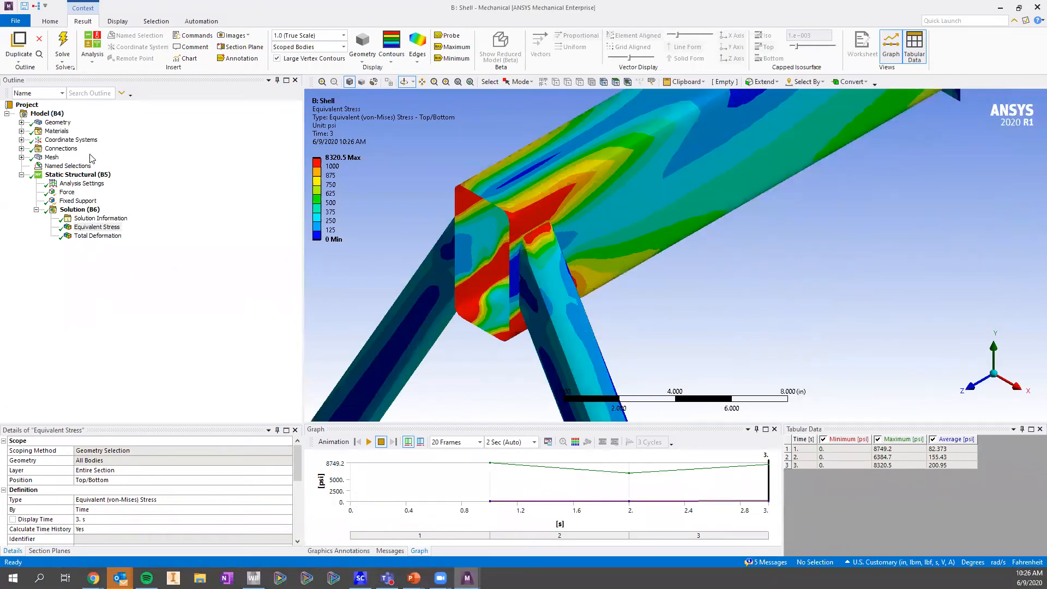
click(50, 123)
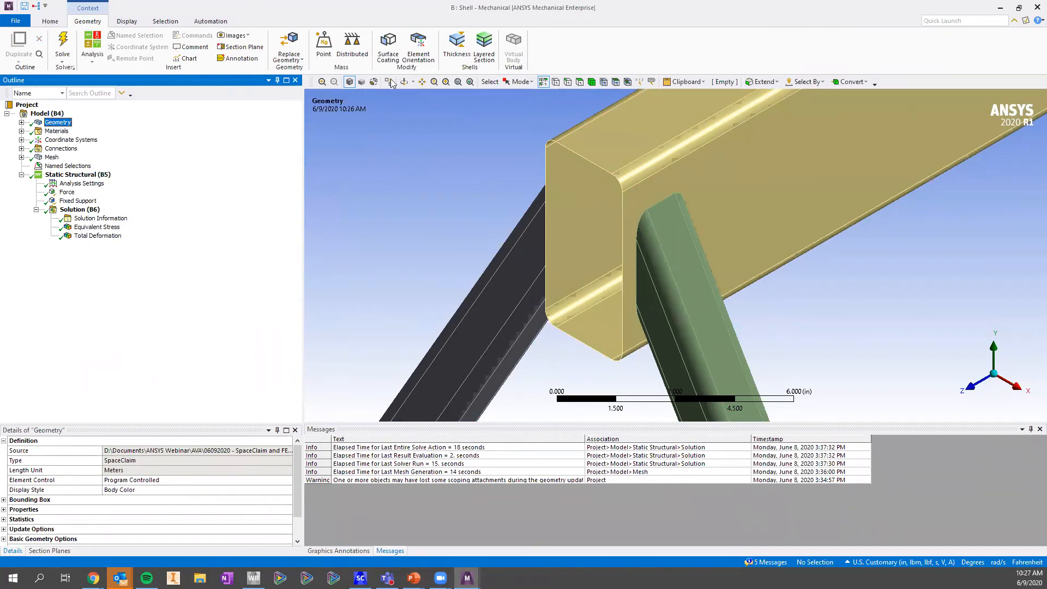
Display the shell model's thick shells and beams and show its mesh on the geometry
click(128, 23)
click(369, 49)
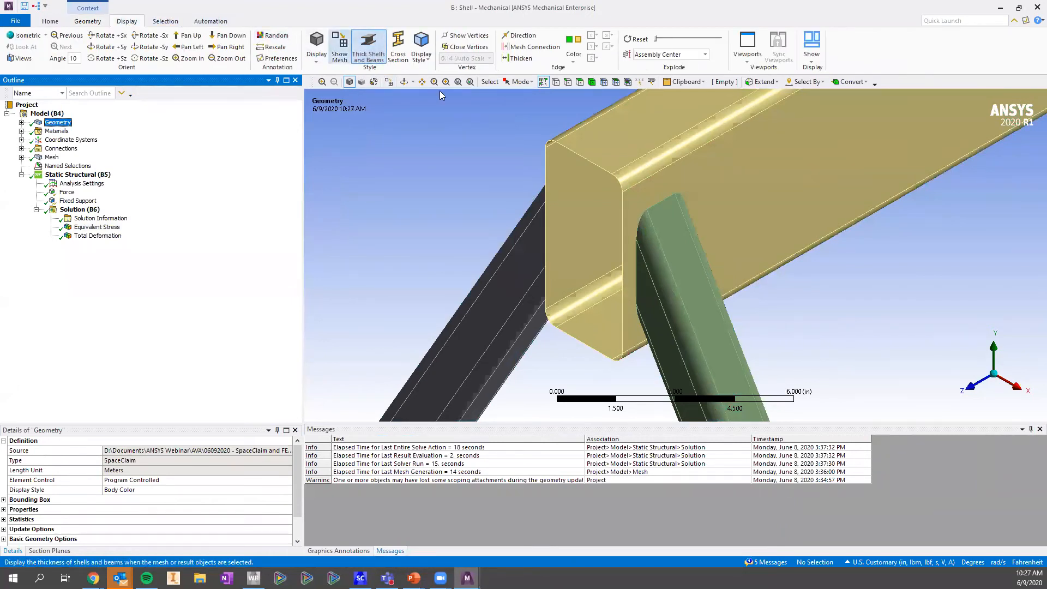
click(389, 82)
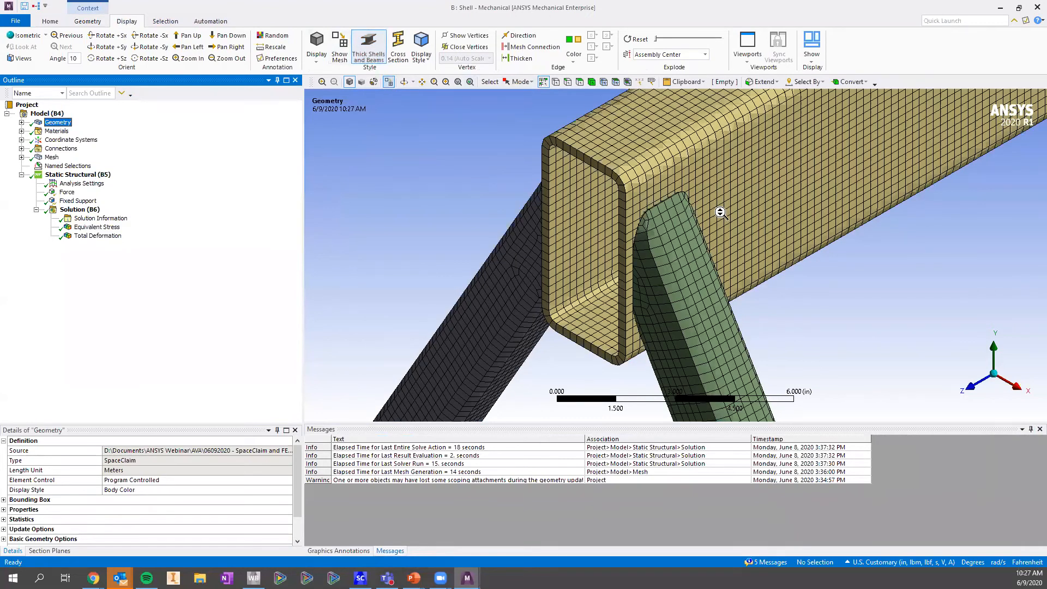
scroll(567, 180, down, 6)
scroll(566, 184, down, 3)
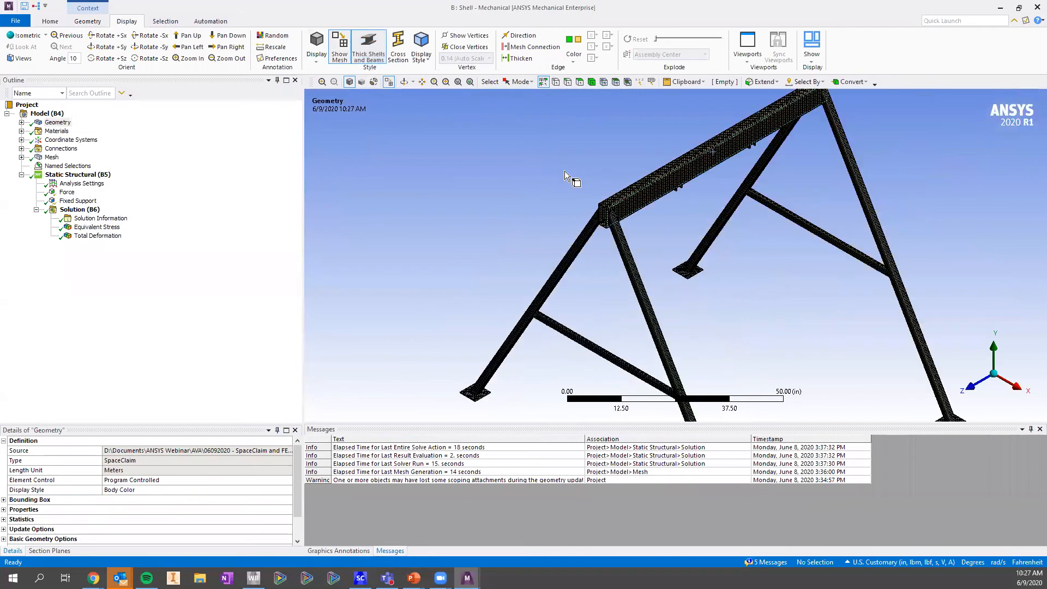
ctrl+middle_drag(151, 250, 100, 210)
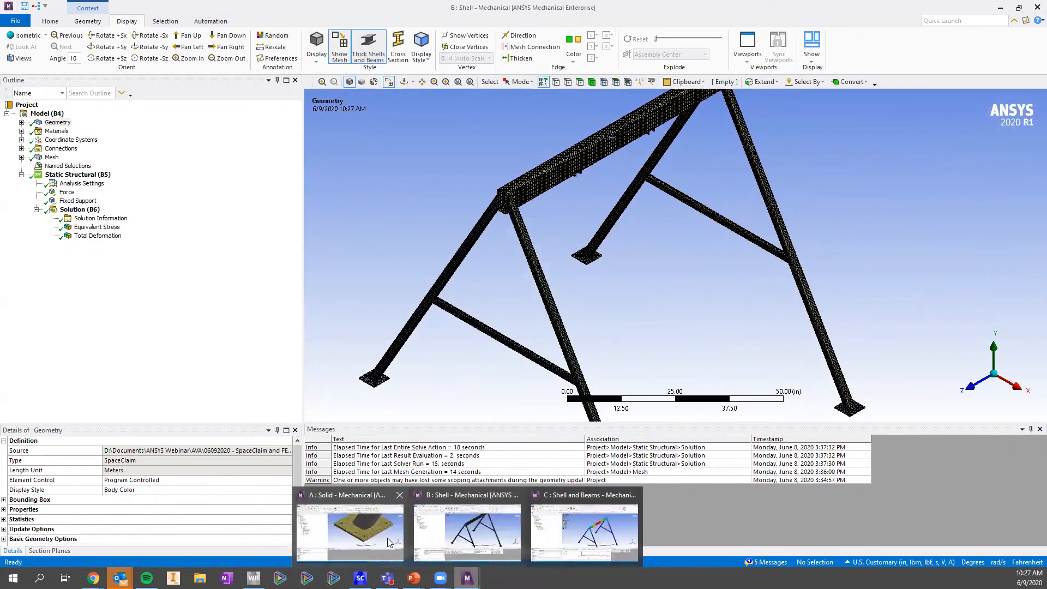
Compare the solid model's total deformation with the shell model's total deformation in side-by-side windows
click(389, 542)
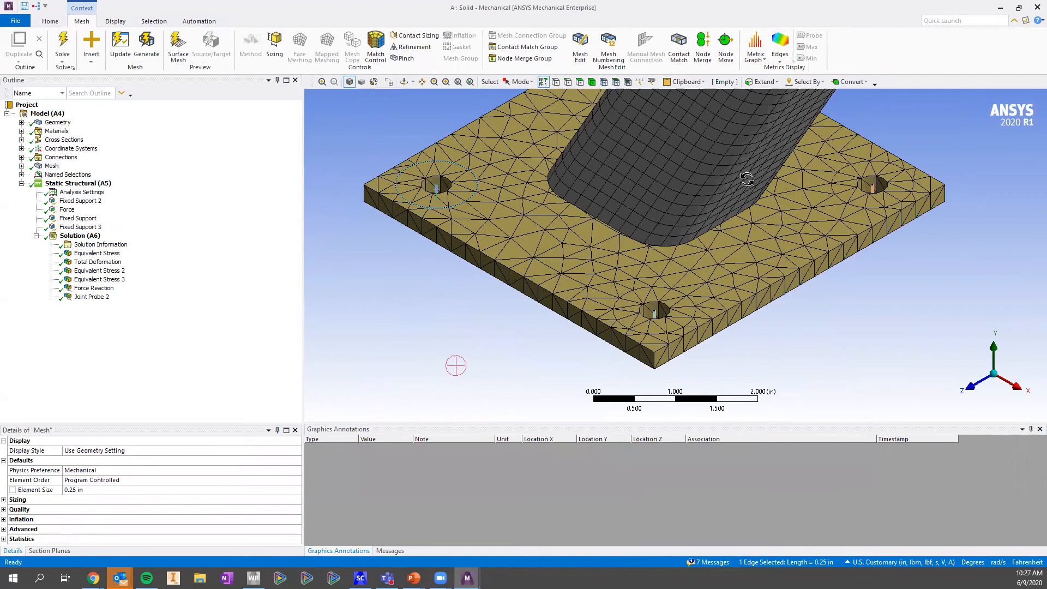
scroll(750, 183, down, 5)
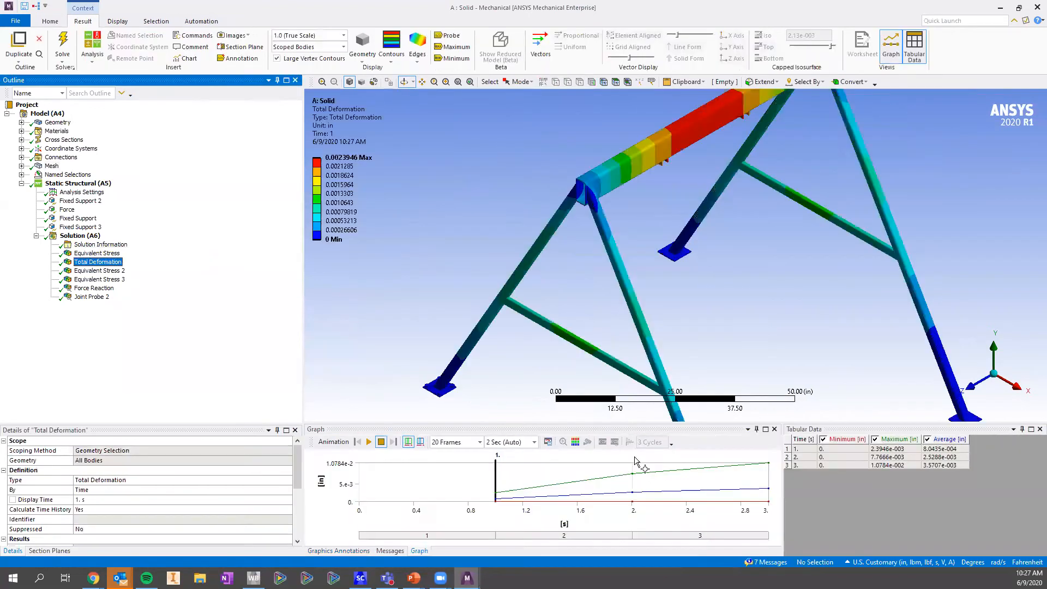
click(469, 578)
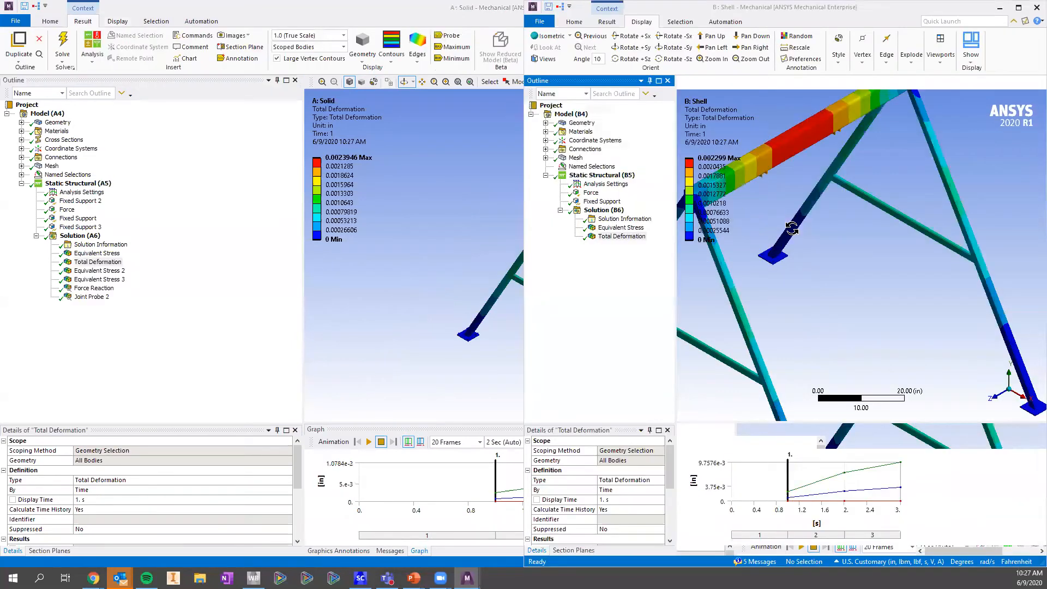
scroll(837, 210, down, 4)
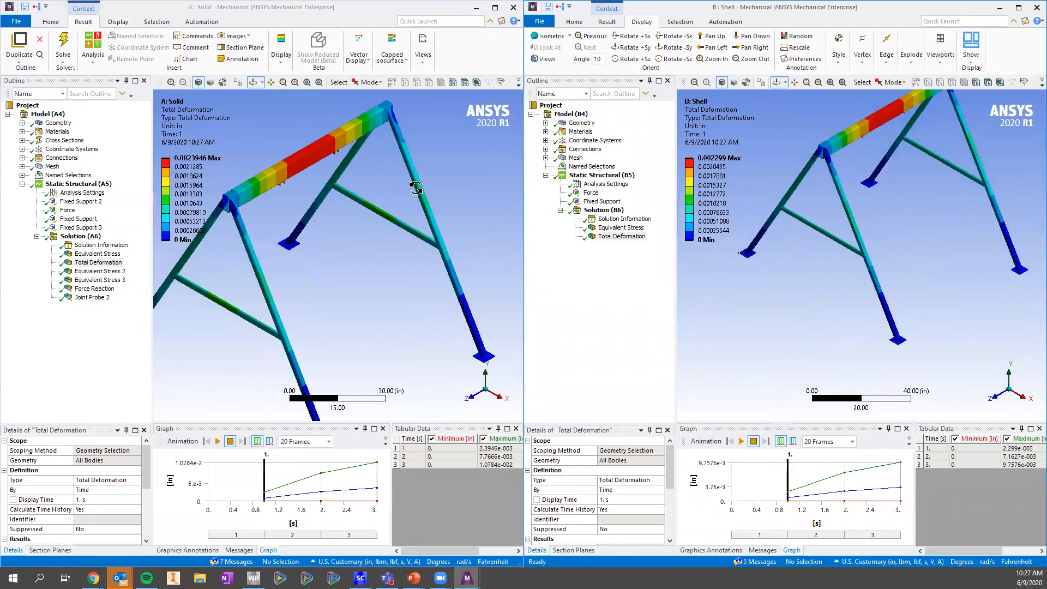
scroll(321, 208, down, 4)
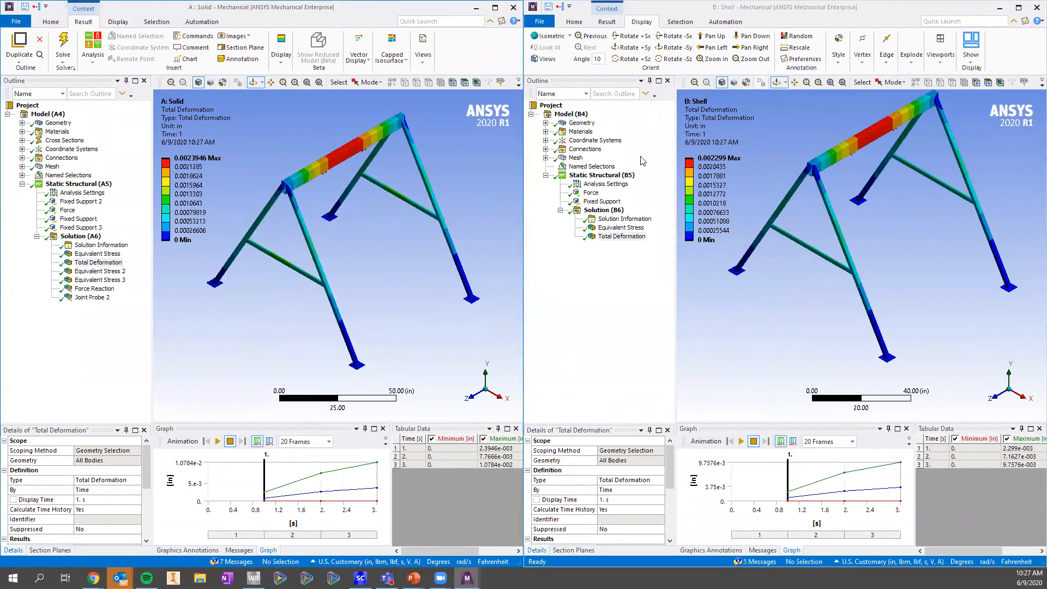
Switch to SpaceClaim and undo the midsurface operations to restore the swing's solid bodies
mouse_move(253, 578)
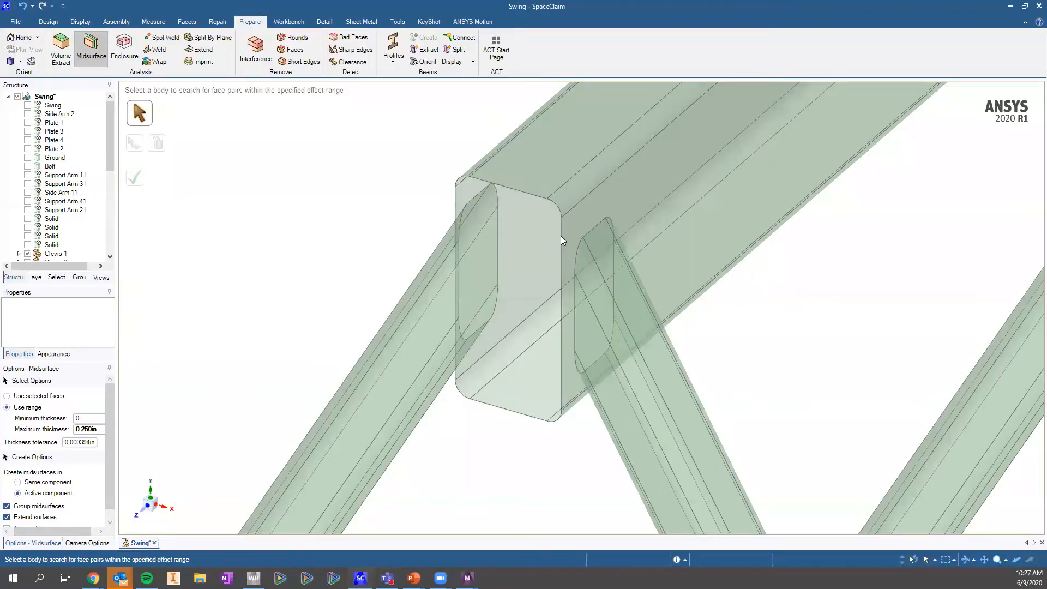
scroll(560, 236, down, 10)
key(Escape)
click(688, 240)
scroll(689, 240, up, 1)
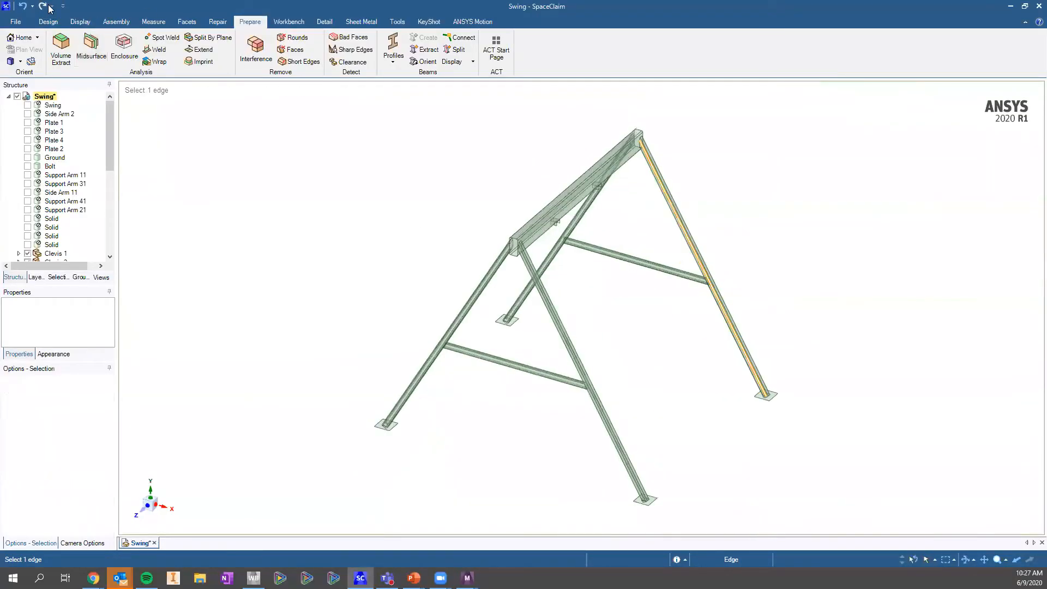
key(Escape)
click(31, 7)
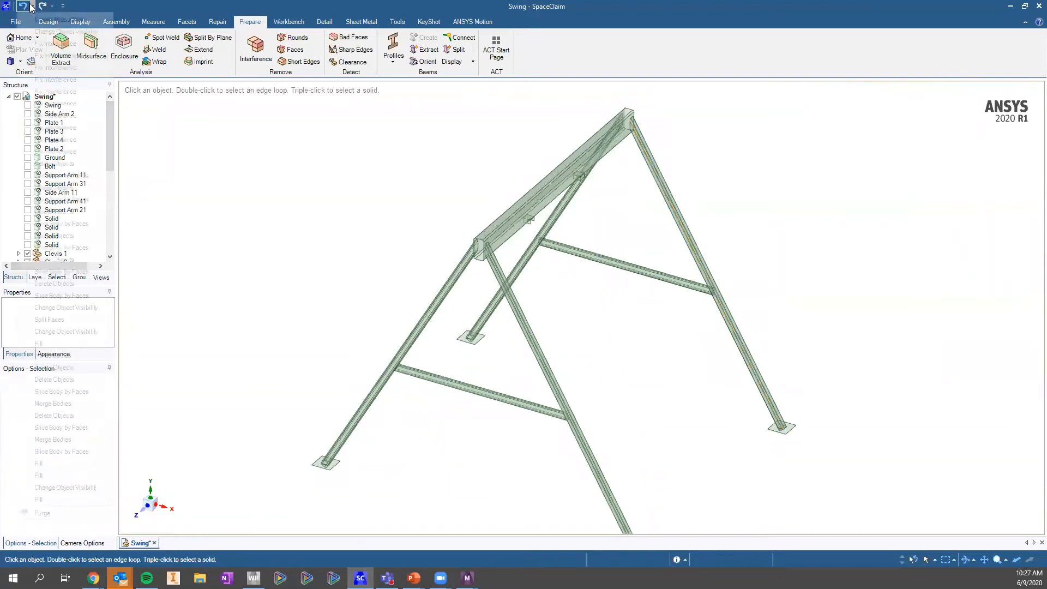
click(192, 159)
key(ctrl+z)
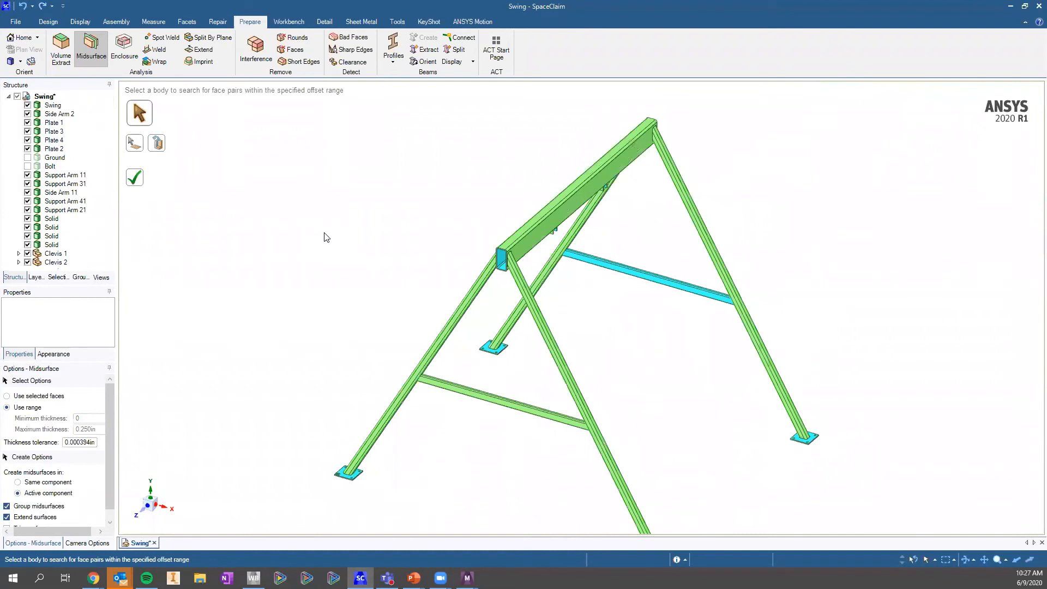
Clear the selection and hide the Ground body beneath the swing frame
click(324, 233)
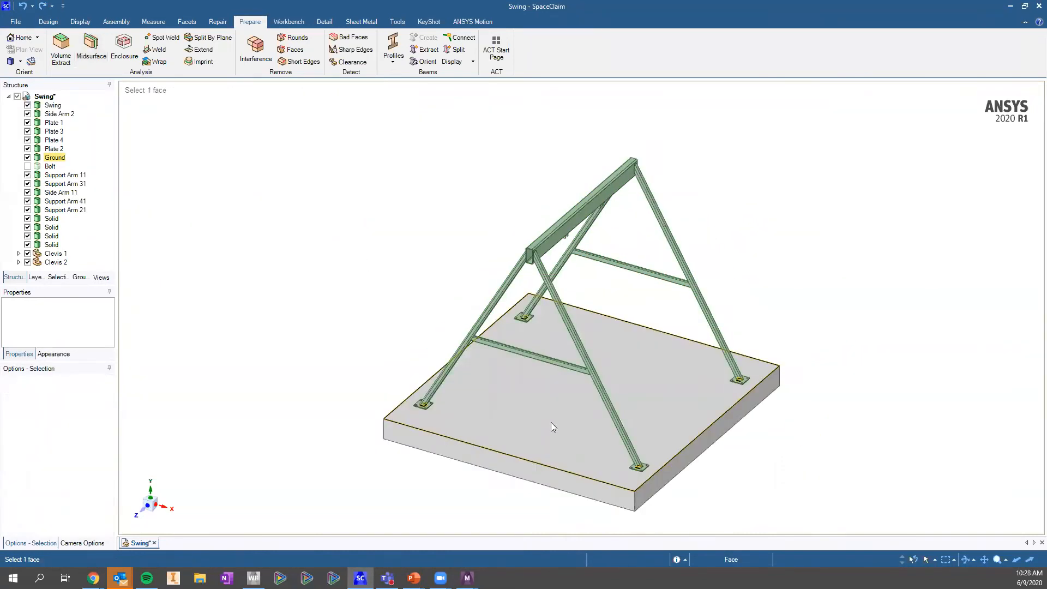
click(578, 452)
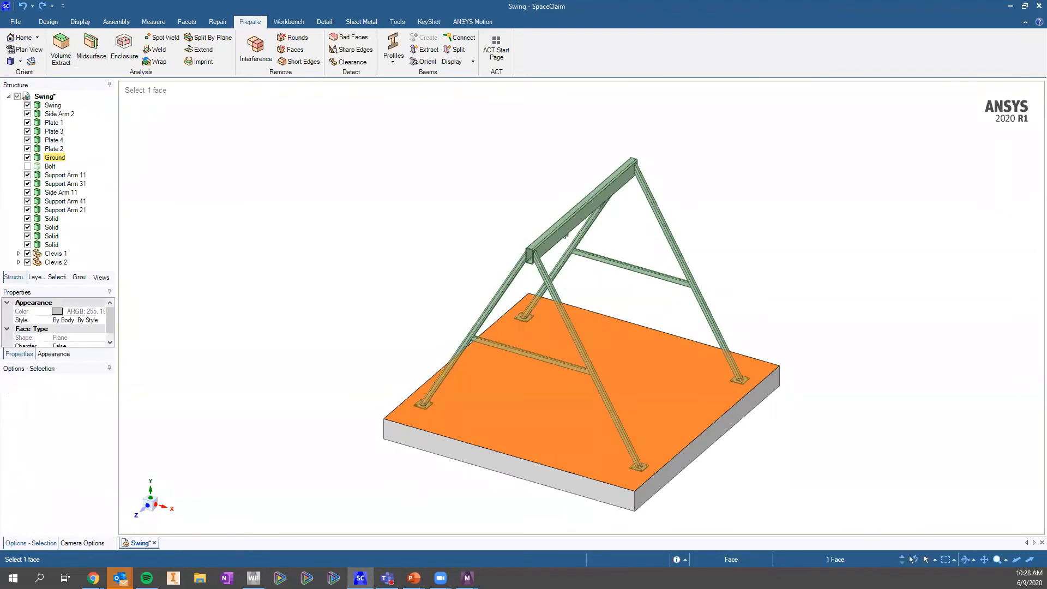
key(ctrl+h)
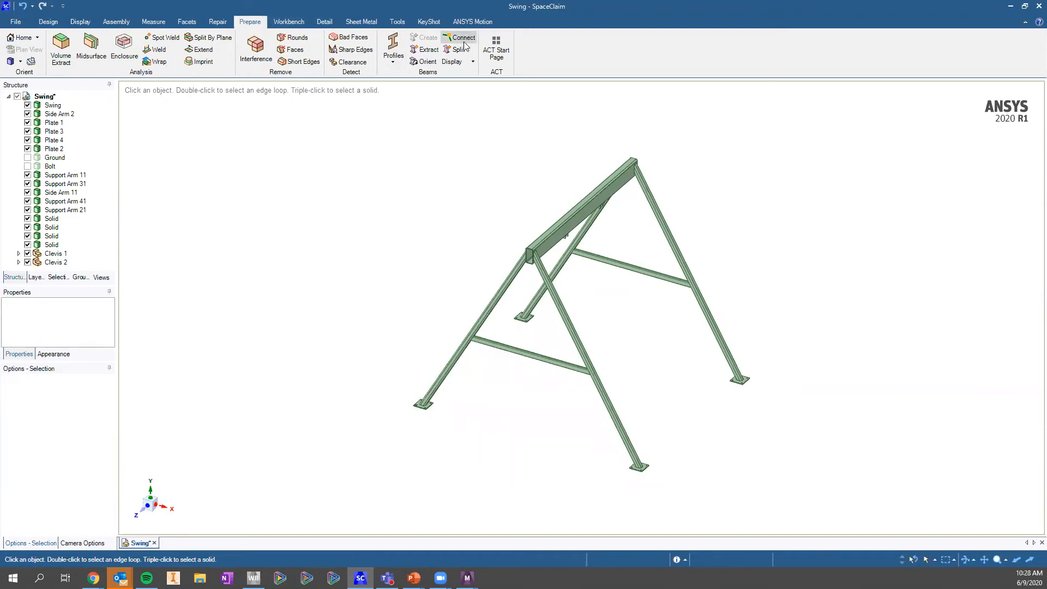
Extract beams from the front frame's cross brace (Side Arm 11) and its two legs, Support Arm 11 and Support Arm 31
click(426, 49)
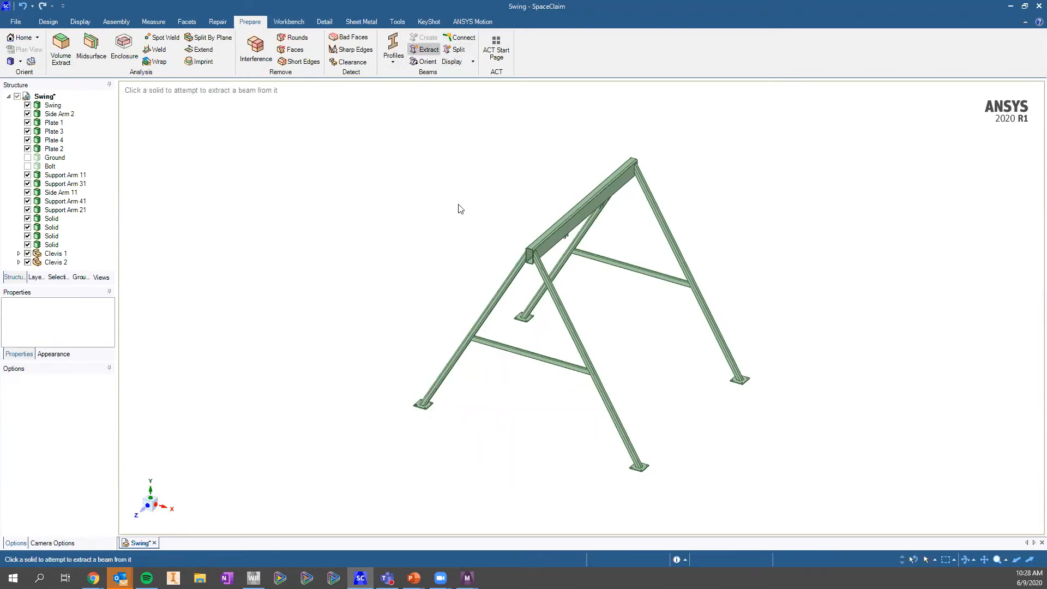
scroll(484, 321, up, 5)
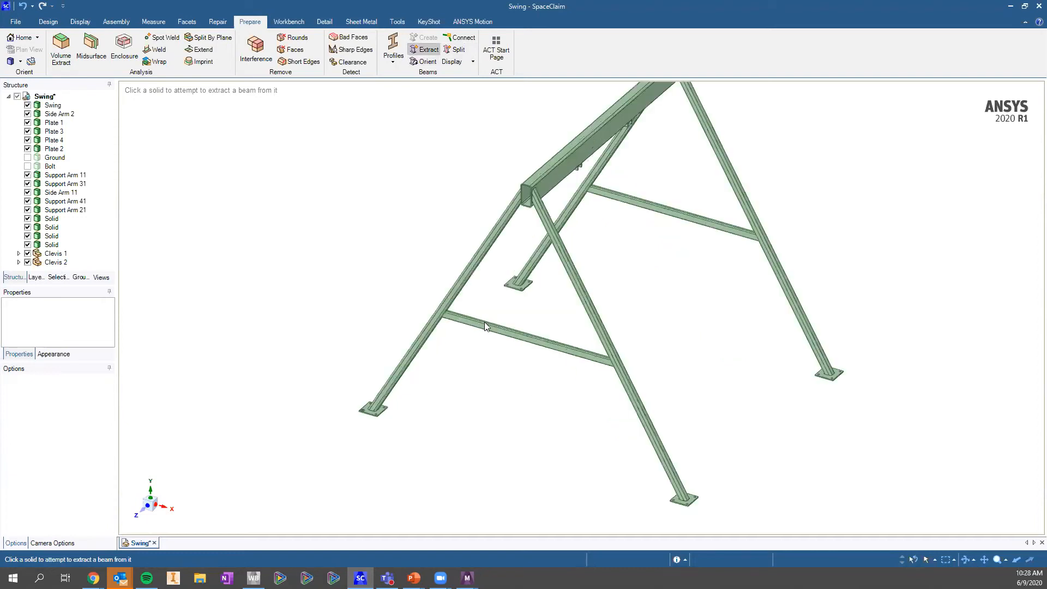
click(488, 316)
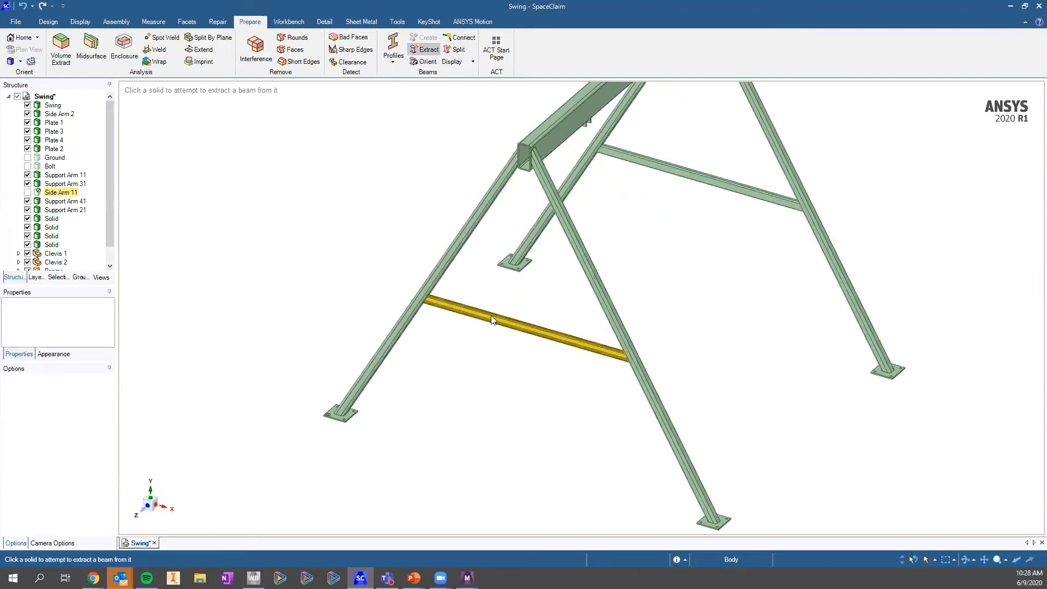
click(598, 294)
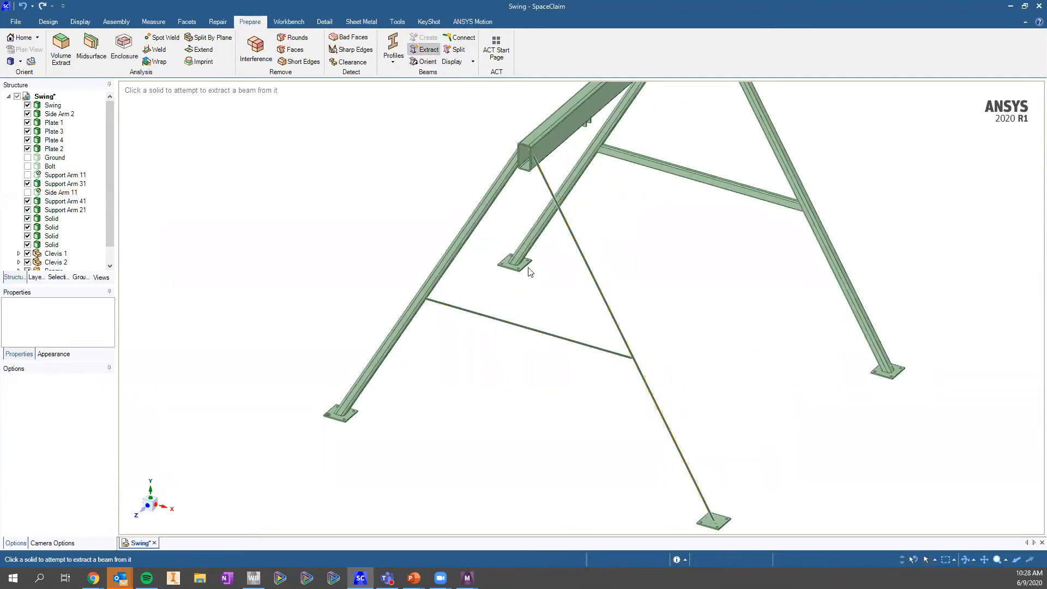
click(461, 247)
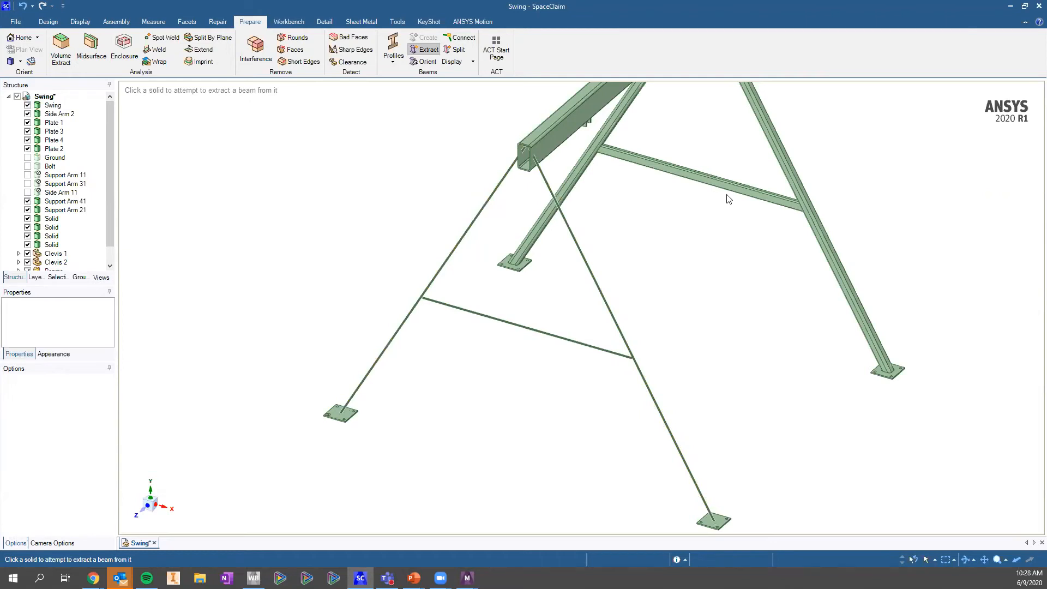
Extract a beam from the rear frame's cross brace, Side Arm 2
scroll(729, 199, down, 5)
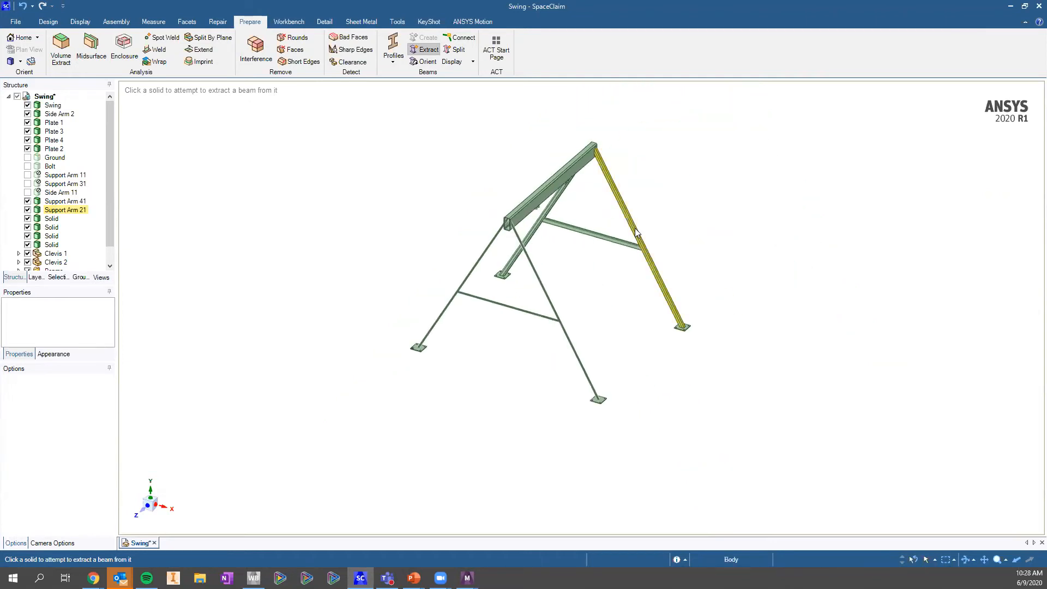
click(612, 245)
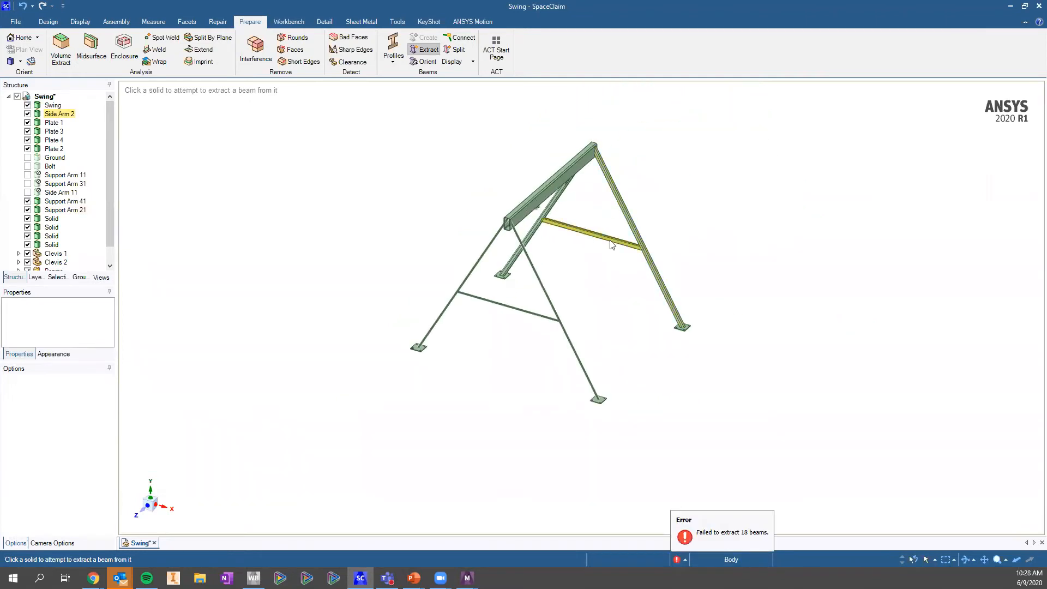
click(612, 245)
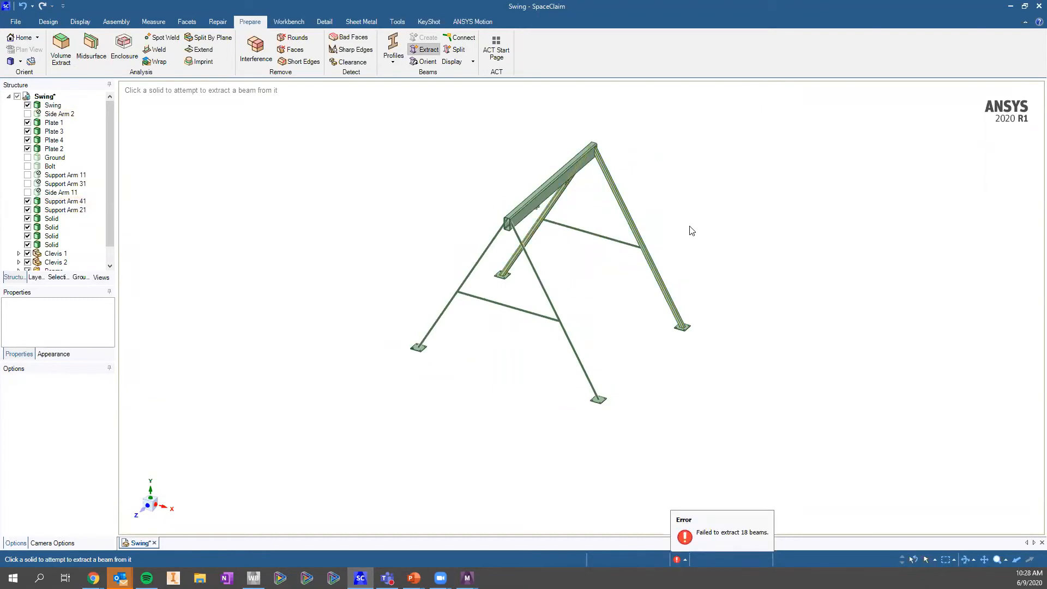
Examine the recessed pocket in Support Arm 21 where the rear cross brace meets it
scroll(691, 240, up, 5)
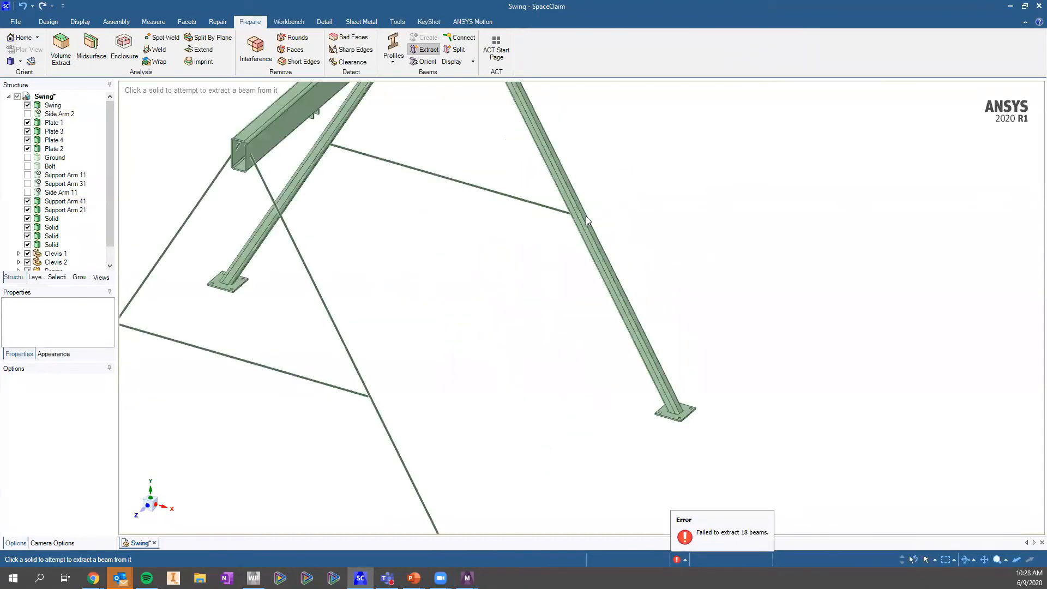
key(Escape)
middle_drag(571, 205, 760, 176)
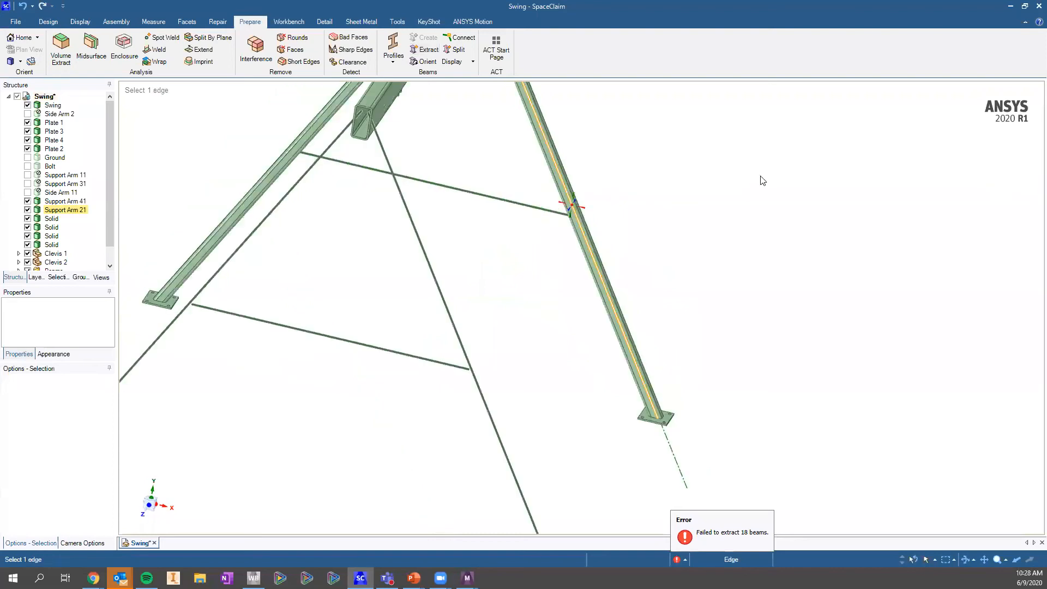
scroll(546, 180, up, 8)
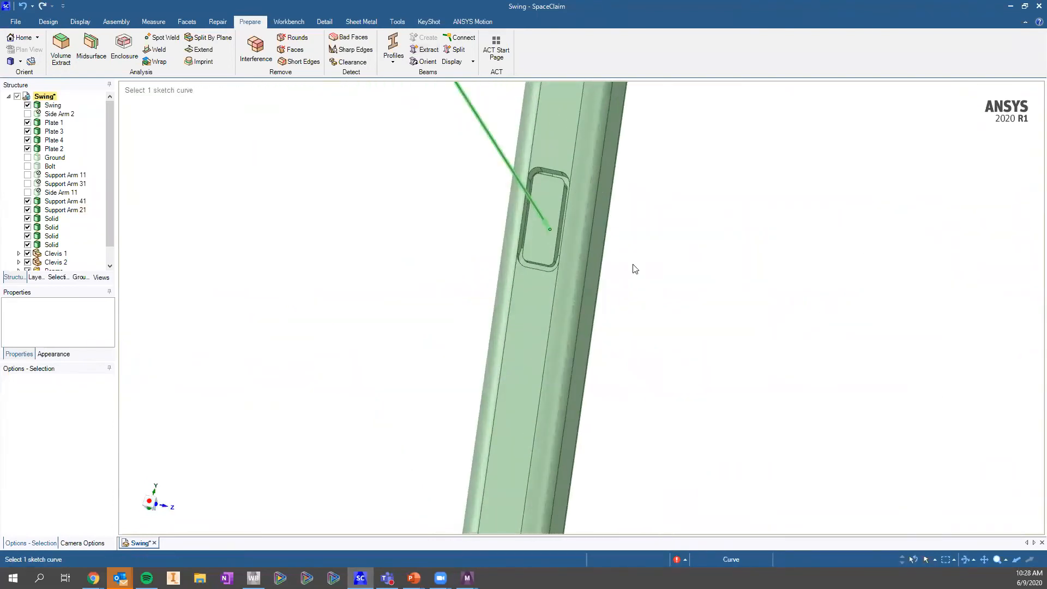
mouse_move(462, 207)
middle_down()
mouse_move(529, 171)
mouse_move(533, 197)
mouse_move(559, 164)
middle_up()
click(559, 164)
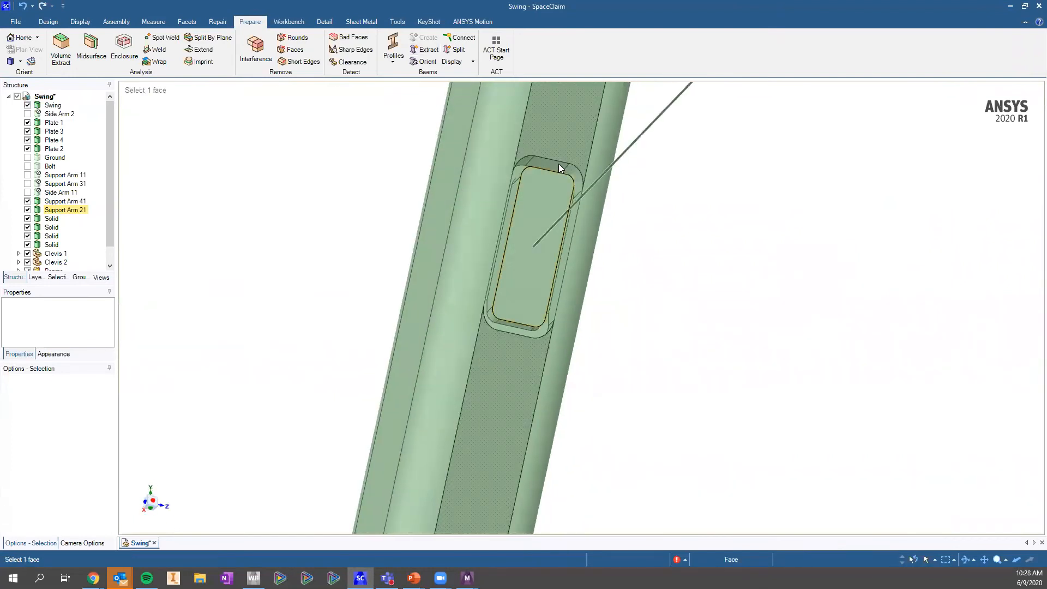
click(571, 174)
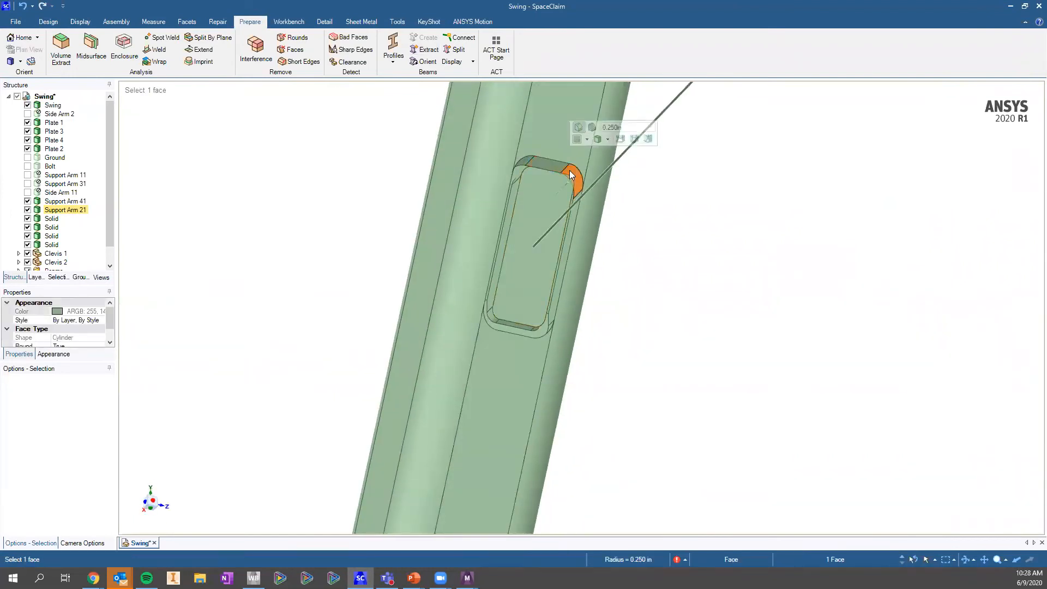
click(697, 253)
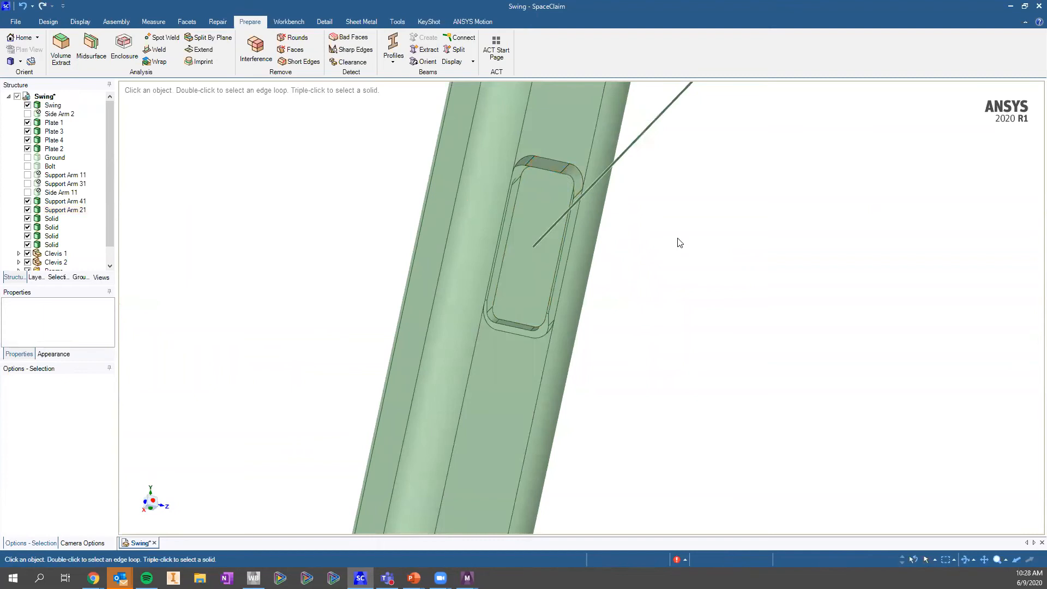
Inspect the recessed pocket in Support Arm 21 by selecting its floor face and the whole arm body
scroll(575, 171, up, 2)
triple_click(575, 171)
click(569, 170)
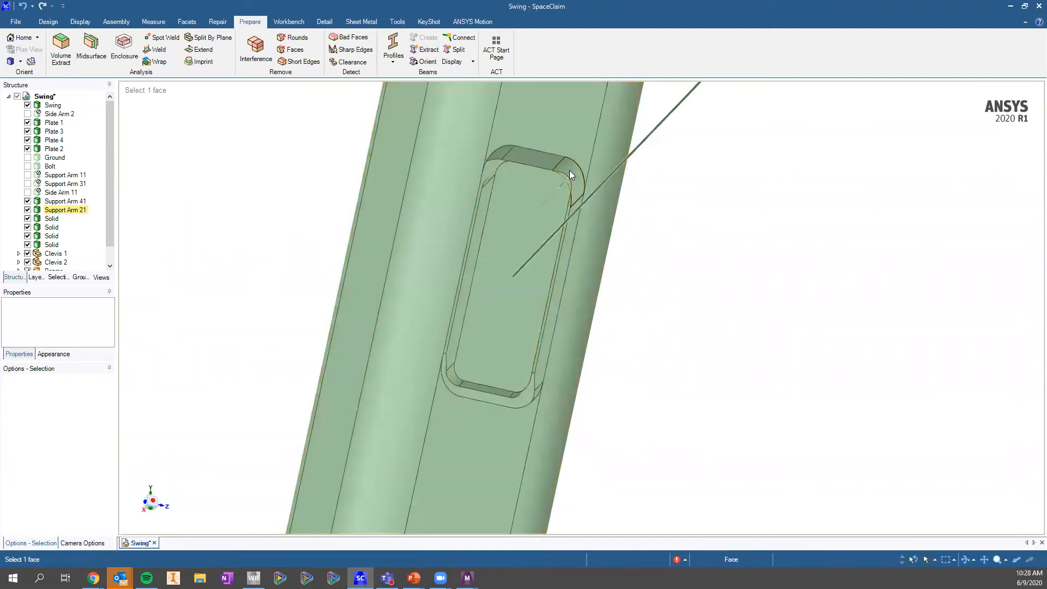
click(553, 195)
triple_click(553, 195)
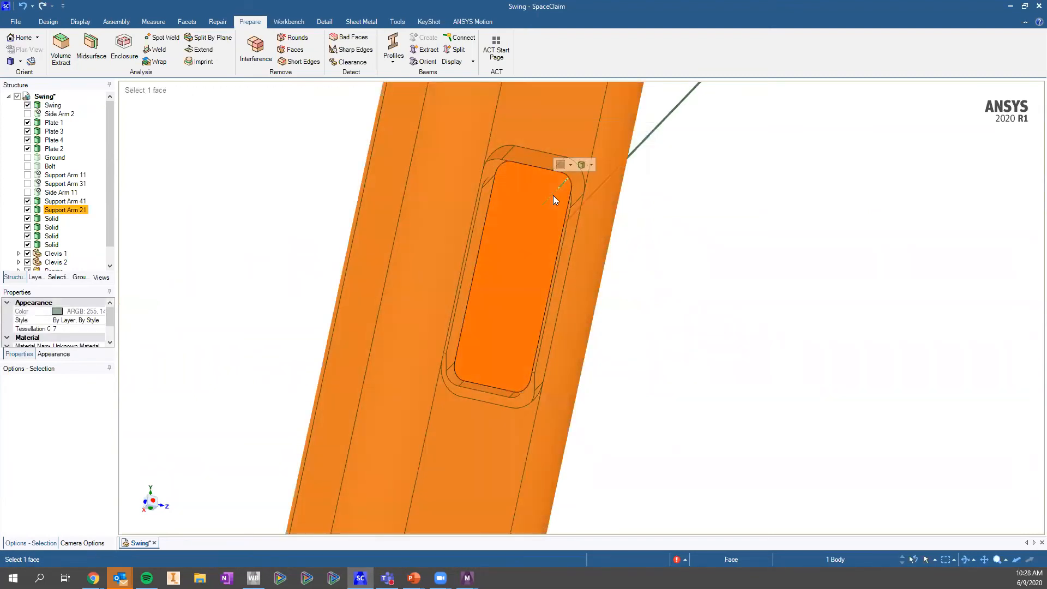
click(553, 195)
scroll(545, 207, down, 2)
mouse_move(545, 206)
middle_down()
mouse_move(537, 201)
mouse_move(569, 209)
mouse_move(554, 208)
mouse_move(558, 199)
middle_up()
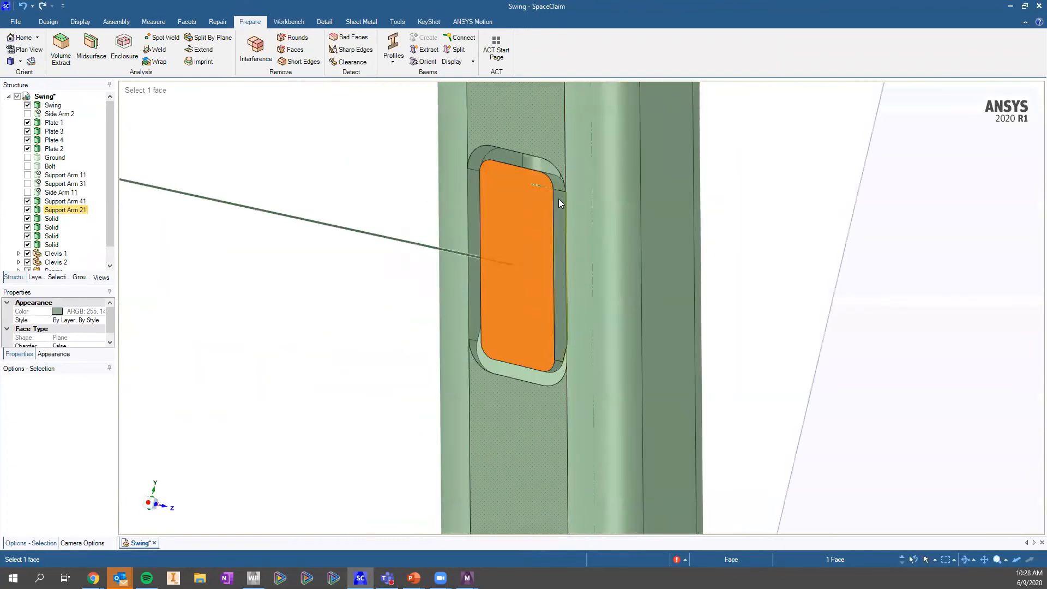
double_click(559, 198)
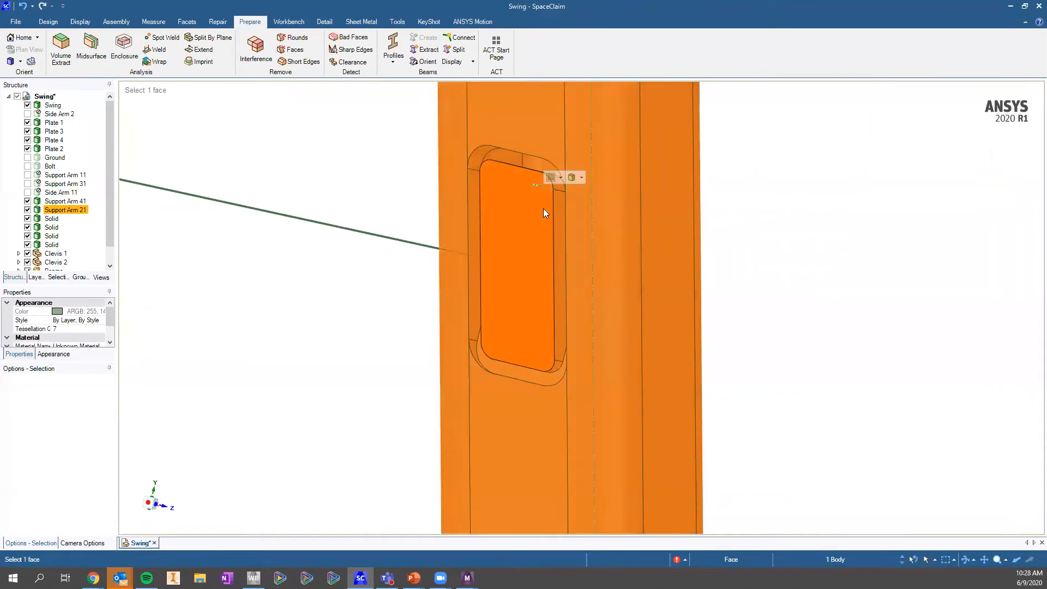
Select the connected inner wall faces around the recessed pocket in Support Arm 21
click(557, 202)
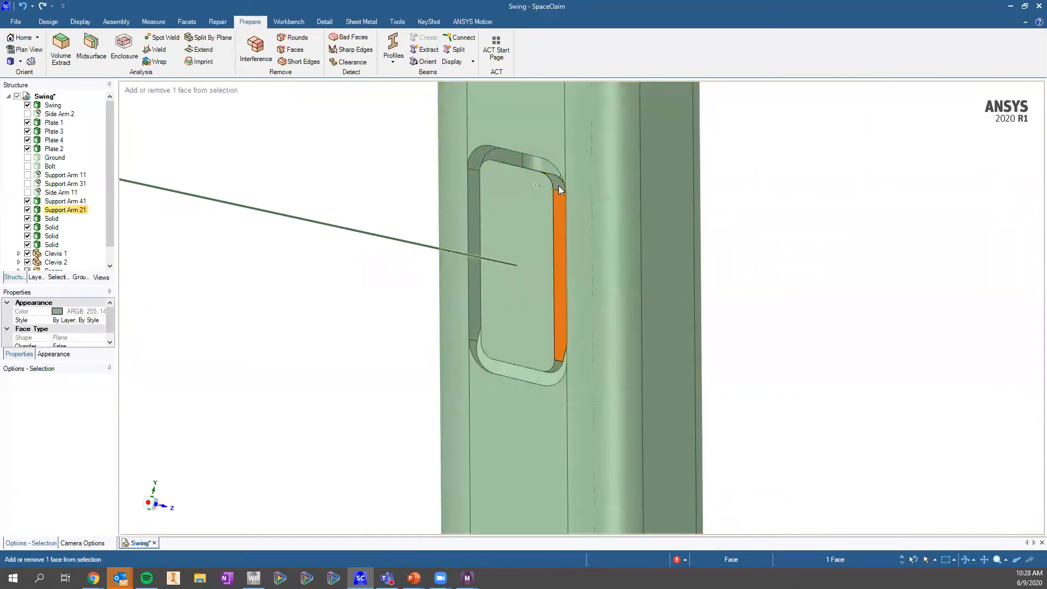
click(559, 186)
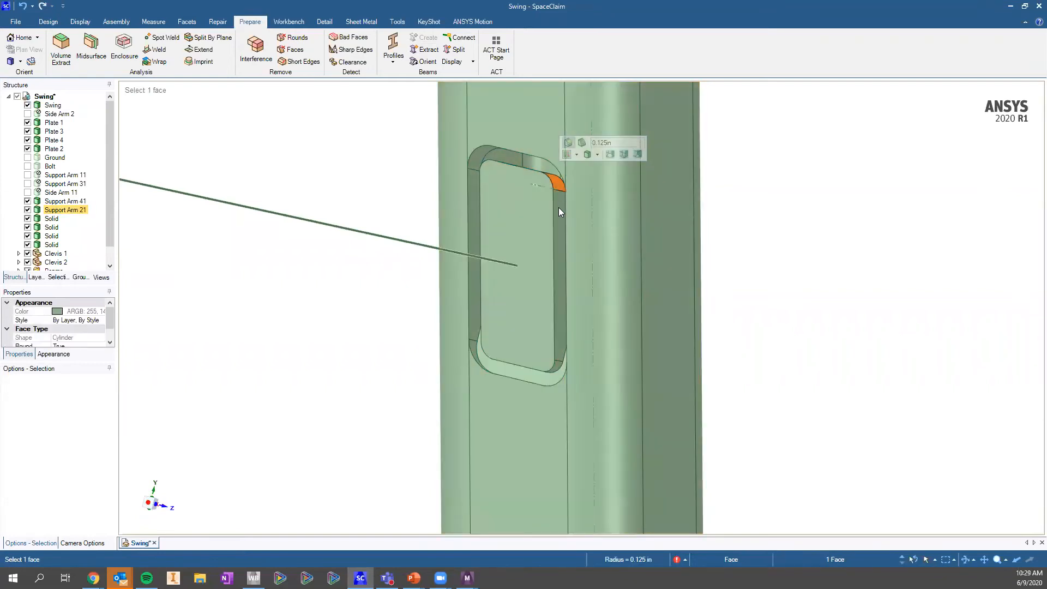
ctrl+click(559, 233)
middle_drag(558, 233, 562, 367)
scroll(562, 362, up, 3)
ctrl+click(561, 360)
ctrl+click(494, 355)
ctrl+click(455, 347)
ctrl+click(449, 309)
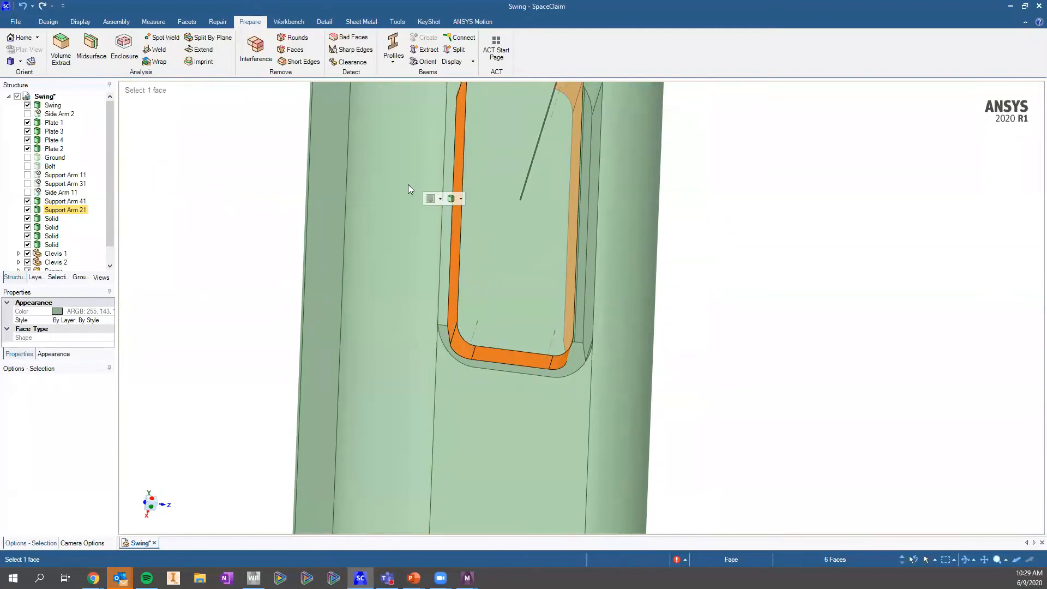
Roll the model back through the Delete Objects operation just before the interference fixes, and leave the Split Body tool
click(32, 6)
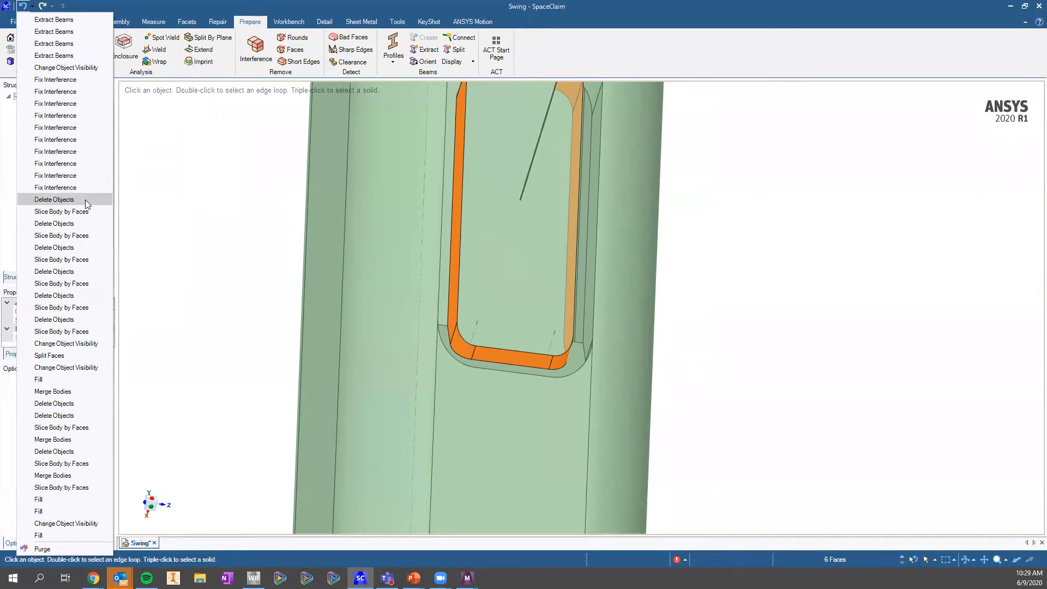
click(54, 199)
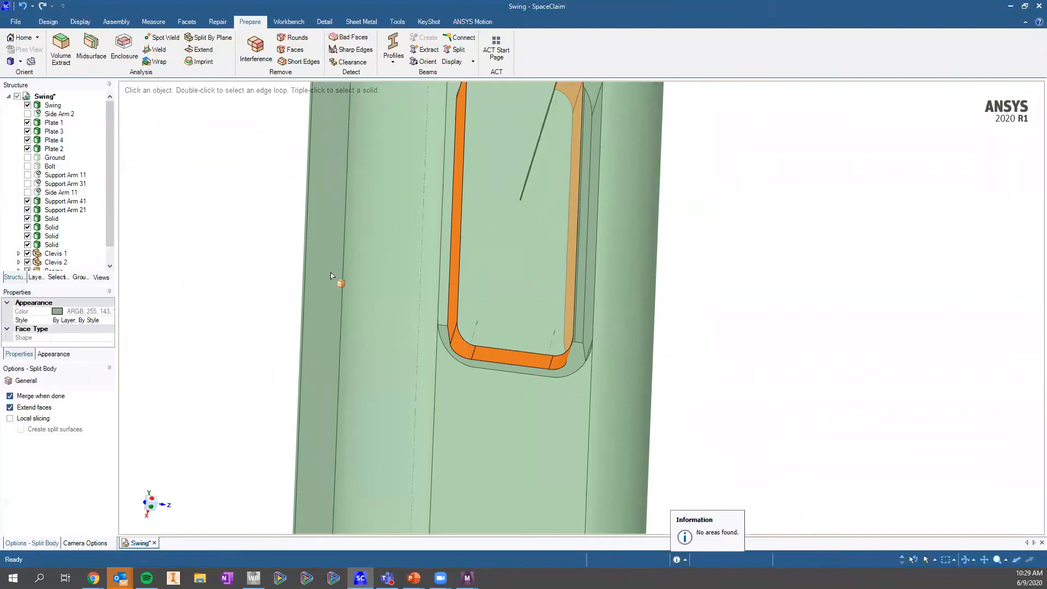
scroll(435, 355, down, 6)
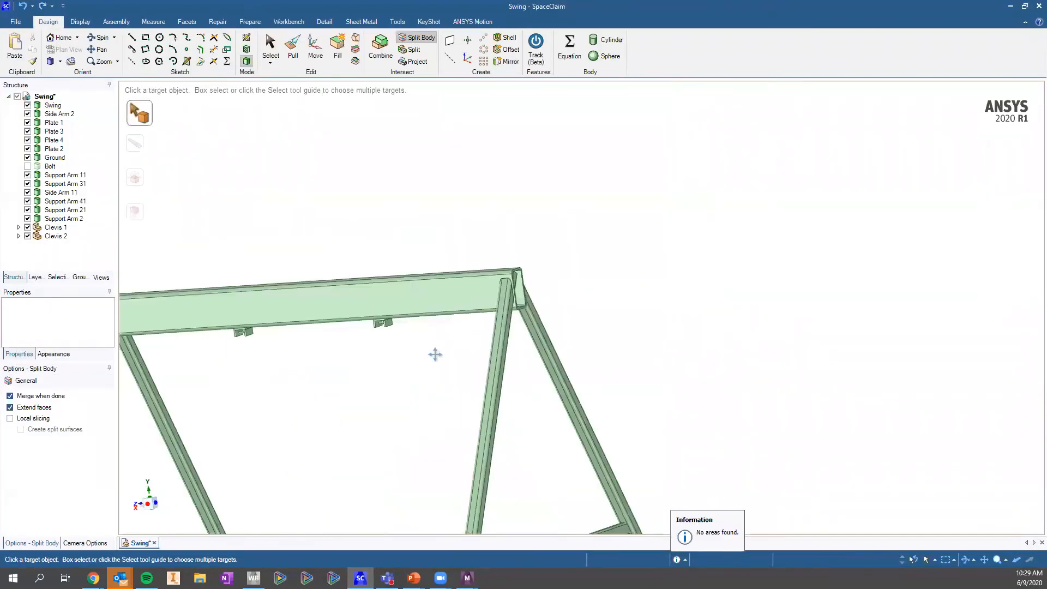
shift+middle_drag(516, 333, 537, 227)
shift+middle_drag(322, 304, 379, 156)
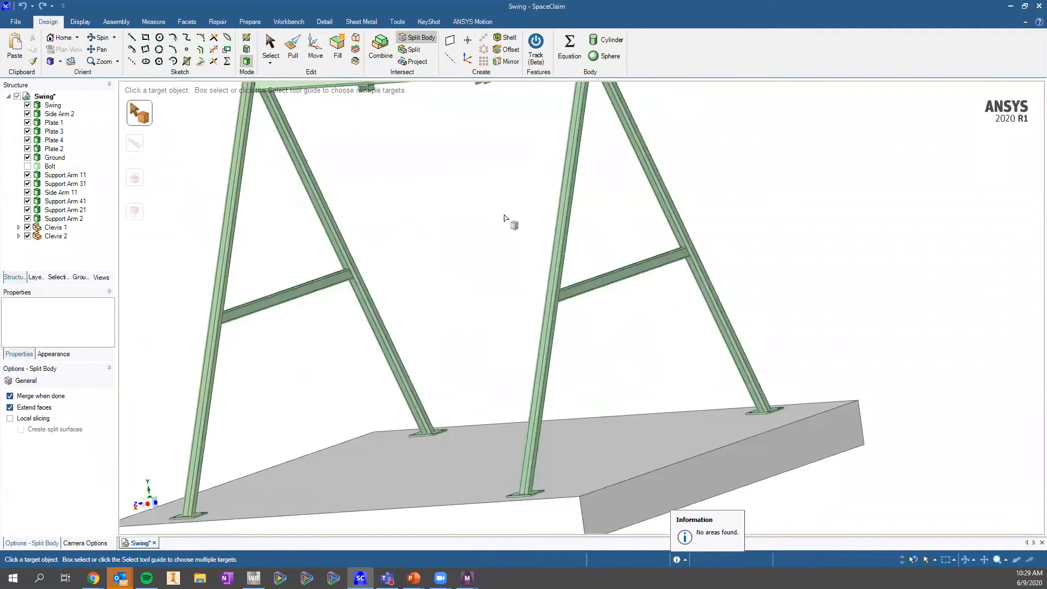
middle_drag(280, 186, 546, 322)
middle_drag(467, 363, 449, 323)
shift+middle_drag(416, 274, 484, 258)
key(Escape)
scroll(480, 235, down, 4)
scroll(484, 261, up, 1)
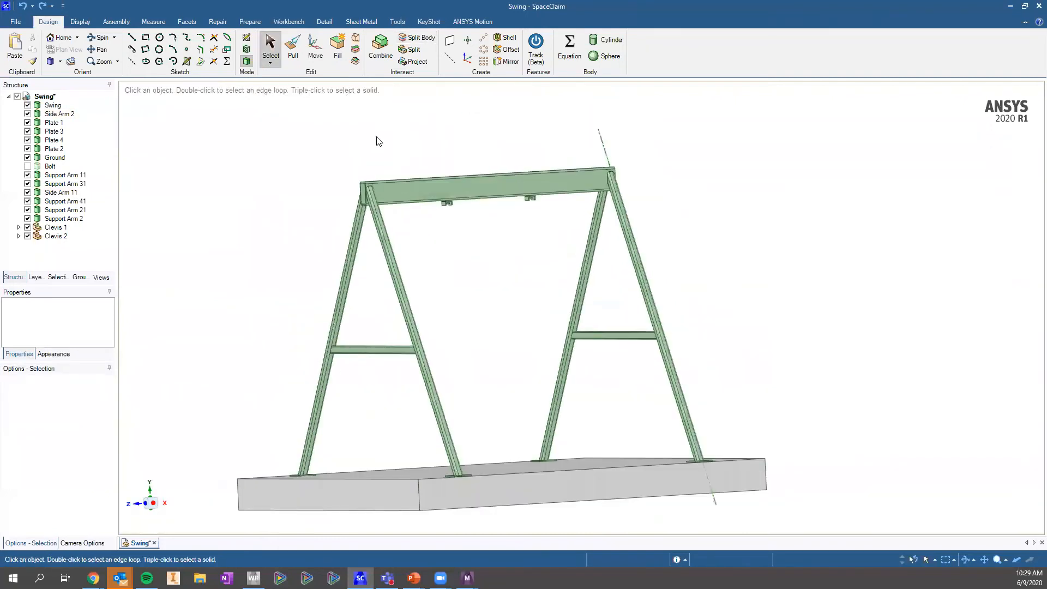
Extract beams from the front frame's legs, Support Arm 11 and Support Arm 31, and its cross brace, Side Arm 11
click(250, 22)
click(428, 49)
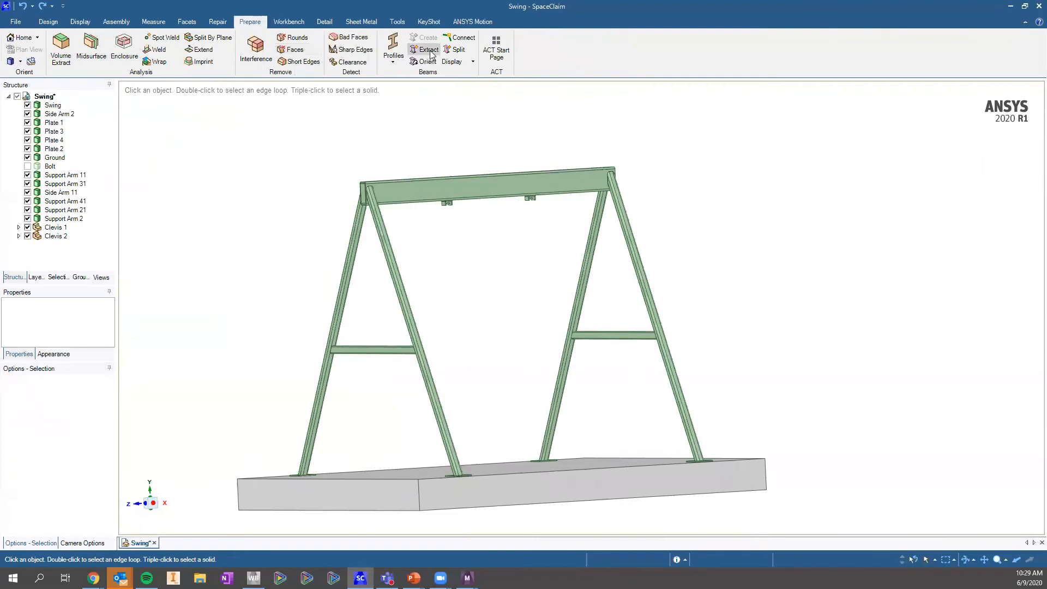
click(383, 242)
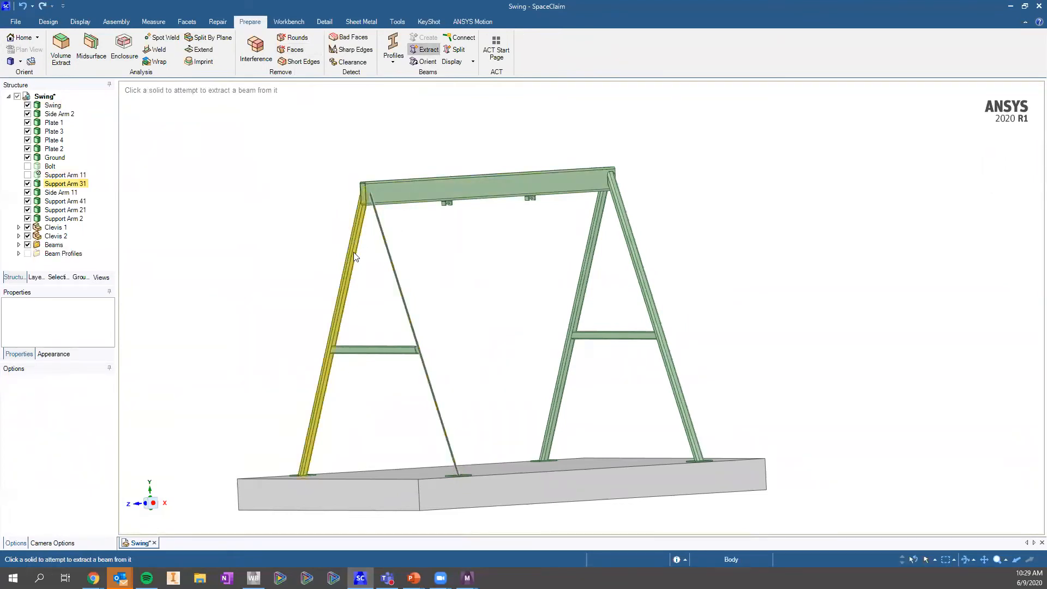
click(354, 252)
click(371, 349)
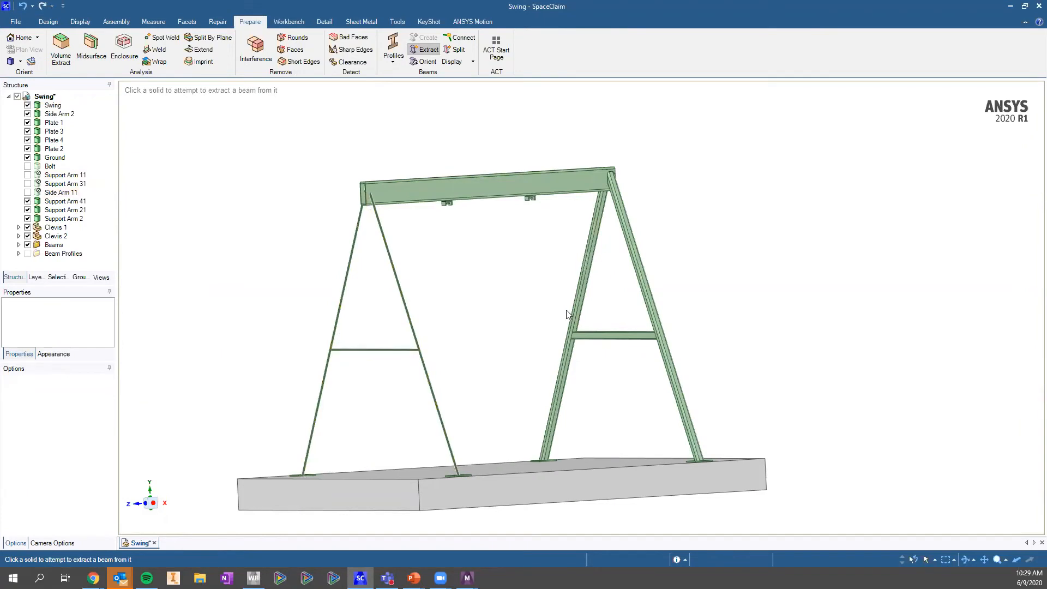
Extract beams from the rear frame's legs, Support Arm 41 and Support Arm 21, and its cross brace, Side Arm 2
click(575, 305)
click(625, 334)
scroll(703, 325, up, 2)
key(Escape)
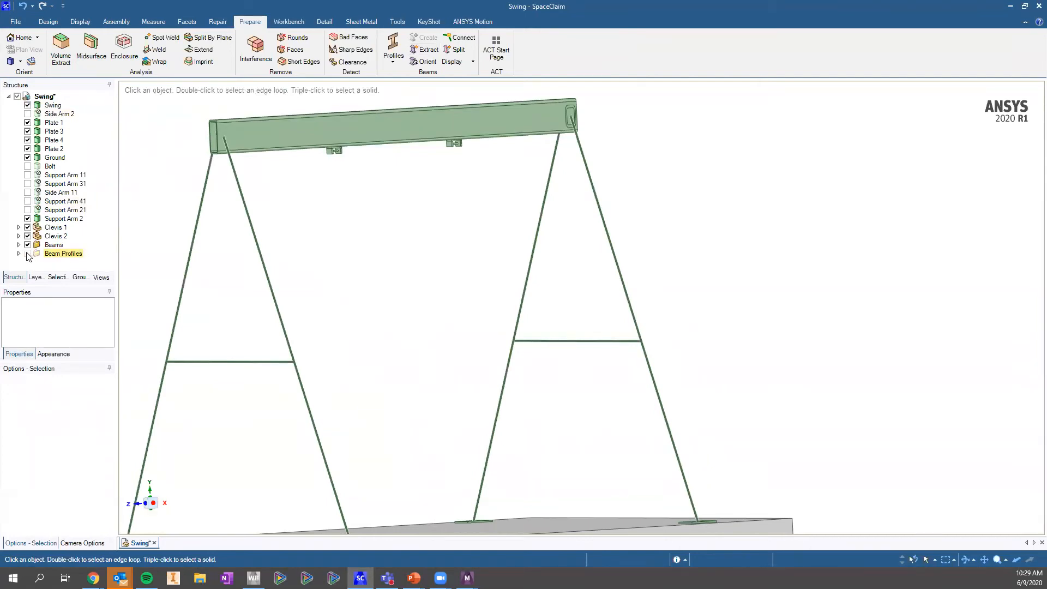
Review the beam section properties of Extracted Profile1, then clear the selection
click(19, 253)
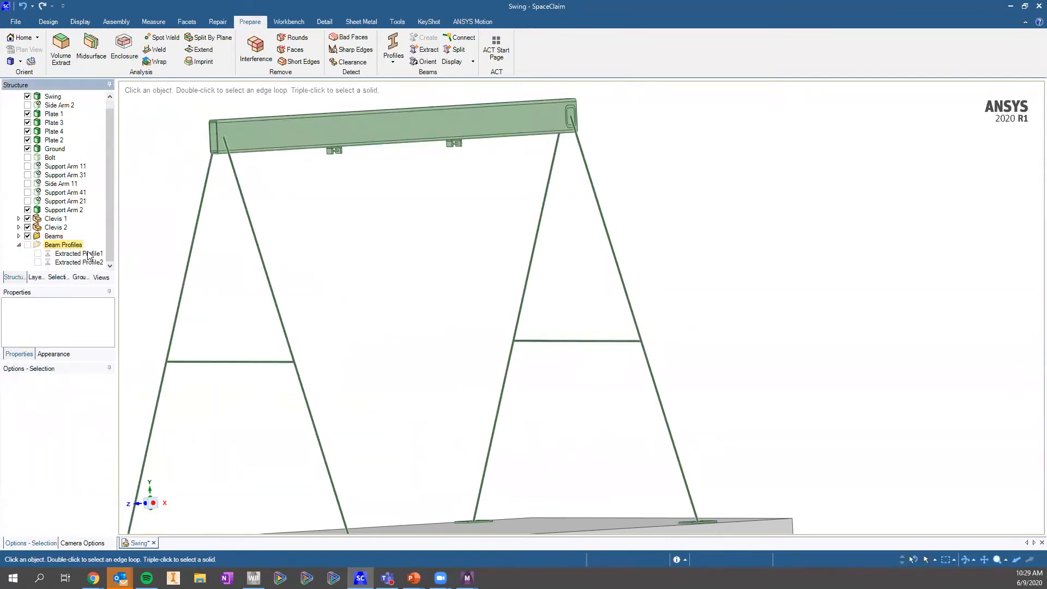
ctrl+middle_drag(270, 141, 416, 132)
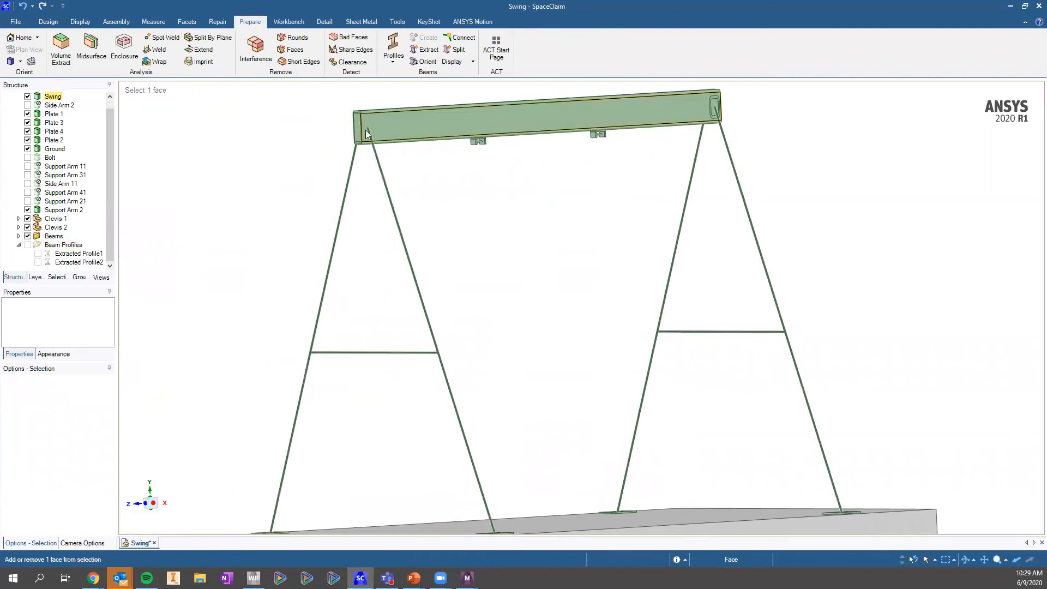
scroll(363, 130, up, 3)
click(78, 254)
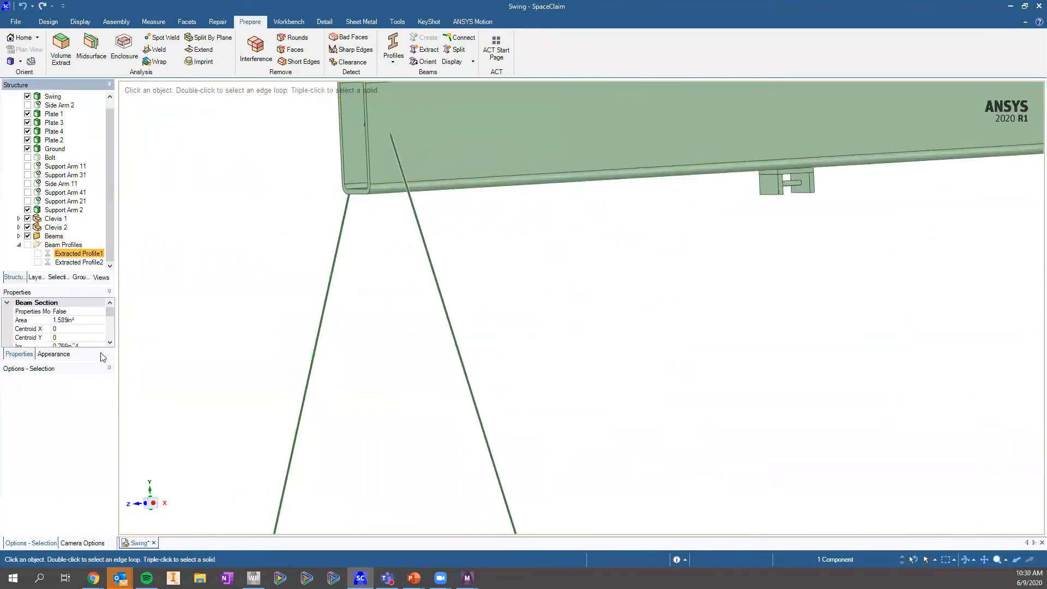
drag(92, 361, 92, 471)
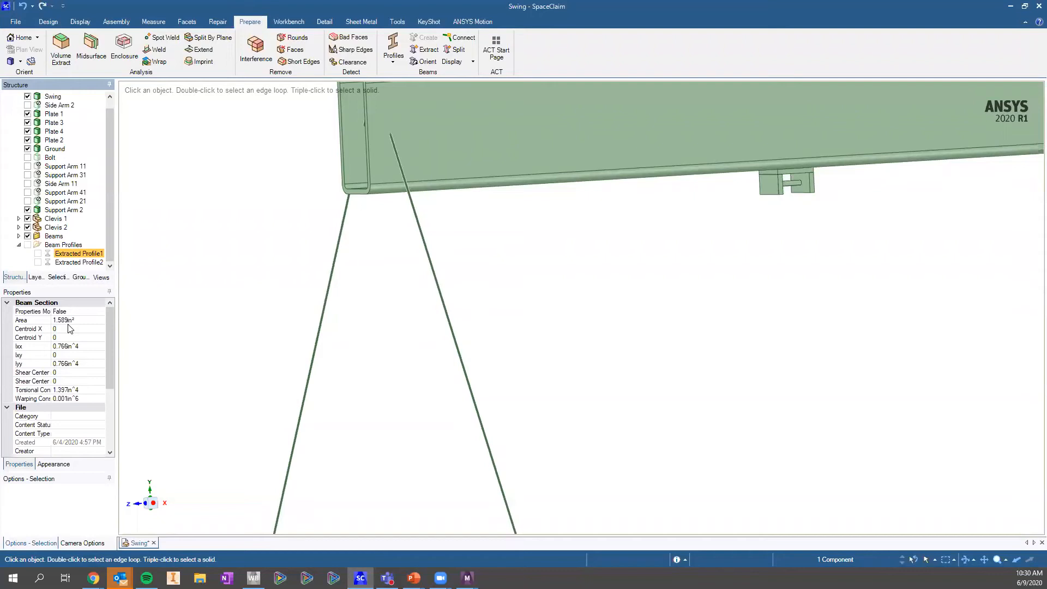
click(420, 309)
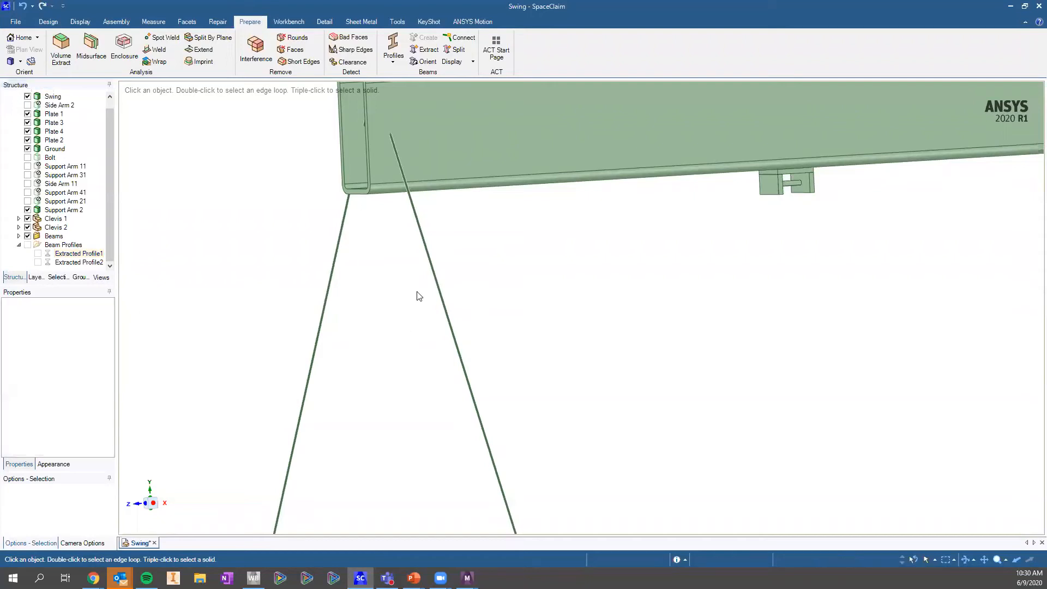
Examine from the front how the cross brace beam's end meets the leg beam
scroll(442, 184, down, 5)
scroll(487, 273, down, 5)
middle_drag(469, 234, 522, 191)
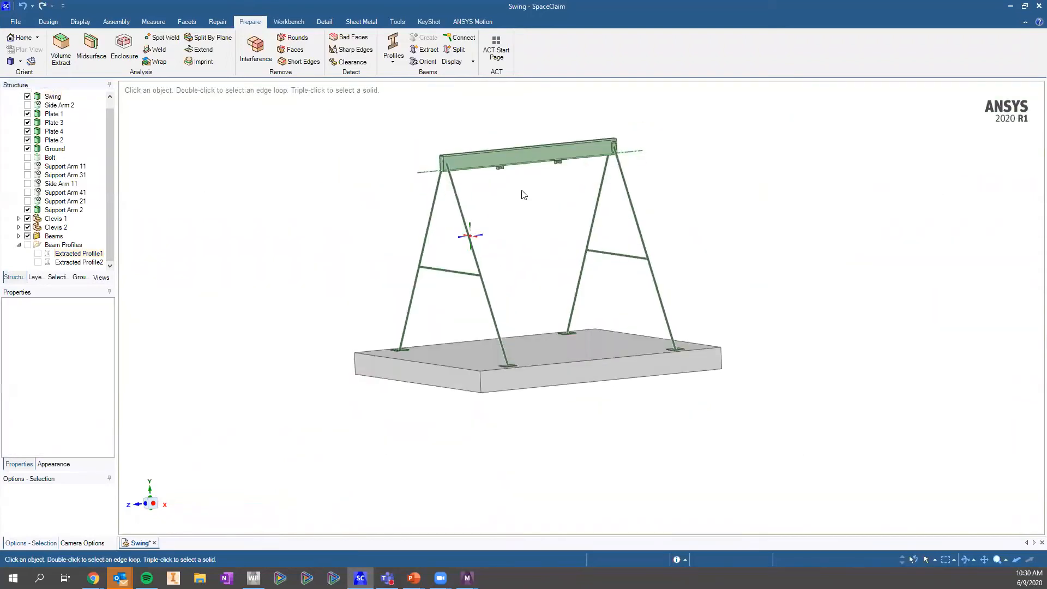
click(137, 509)
scroll(640, 229, up, 3)
scroll(786, 220, up, 8)
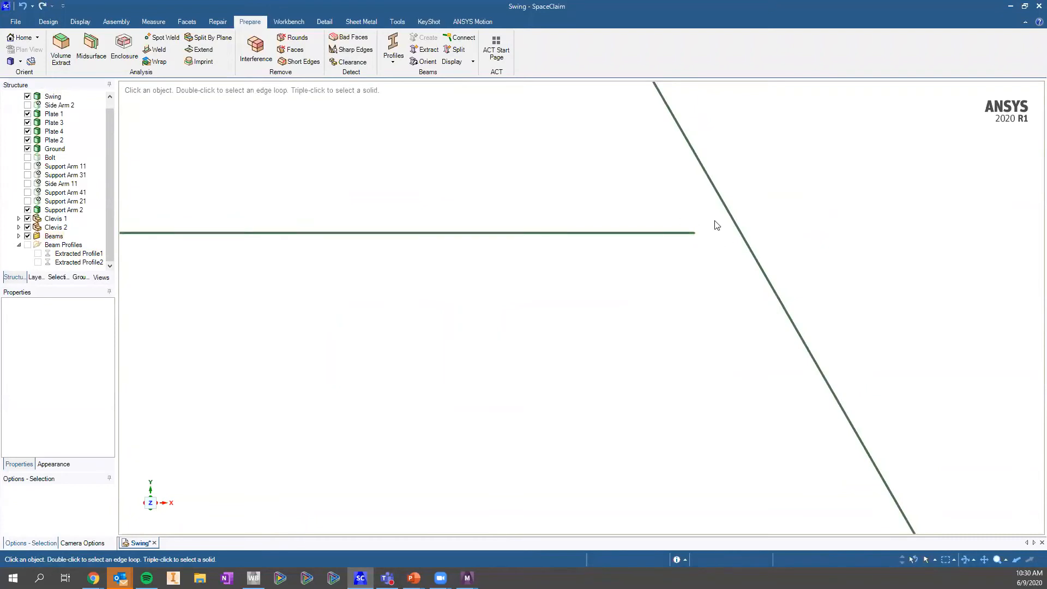
scroll(558, 180, down, 6)
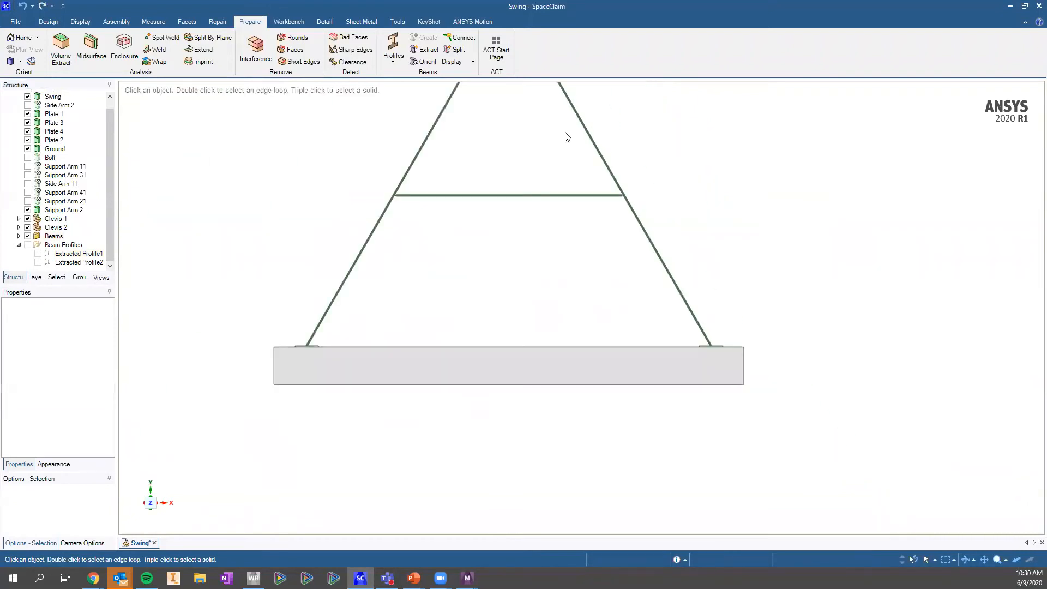
middle_drag(524, 169, 540, 93)
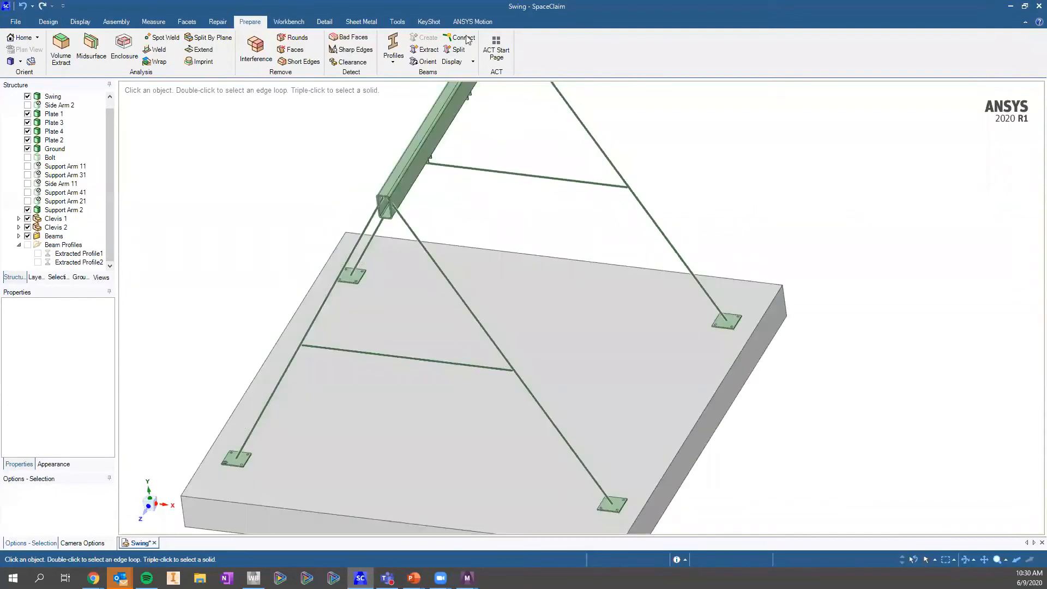
Search for gaps between the beams with the Connect tool, using a maximum distance of 1 in
click(463, 38)
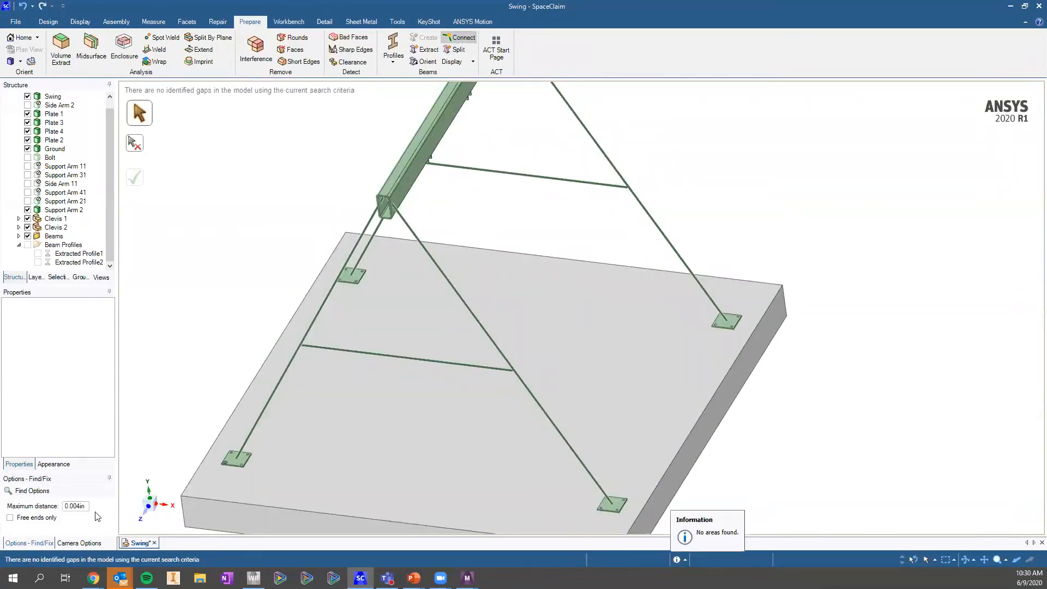
drag(82, 507, 32, 504)
text(1)
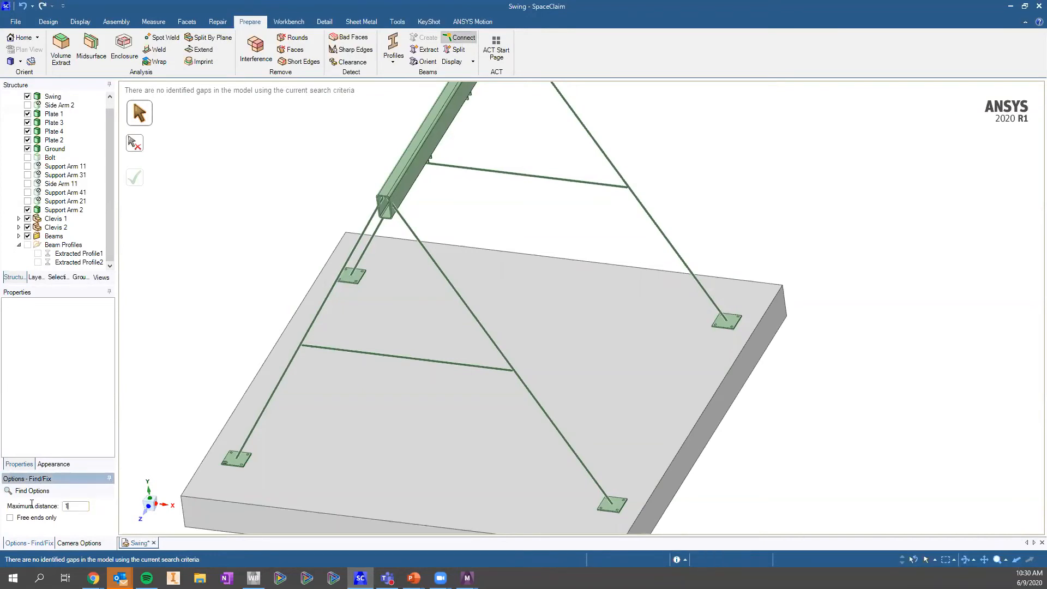
key(Return)
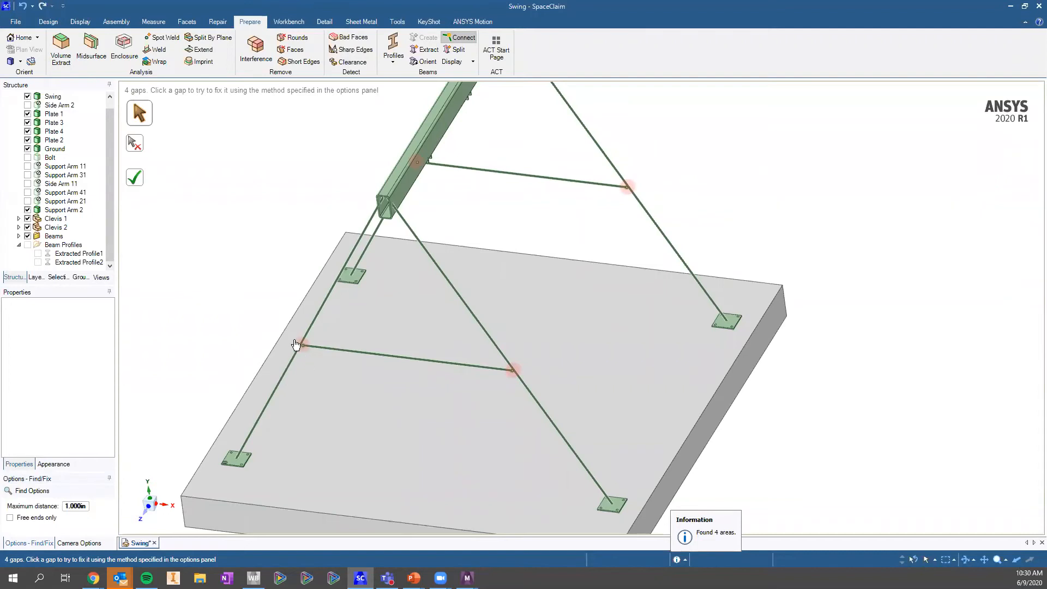
Close the gaps between the front frame's cross brace beam and both of its leg beams
scroll(301, 349, up, 5)
shift+middle_drag(301, 347, 446, 329)
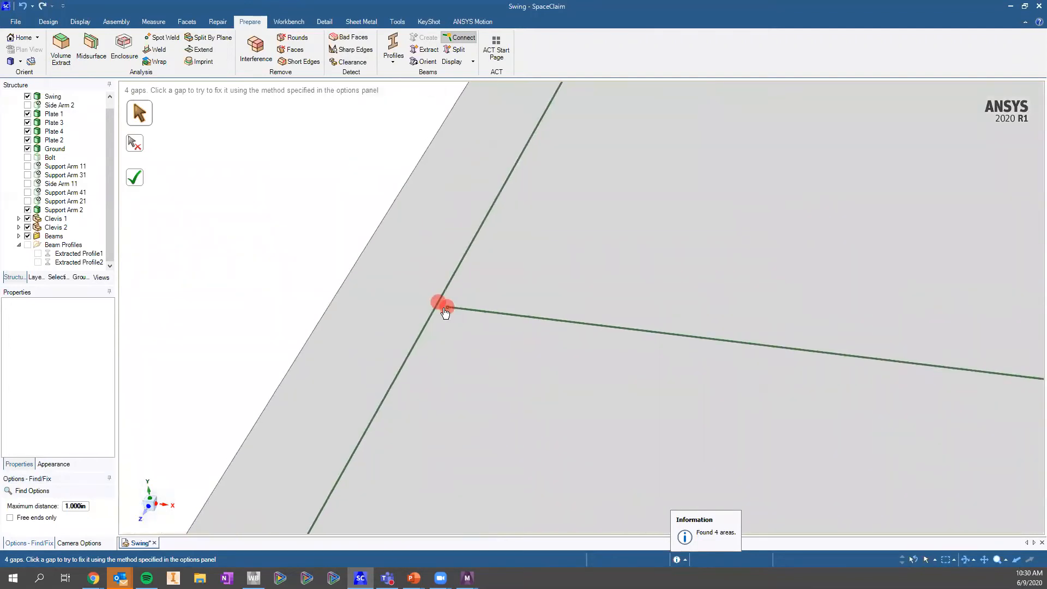
click(445, 310)
scroll(851, 358, down, 4)
scroll(955, 337, up, 3)
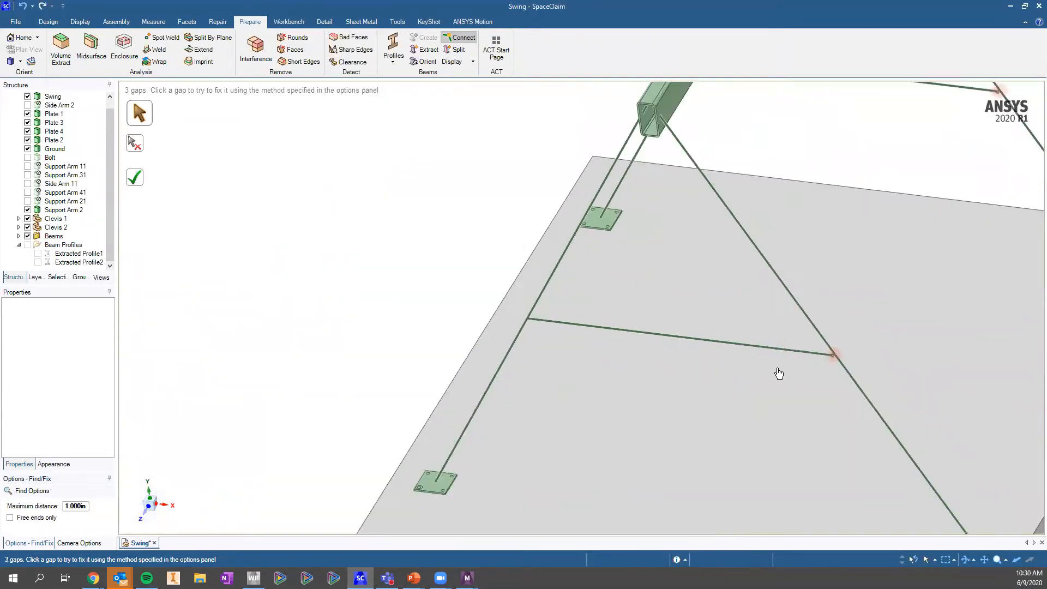
click(778, 363)
scroll(862, 284, down, 5)
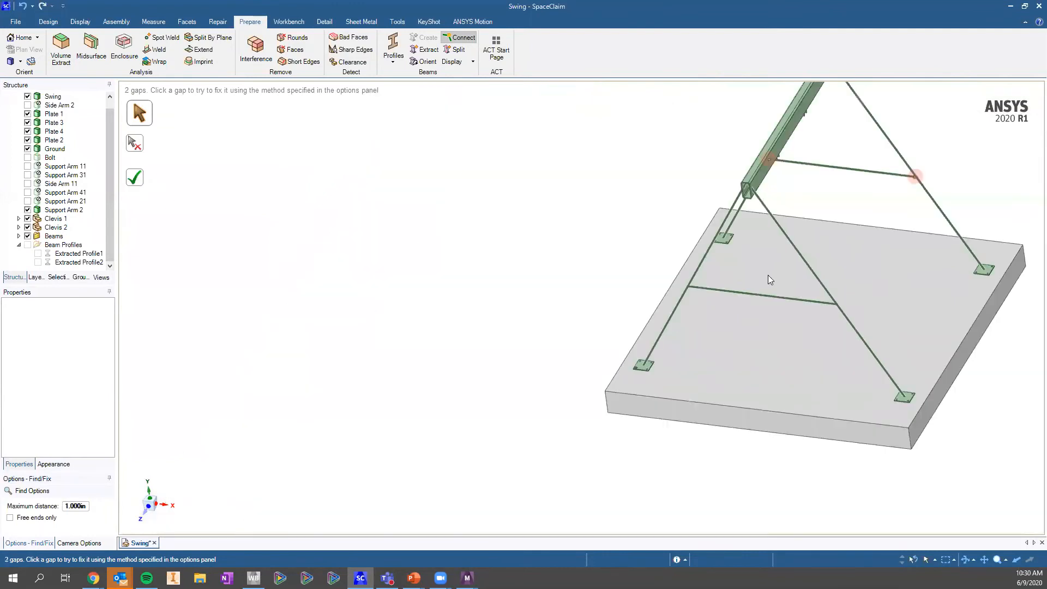
Close the gaps at both ends of the rear frame's cross brace beam and leave the Connect tool
scroll(763, 256, up, 5)
click(748, 269)
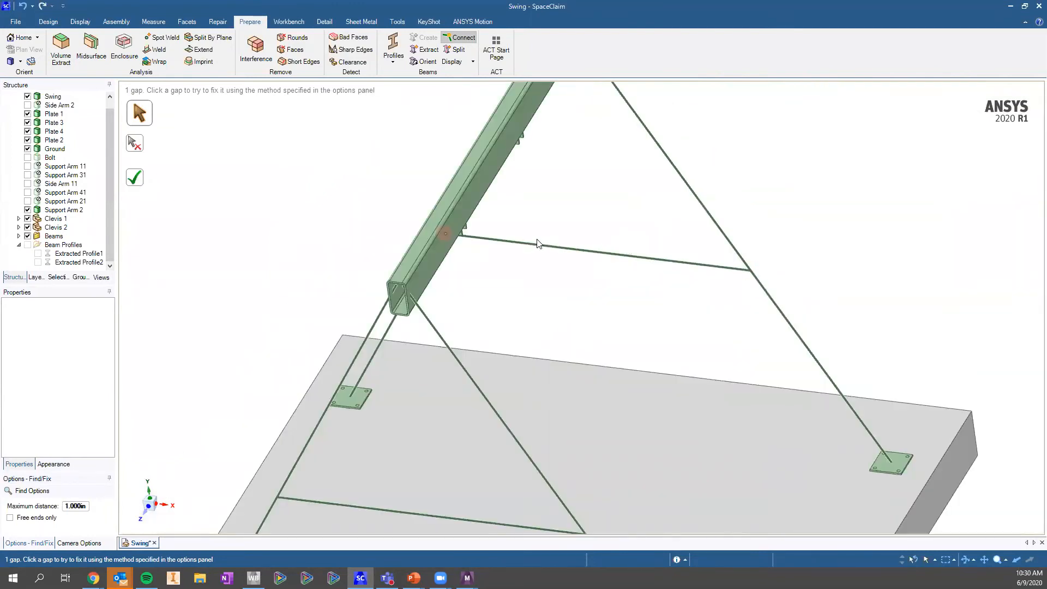
mouse_move(530, 235)
middle_down()
mouse_move(496, 232)
mouse_move(461, 250)
mouse_move(451, 242)
middle_up()
click(448, 241)
key(Escape)
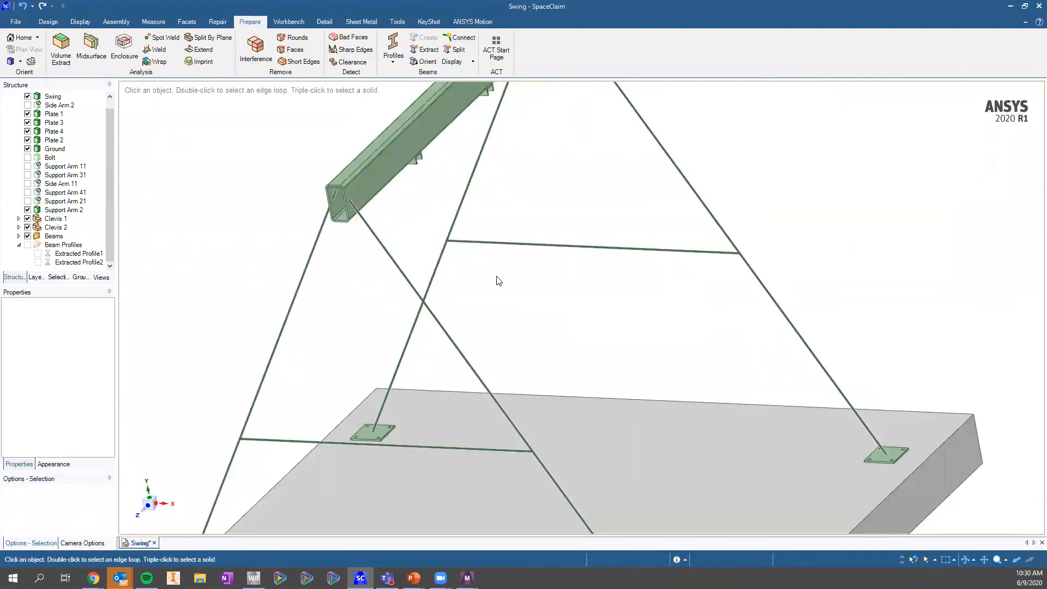
Switch to the ANSYS Mechanical window of the C : Shell and Beams analysis to view its total deformation
scroll(519, 219, down, 6)
middle_drag(393, 221, 452, 535)
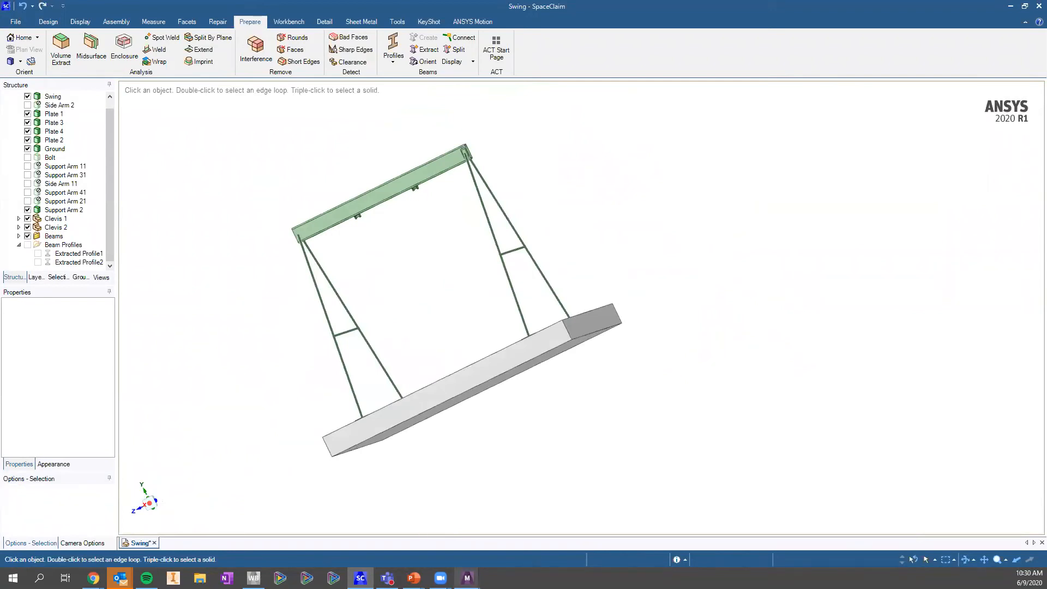
mouse_move(467, 578)
click(541, 532)
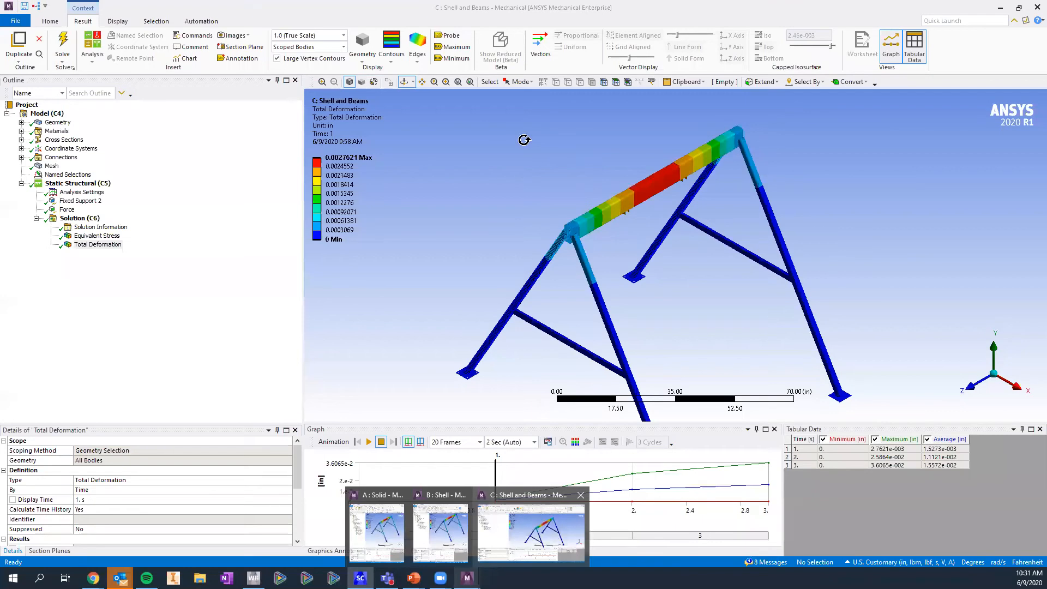
Examine the total deformation around the shell-to-beam transitions where the legs meet the top beam
scroll(594, 217, up, 3)
scroll(626, 173, up, 3)
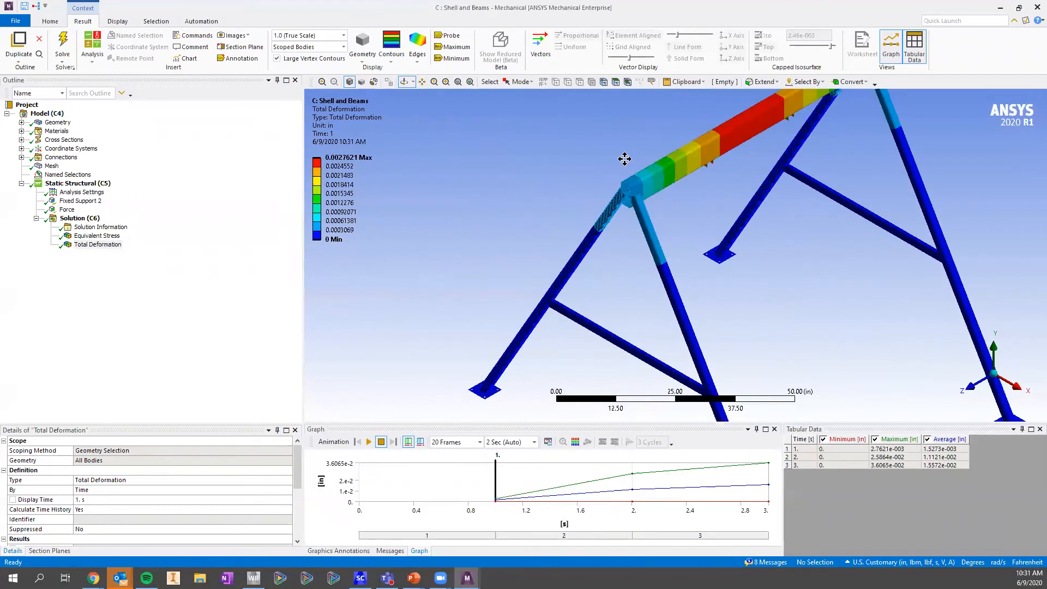
scroll(681, 180, up, 5)
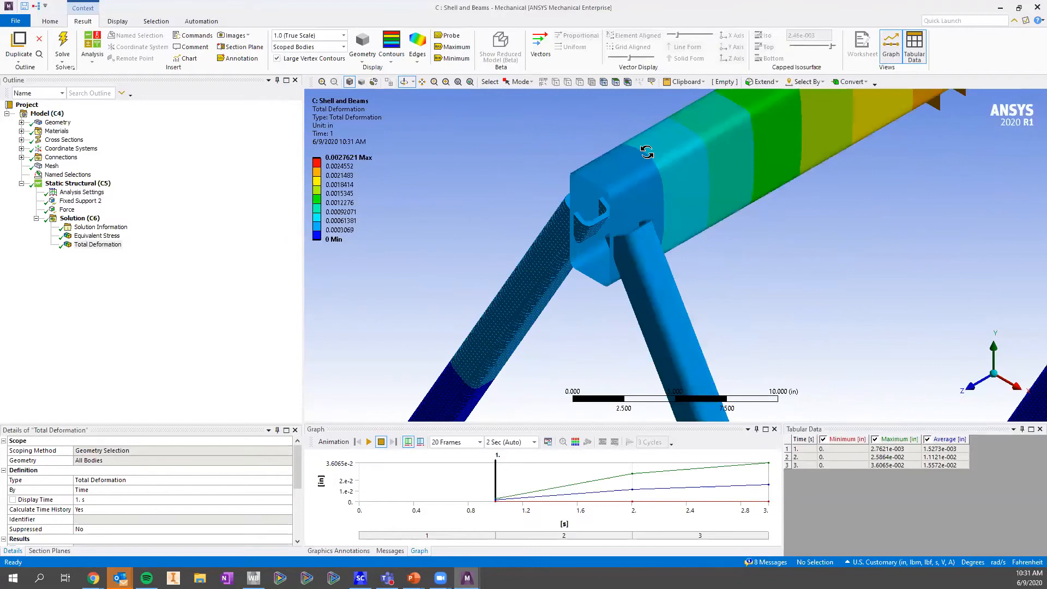
scroll(647, 153, up, 2)
middle_drag(835, 212, 850, 209)
scroll(851, 210, down, 8)
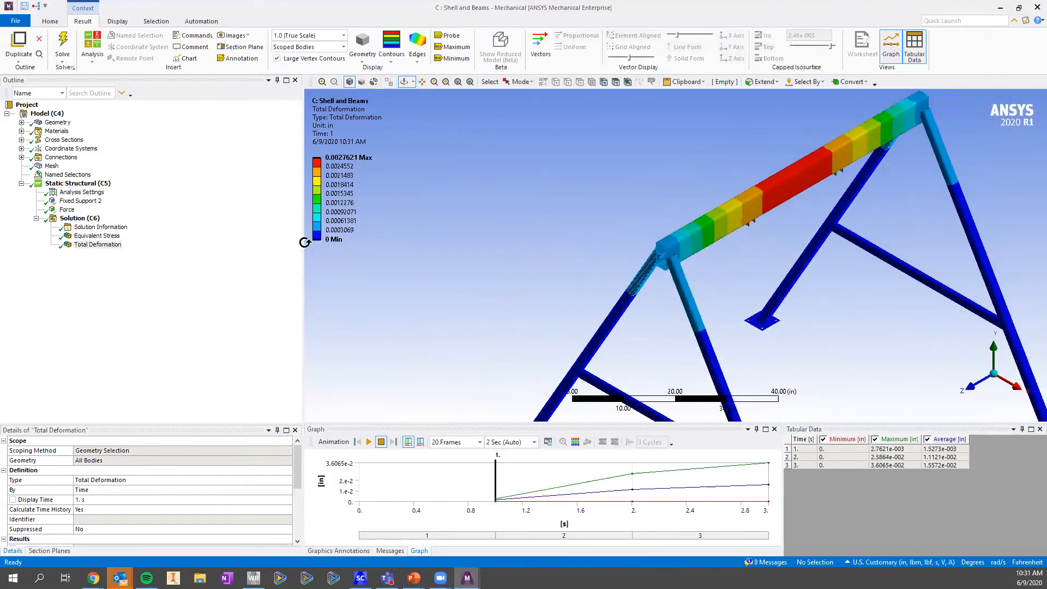
Place the C : Shell and Beams and A : Solid analysis windows side by side to compare their total deformation
drag(600, 10, 757, 29)
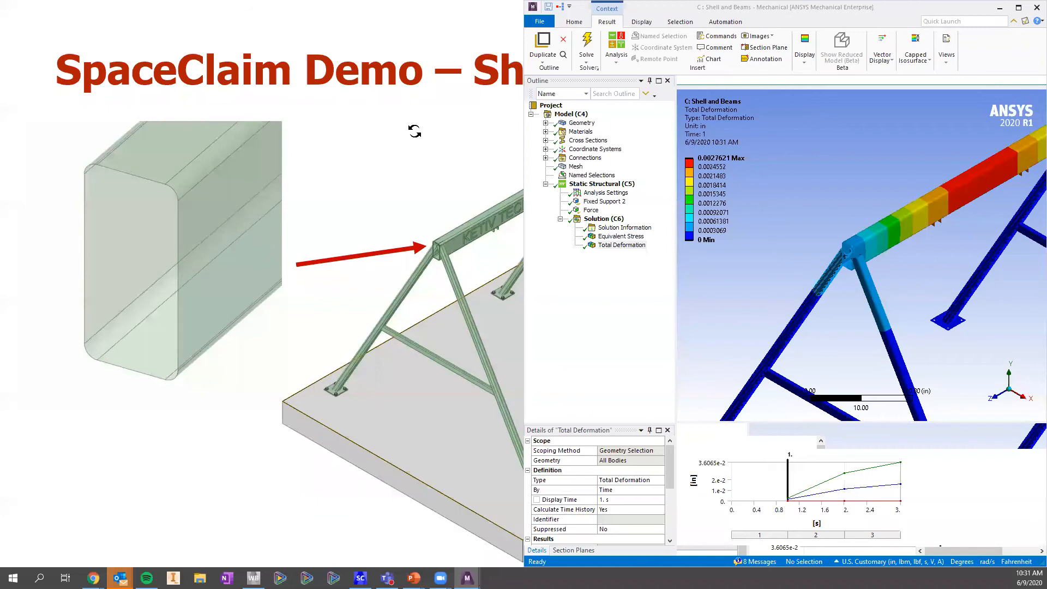
click(229, 109)
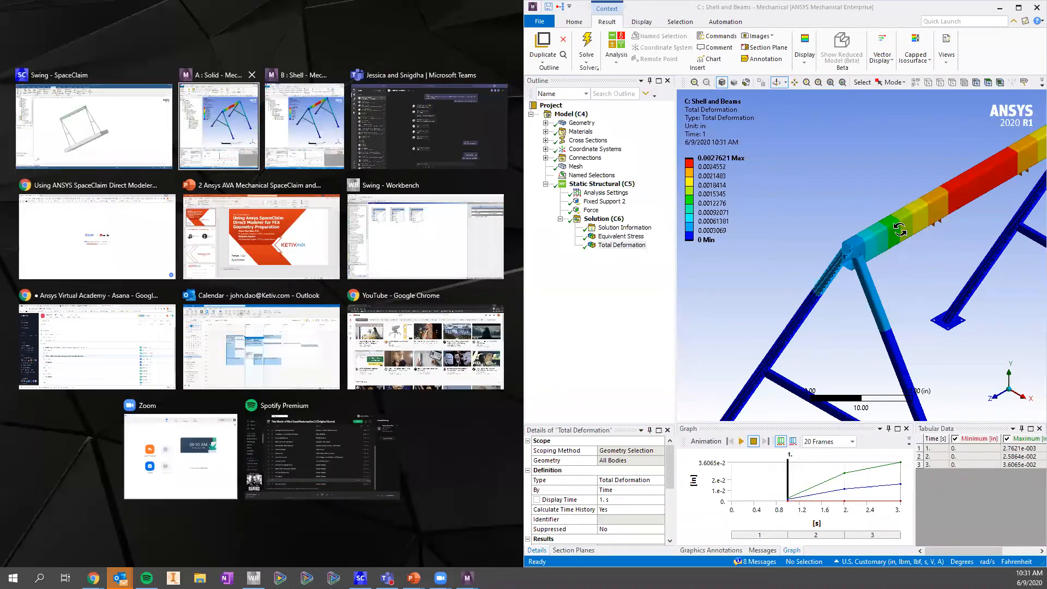
scroll(923, 240, down, 3)
scroll(879, 164, down, 5)
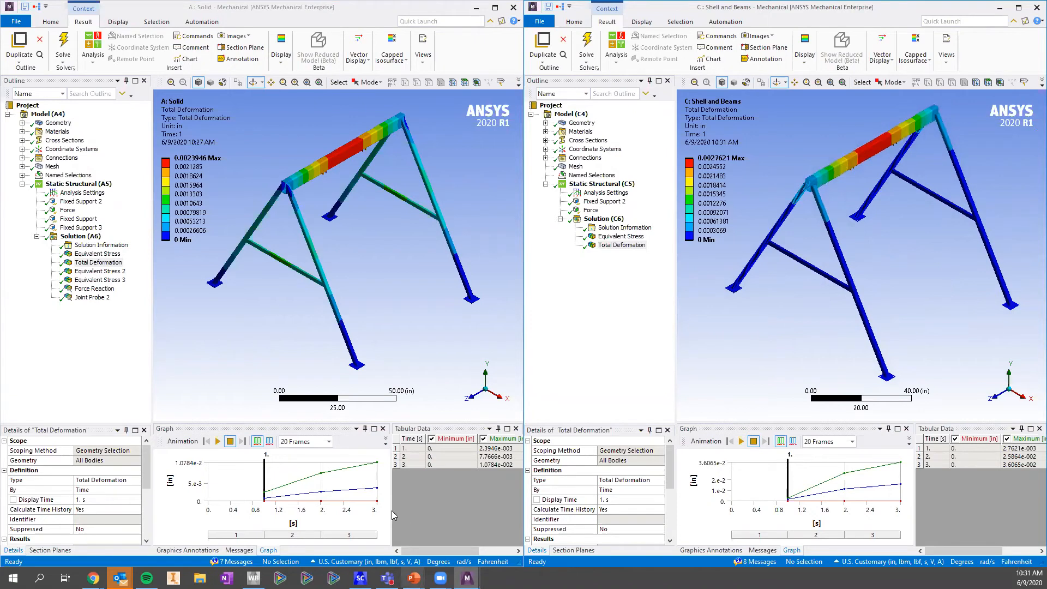
Switch to the PowerPoint slideshow and advance past the Shell and Beams demo slide
key(alt+Tab)
click(382, 331)
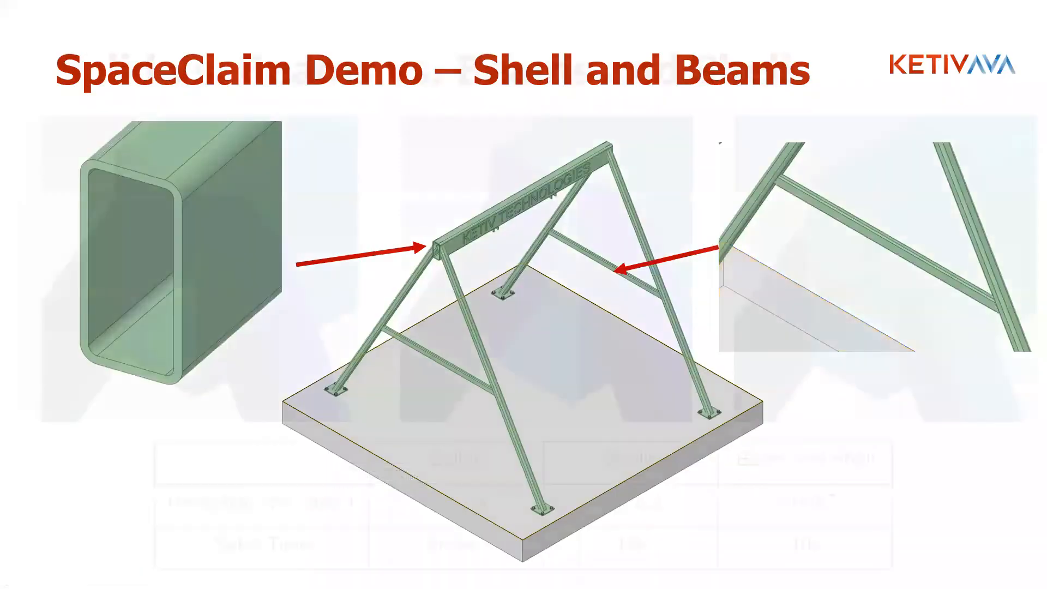
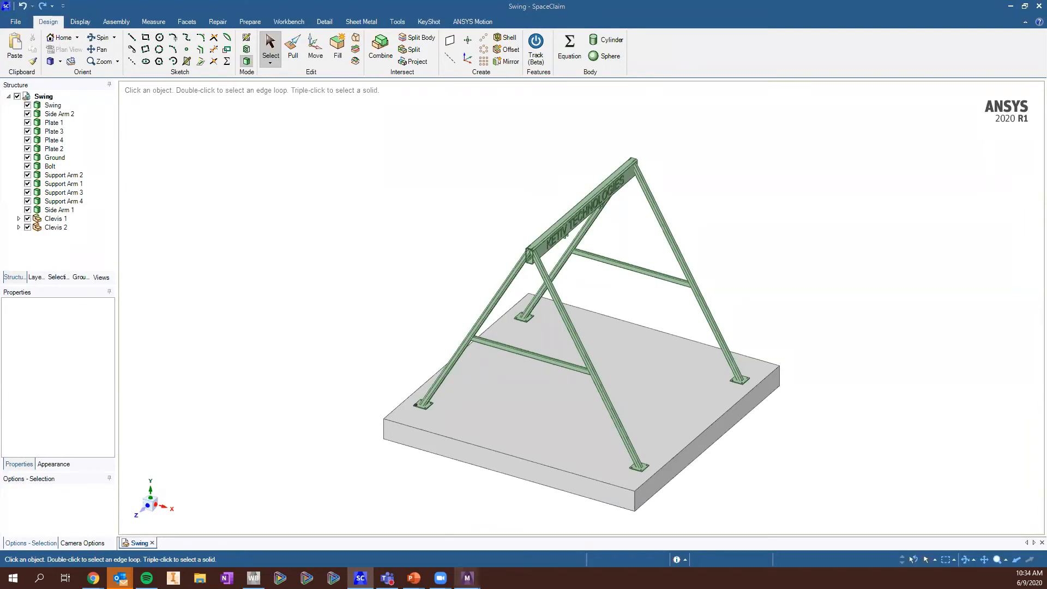
Switch to the A : Solid analysis in Mechanical and review the contact regions listed under Connections
mouse_move(467, 578)
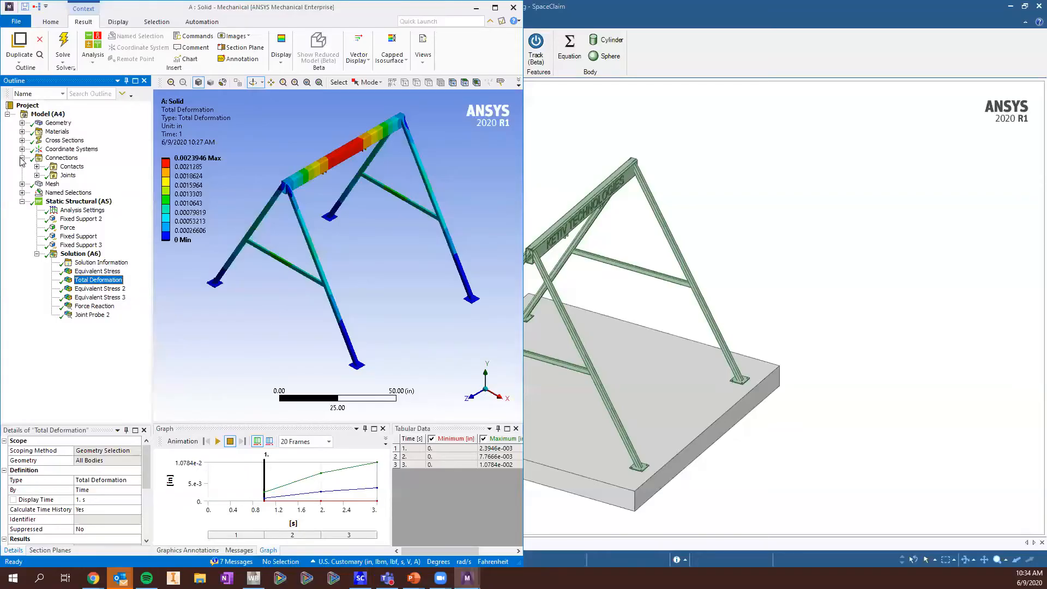
click(36, 166)
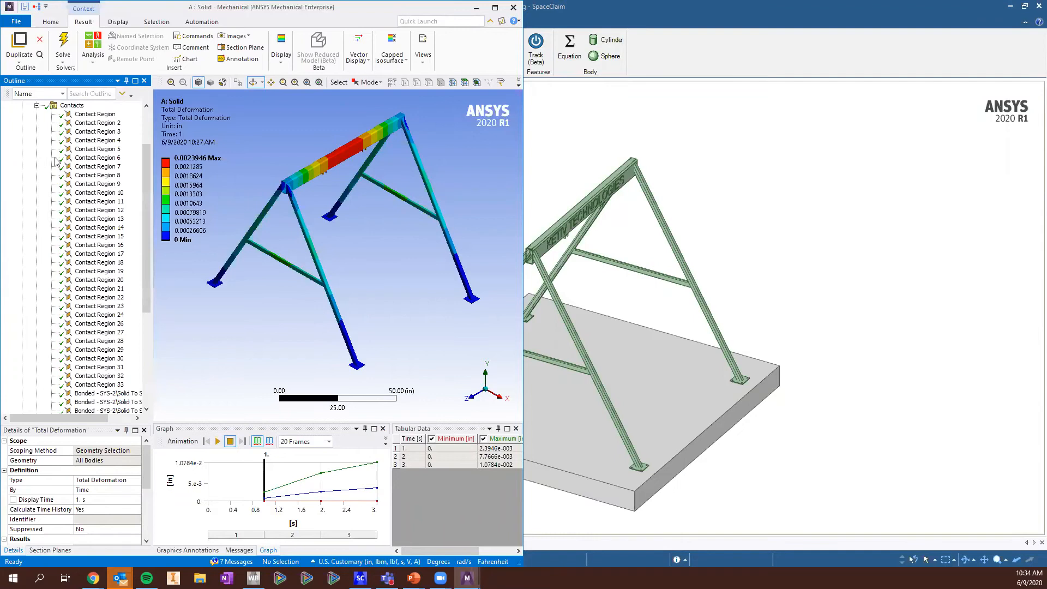
scroll(109, 187, up, 2)
click(62, 150)
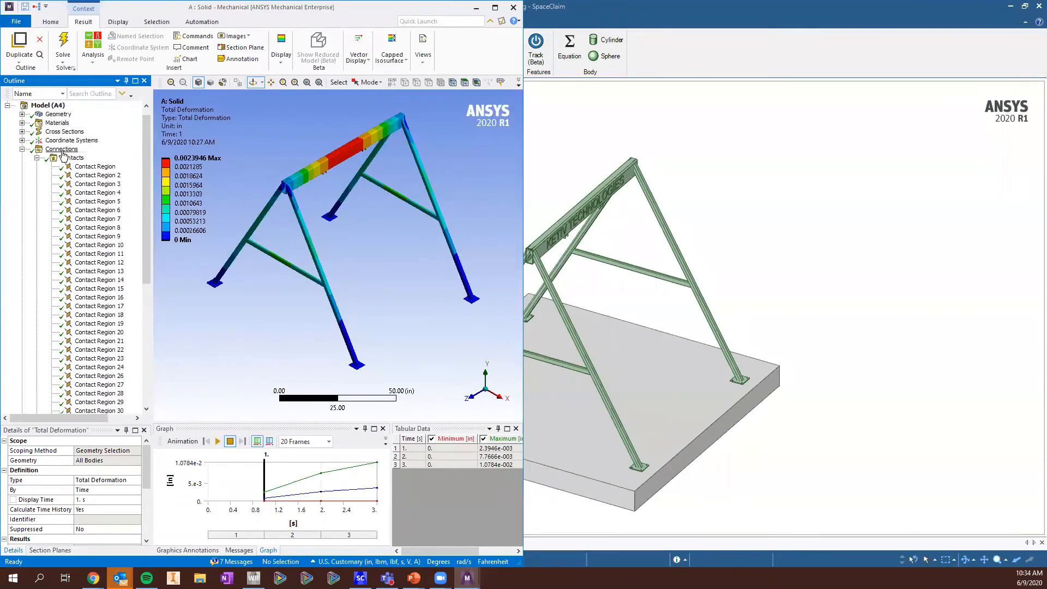
click(72, 158)
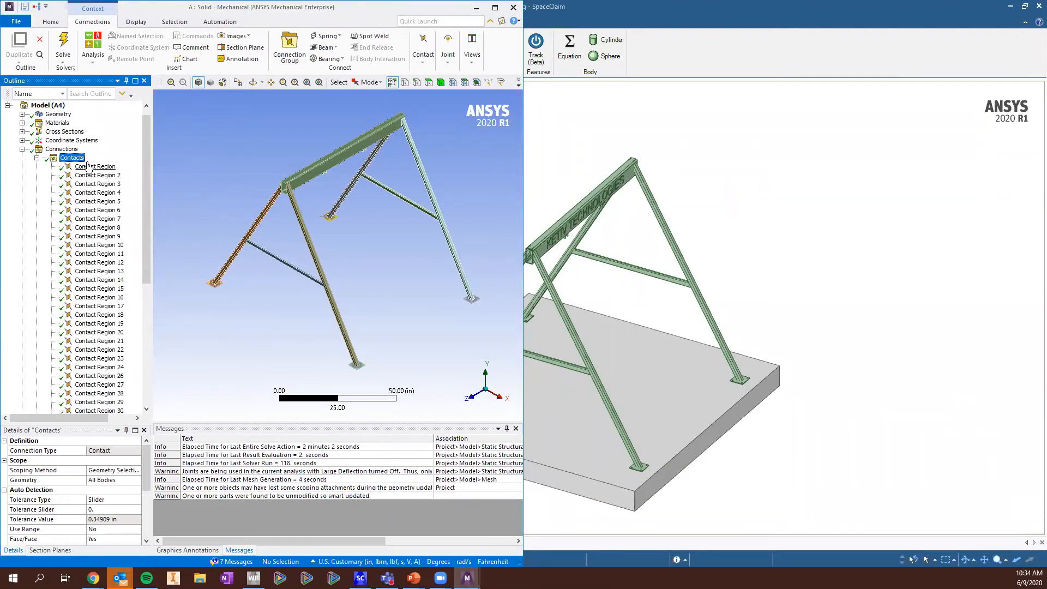
click(22, 149)
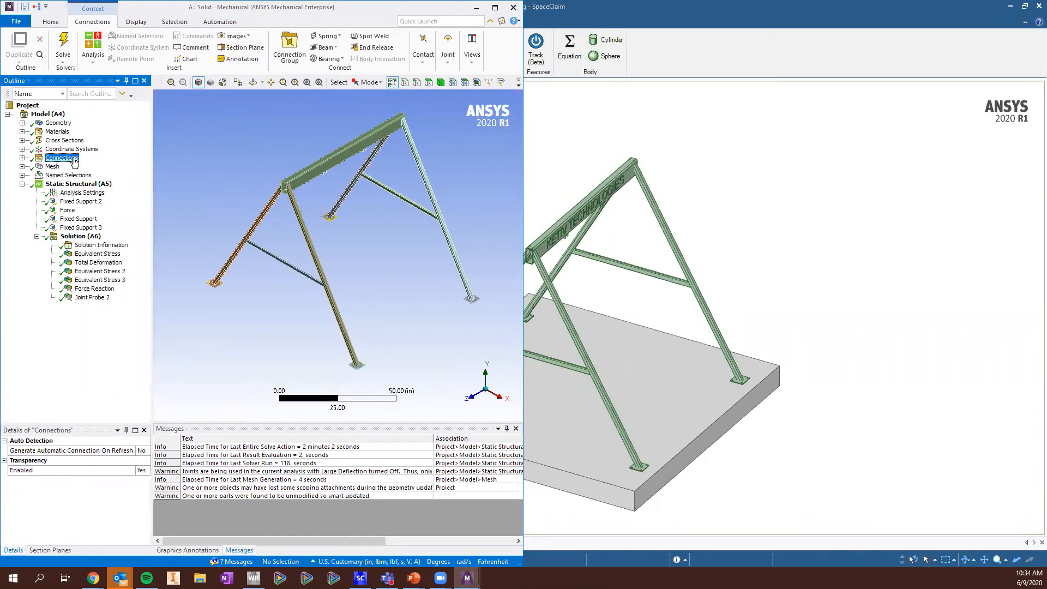
Display the mesh of the Solid analysis, maximize the Mechanical window, and return to SpaceClaim
click(53, 166)
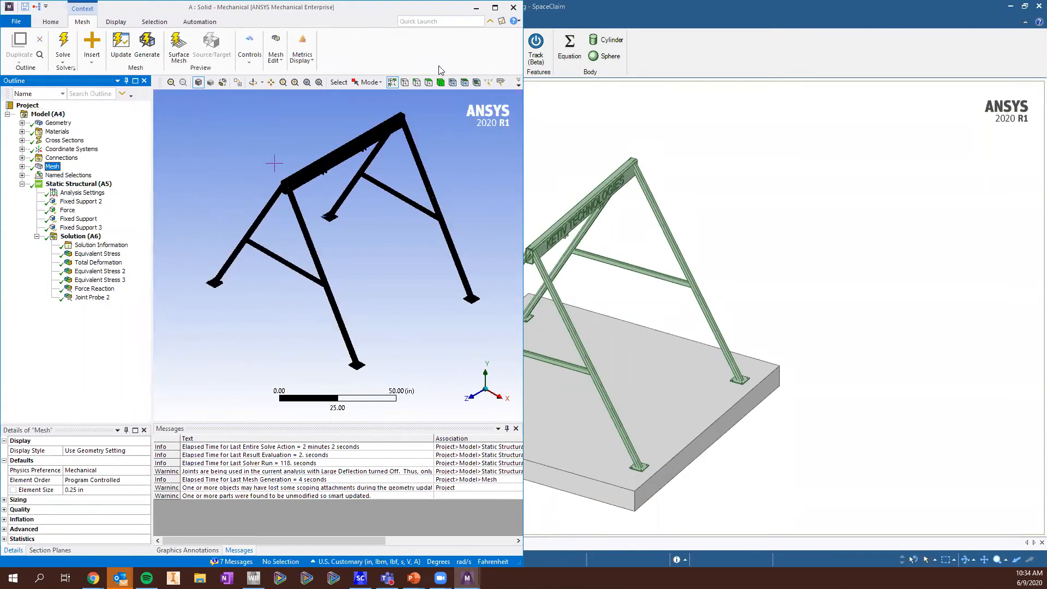
click(477, 9)
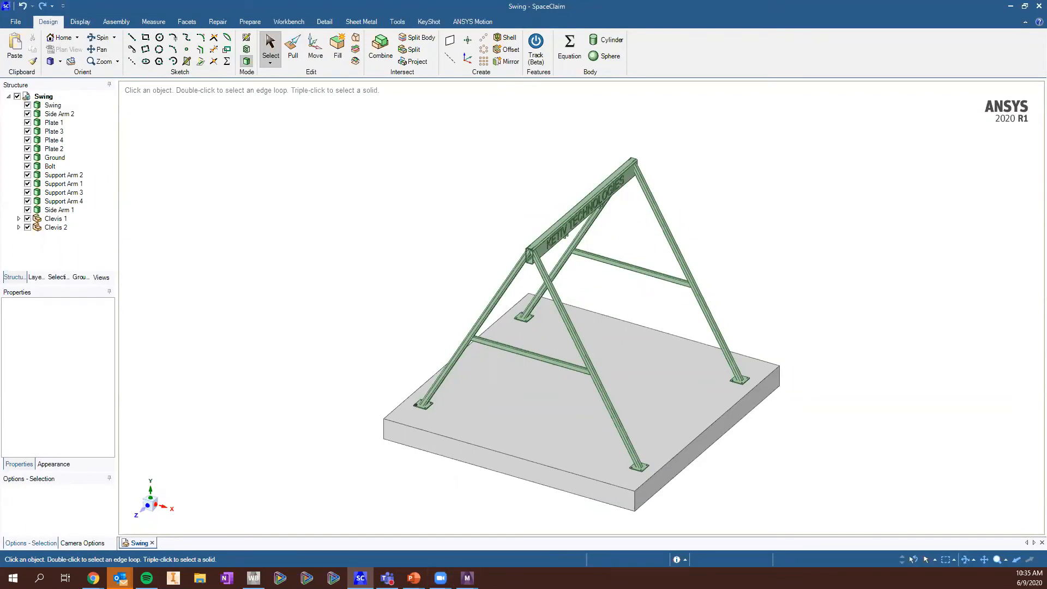
mouse_move(467, 579)
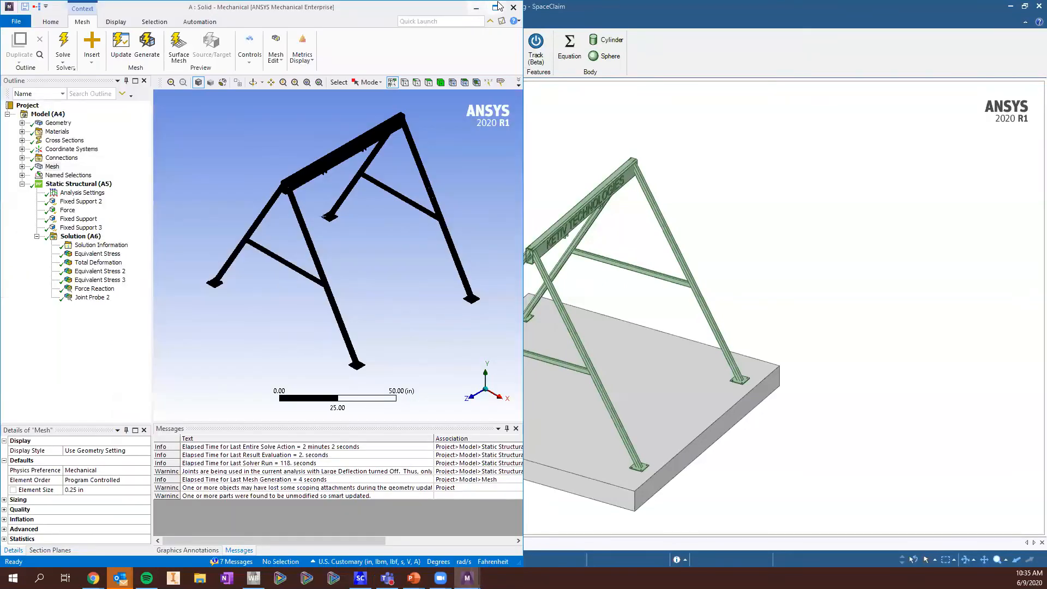
click(495, 8)
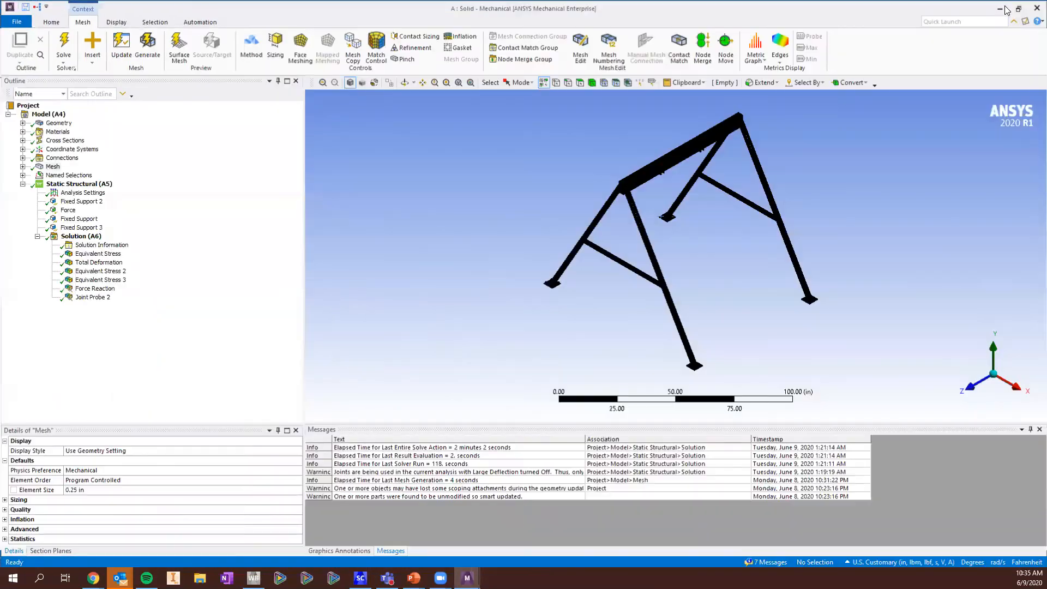
click(1005, 8)
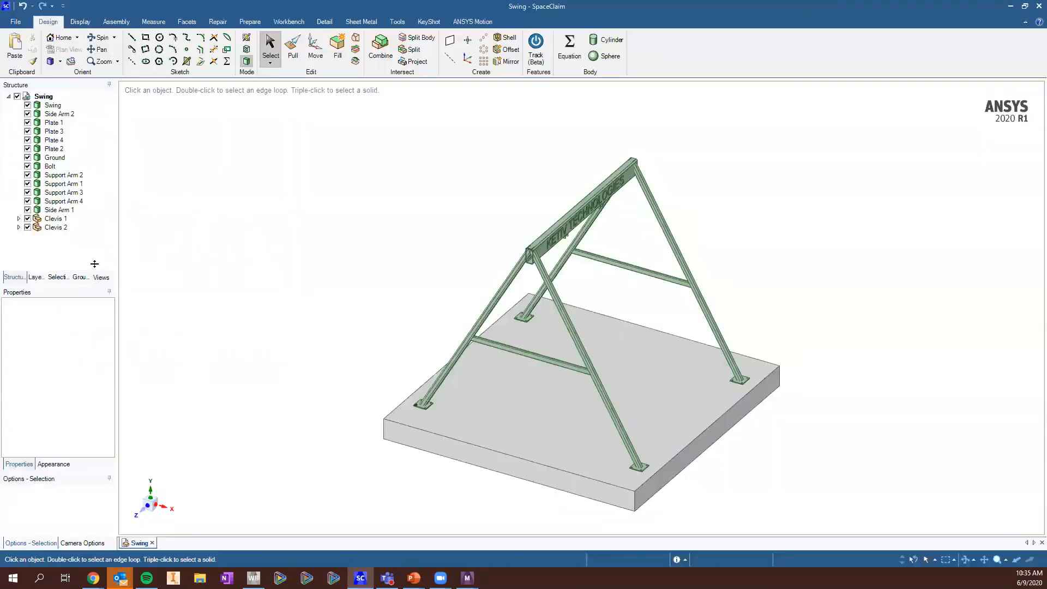
Select the top faces of the bolted base plate and the rear frame's base plate on the same side of the slab
click(58, 278)
scroll(599, 199, down, 5)
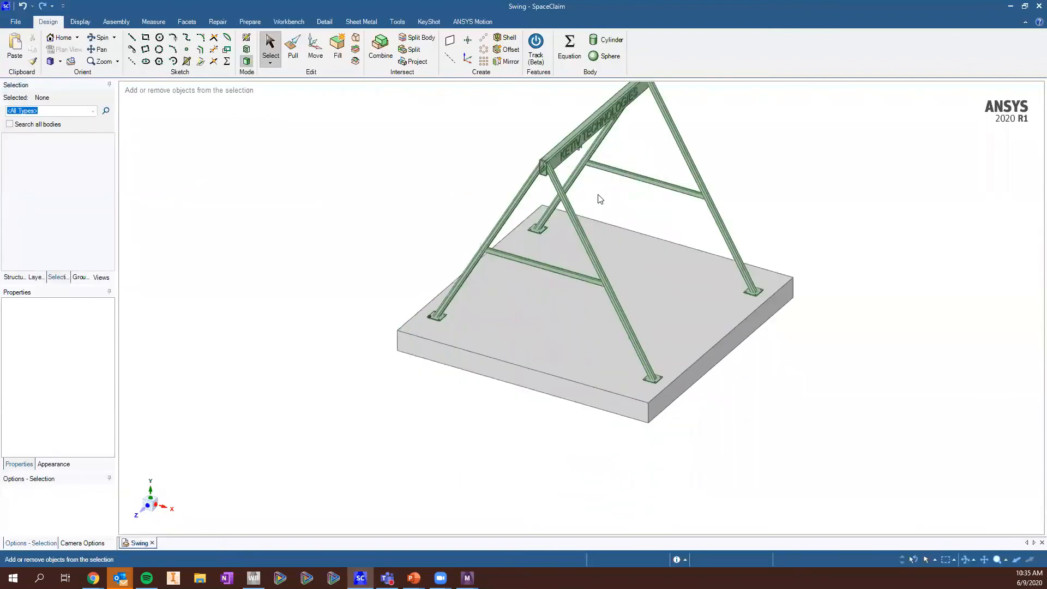
scroll(598, 194, up, 10)
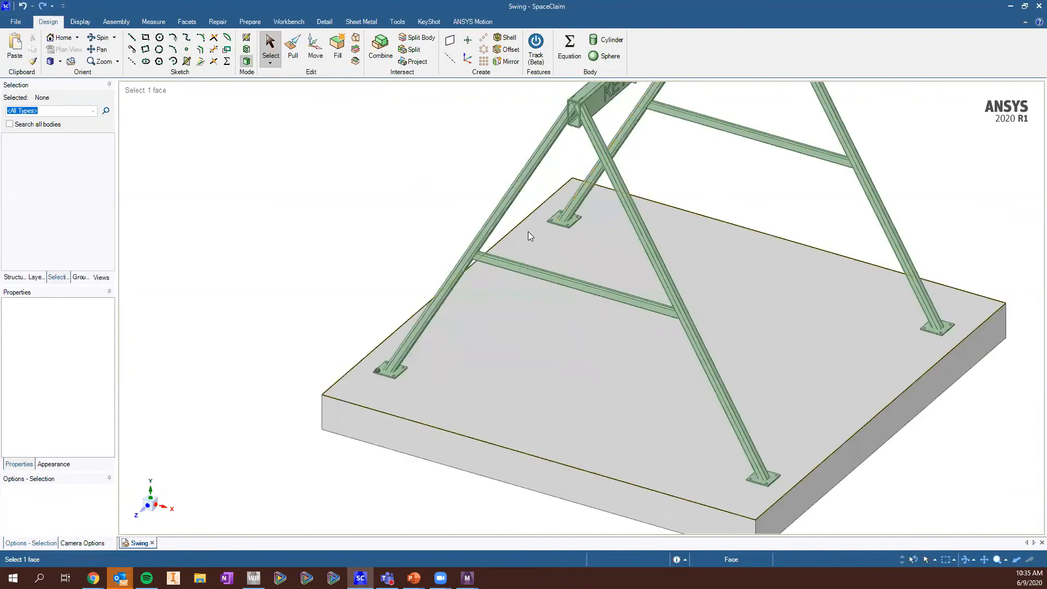
scroll(537, 236, down, 10)
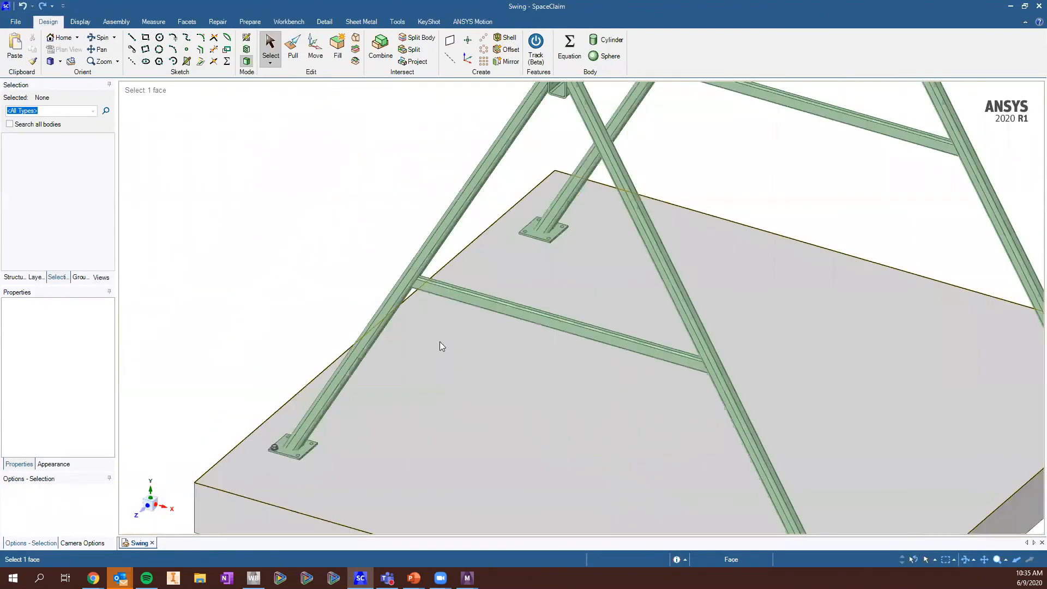
scroll(459, 344, up, 3)
click(471, 305)
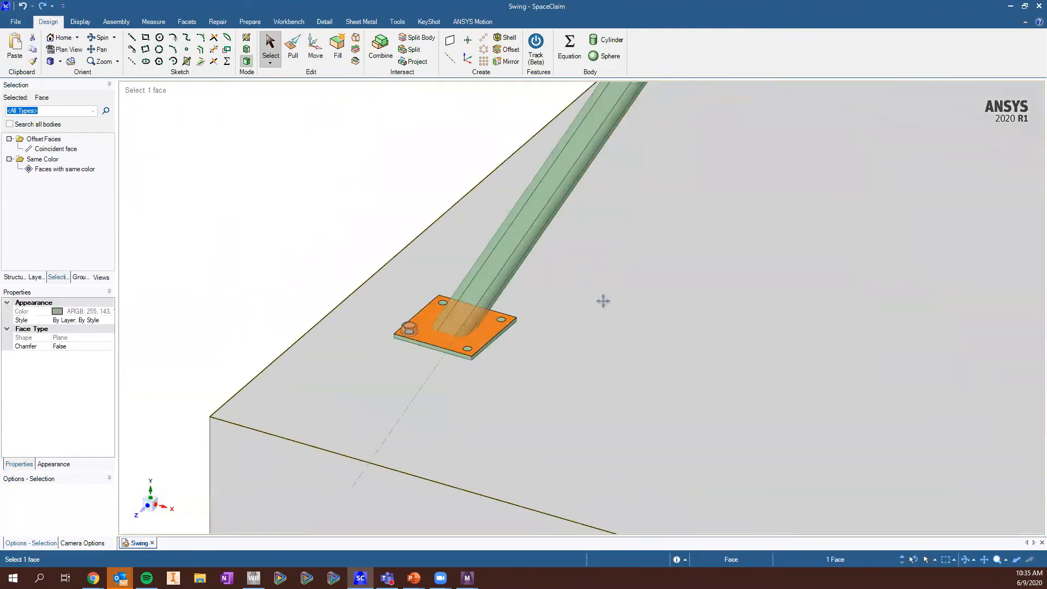
scroll(672, 225, up, 2)
shift+middle_drag(672, 220, 540, 332)
shift+middle_drag(928, 131, 714, 310)
ctrl+click(590, 146)
scroll(902, 320, down, 6)
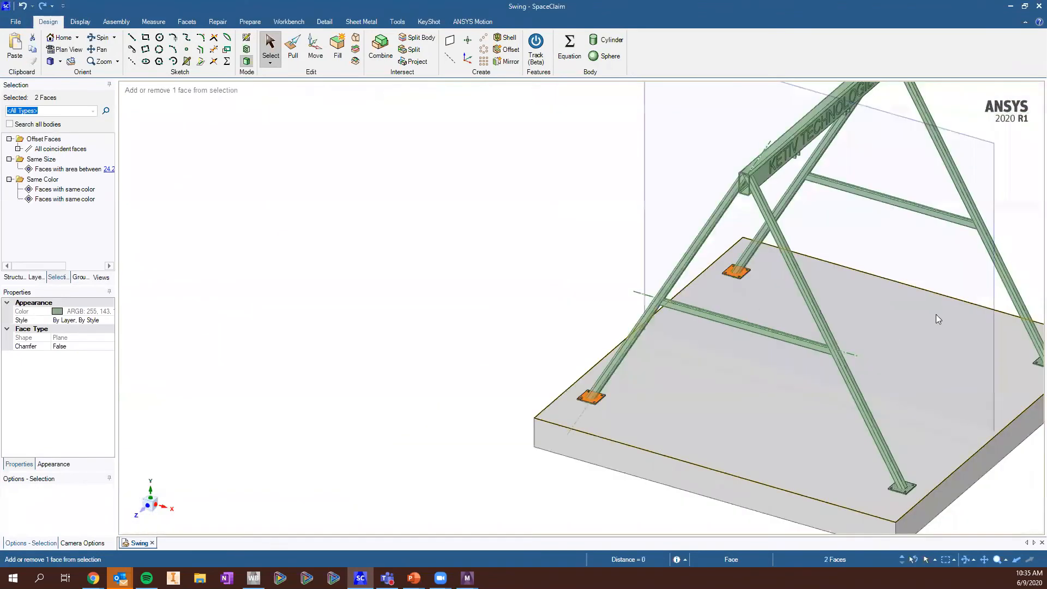
Add the top faces of the two base plates on the opposite side of the slab to the selection
shift+middle_drag(936, 314, 792, 268)
ctrl+click(903, 316)
scroll(540, 424, up, 4)
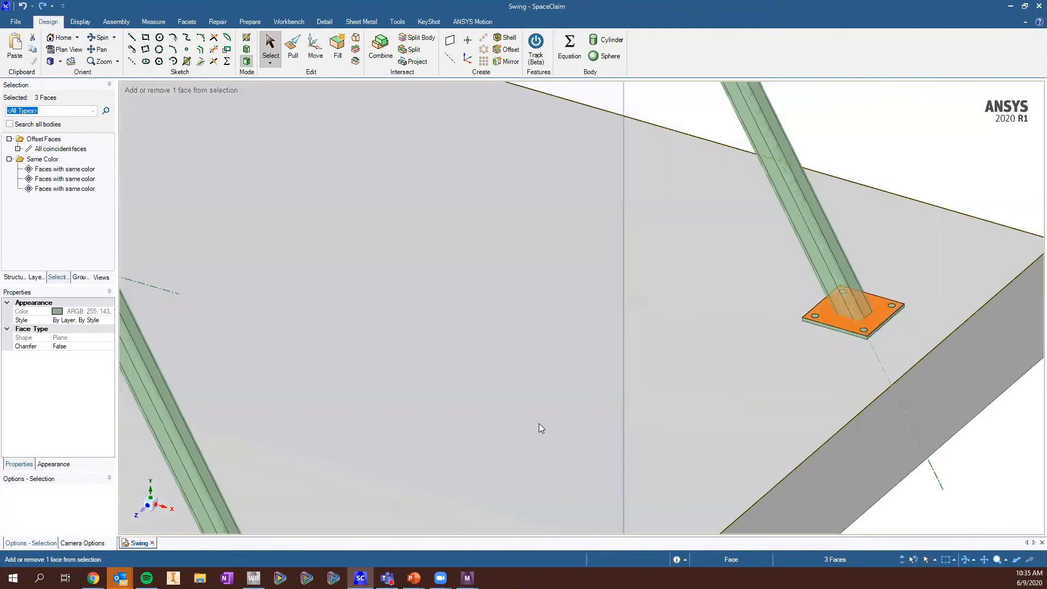
scroll(584, 382, up, 5)
ctrl+click(581, 361)
scroll(369, 265, down, 5)
shift+middle_drag(297, 190, 417, 330)
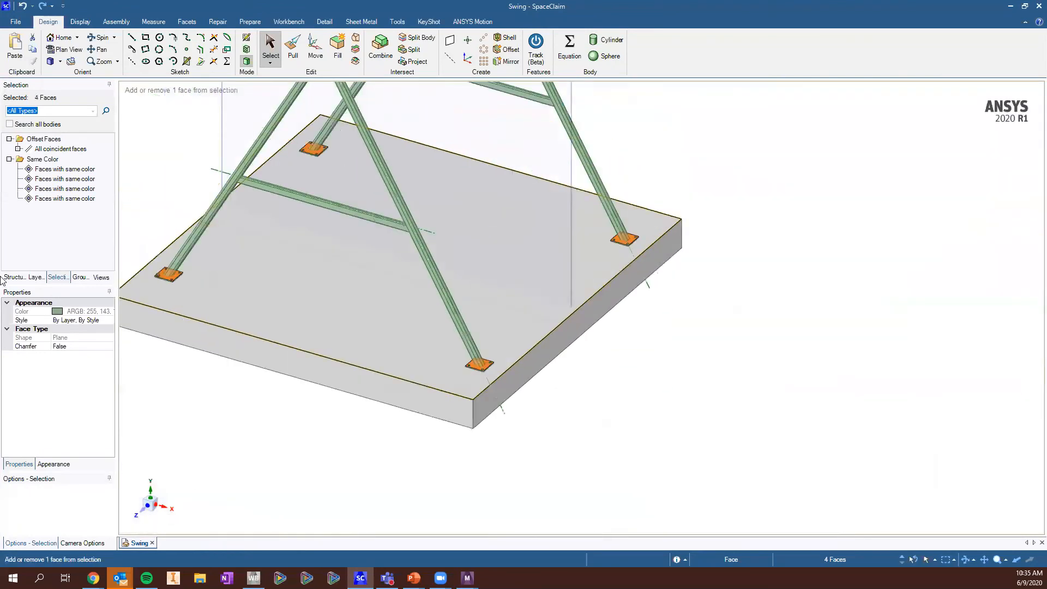
Create a named selection from the four selected base plate faces and clear the face selection
click(80, 278)
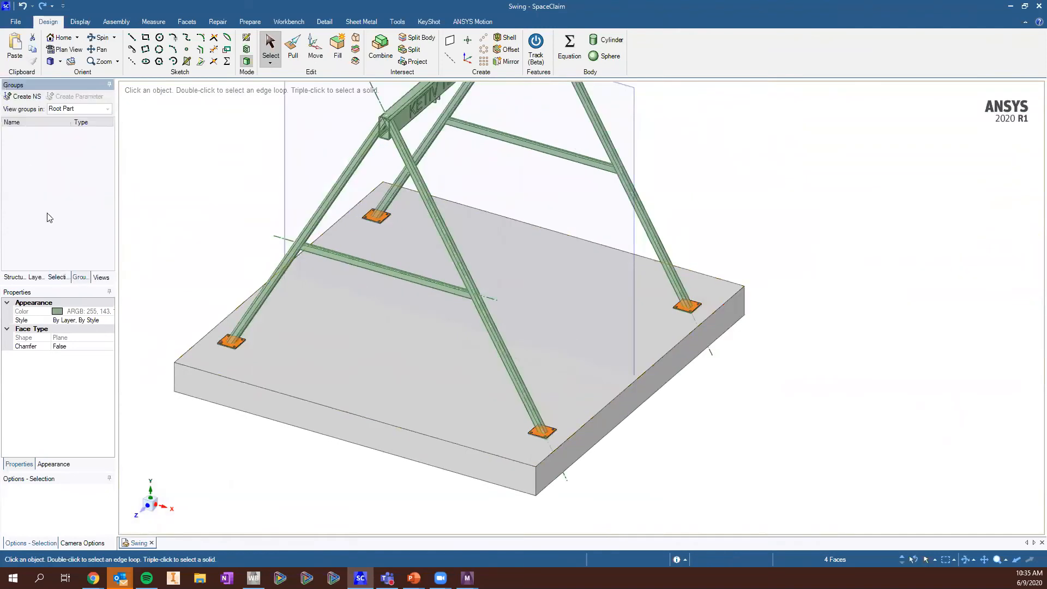
click(27, 98)
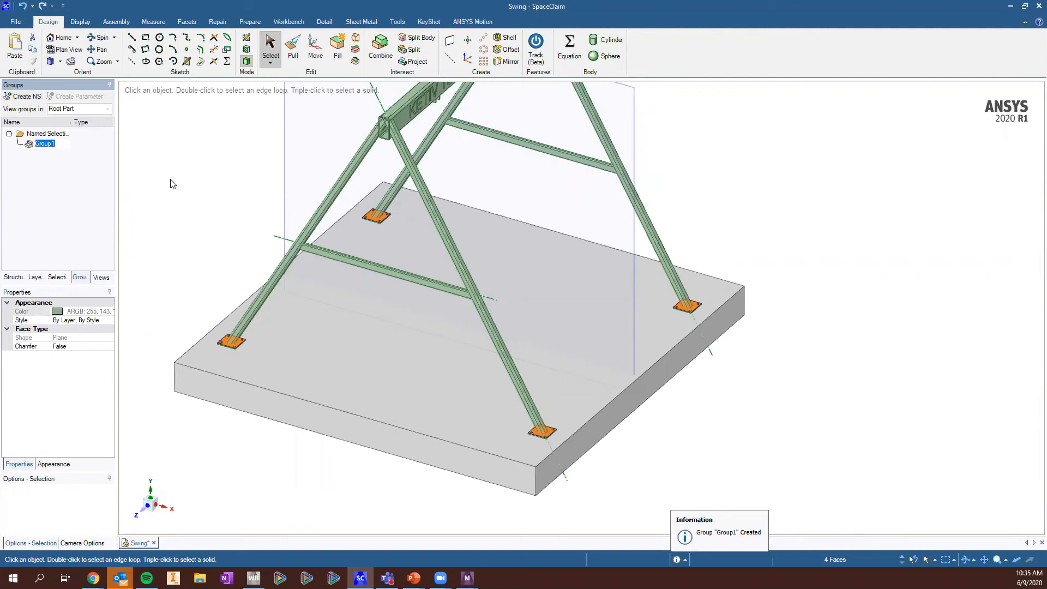
click(171, 181)
click(43, 144)
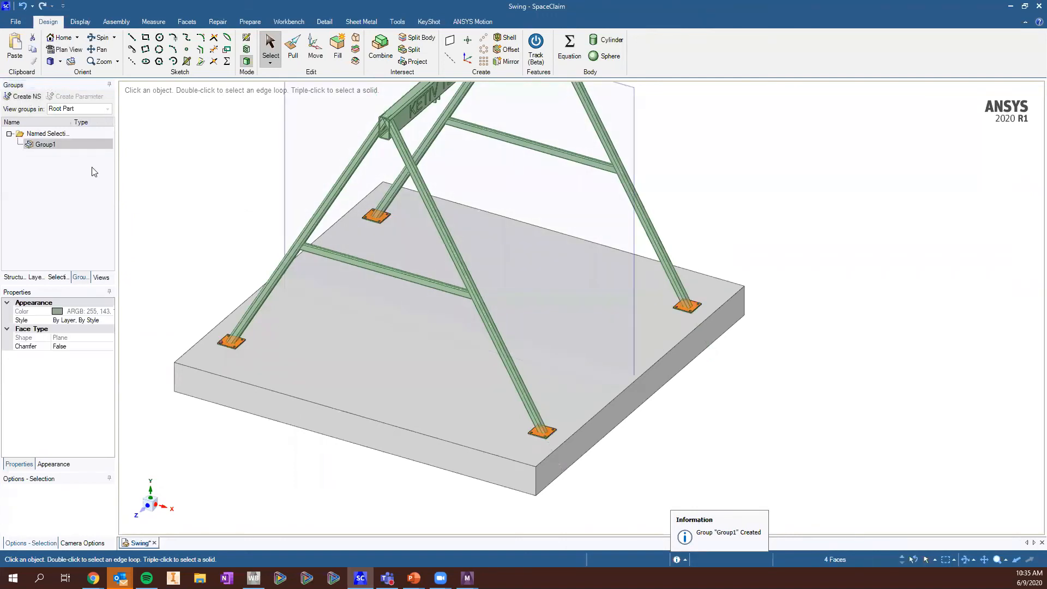
click(48, 146)
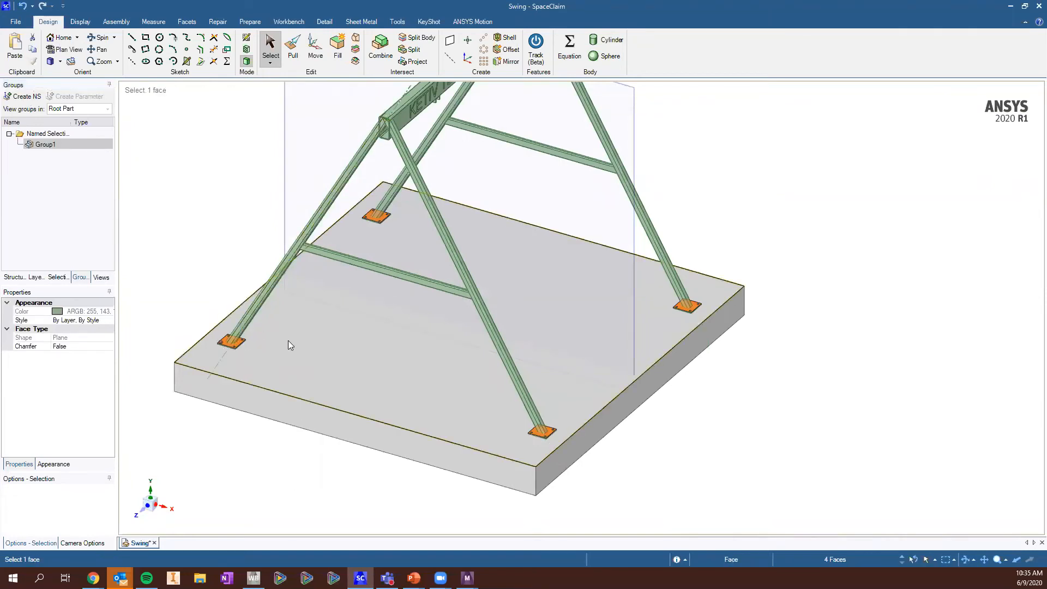
click(184, 251)
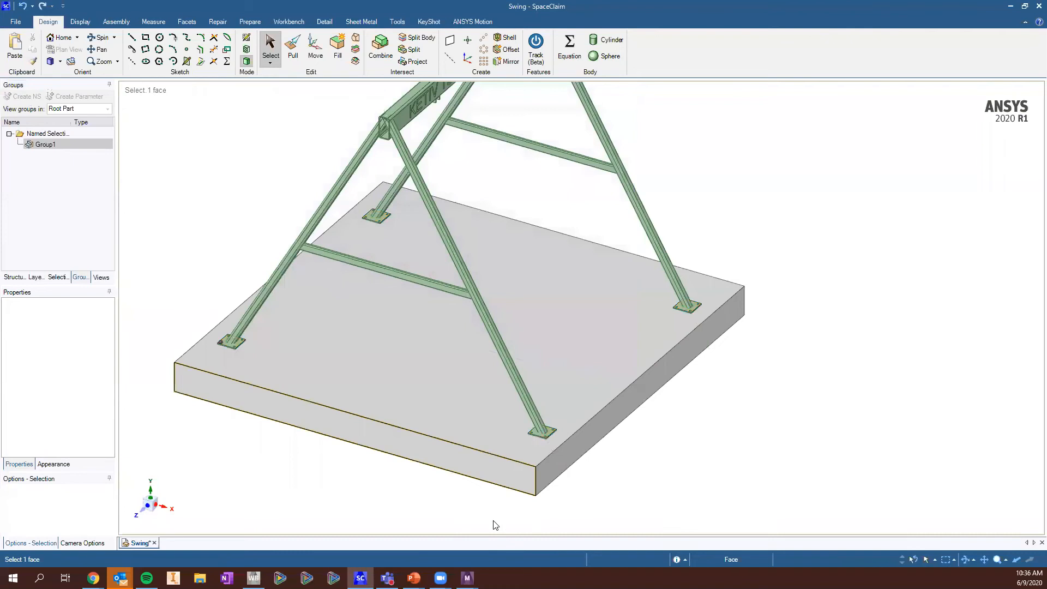
Switch to the A : Solid analysis in Mechanical and examine the faces scoped to the Fixed Area named selection
mouse_move(467, 578)
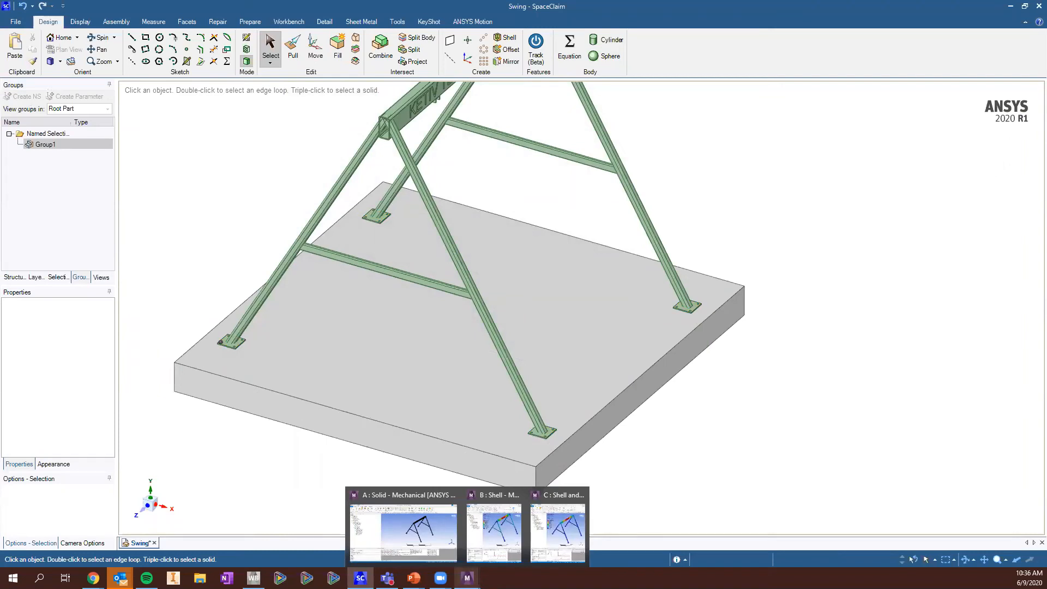
click(432, 534)
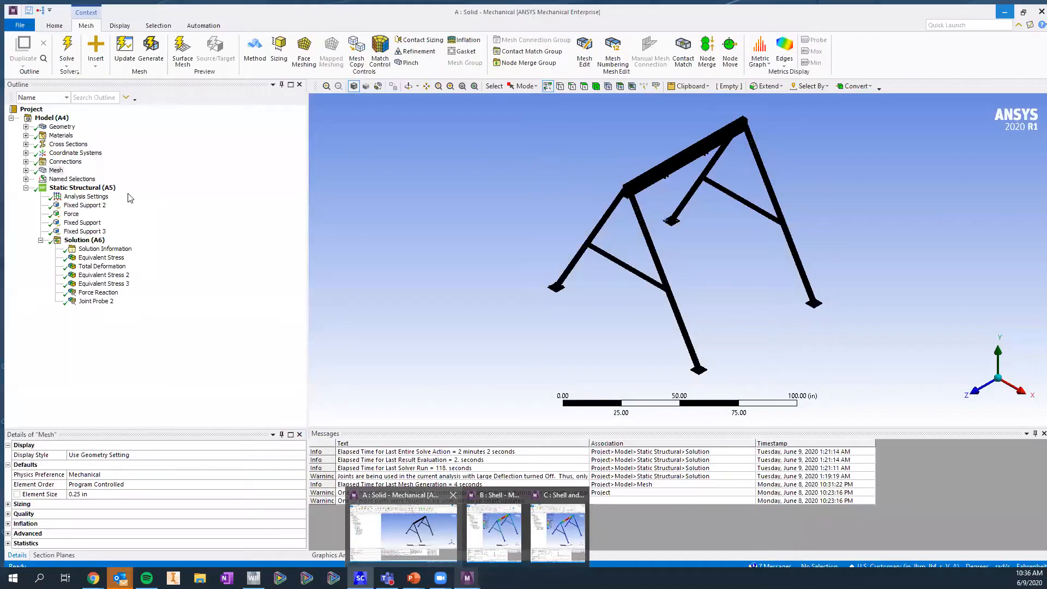
click(21, 174)
click(63, 175)
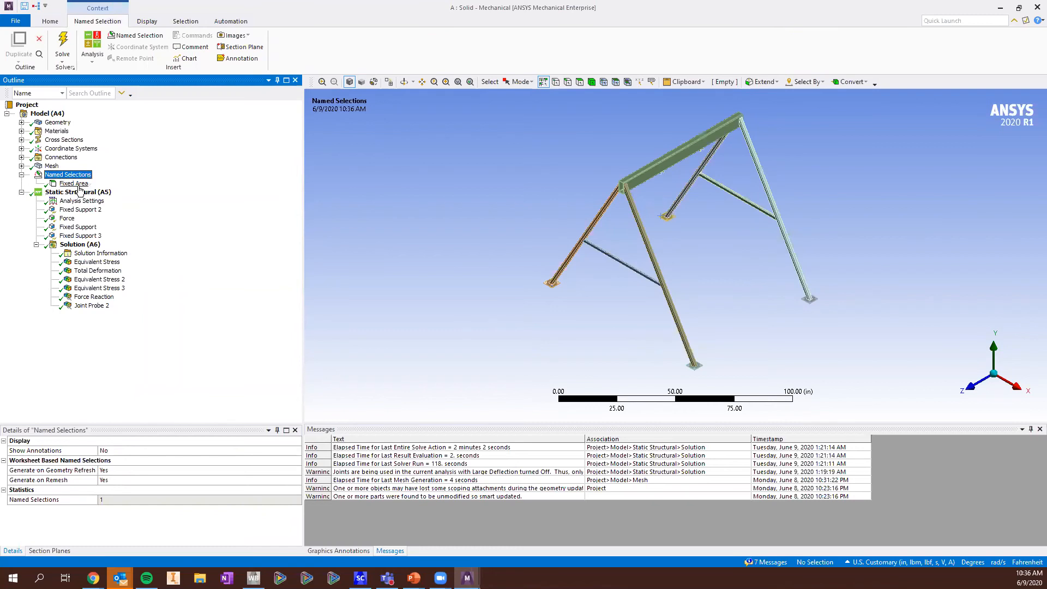
click(78, 184)
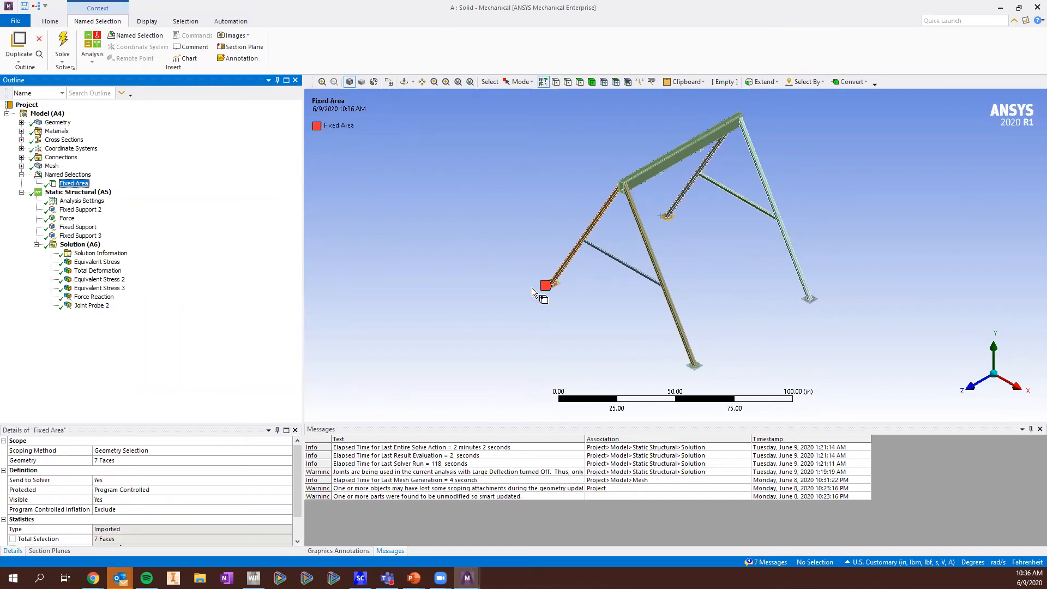
middle_drag(608, 311, 474, 199)
scroll(594, 175, up, 3)
ctrl+middle_drag(376, 171, 594, 174)
scroll(594, 175, up, 3)
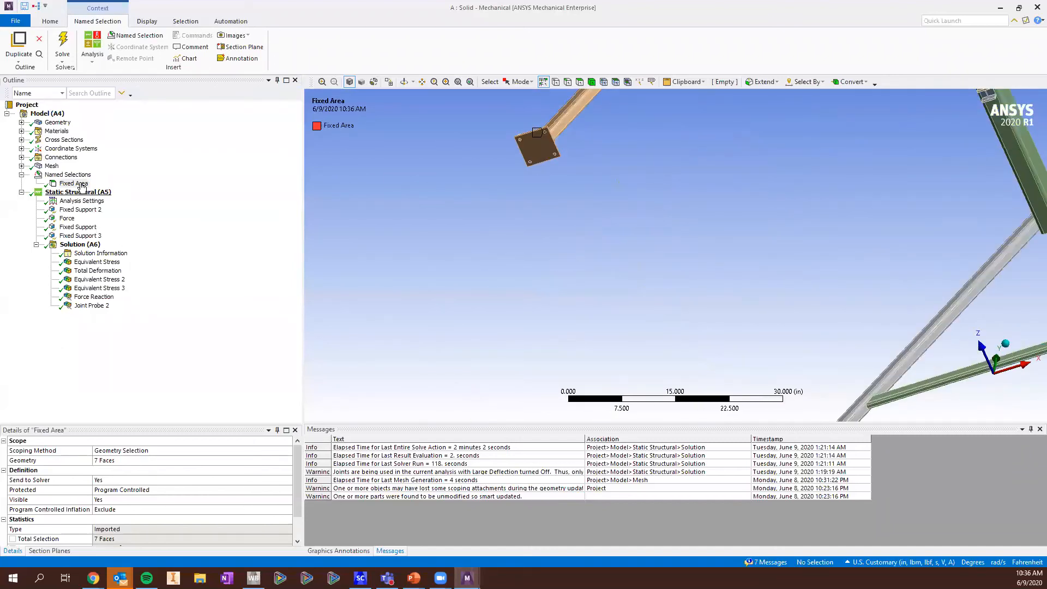
Insert a Force load under Static Structural (A5)
middle_drag(603, 182, 644, 292)
scroll(656, 293, down, 3)
ctrl+middle_drag(587, 266, 507, 229)
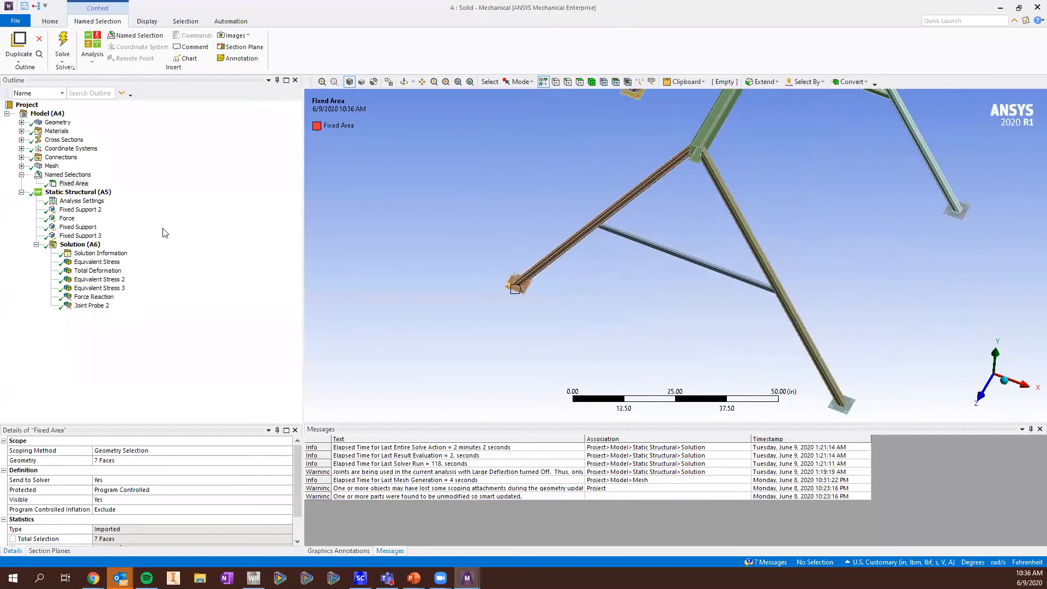
right_click(93, 194)
mouse_move(127, 200)
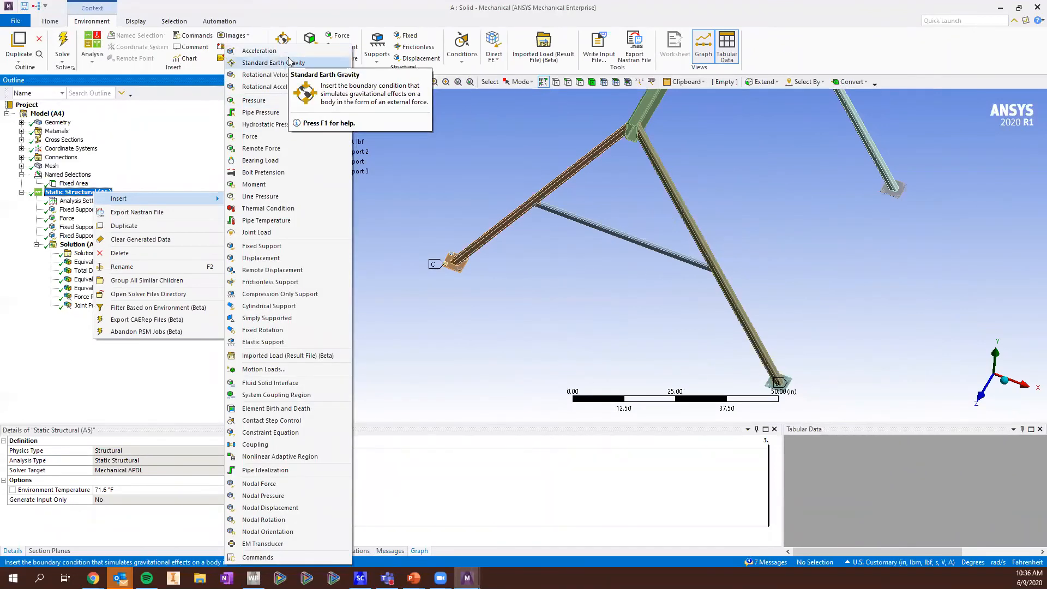
click(298, 138)
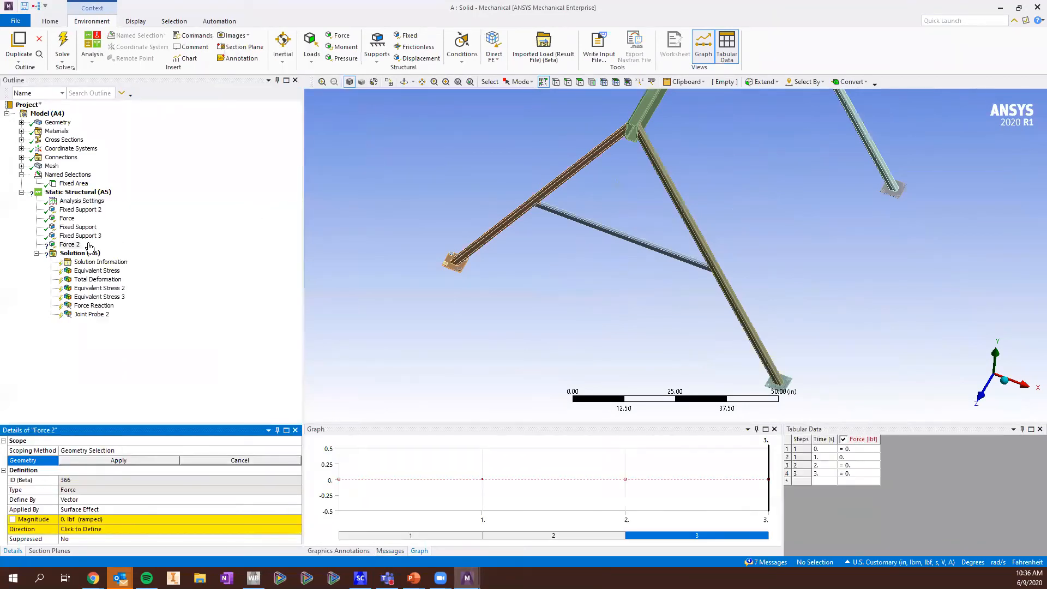
Scope the new force by named selection to Fixed Area and open its magnitude for editing
click(106, 453)
click(297, 451)
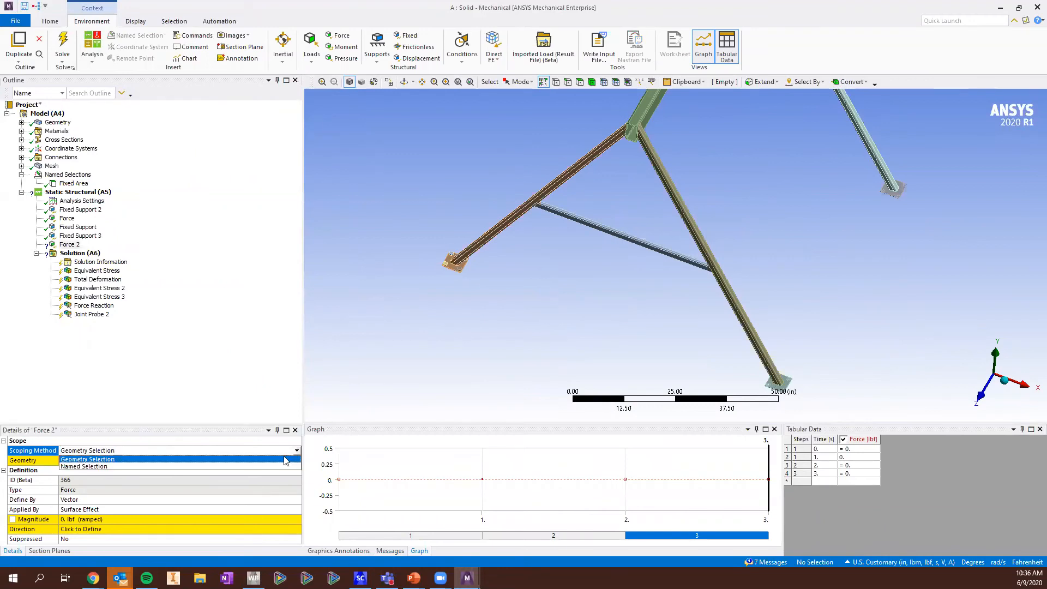
click(100, 467)
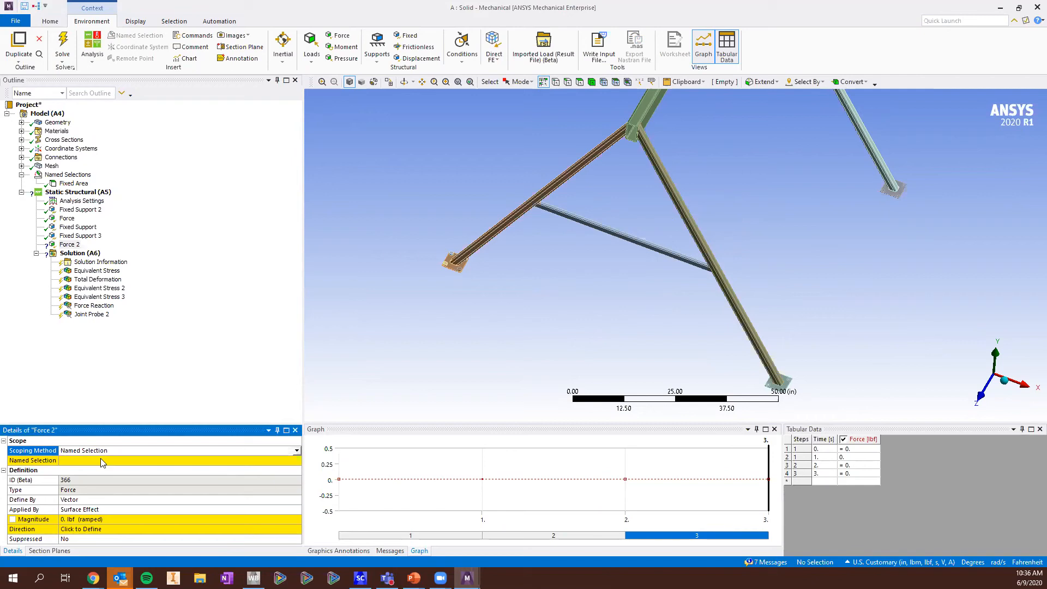
click(101, 461)
click(261, 469)
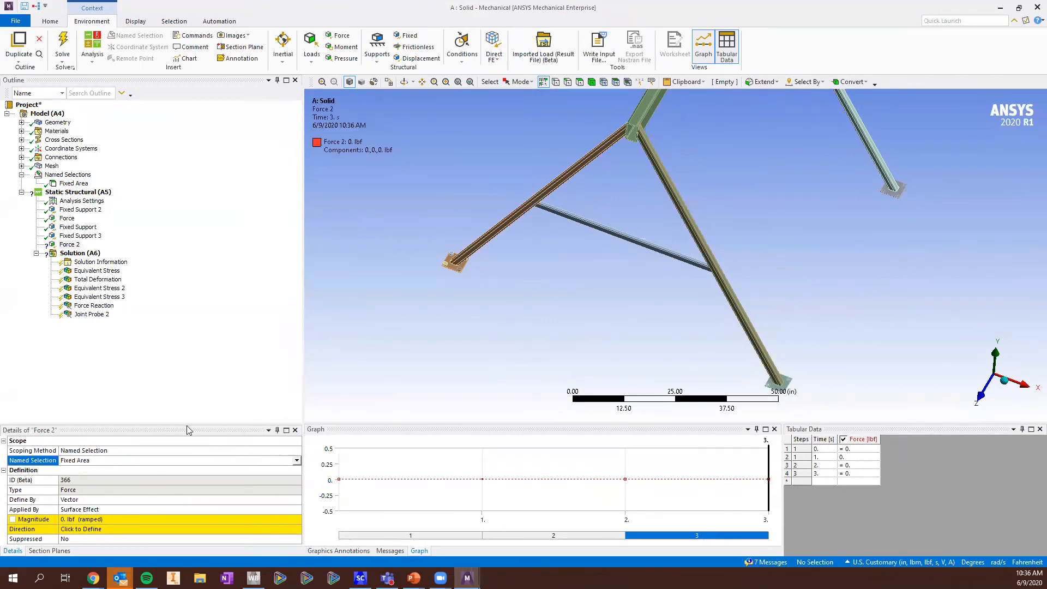
click(112, 517)
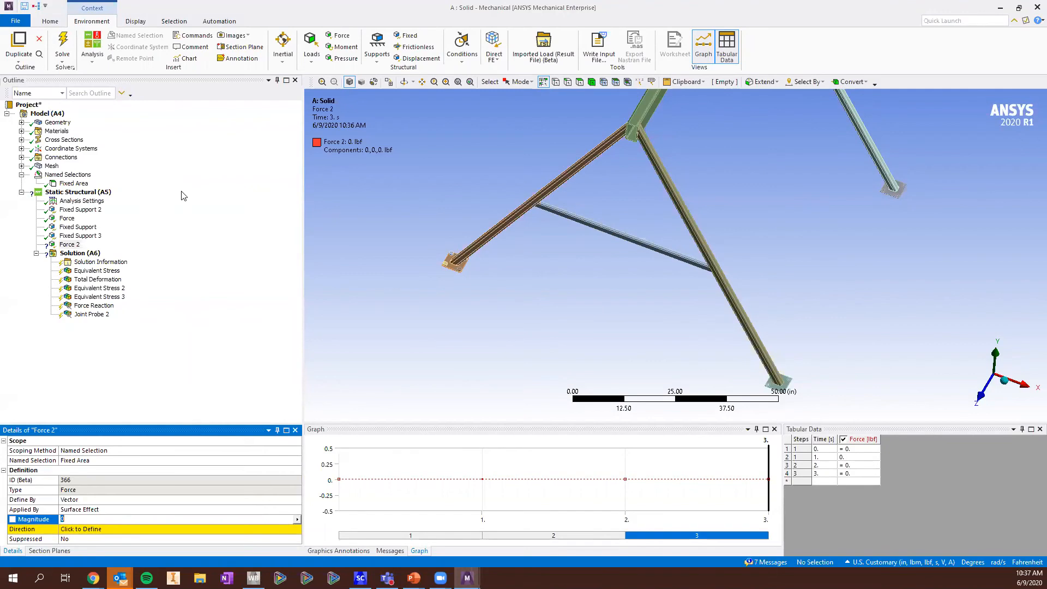
middle_drag(687, 258, 644, 95)
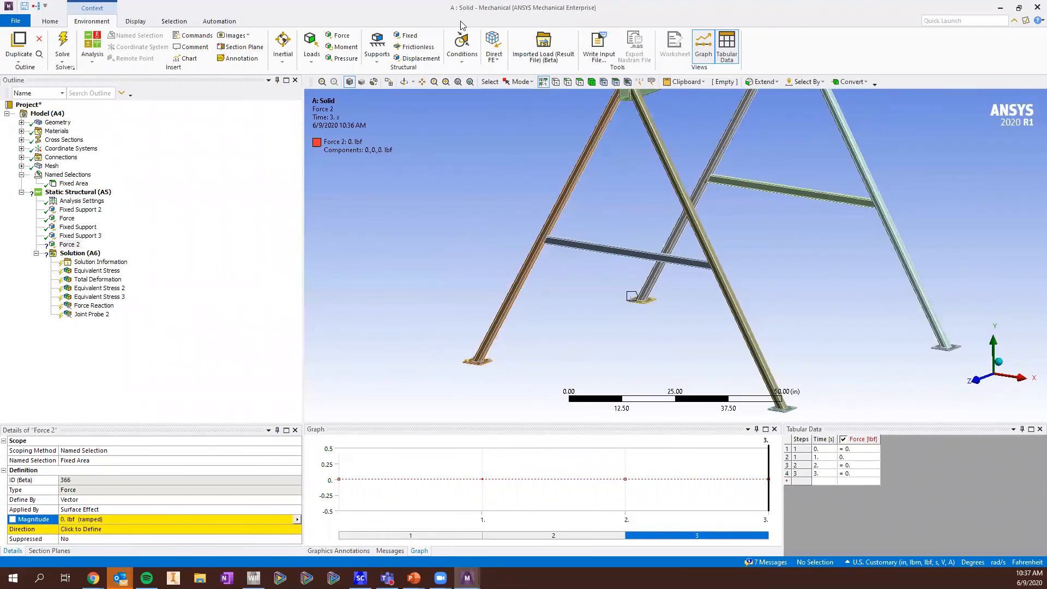
scroll(463, 25, down, 3)
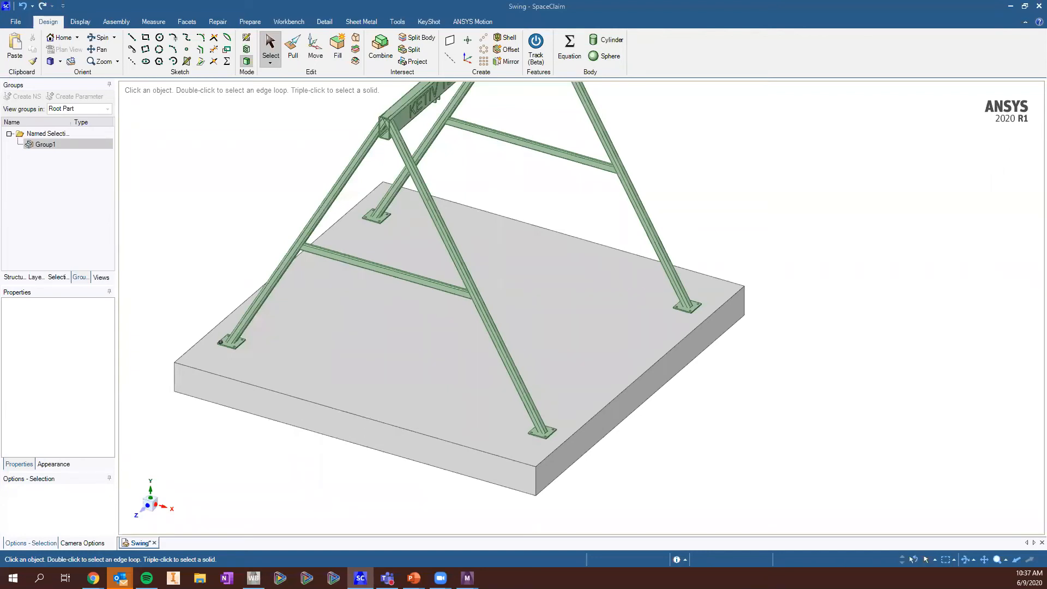
Switch to the Swing model in SpaceClaim, show its structure tree and examine the open end of the top beam
click(354, 261)
scroll(214, 224, down, 3)
click(10, 277)
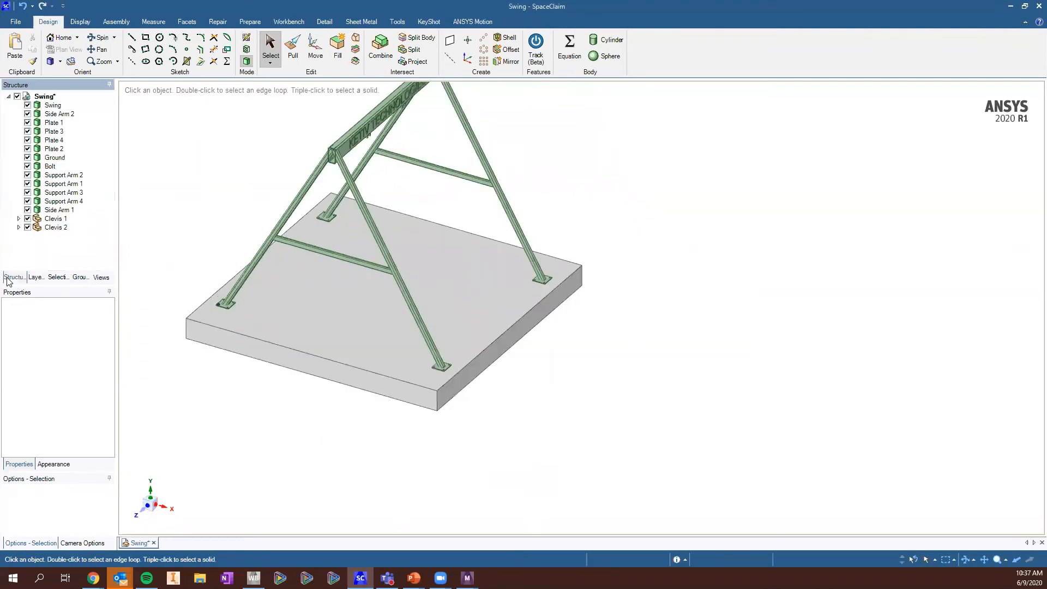
scroll(231, 191, up, 3)
click(364, 142)
scroll(402, 318, up, 5)
click(401, 319)
scroll(352, 142, down, 1)
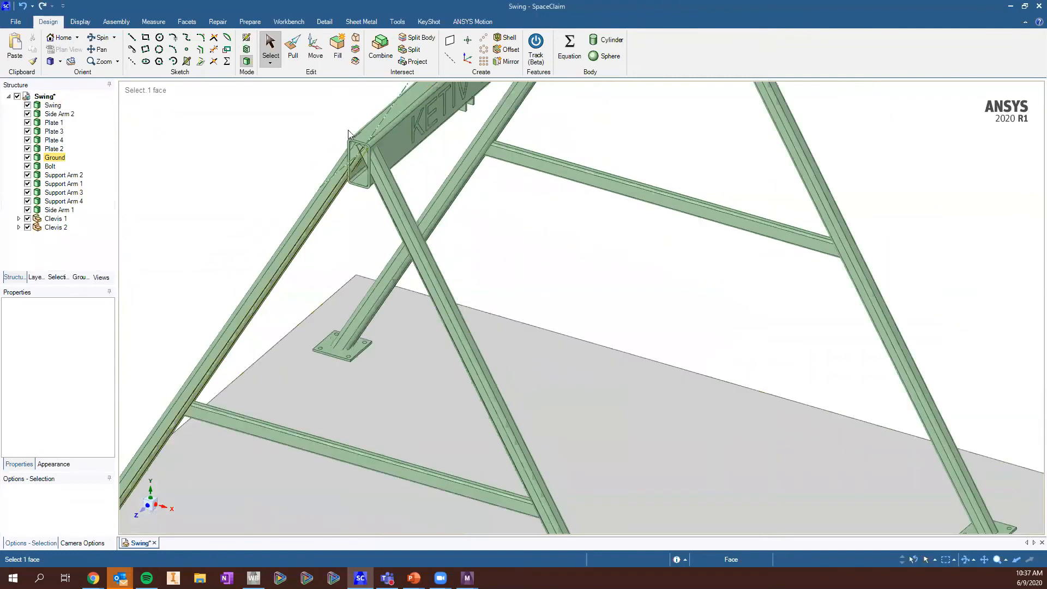
scroll(349, 142, down, 1)
scroll(396, 224, up, 6)
click(398, 141)
scroll(409, 136, up, 1)
scroll(391, 226, up, 2)
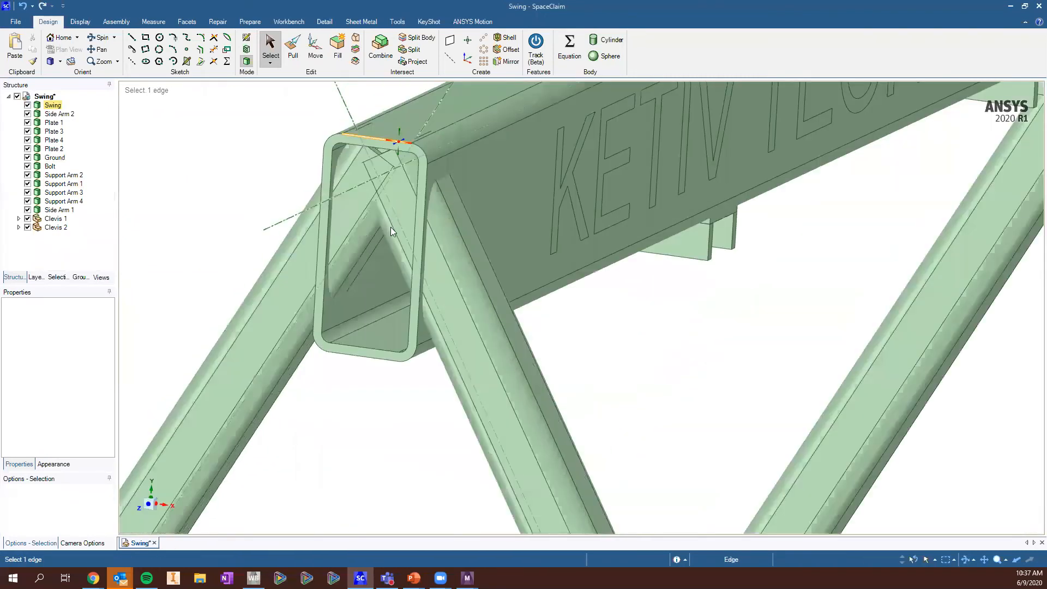
Select a face on each of Support Arm 3 and Support Arm 1 inside the top beam and hide all other bodies
middle_drag(391, 227, 393, 217)
click(393, 217)
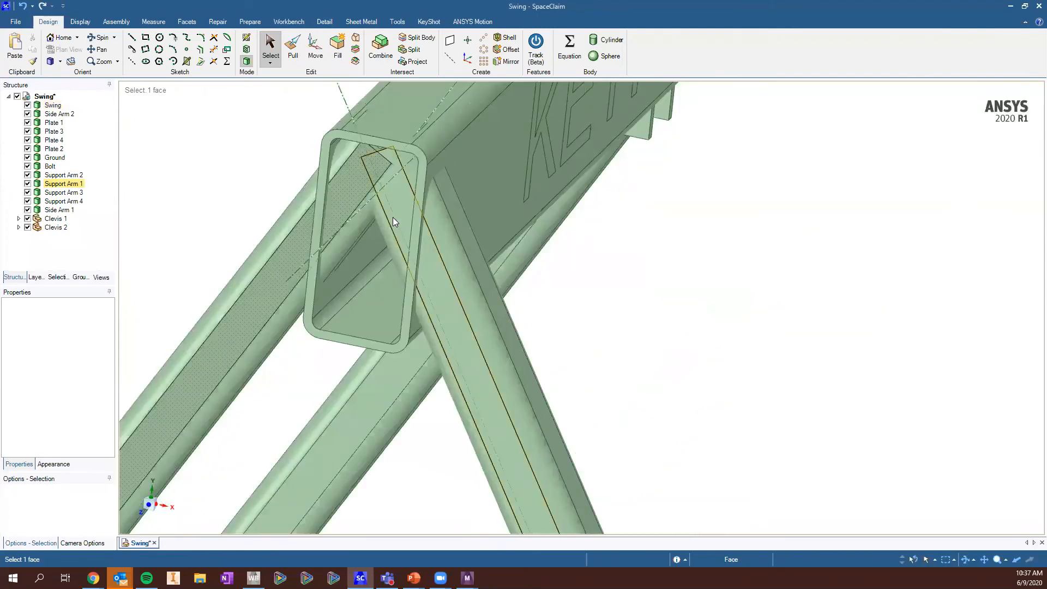
click(393, 217)
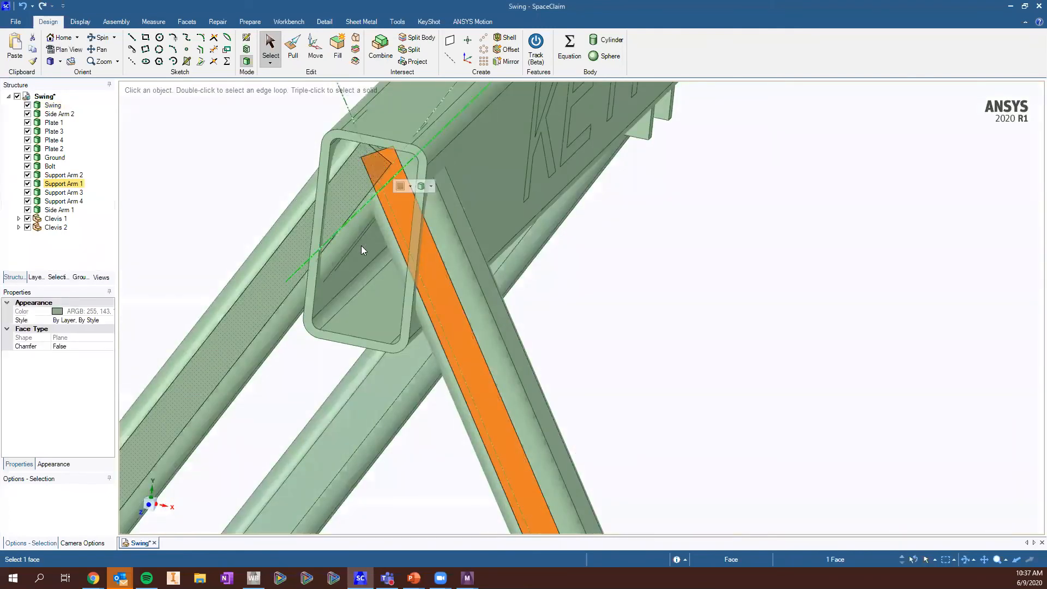
scroll(361, 246, up, 1)
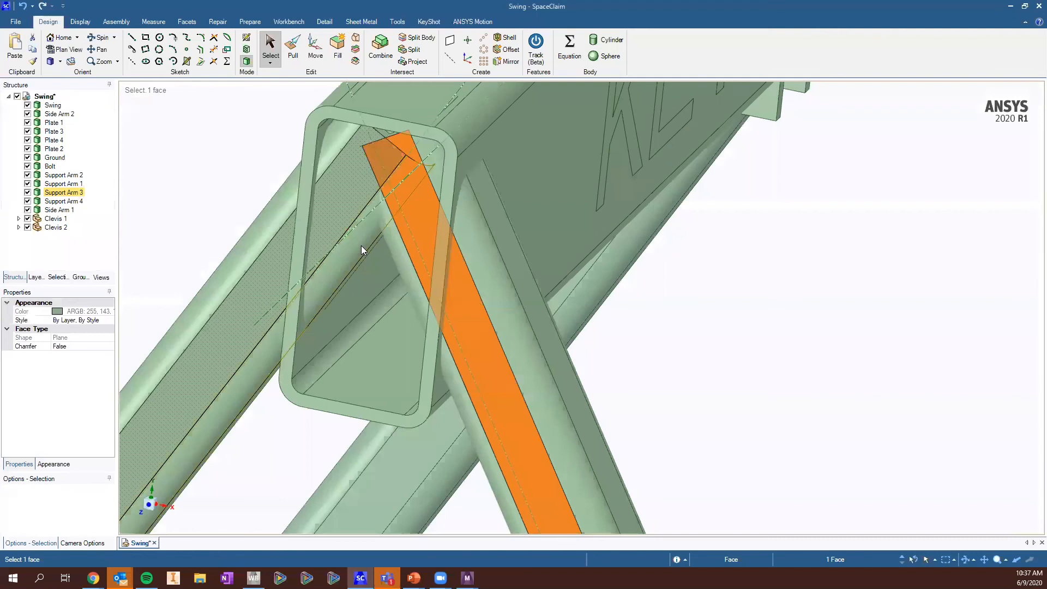
click(362, 235)
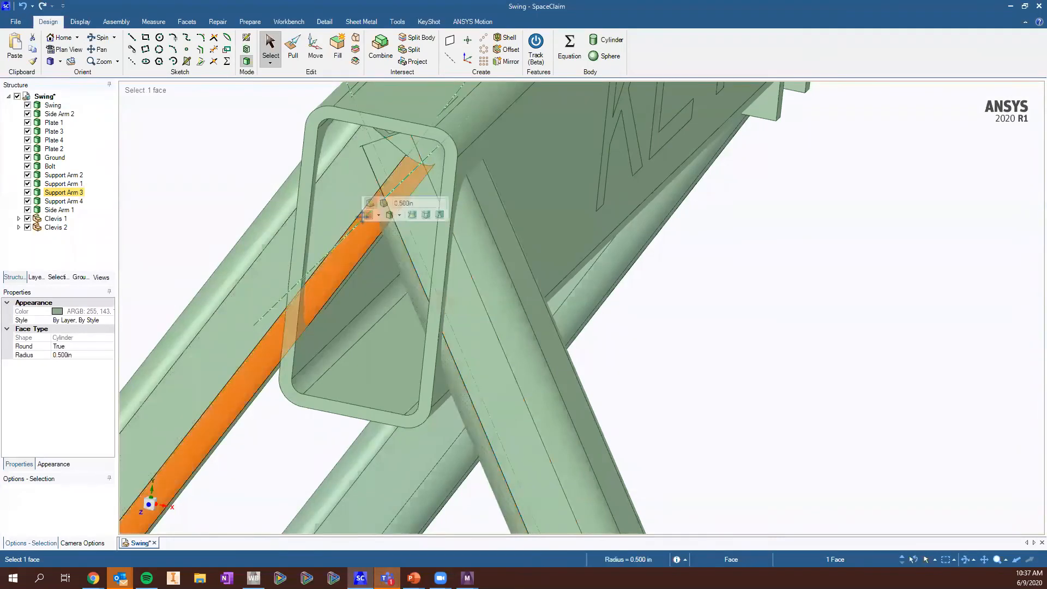
middle_drag(380, 265, 379, 257)
click(380, 257)
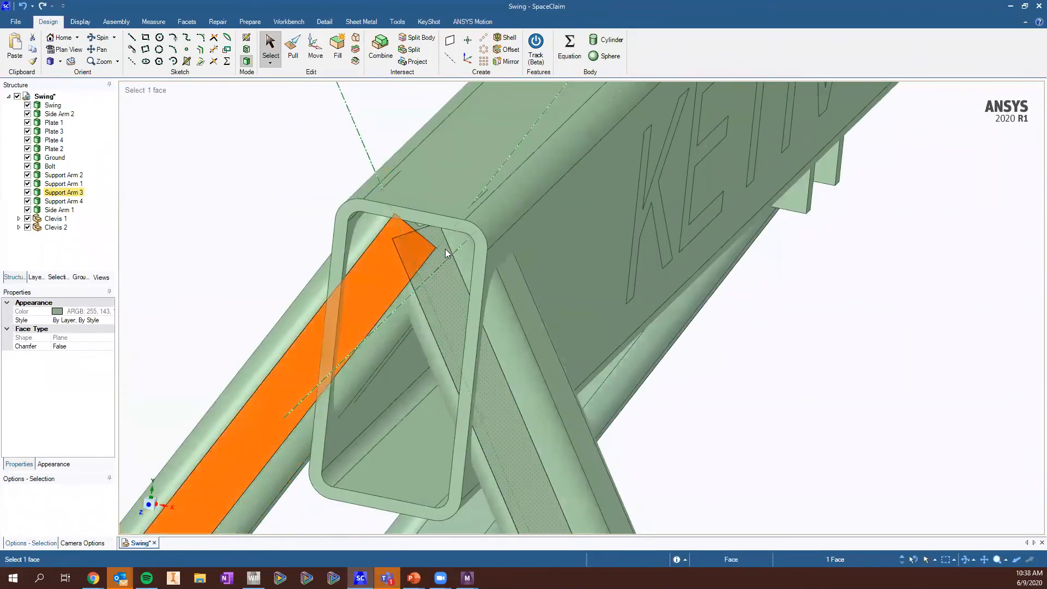
scroll(445, 249, up, 1)
ctrl+click(472, 244)
right_click(381, 249)
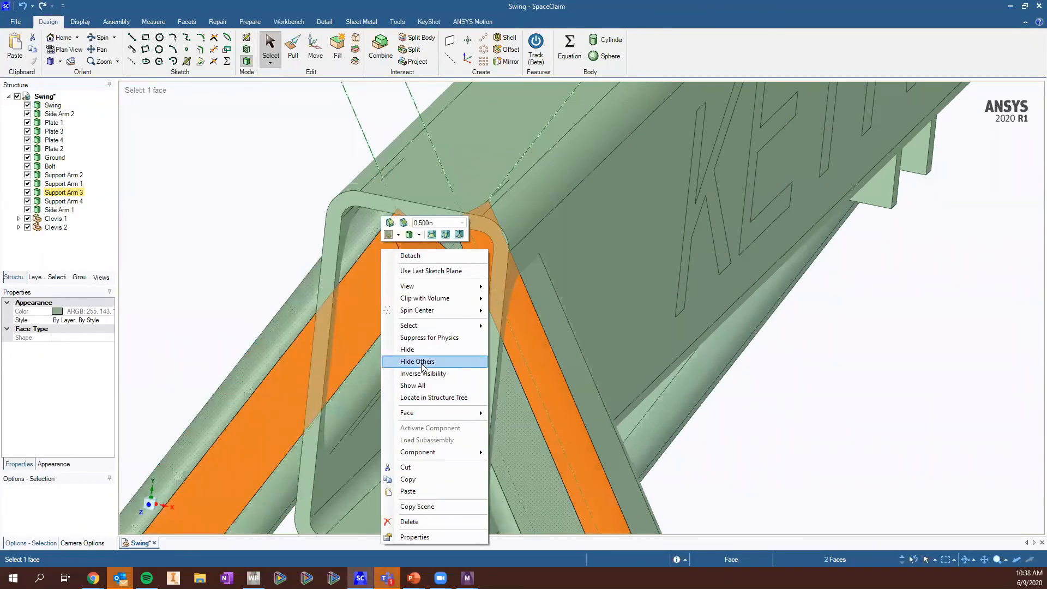
click(423, 362)
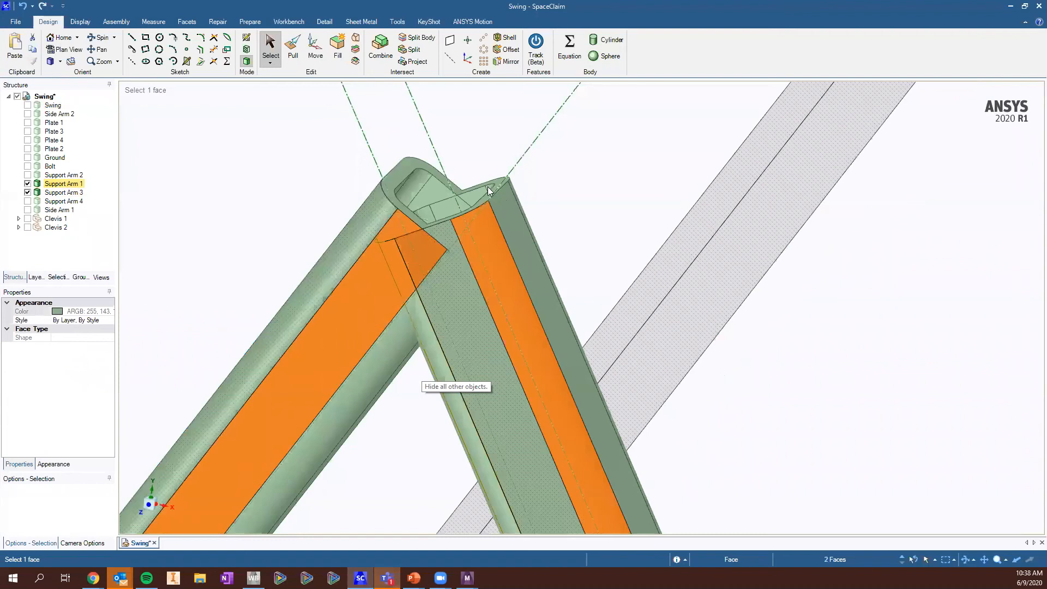
Pull the upper end face of Support Arm 1 outward so the arm extends past Support Arm 3
scroll(487, 192, up, 1)
click(455, 163)
click(499, 186)
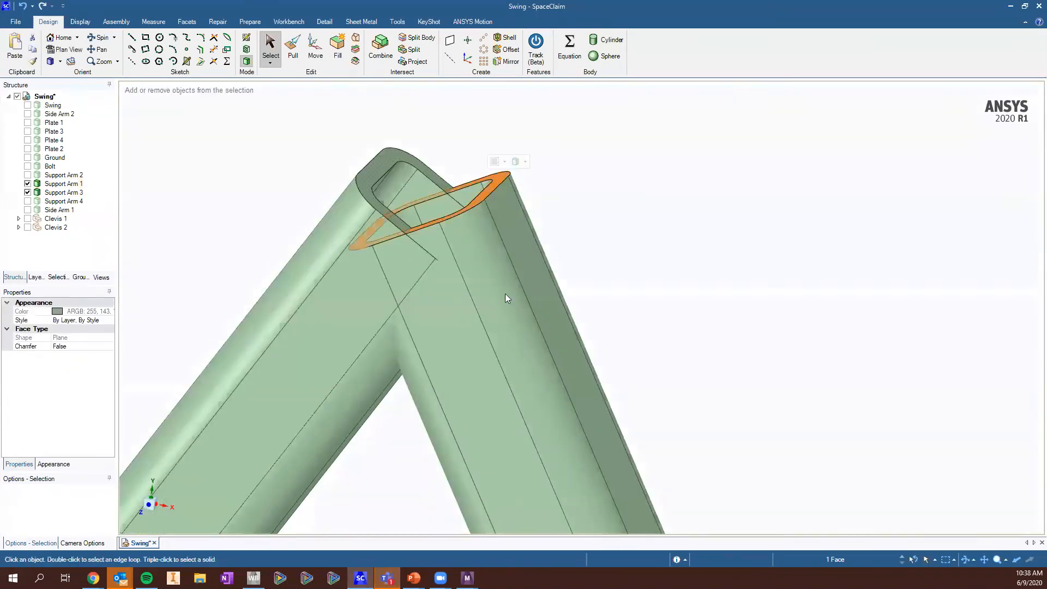
scroll(505, 294, down, 1)
scroll(380, 94, up, 1)
click(293, 49)
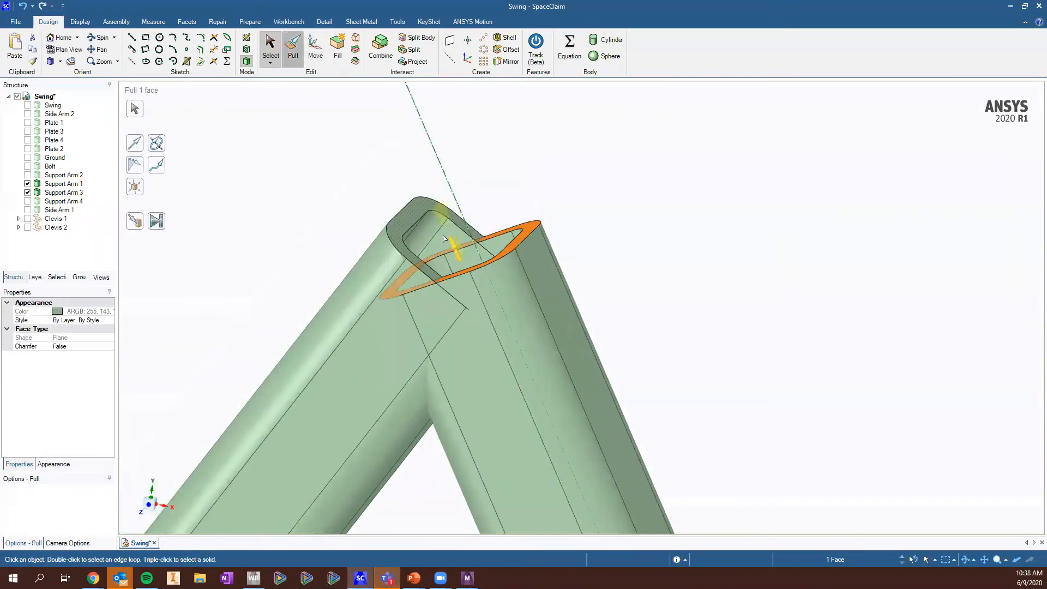
drag(461, 241, 377, 127)
click(308, 295)
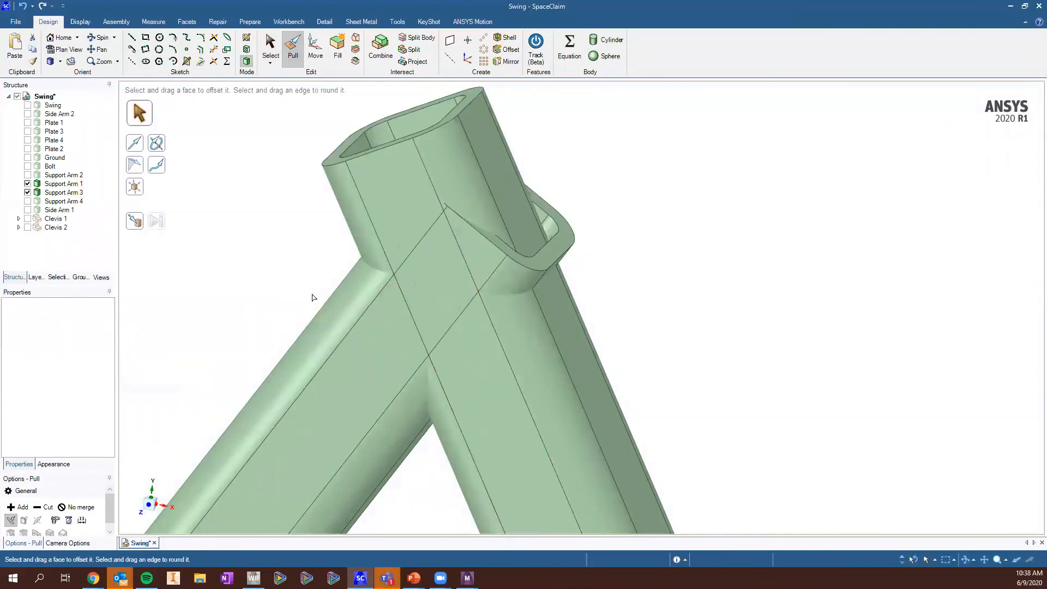
Select the whole Support Arm 3 body and examine where it overlaps the extended Support Arm 1
key(s)
click(349, 397)
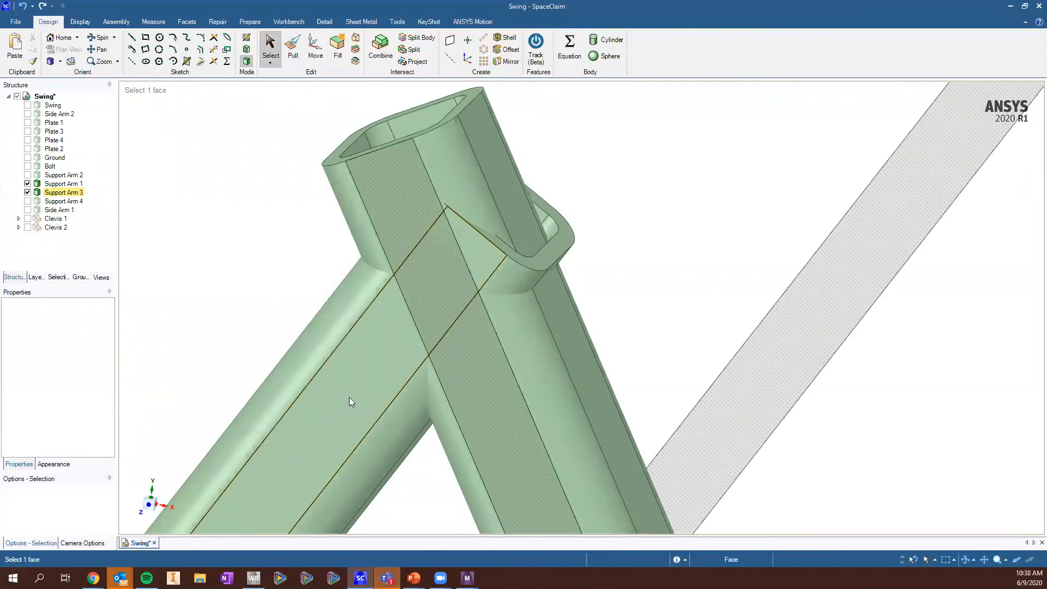
click(66, 194)
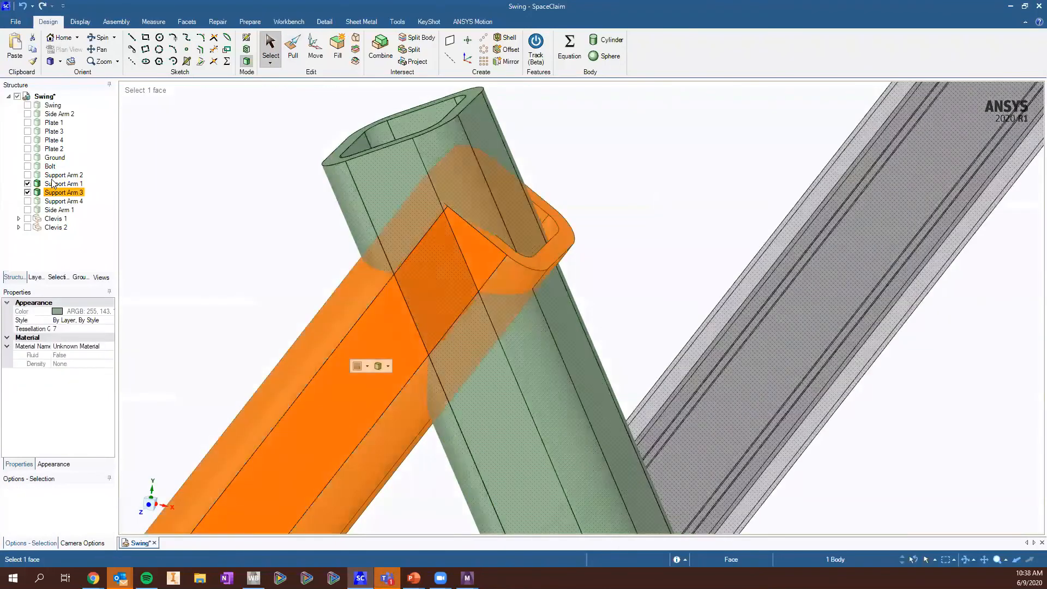
click(276, 207)
scroll(516, 241, down, 5)
mouse_move(516, 244)
middle_down()
mouse_move(507, 293)
mouse_move(503, 178)
mouse_move(501, 200)
middle_up()
scroll(500, 199, up, 4)
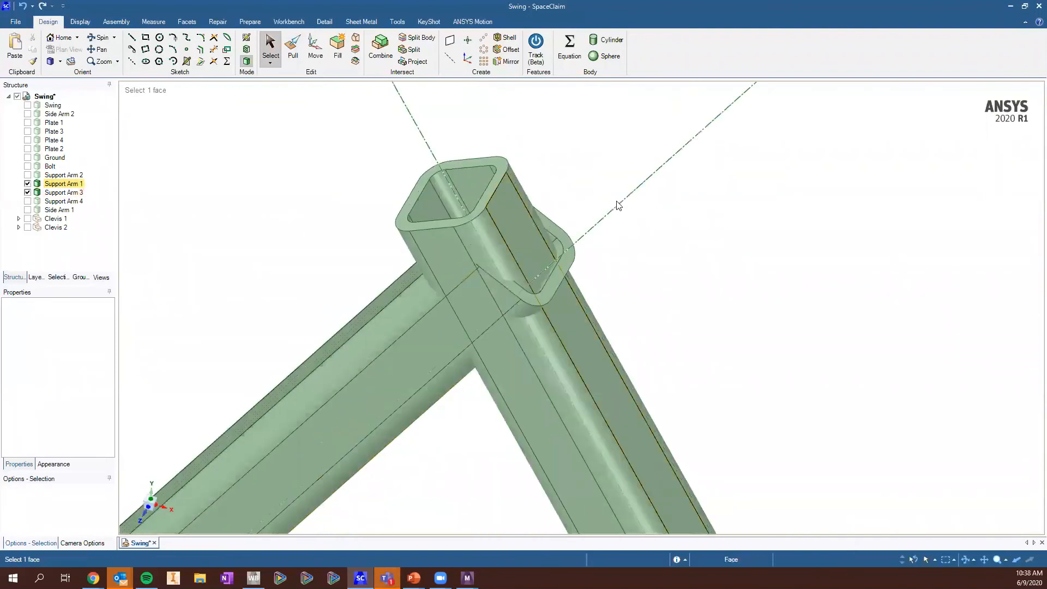
Undo the pull on Support Arm 1's end face and clear the selection
click(417, 290)
key(p)
key(ctrl+z)
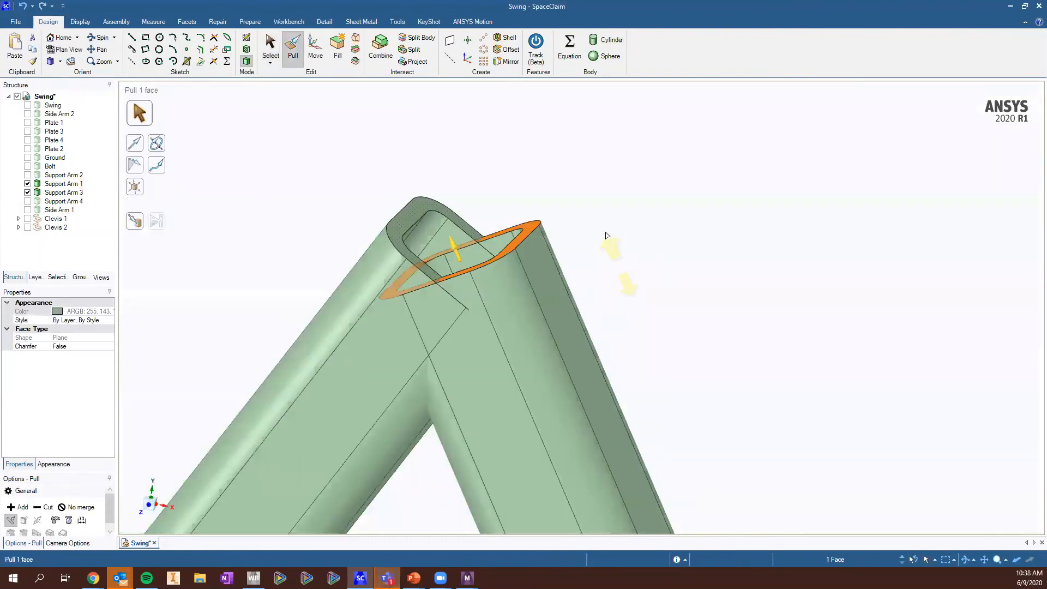
key(Escape)
key(Escape)
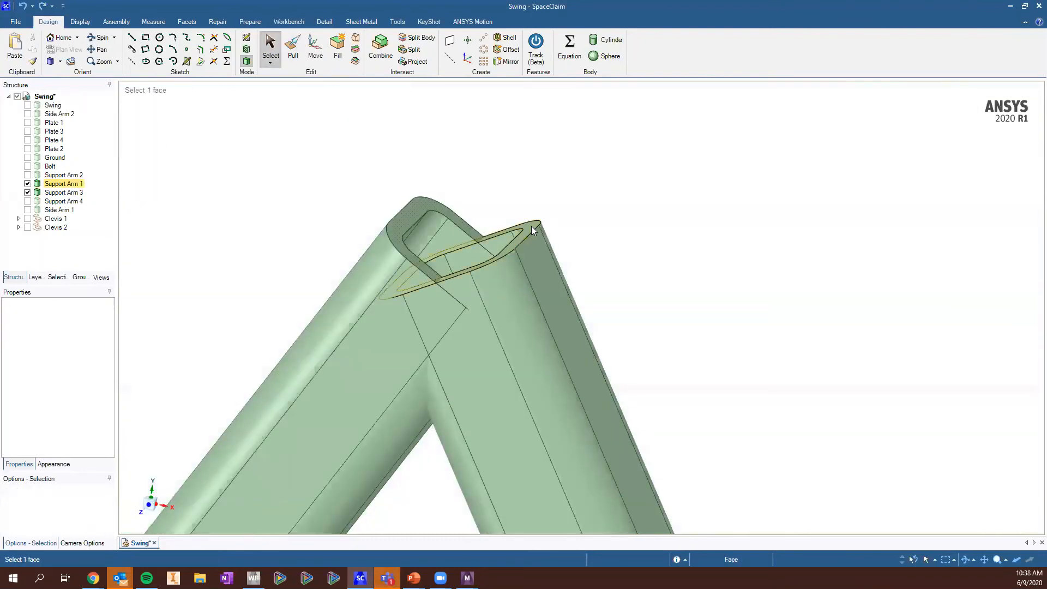
Use Pull on Support Arm 1's upper end face to review the Add, Cut and No merge options, leaving the geometry as is
click(532, 226)
click(294, 48)
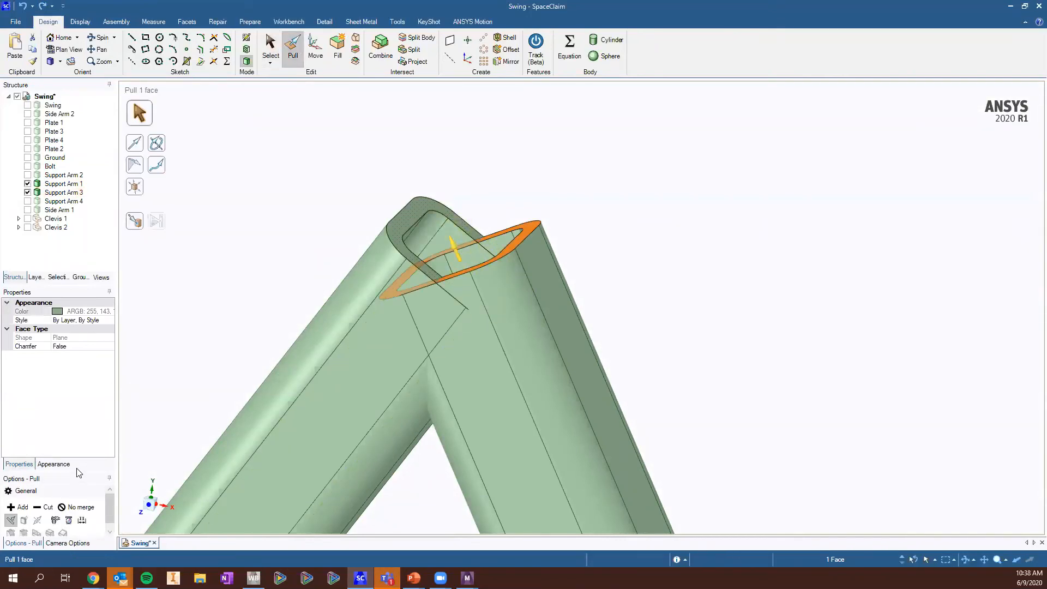
drag(76, 473, 70, 366)
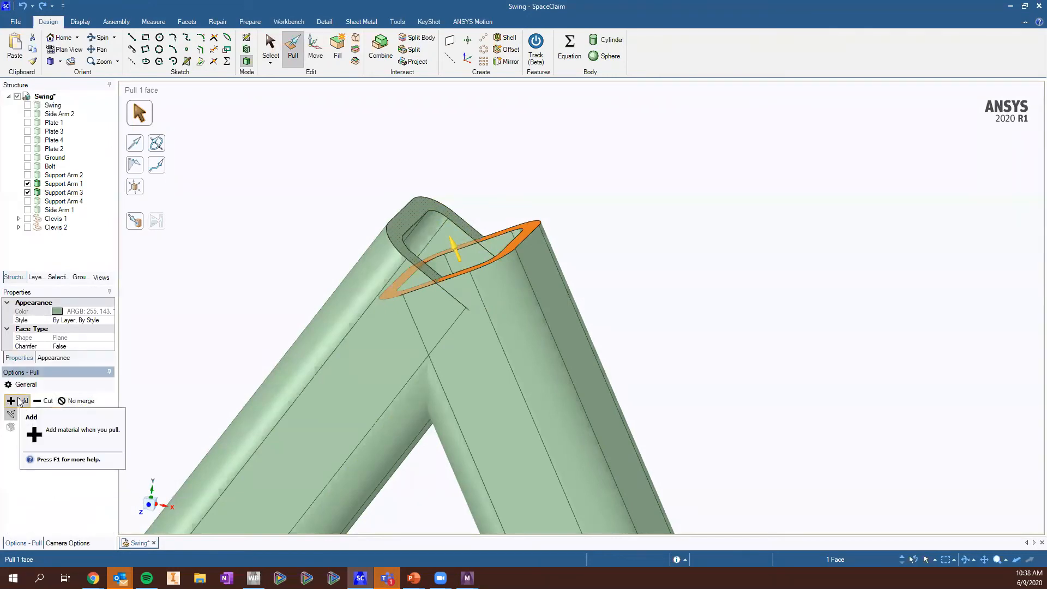
click(45, 402)
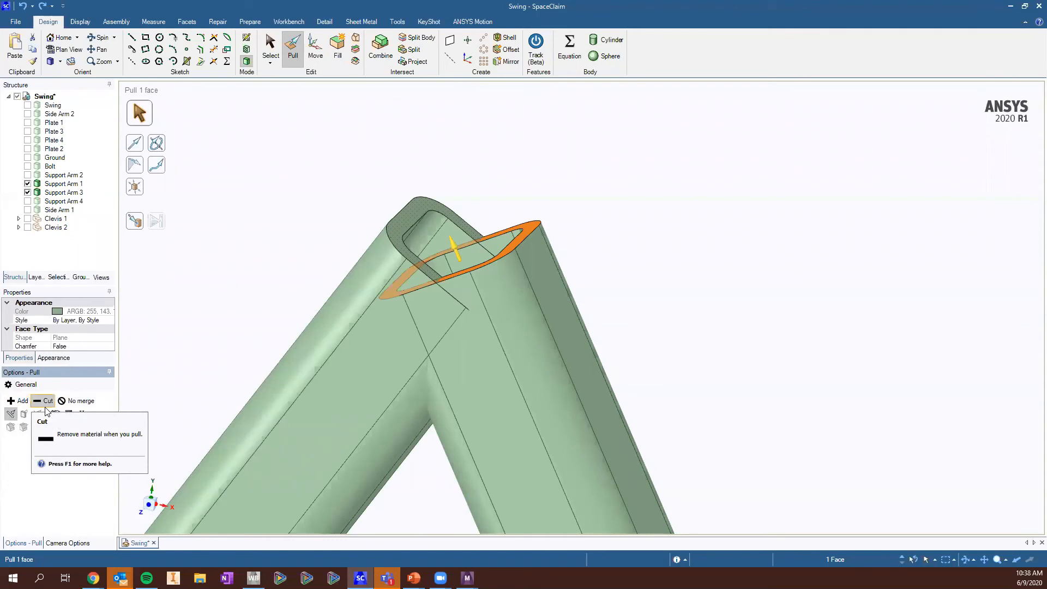
click(78, 402)
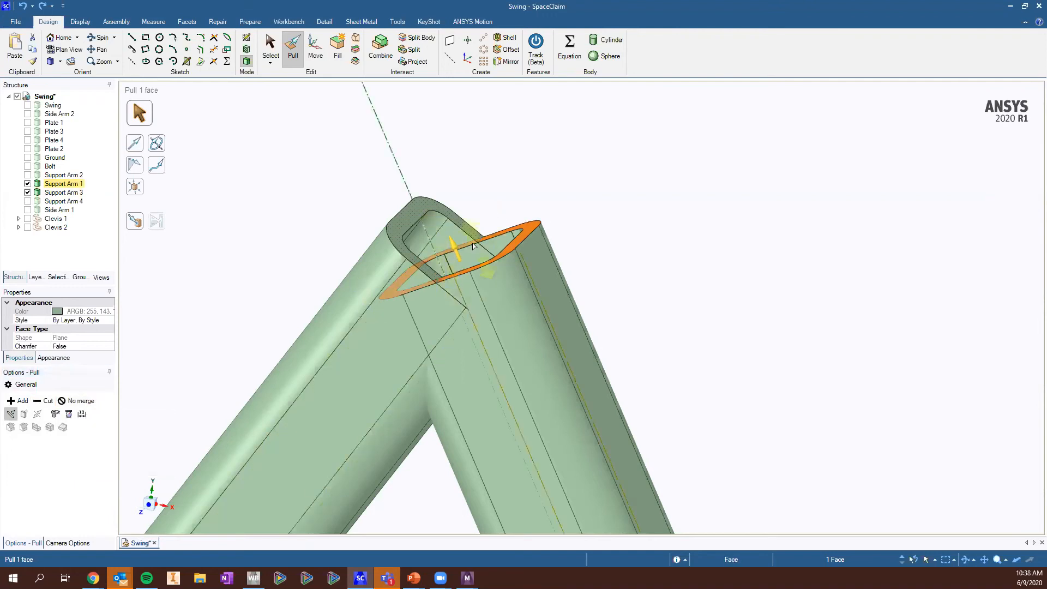
click(659, 299)
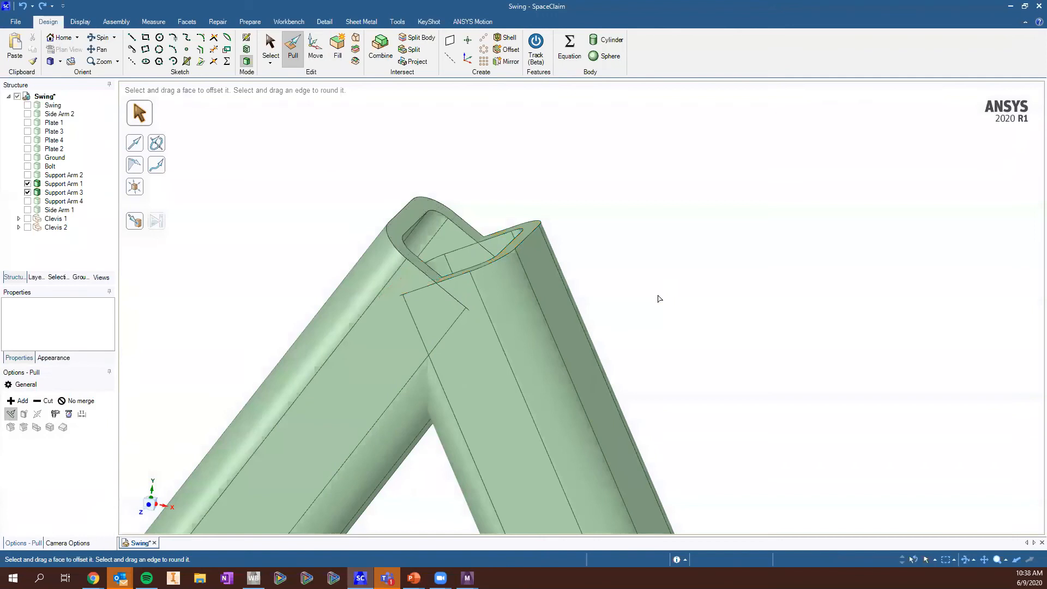
key(s)
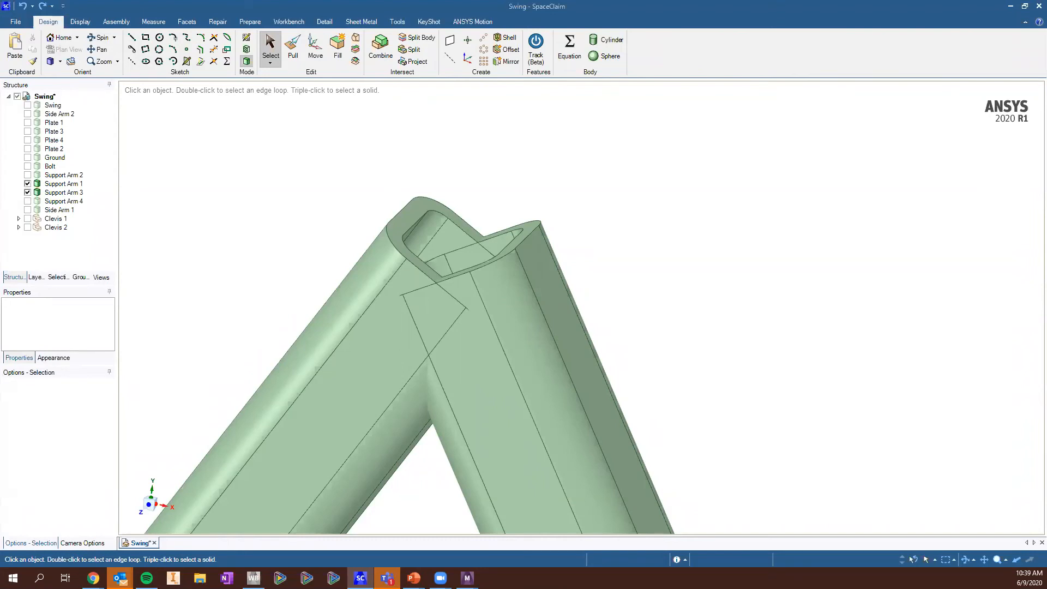
Examine the joint between Support Arm 1 and Support Arm 3 and the full length of both arms
click(536, 253)
scroll(538, 252, up, 3)
scroll(539, 252, up, 4)
scroll(539, 252, down, 10)
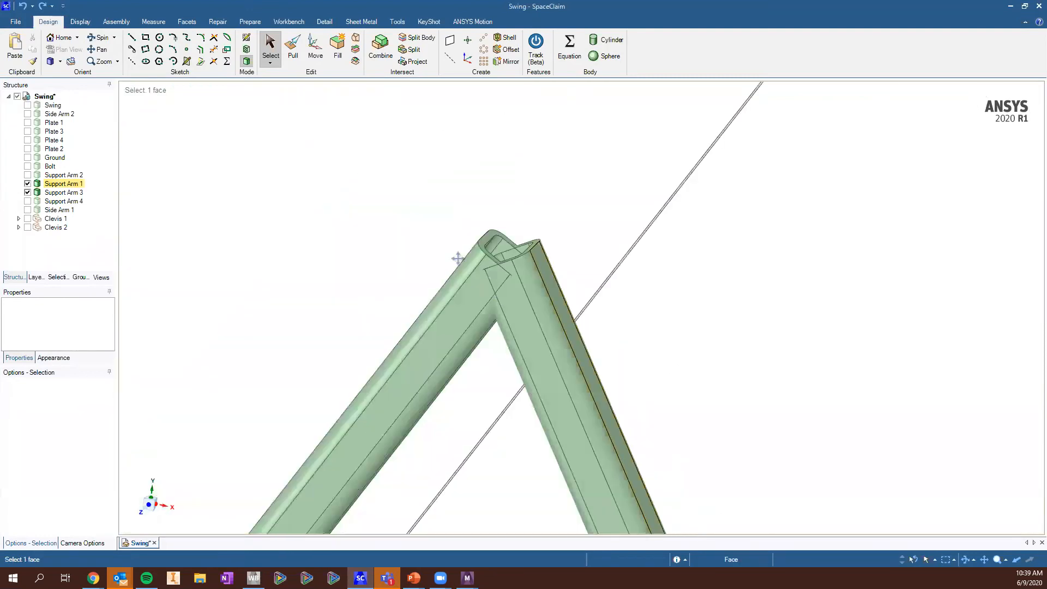
click(472, 289)
scroll(471, 290, up, 2)
scroll(496, 393, down, 4)
scroll(484, 322, up, 2)
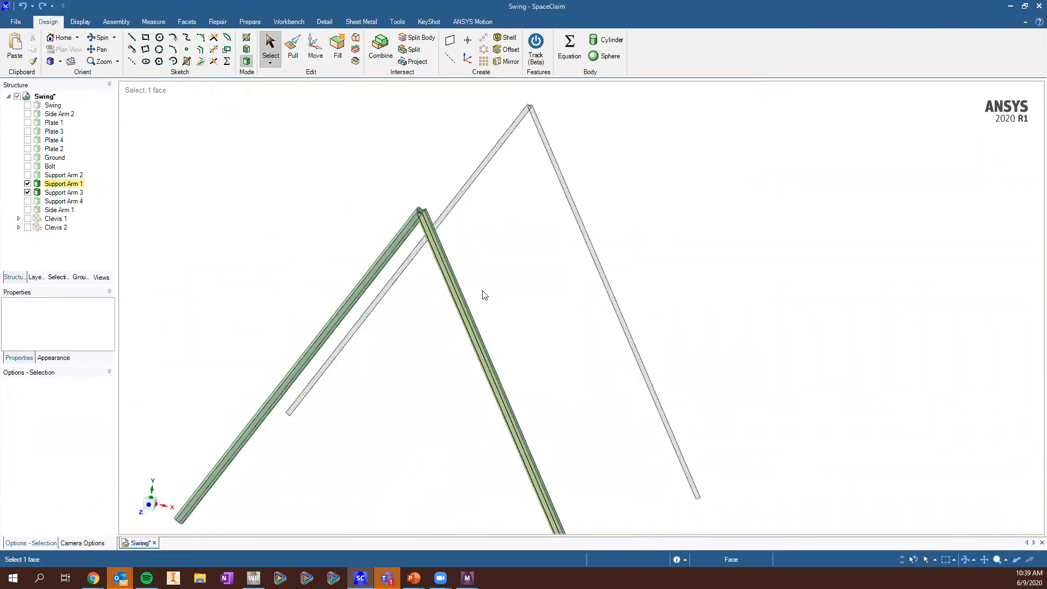
Inspect the overlapping upper ends of Support Arm 1 and Support Arm 3 up close and in context of the whole frame
scroll(466, 284, down, 1)
scroll(427, 167, up, 3)
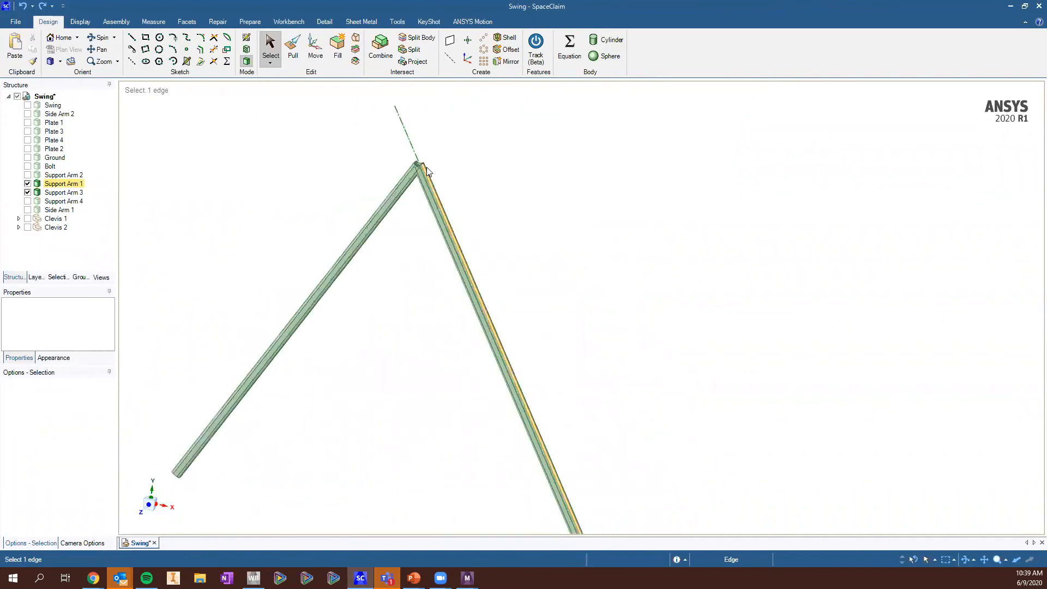
scroll(441, 178, down, 3)
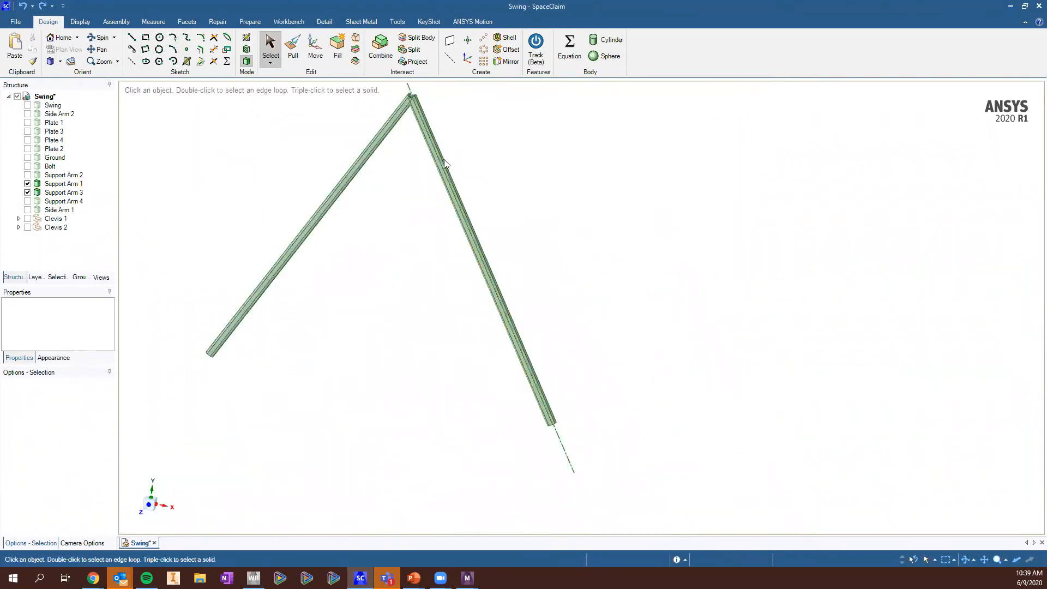
scroll(451, 136, up, 3)
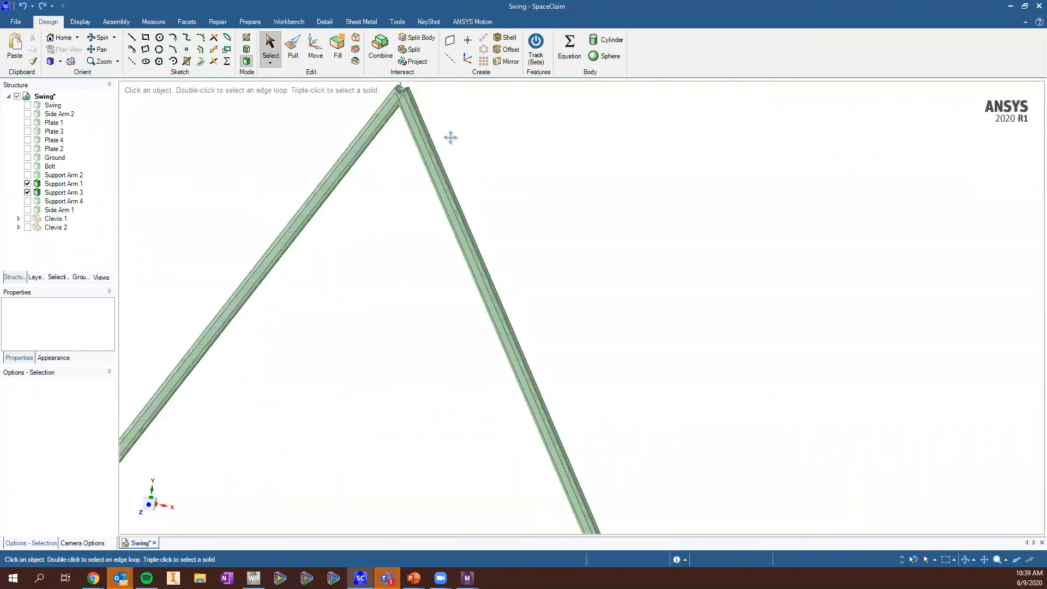
scroll(498, 186, up, 5)
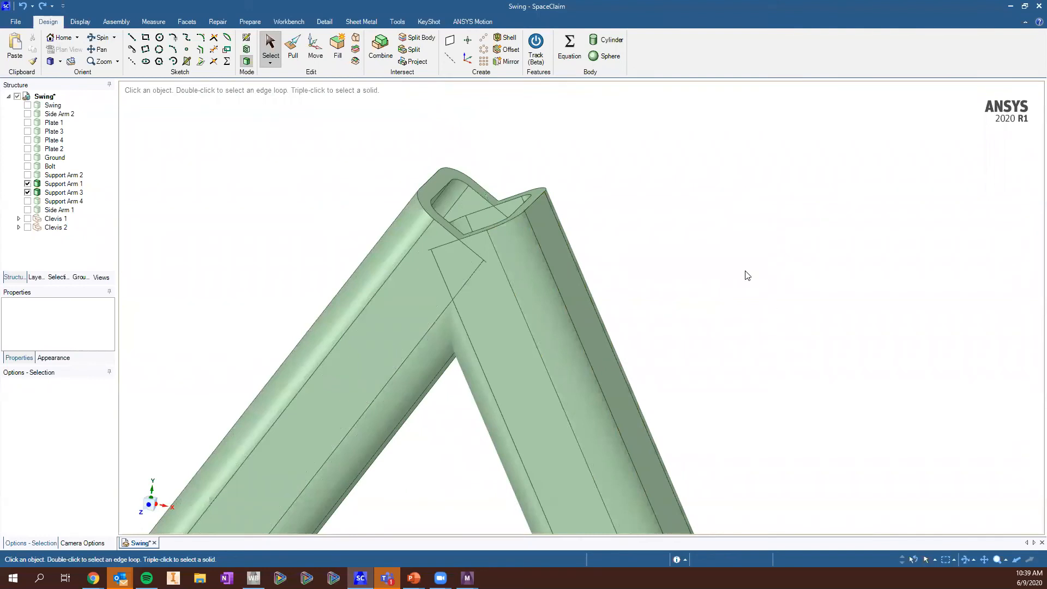
scroll(742, 278, down, 6)
shift+middle_drag(553, 225, 537, 133)
scroll(536, 134, down, 4)
scroll(573, 112, up, 5)
shift+middle_drag(604, 185, 606, 203)
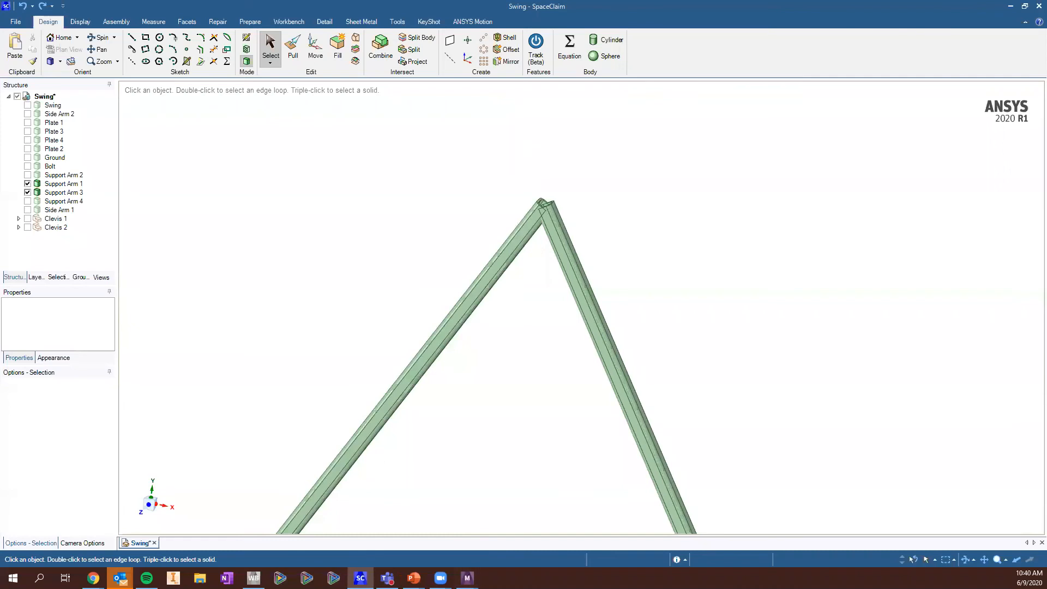
Switch to the PowerPoint presentation and go back to the "Solid vs. Beams vs. Beams and Shell" comparison slide
mouse_move(467, 577)
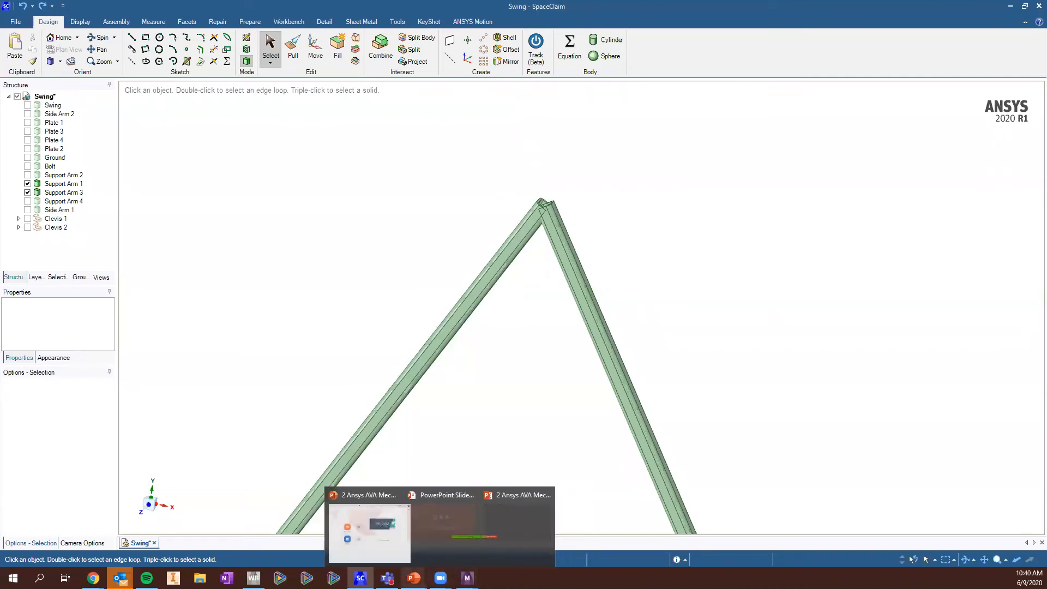
mouse_move(414, 578)
click(513, 534)
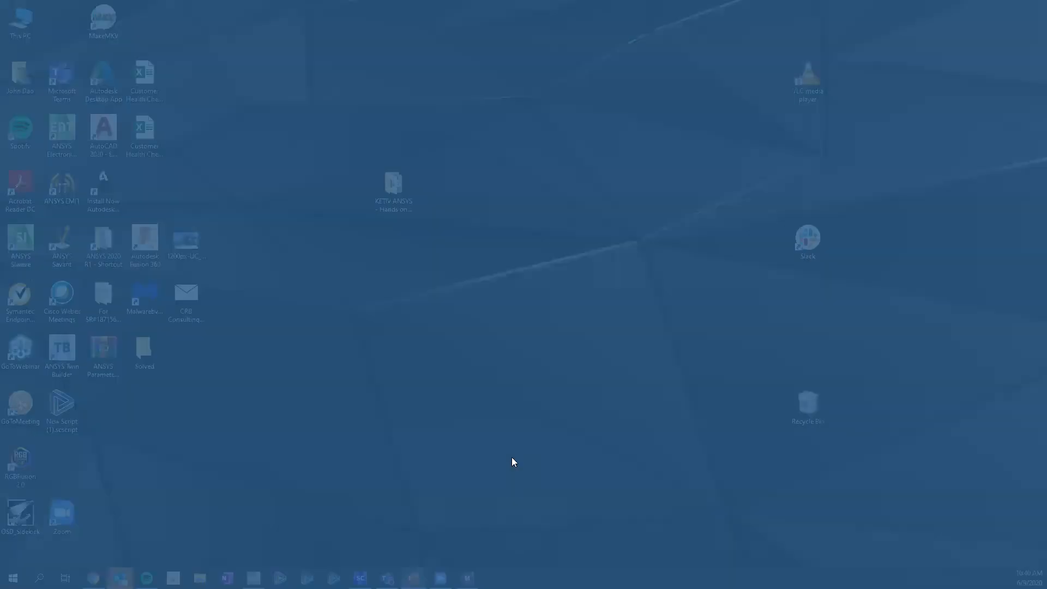
click(512, 458)
key(Left)
key(Left)
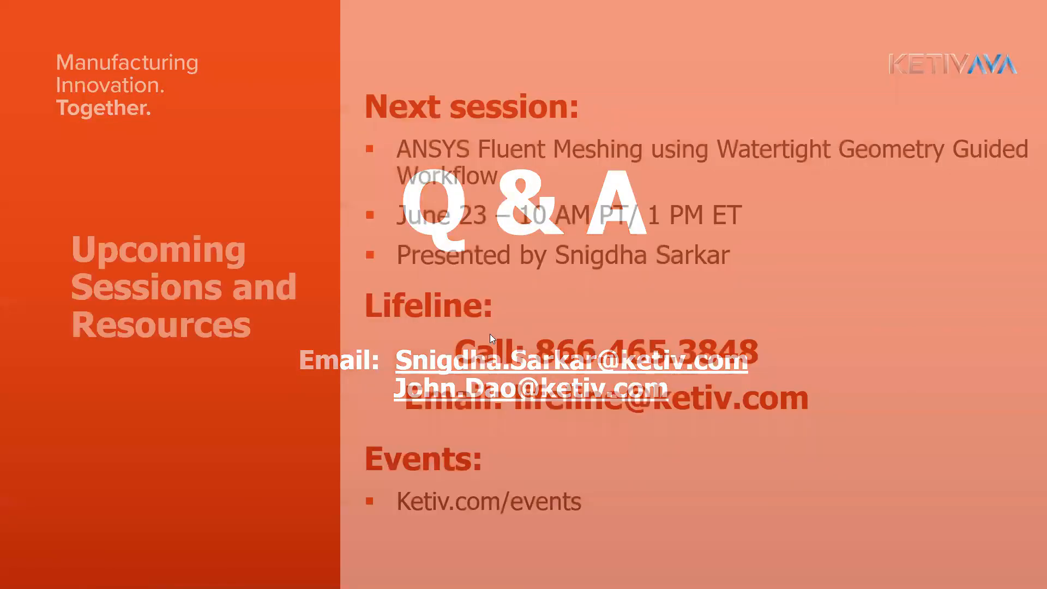
key(Left)
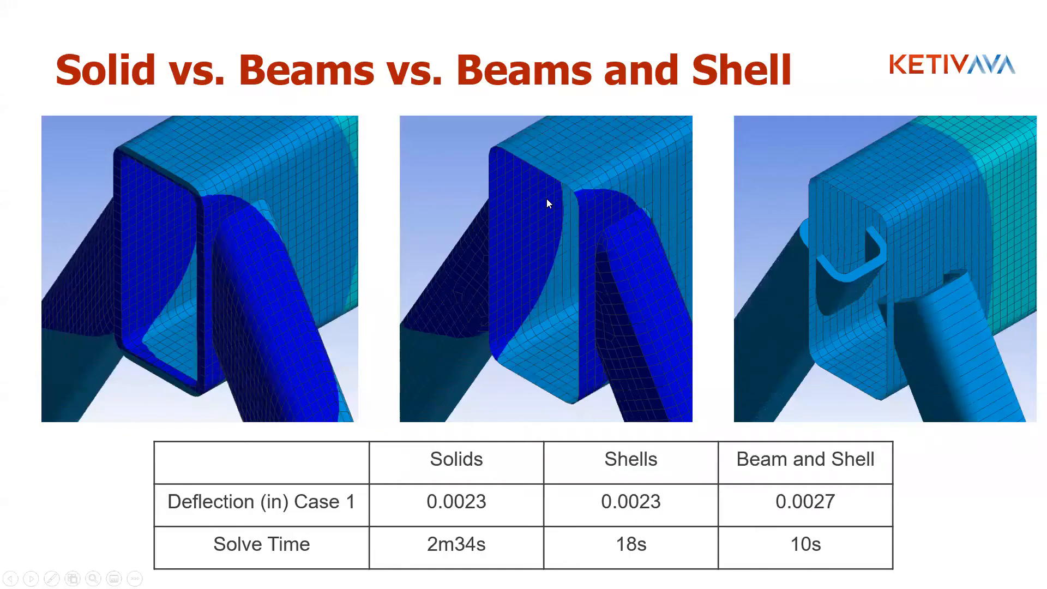
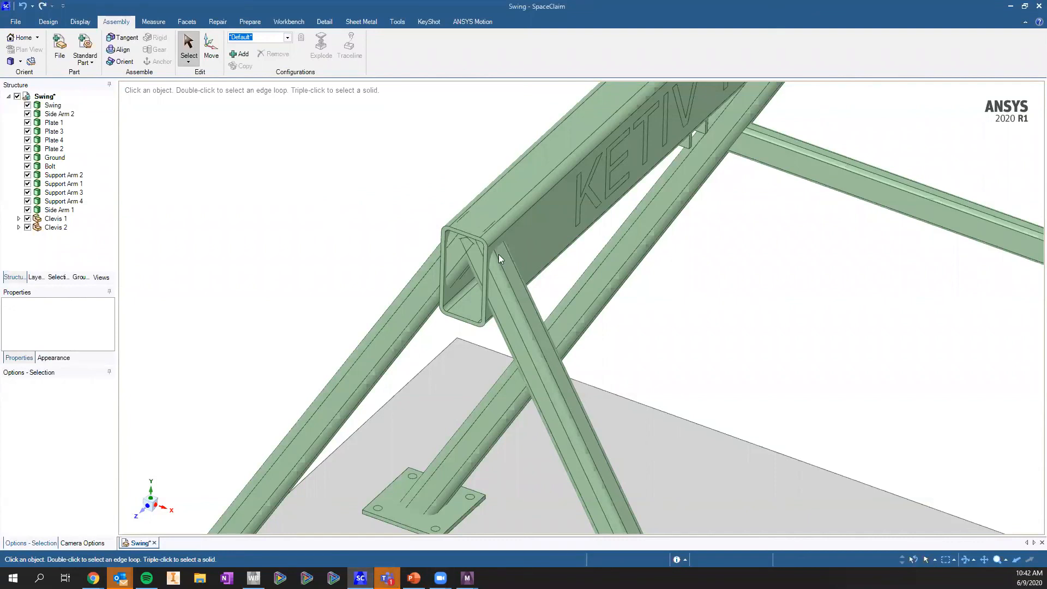
Split Support Arm 1 at the Swing beam's outer side face and remove the piece inside the beam
scroll(498, 254, down, 5)
scroll(335, 180, up, 5)
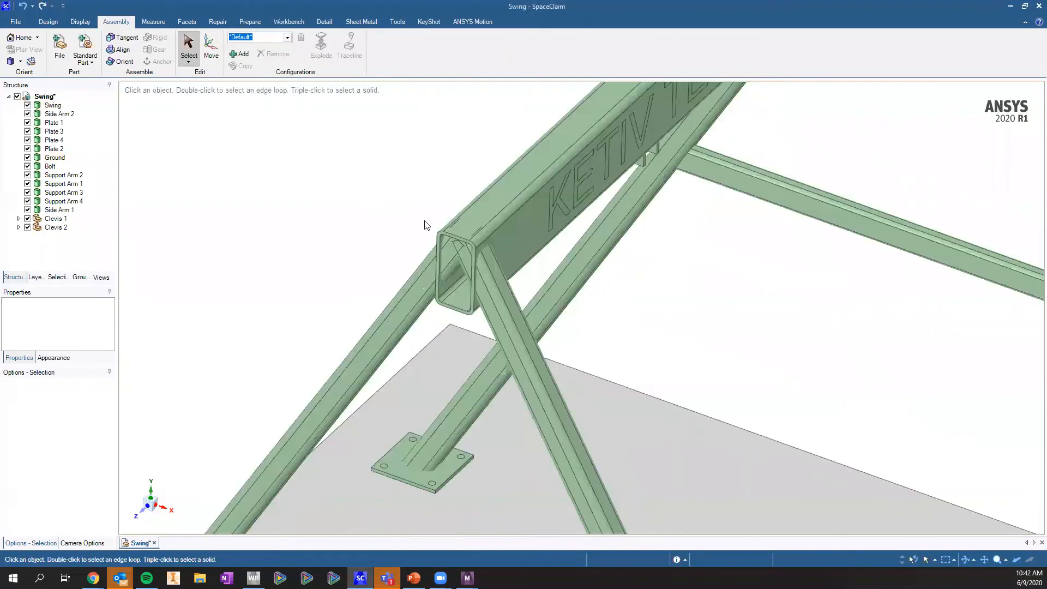
scroll(497, 270, up, 1)
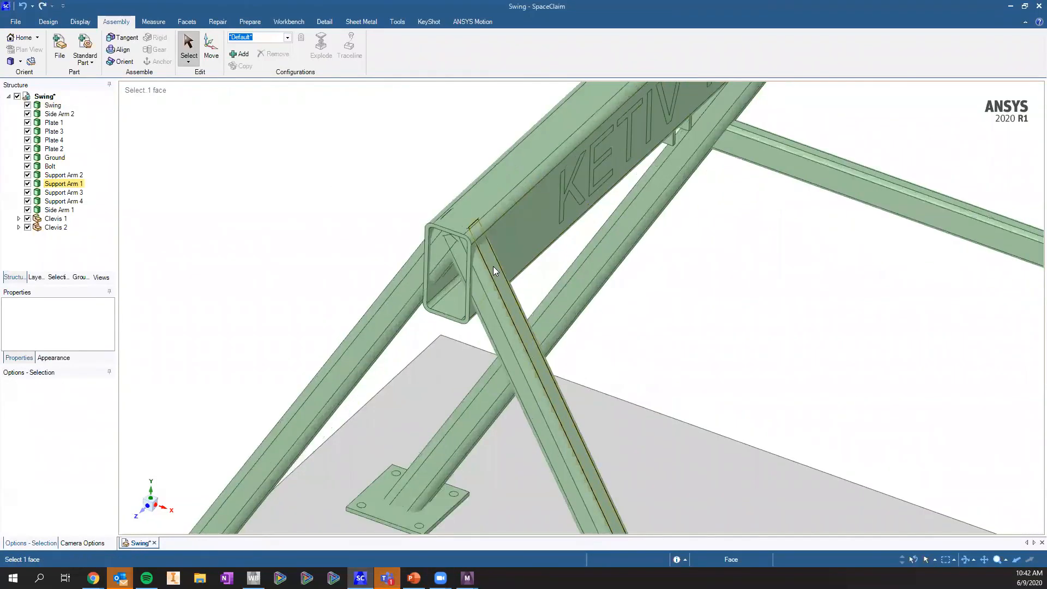
scroll(493, 266, up, 2)
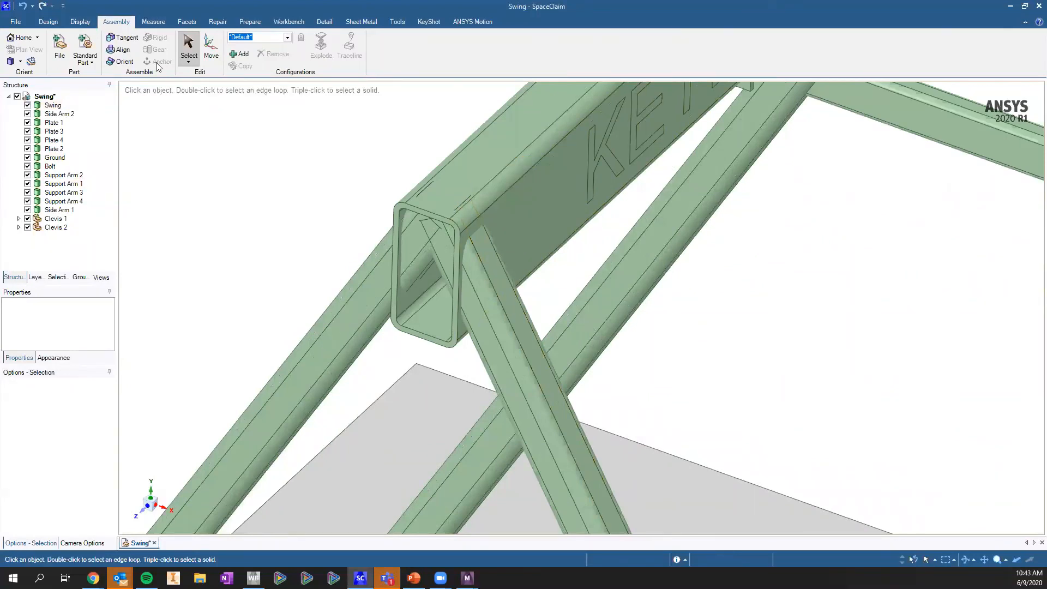
click(48, 21)
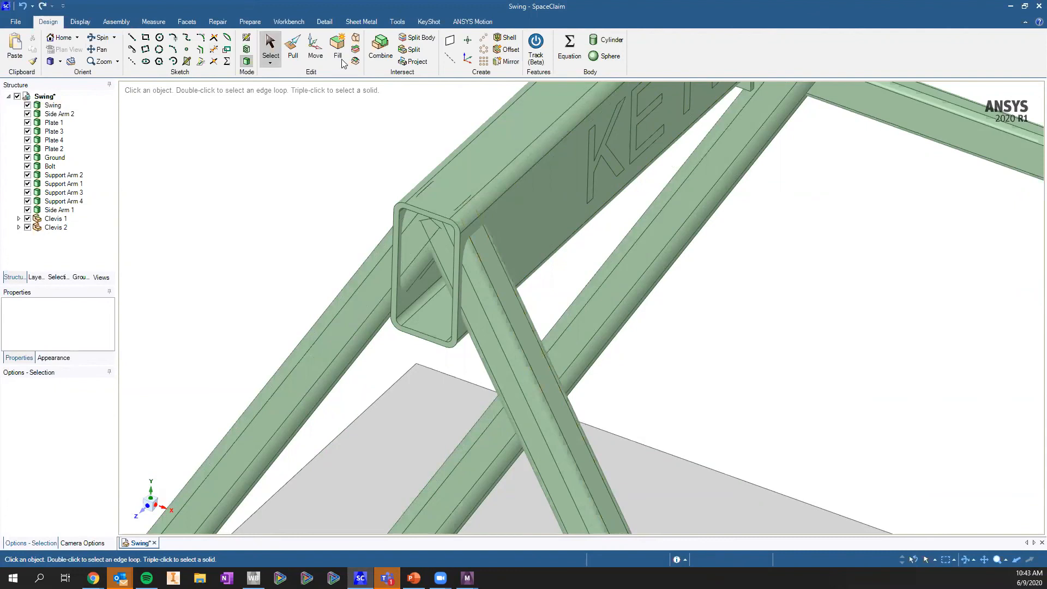
click(420, 41)
click(454, 235)
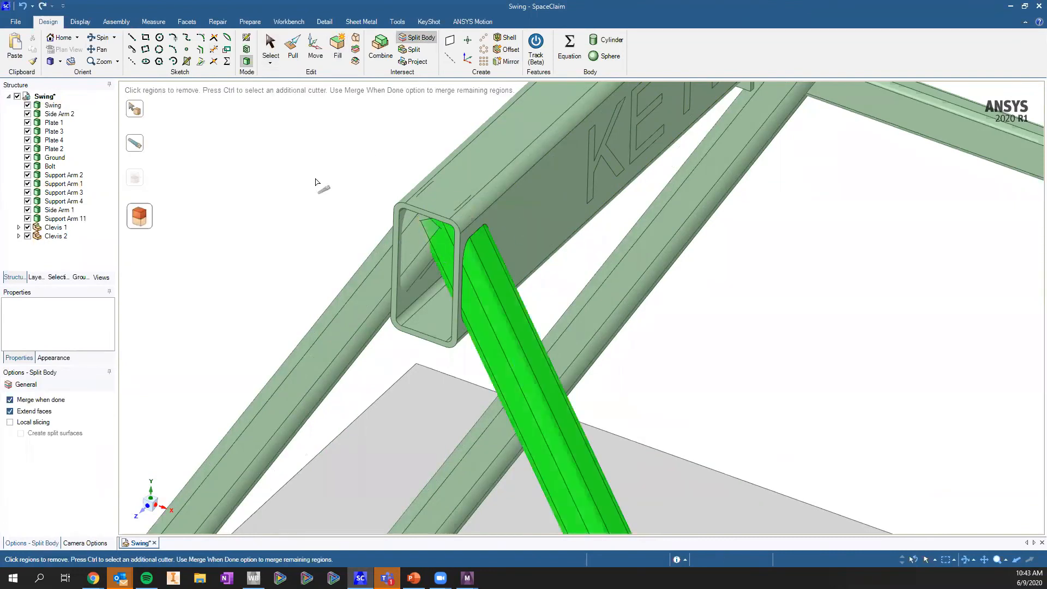
key(Escape)
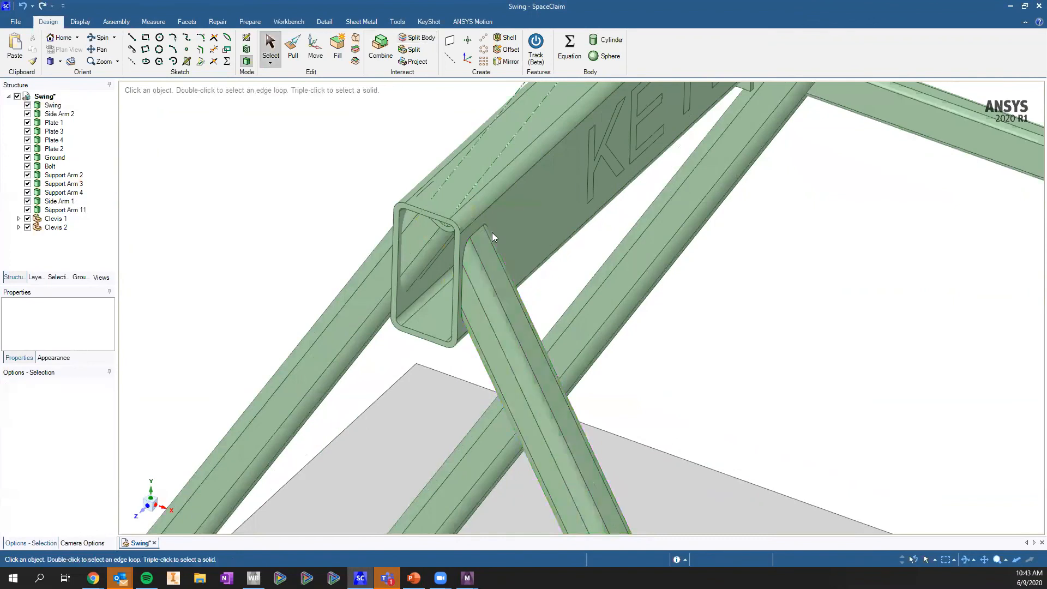
Isolate the Swing beam and the trimmed support arm by hiding all other bodies
click(482, 268)
ctrl+click(536, 221)
right_click(528, 202)
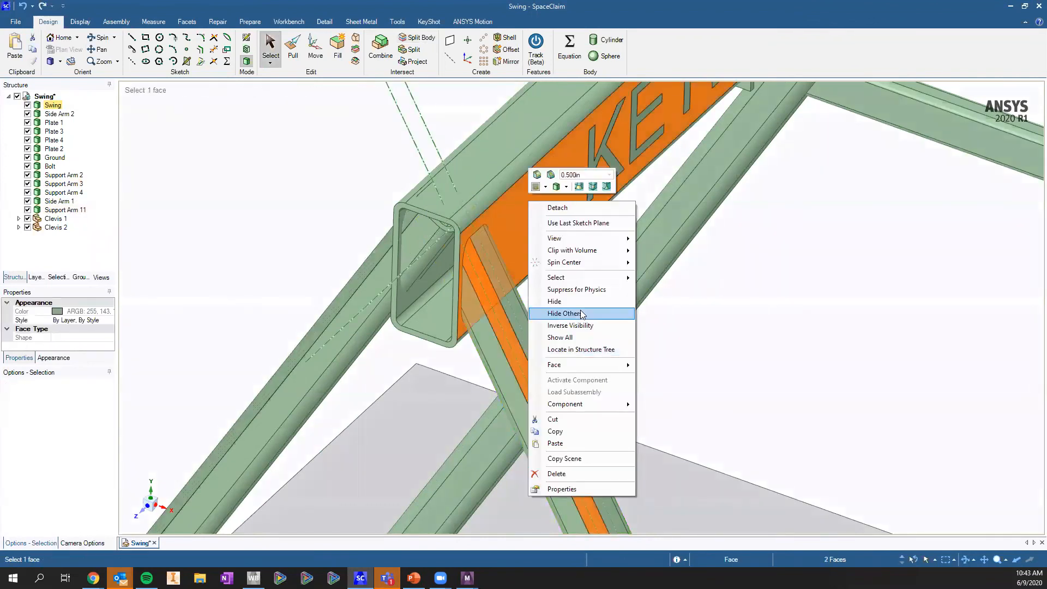
click(582, 314)
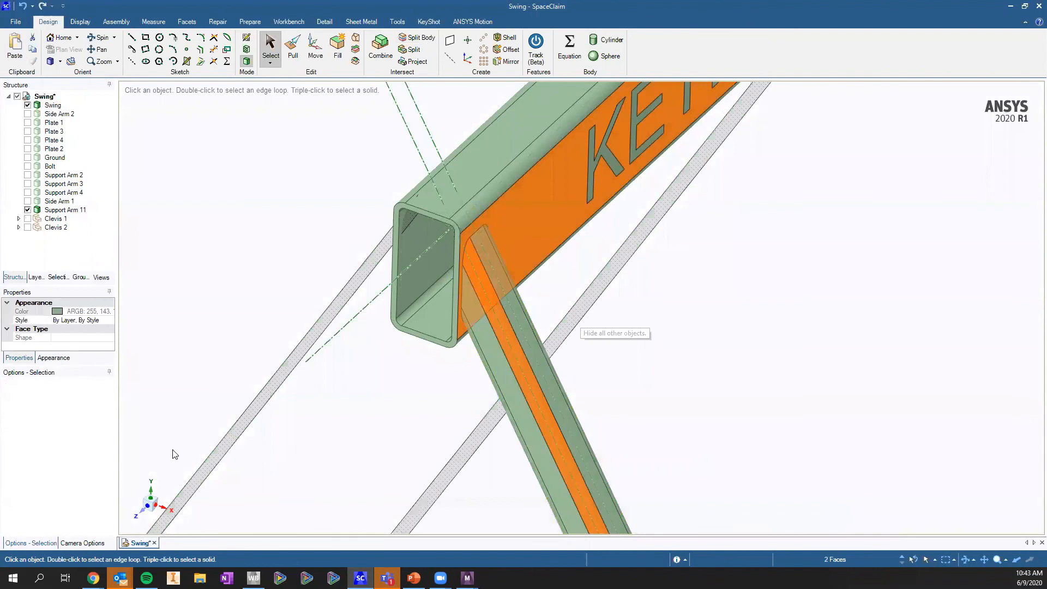
Remove the engraved KETIV TECHNOLOGIES lettering from the Swing beam's side face
click(135, 514)
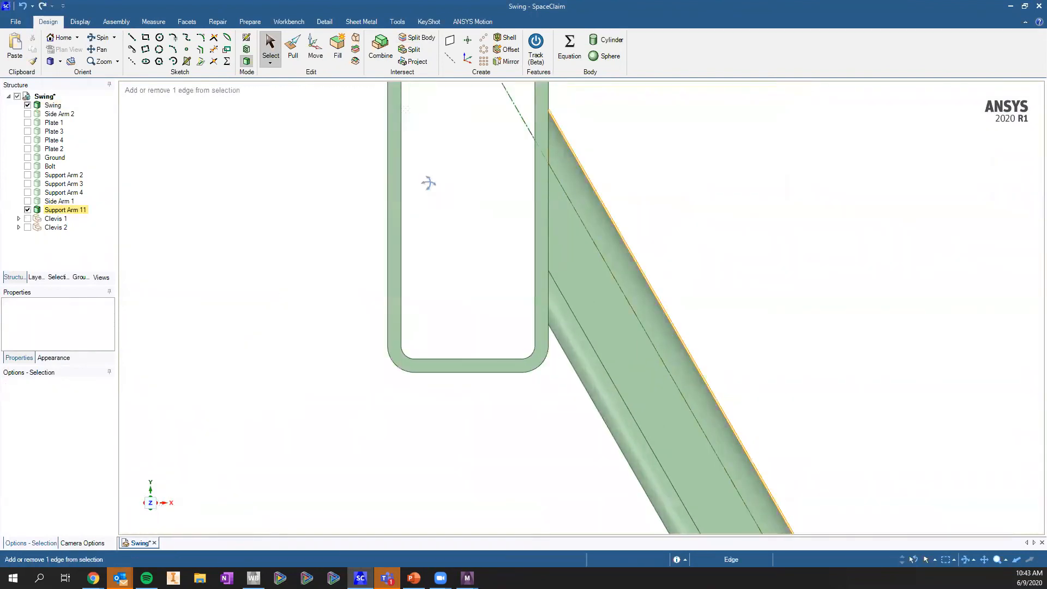
middle_drag(726, 182, 533, 124)
scroll(533, 124, down, 5)
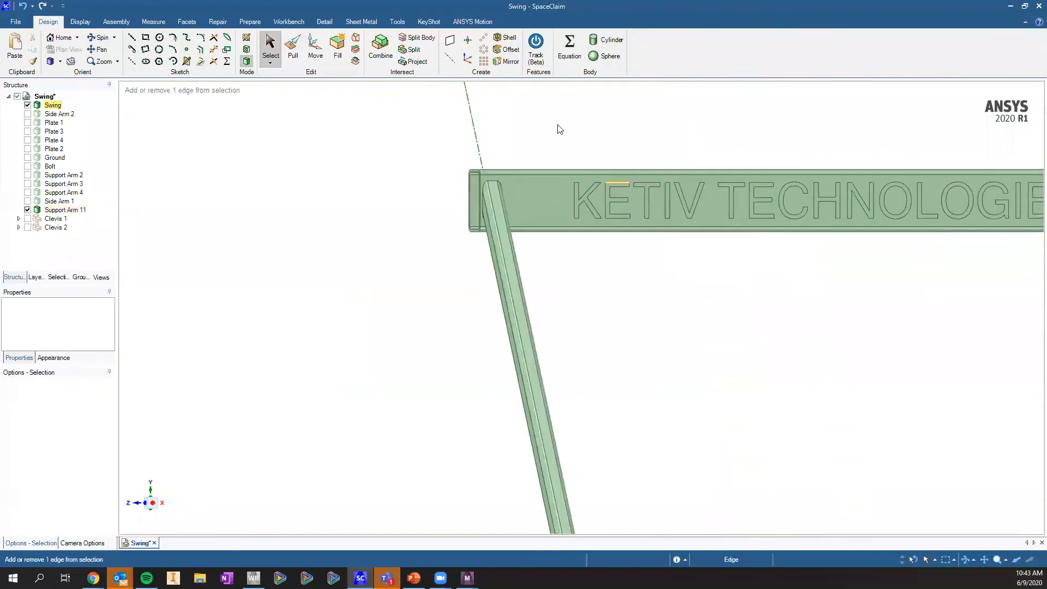
scroll(559, 129, down, 3)
drag(546, 122, 825, 211)
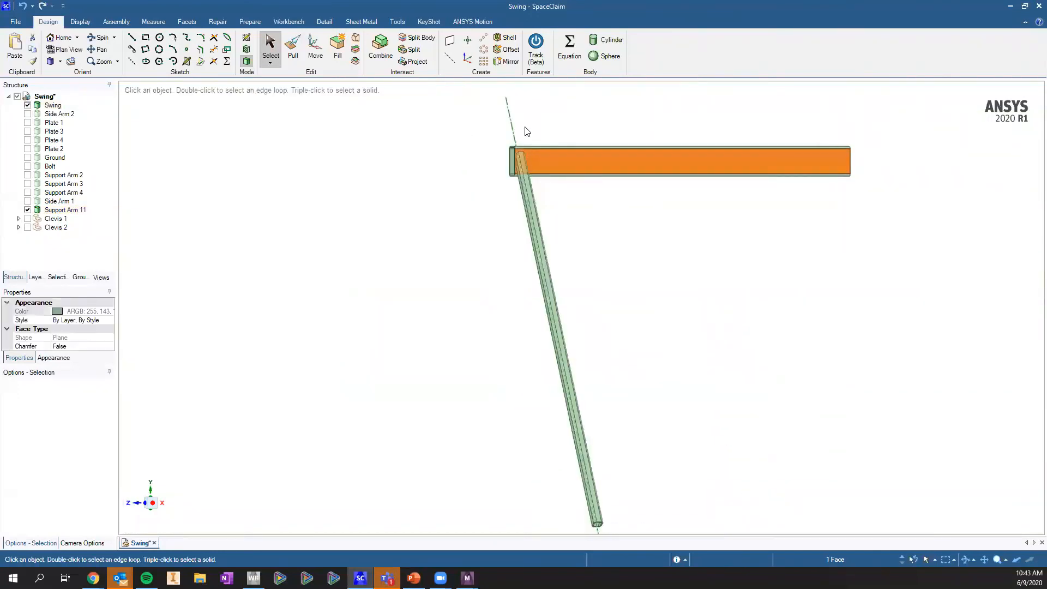
click(451, 167)
scroll(507, 131, up, 3)
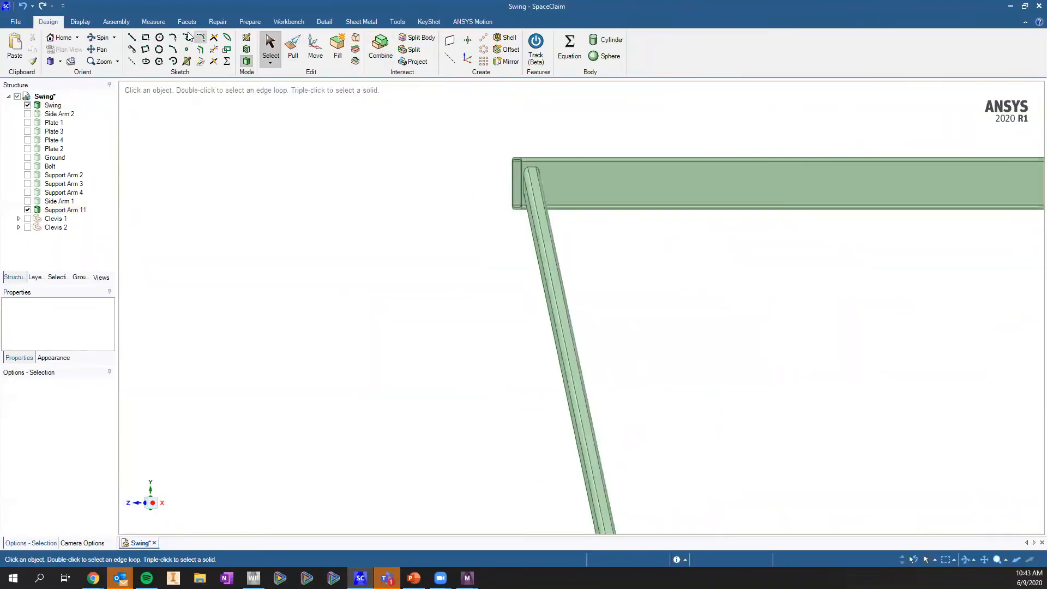
Set up Midsurface with Extend surfaces turned off and select the offset faces of the Swing beam and the trimmed support arm
click(250, 22)
click(91, 49)
scroll(81, 481, down, 1)
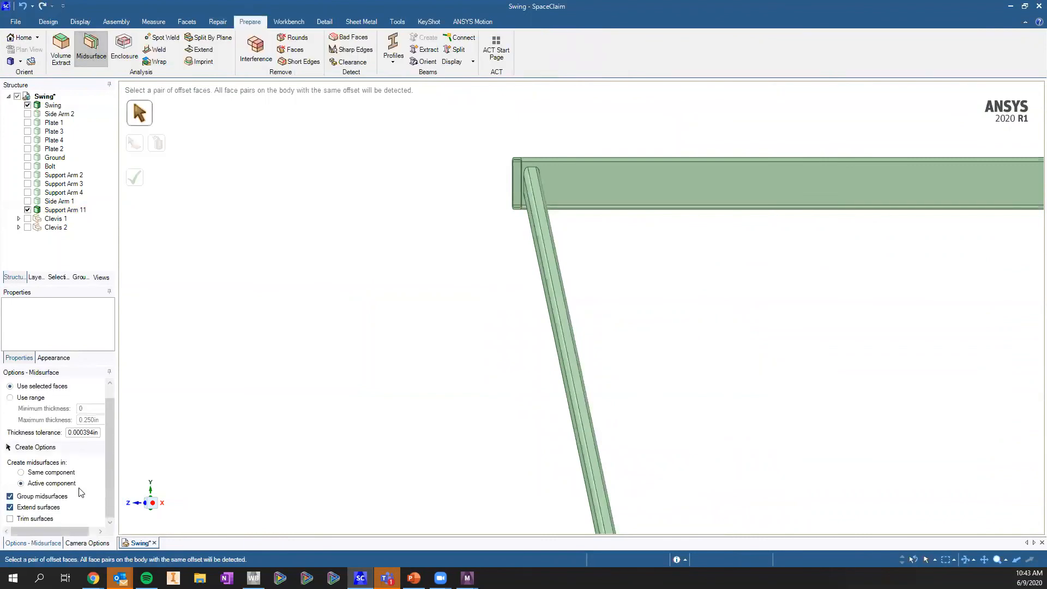
click(38, 508)
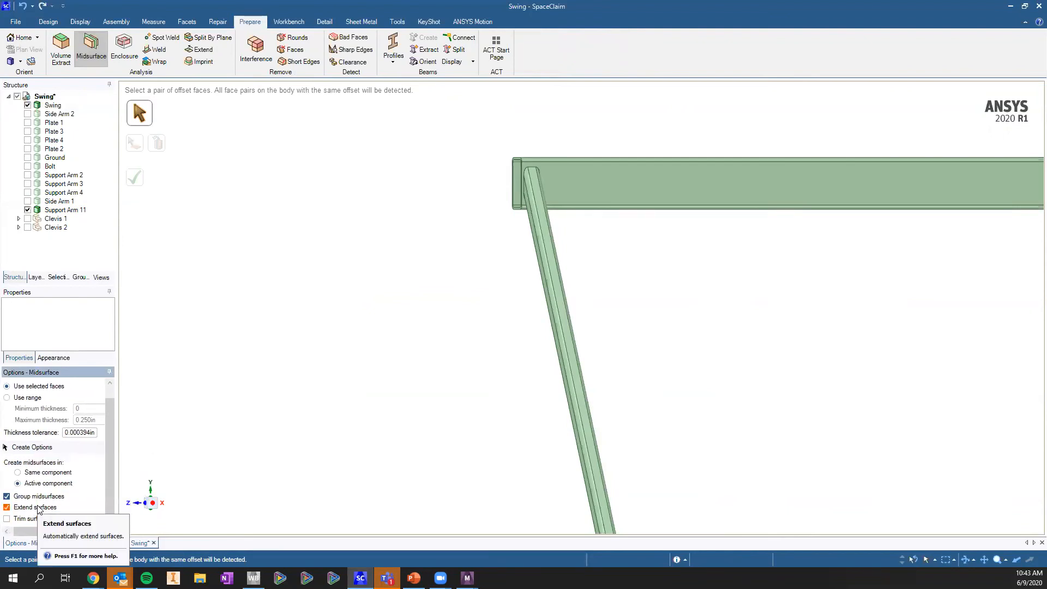
scroll(558, 151, up, 5)
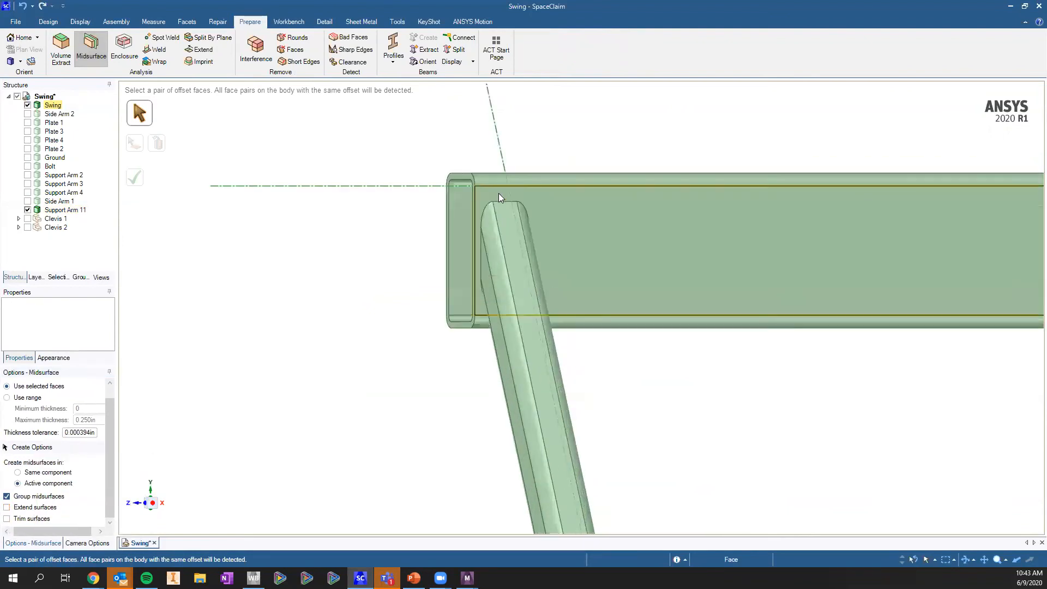
click(618, 225)
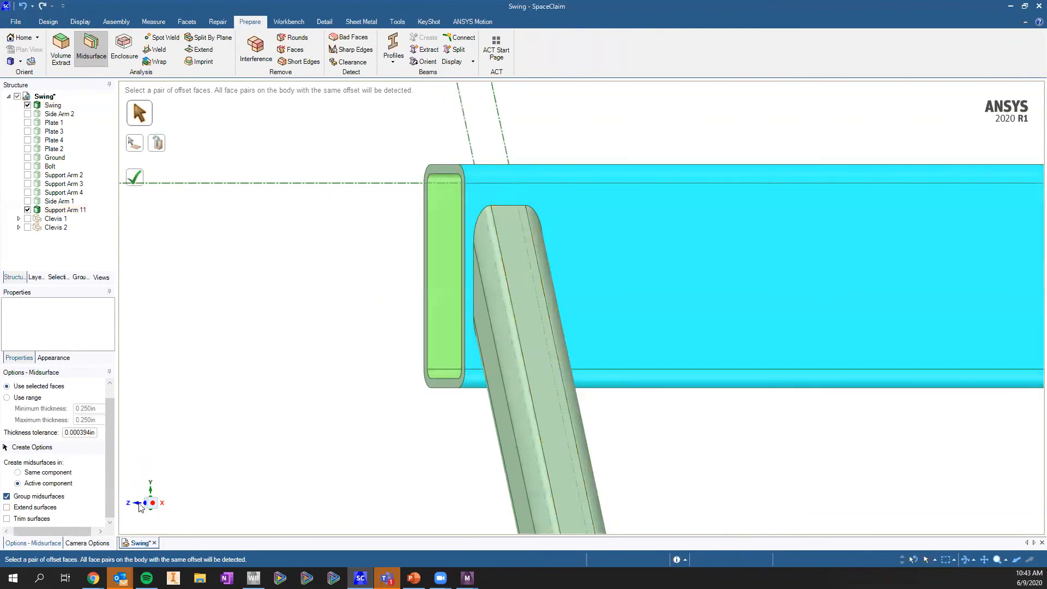
click(545, 423)
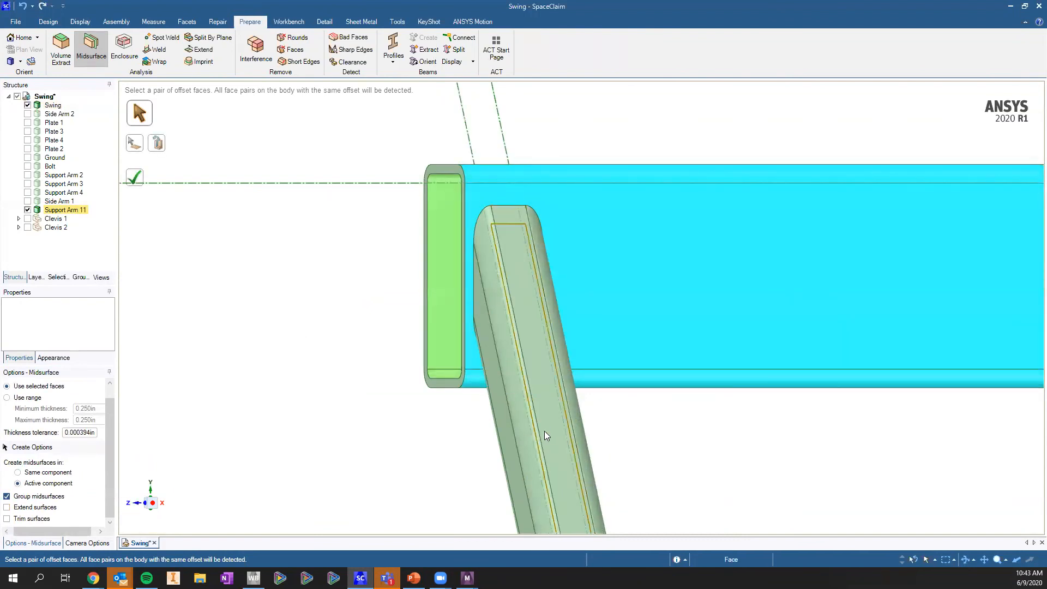
Try the midsurfaces without extension, examine the spacing between the arm's end edges and the Swing beam, and undo their creation
click(138, 506)
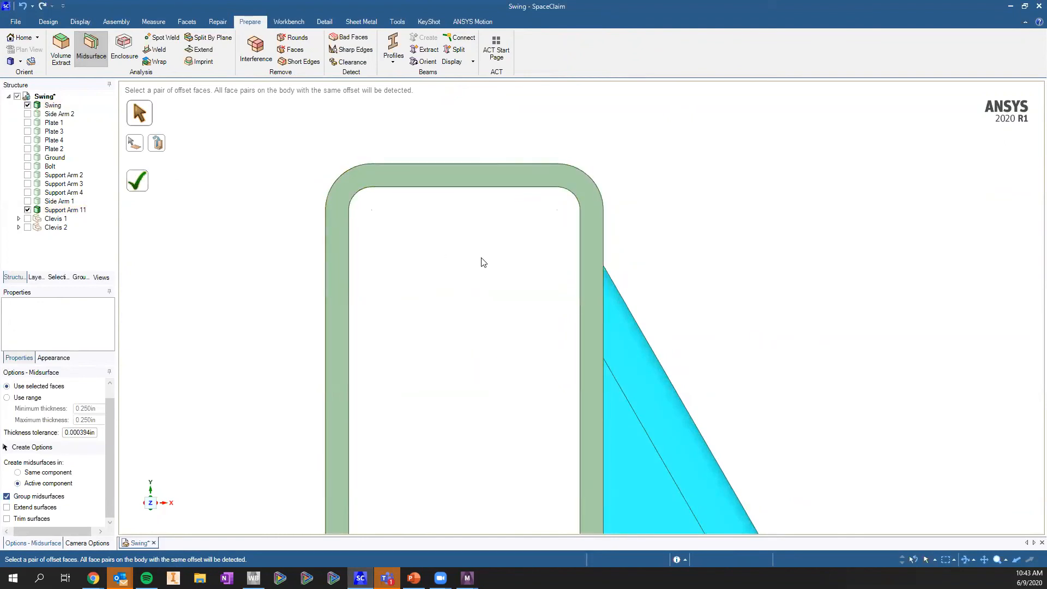
middle_drag(728, 299, 567, 235)
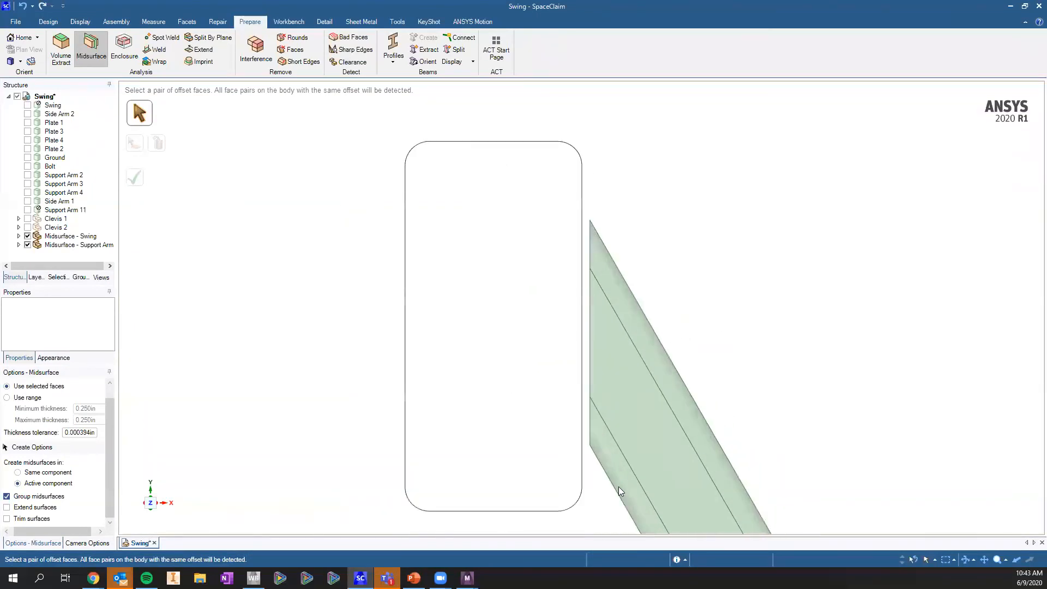
key(Escape)
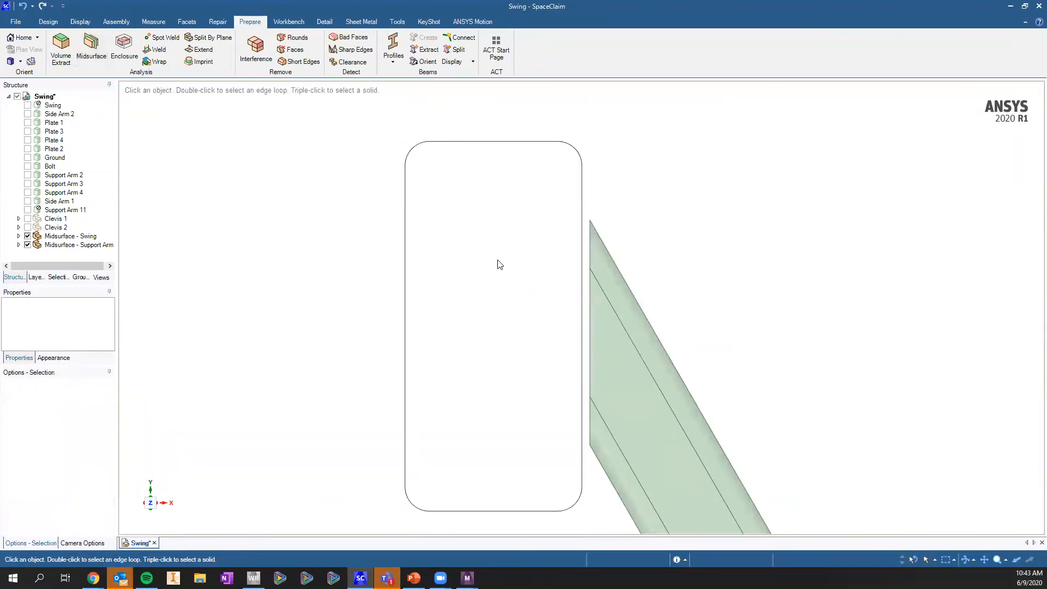
drag(542, 209, 613, 463)
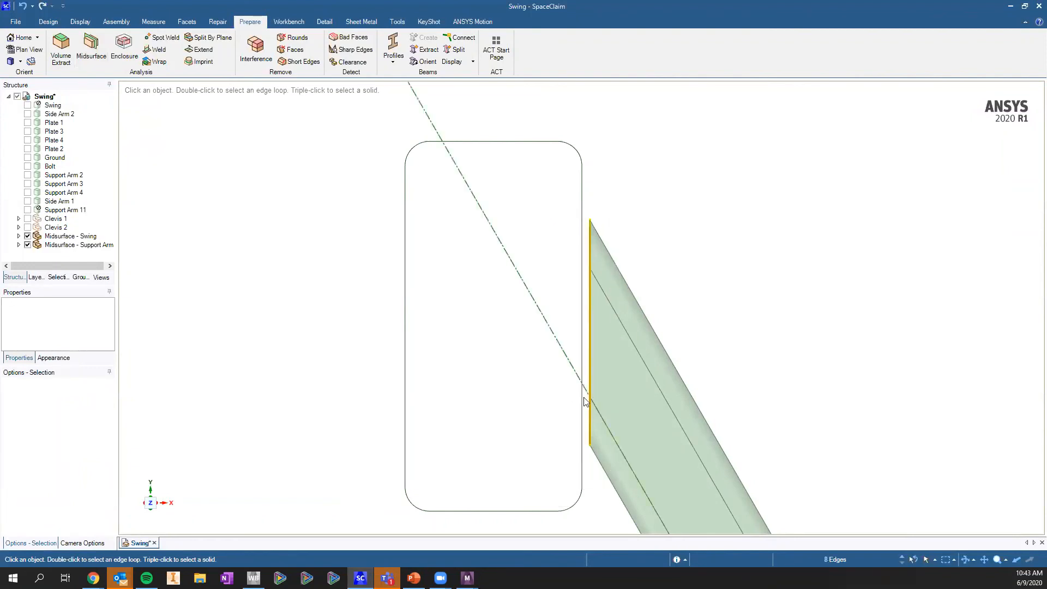
middle_drag(611, 326, 586, 339)
key(ctrl+z)
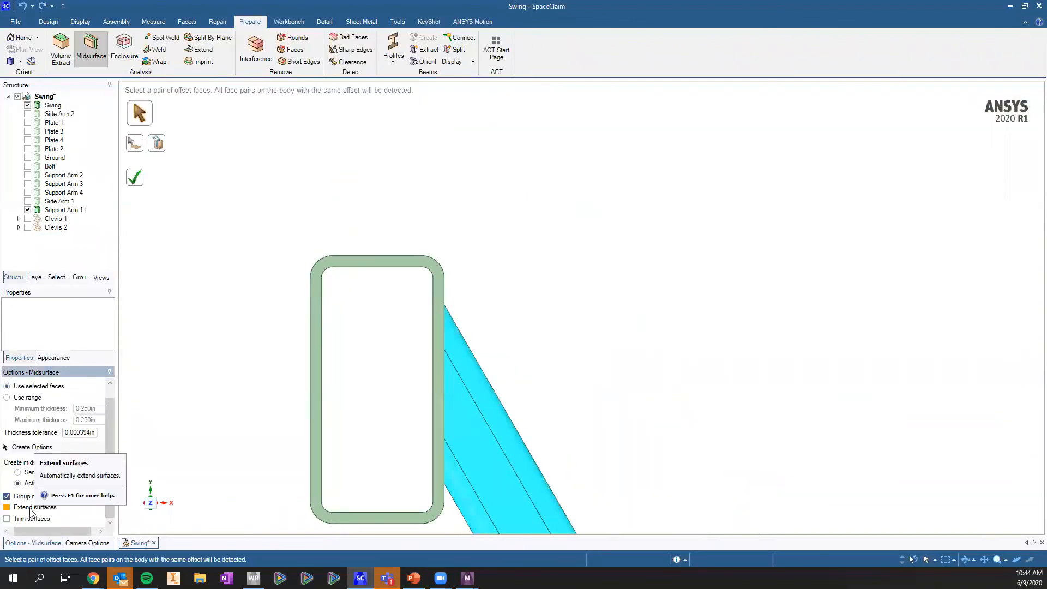
Create the midsurfaces of the Swing beam and the support arm with Extend surfaces turned on
click(7, 508)
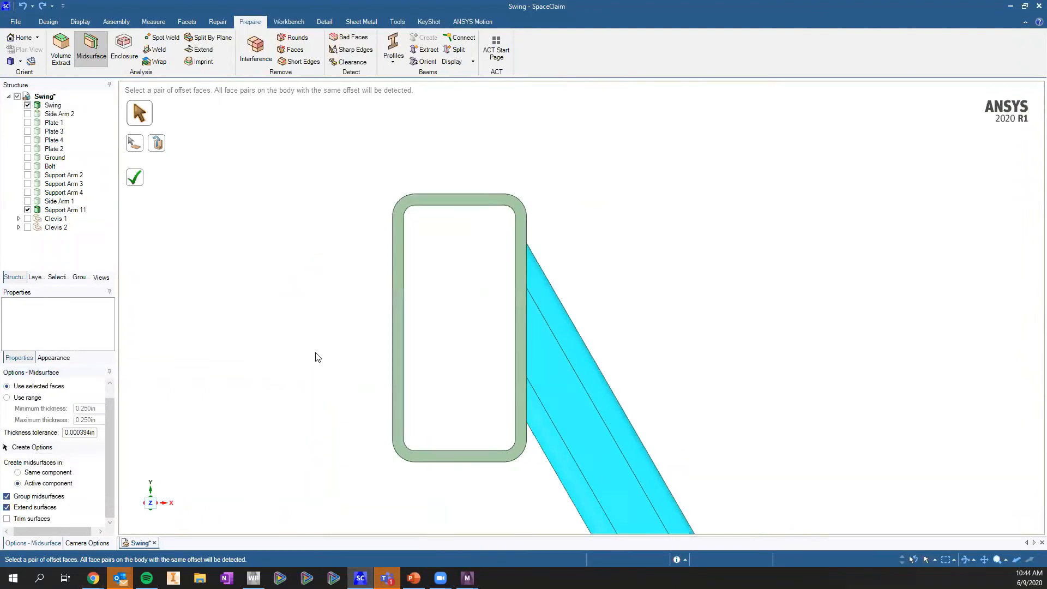
click(136, 178)
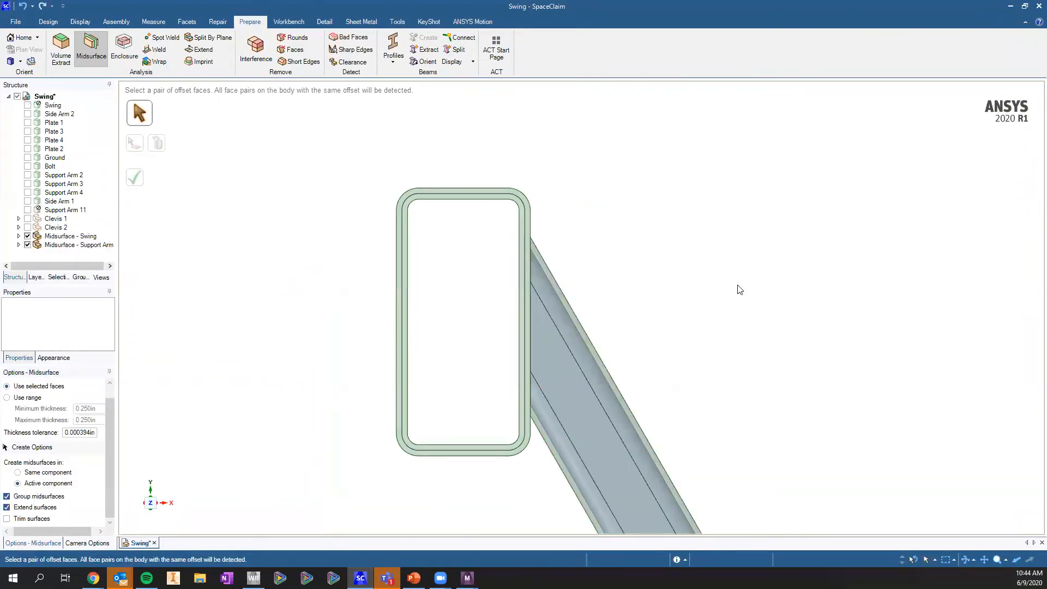
middle_drag(573, 267, 530, 256)
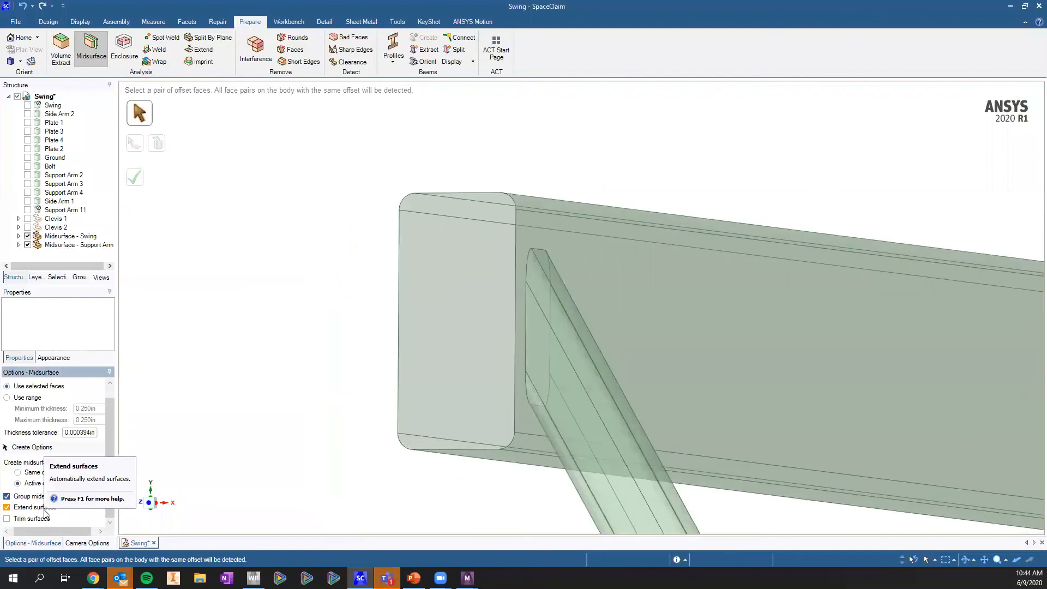
Undo the extended midsurfaces of the Swing beam and the support arm, and leave the Midsurface tool
key(ctrl+z)
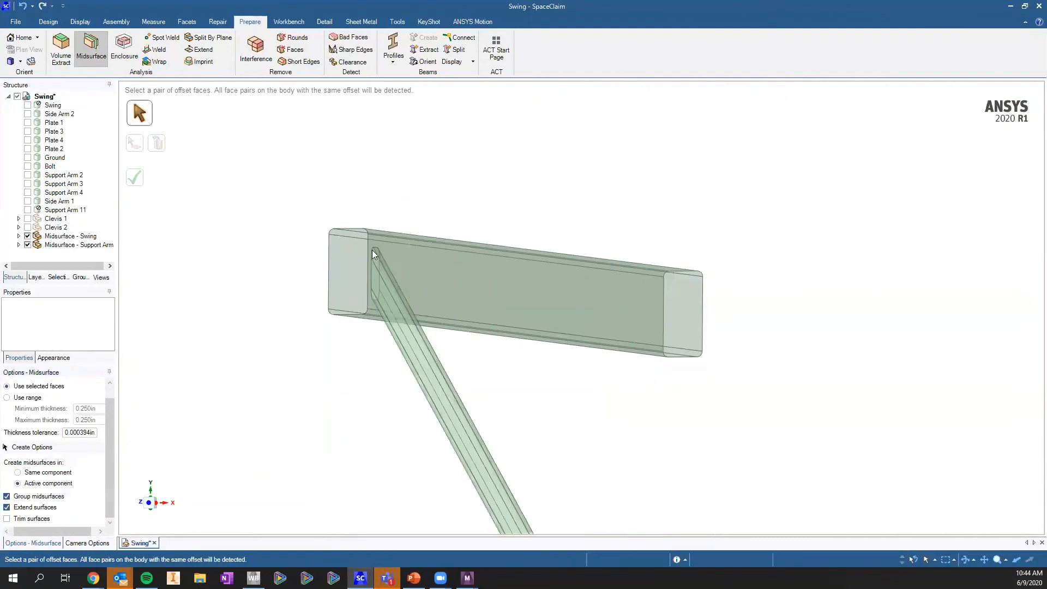
key(Escape)
key(Escape)
scroll(682, 224, down, 6)
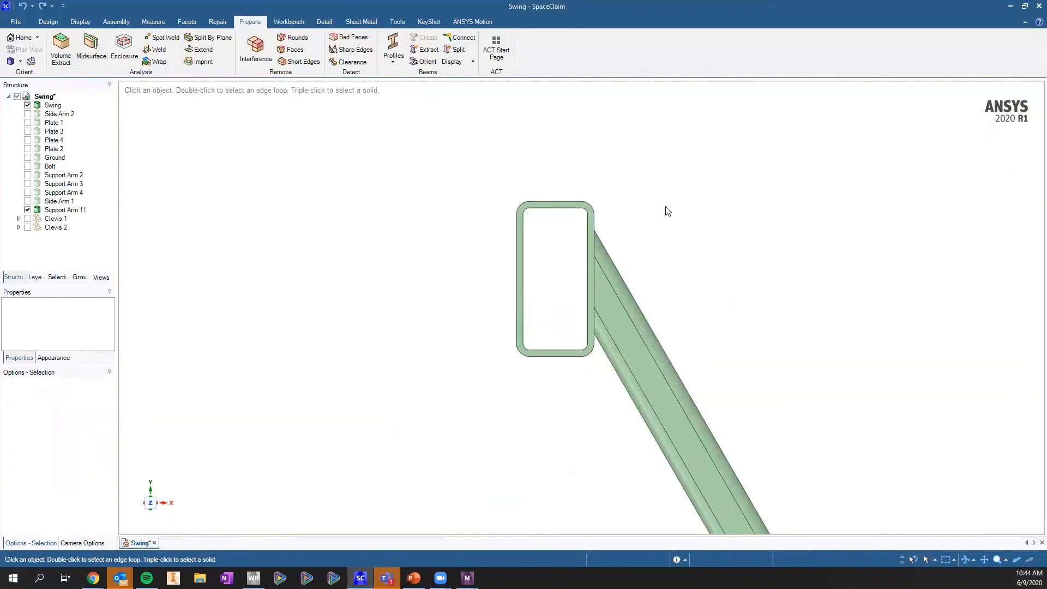
middle_drag(778, 225, 908, 151)
scroll(907, 151, down, 5)
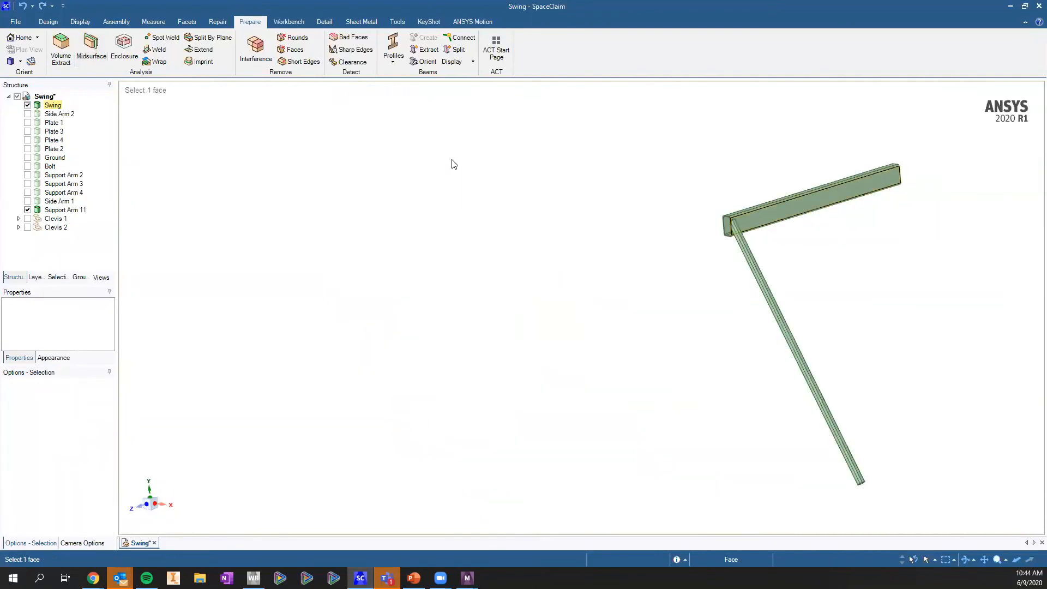
scroll(907, 150, up, 4)
Create midsurfaces of the Swing beam and the support arm by thickness range, with the minimum thickness set to 0
click(91, 49)
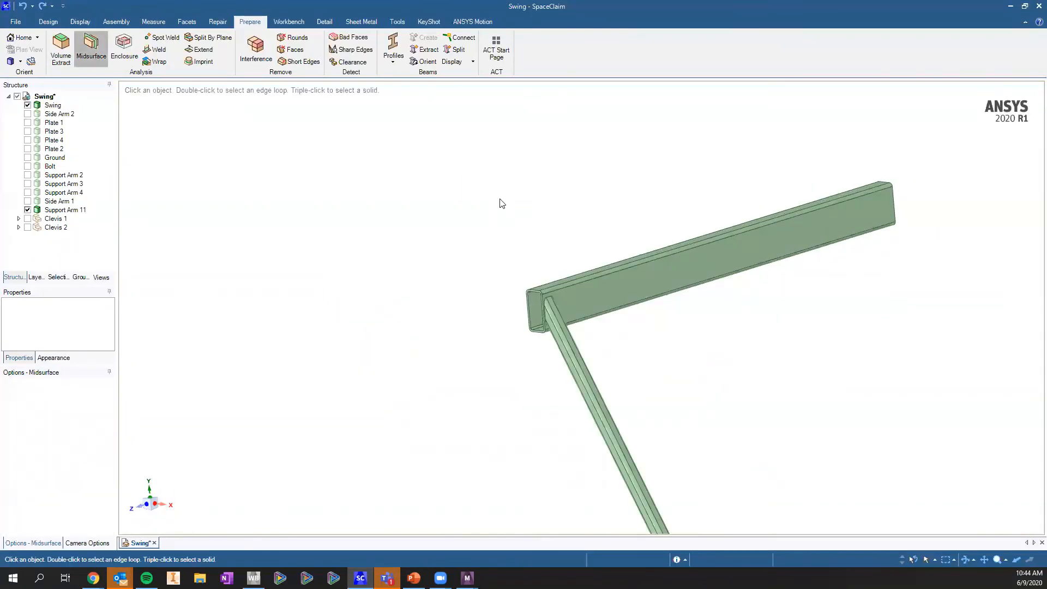
scroll(489, 277, down, 3)
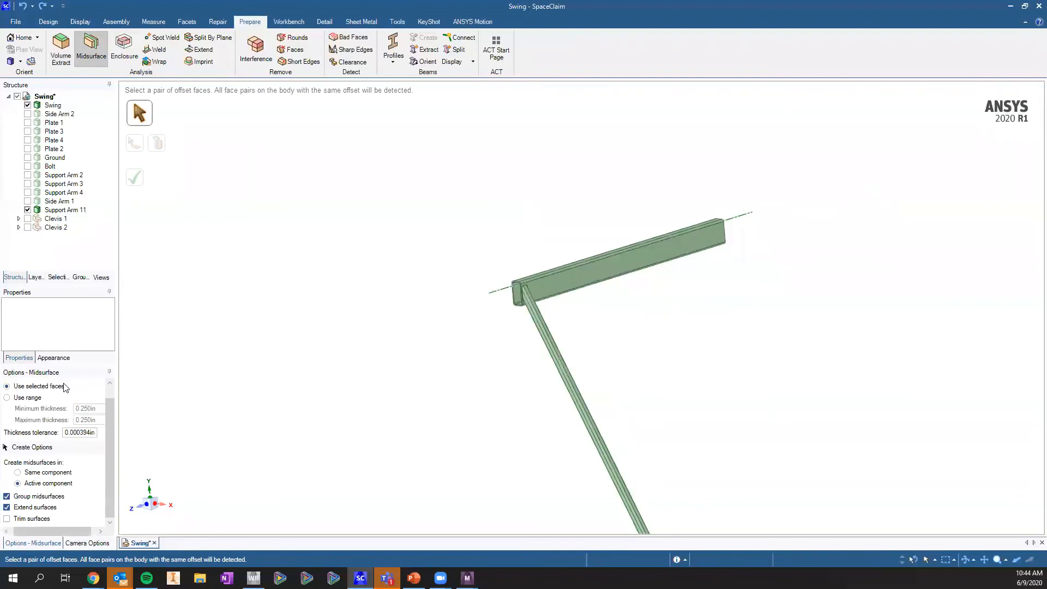
click(12, 399)
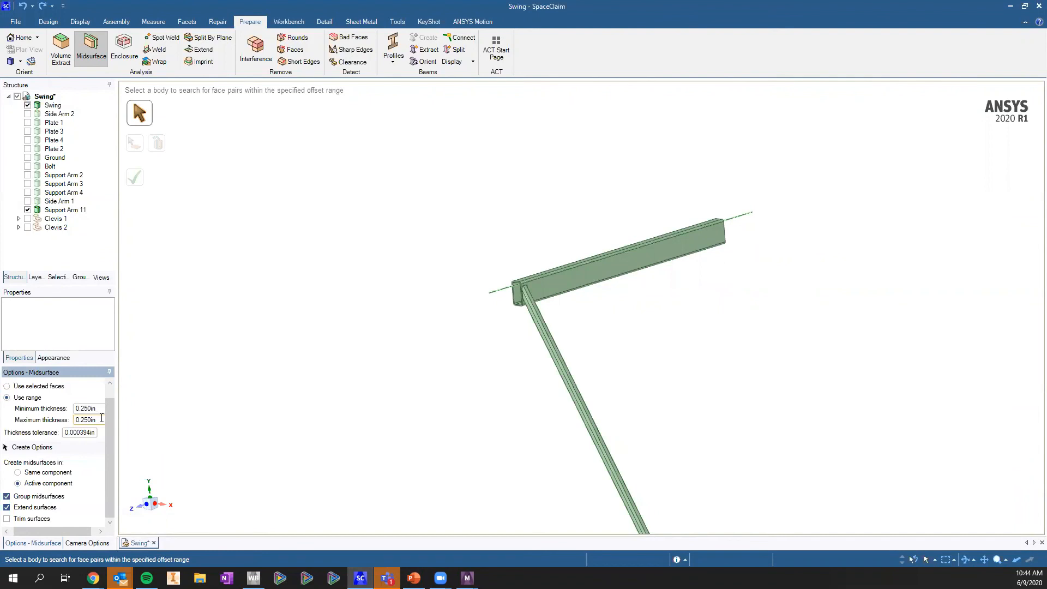
double_click(86, 409)
text(0)
scroll(482, 192, down, 2)
drag(481, 187, 715, 488)
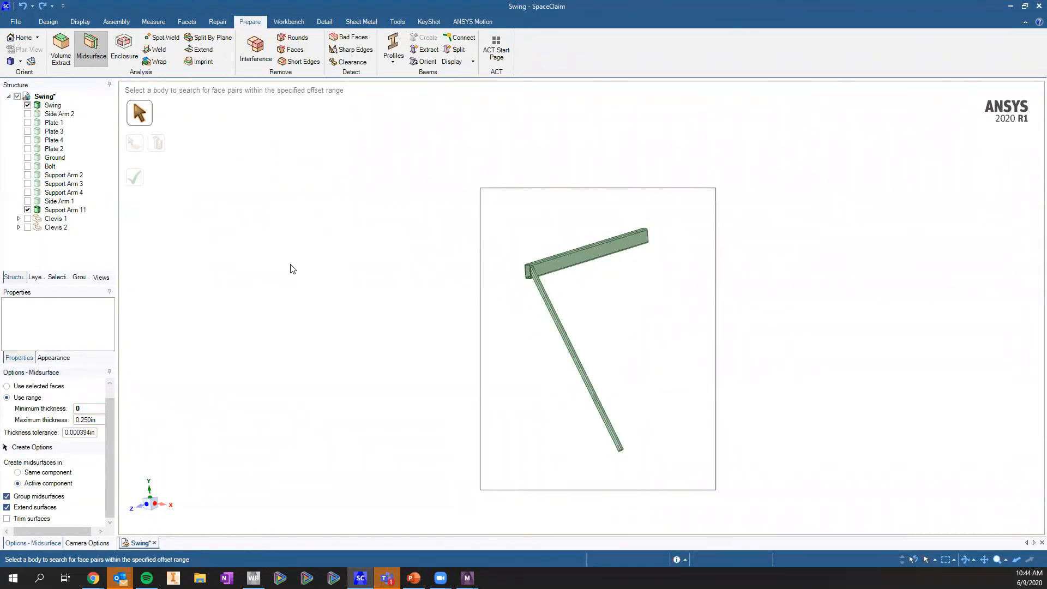
click(135, 177)
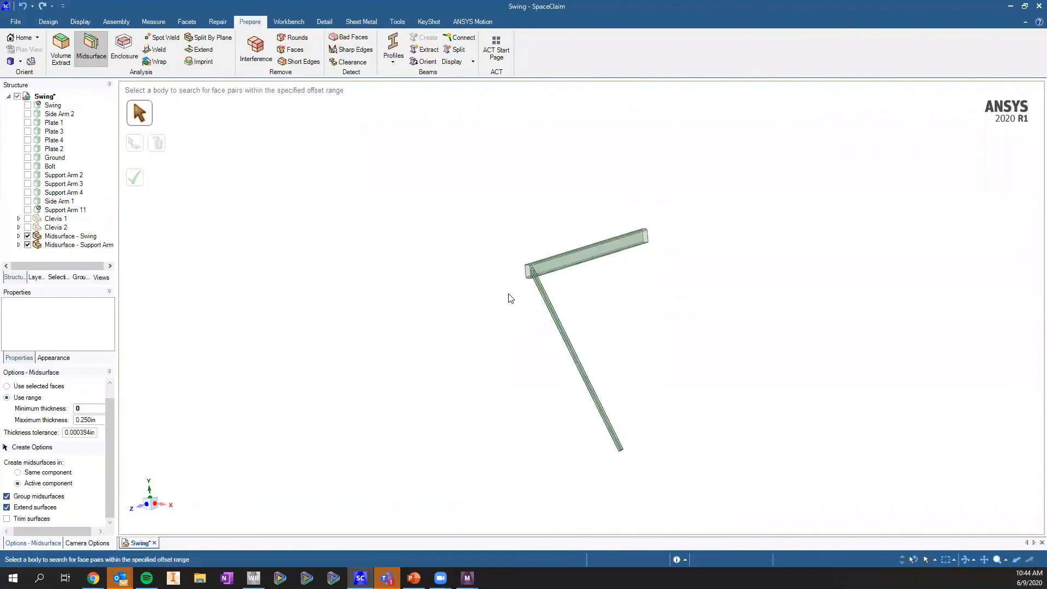
Examine the spacing between the support arm's end edges and the Swing beam's midsurface in an end view
scroll(575, 249, up, 5)
scroll(409, 322, up, 3)
middle_drag(485, 321, 497, 275)
scroll(500, 254, up, 5)
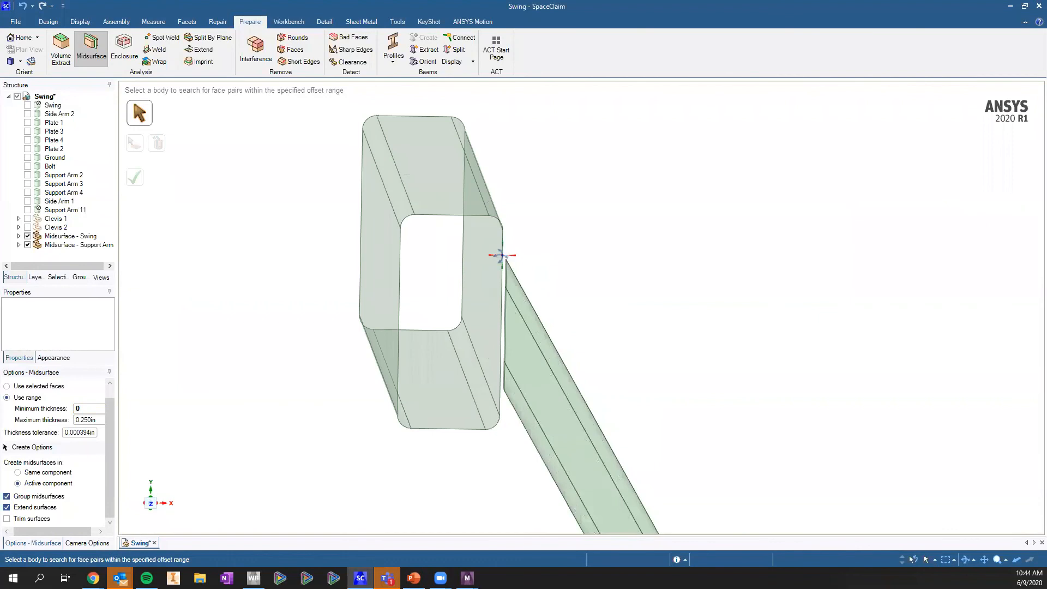
click(151, 504)
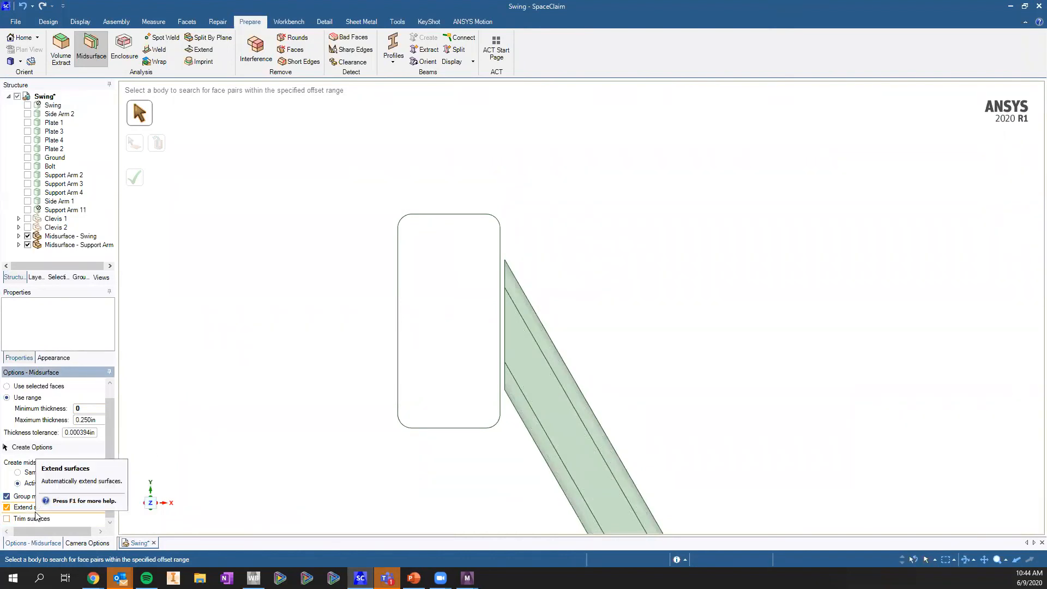
Try to pull the support arm midsurface's end edges along the arm's direction up to the Swing beam's side face, and undo it
key(Escape)
drag(459, 234, 529, 411)
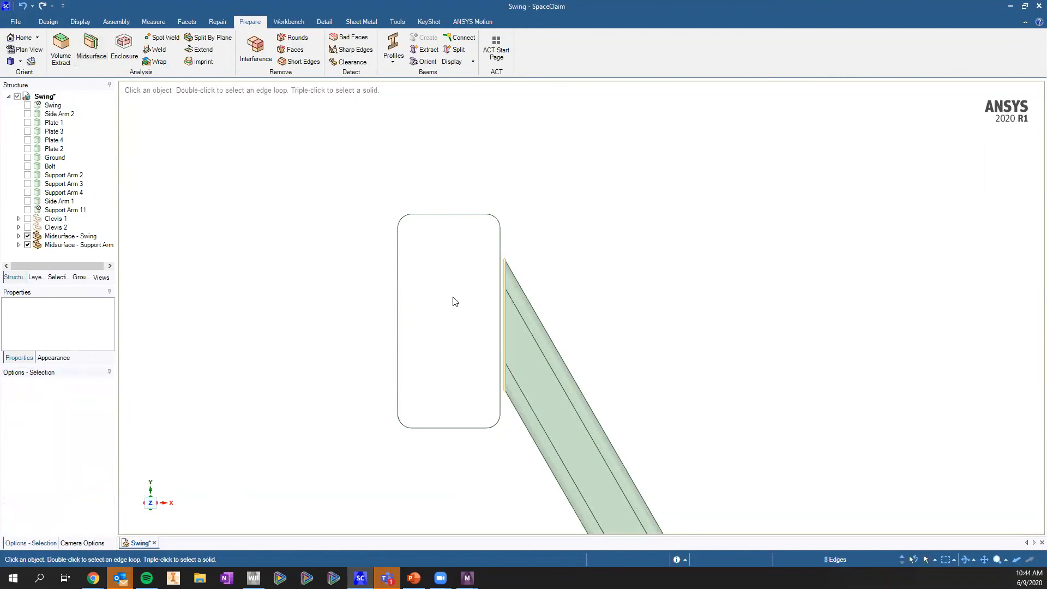
click(49, 22)
click(293, 50)
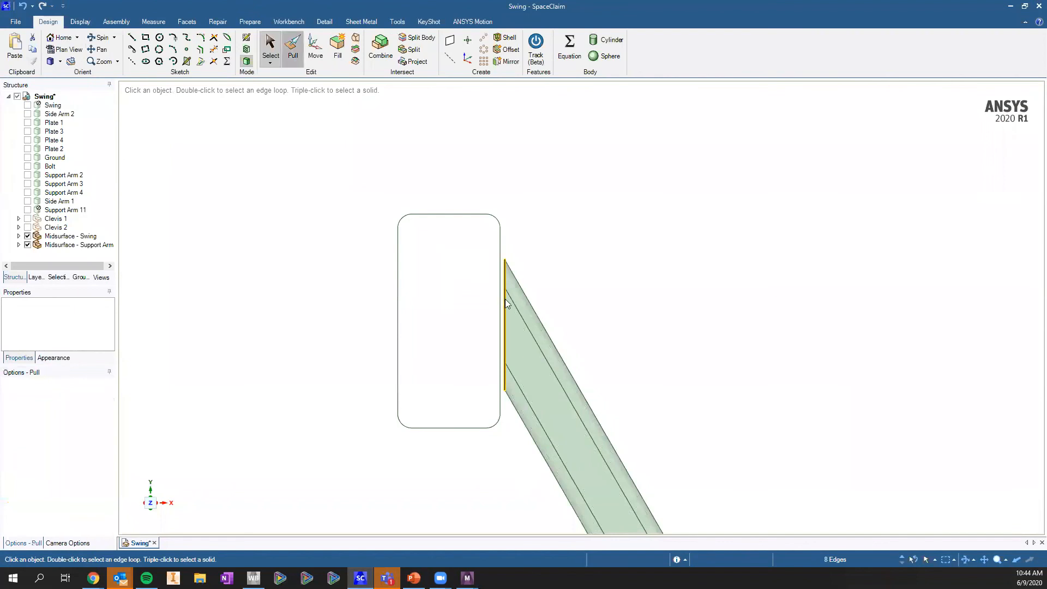
middle_drag(516, 285, 427, 323)
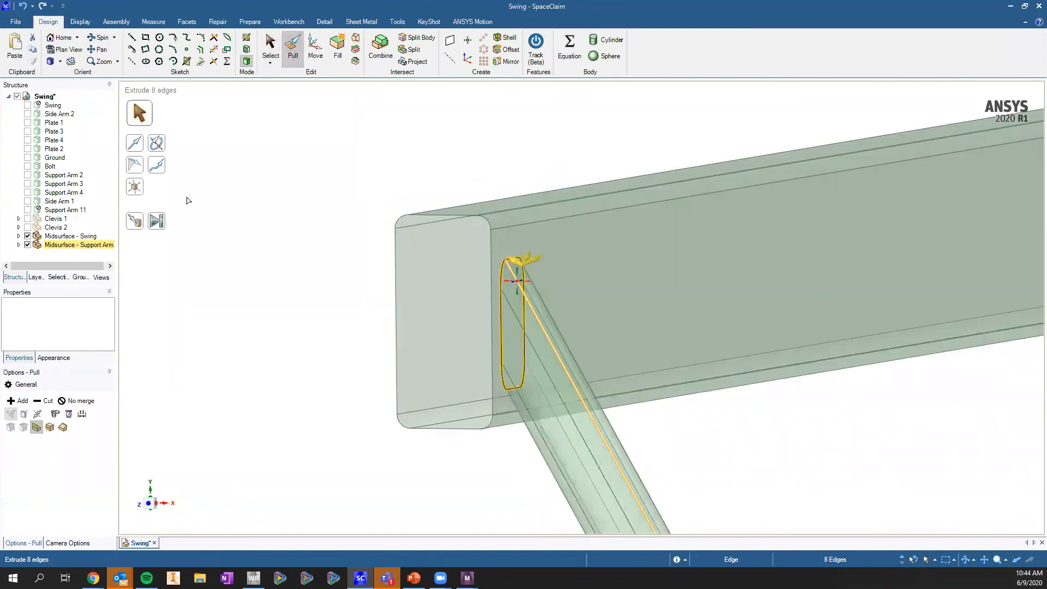
click(140, 145)
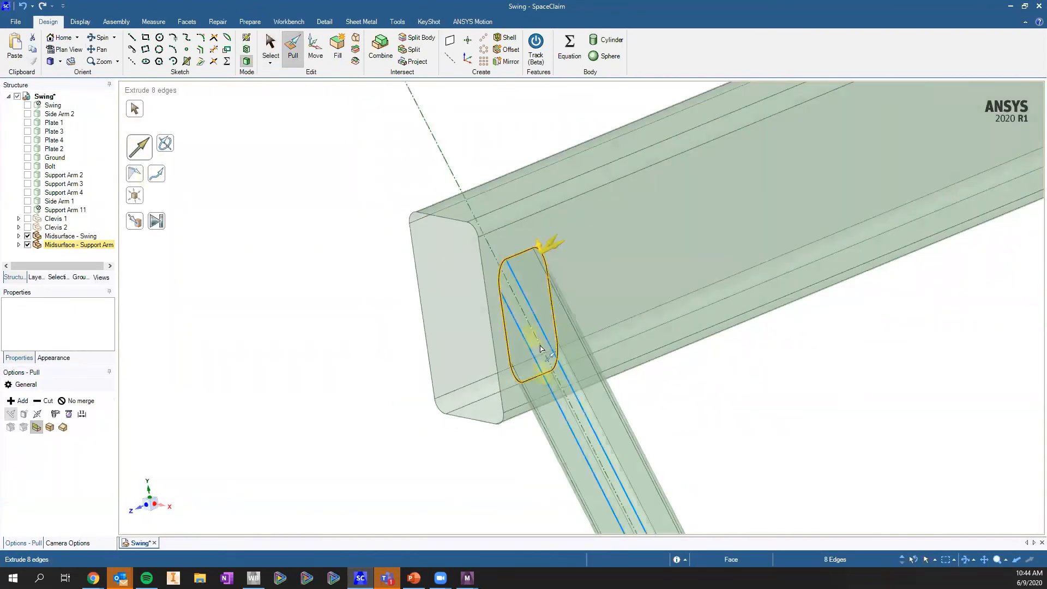
click(537, 326)
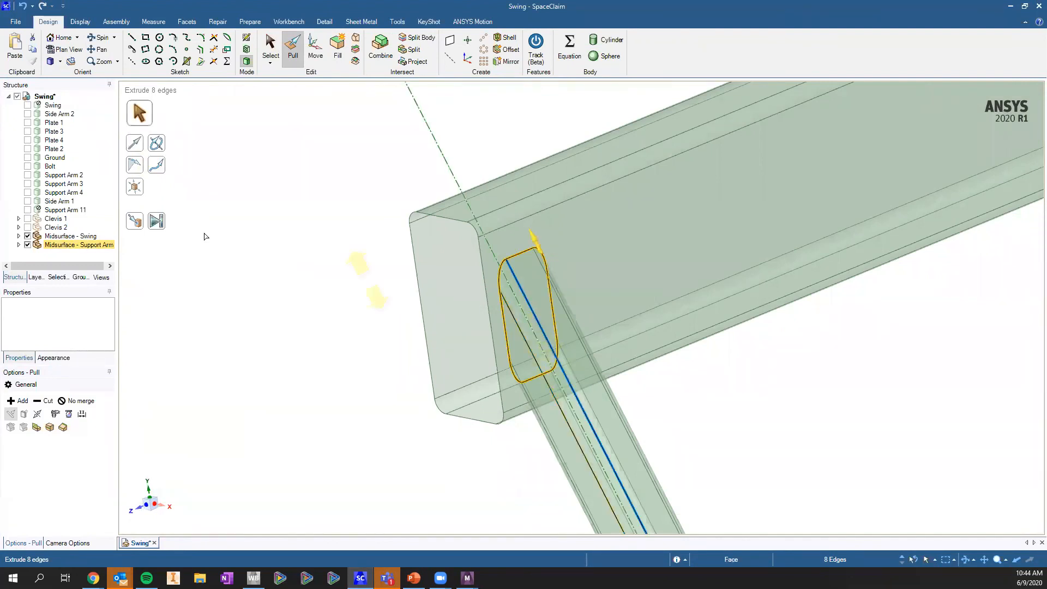
click(140, 223)
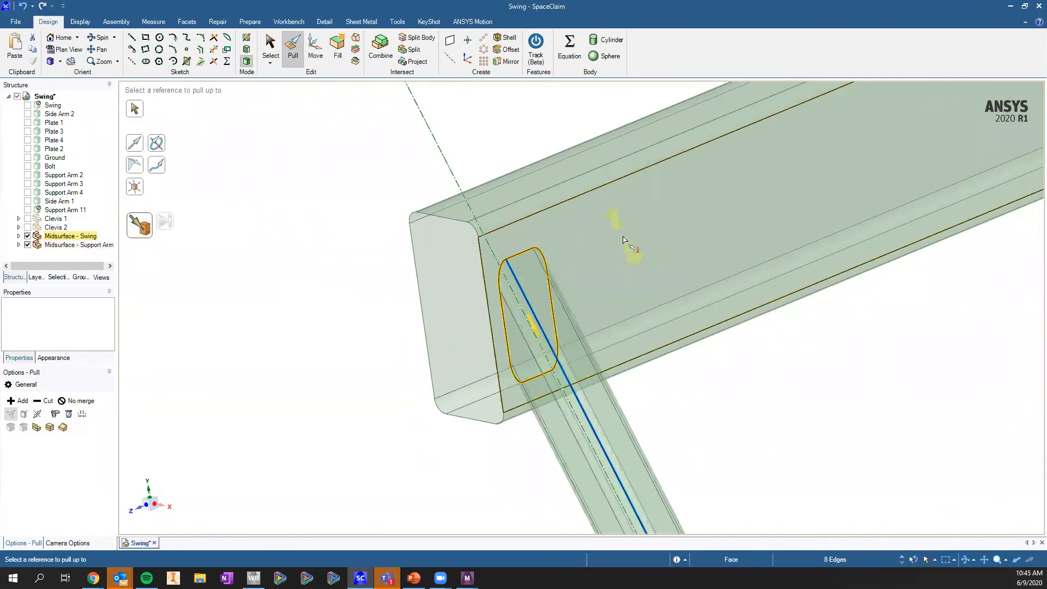
click(623, 240)
scroll(606, 241, up, 2)
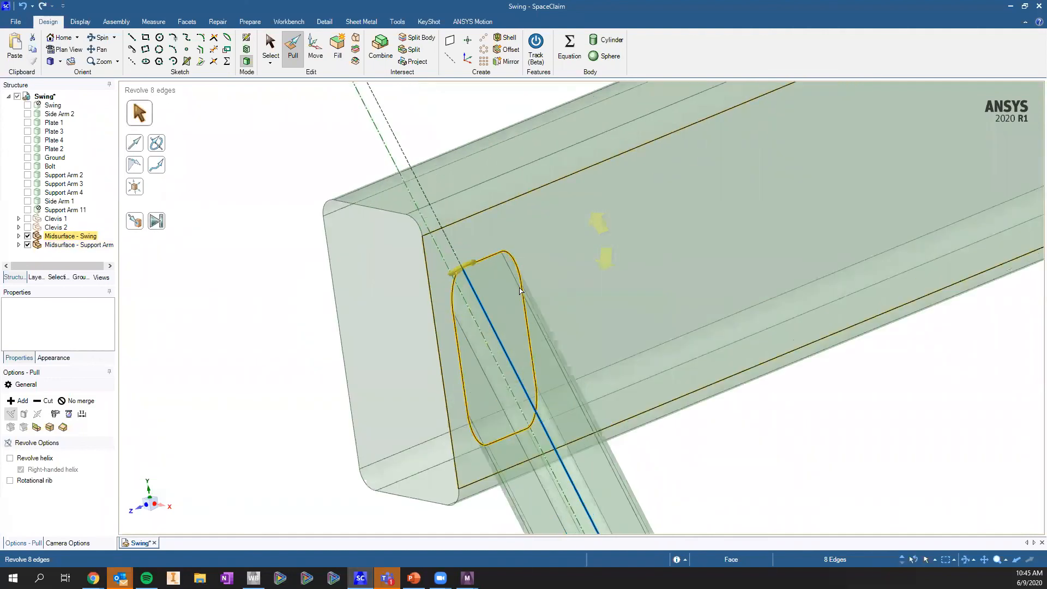
key(ctrl+z)
key(ctrl+z)
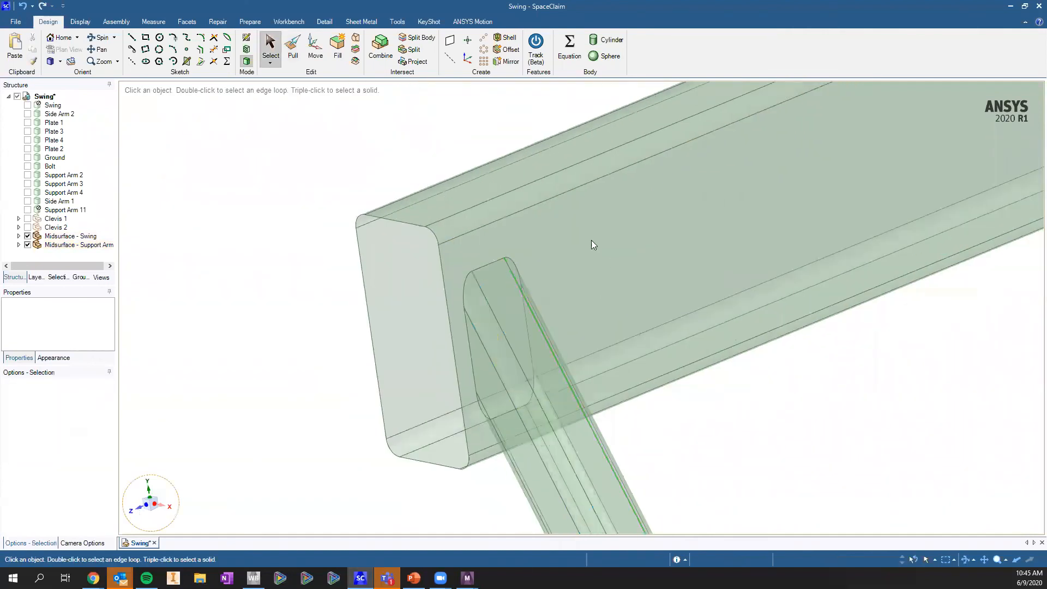
Try extruding the support arm's end edges about 0.27 in along the arm's direction toward the Swing beam
click(139, 507)
drag(530, 203, 601, 384)
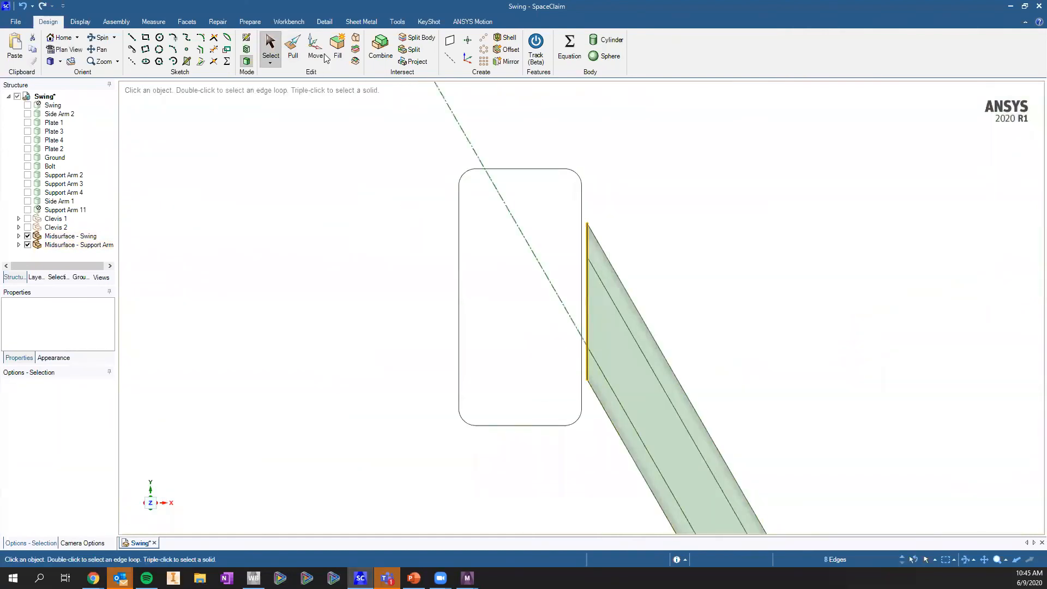
click(293, 49)
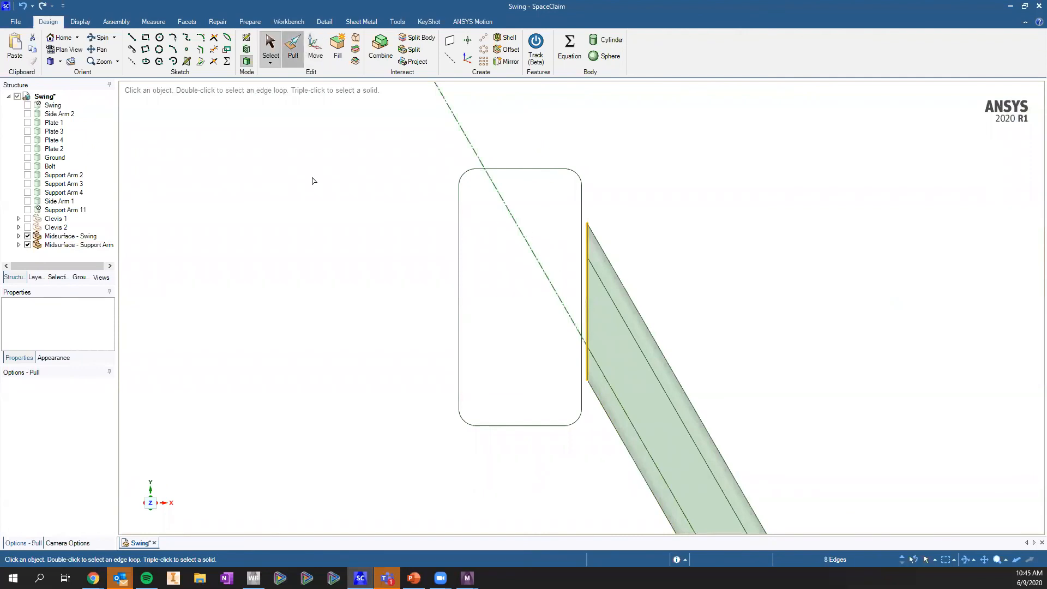
click(606, 291)
drag(578, 216, 567, 209)
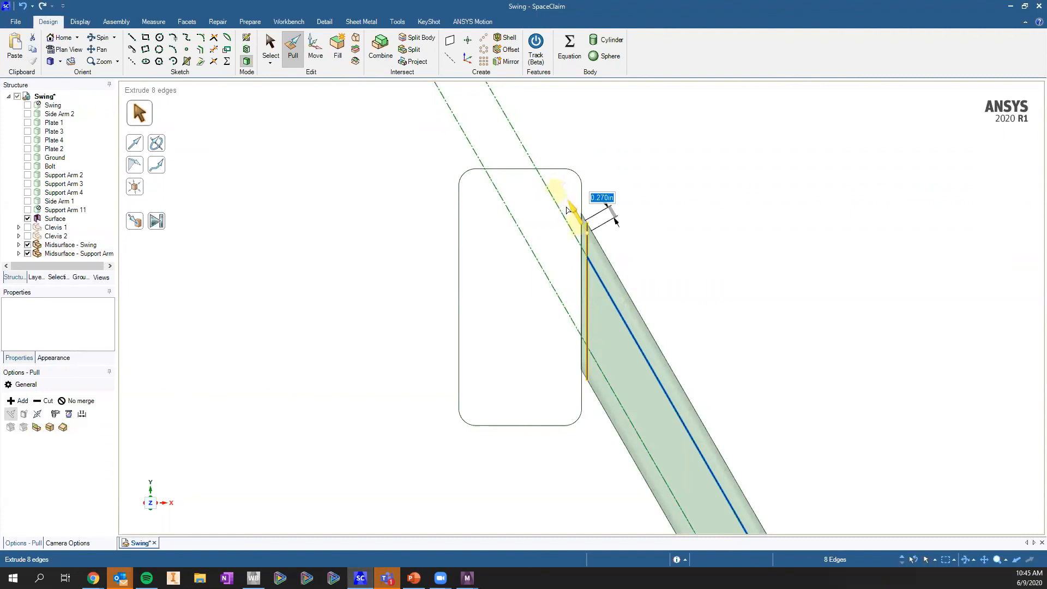
key(Escape)
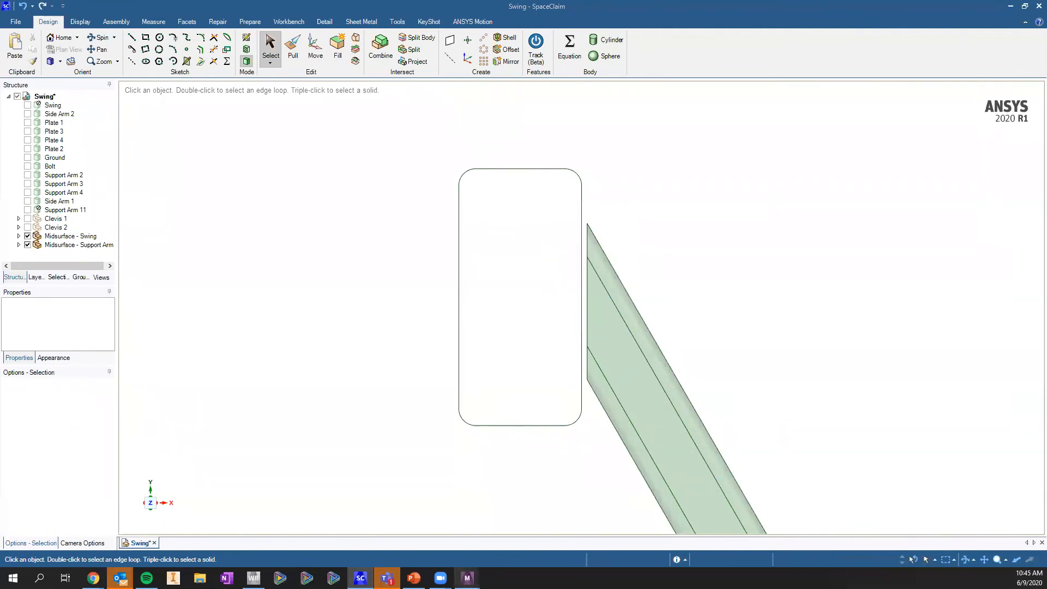
Switch to the Solid model in ANSYS Mechanical and examine the Force 2 faces around the base plate's bolt holes
mouse_move(467, 578)
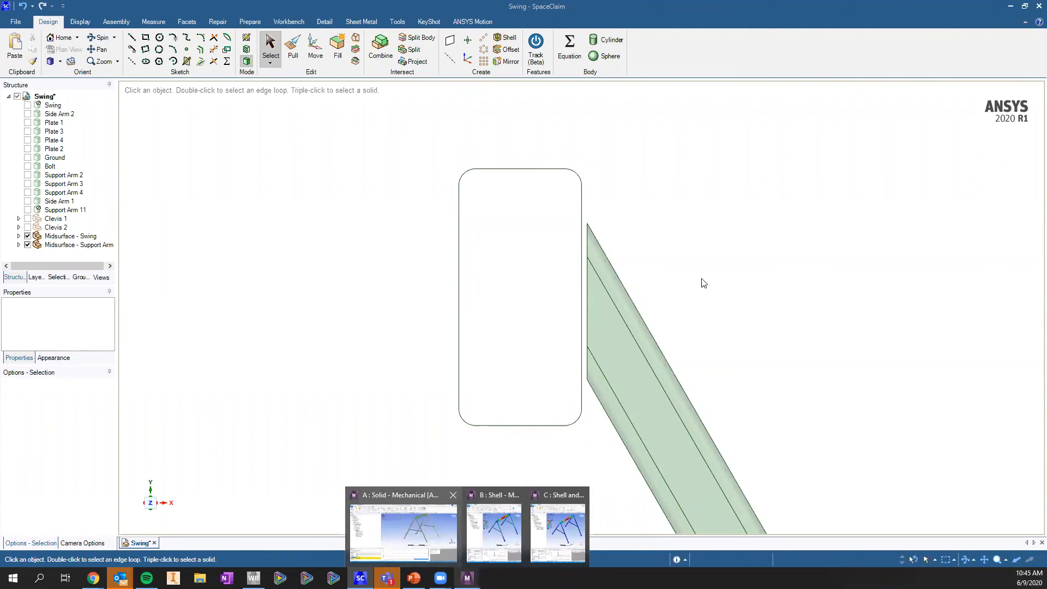
scroll(628, 193, down, 2)
scroll(611, 183, up, 8)
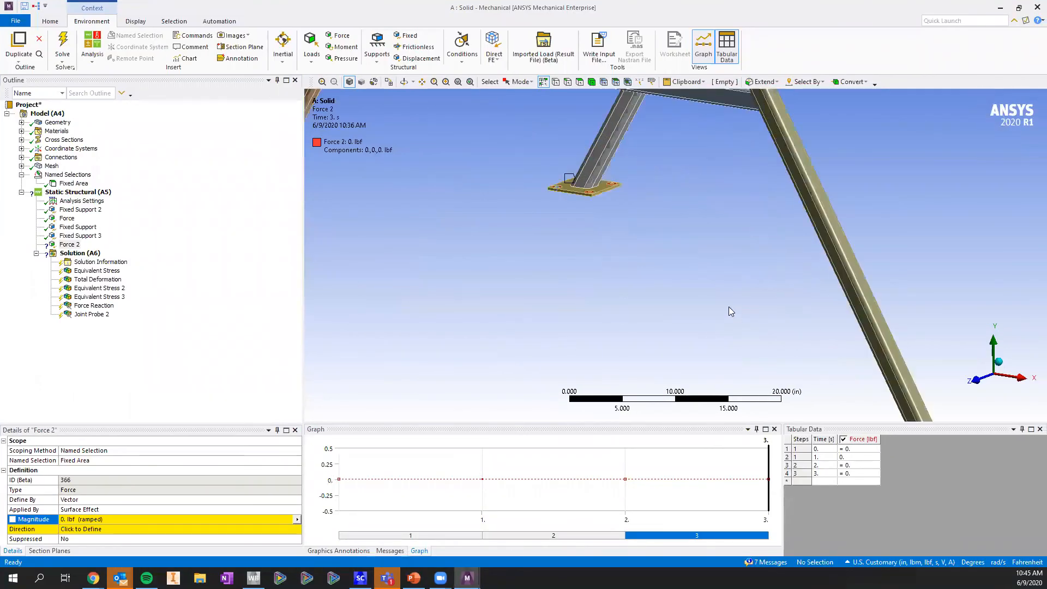
scroll(731, 311, up, 3)
ctrl+middle_drag(663, 248, 574, 264)
scroll(573, 218, up, 2)
scroll(572, 218, up, 2)
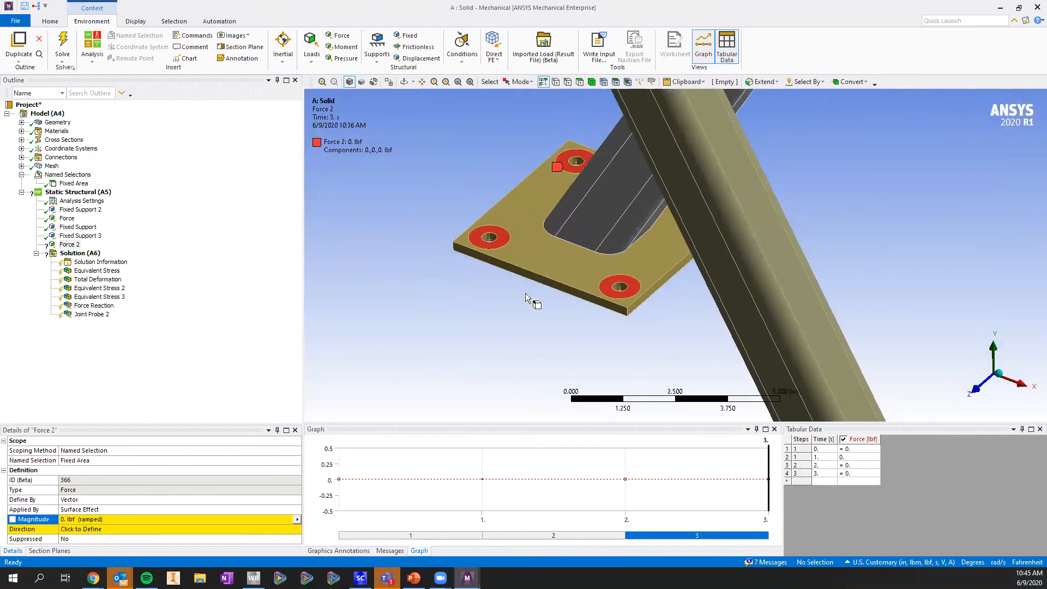
ctrl+middle_drag(495, 238, 618, 268)
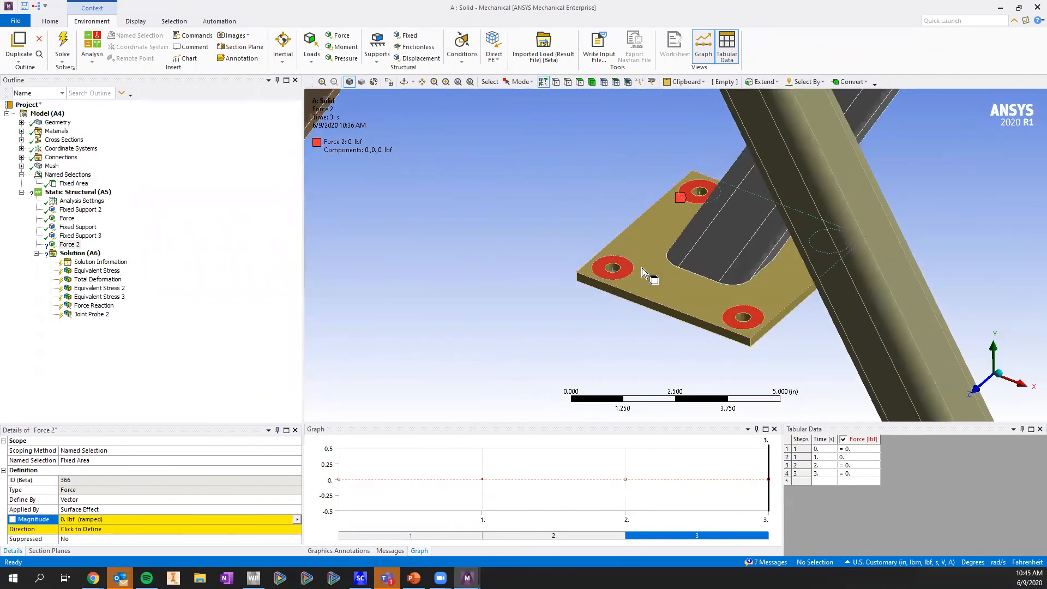
scroll(647, 277, up, 5)
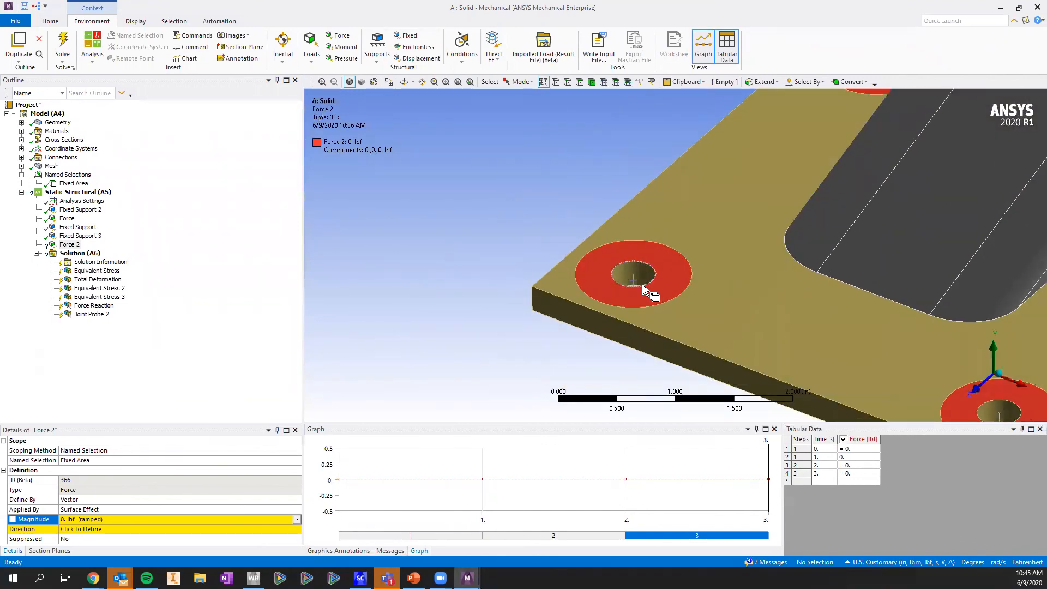
scroll(612, 304, up, 3)
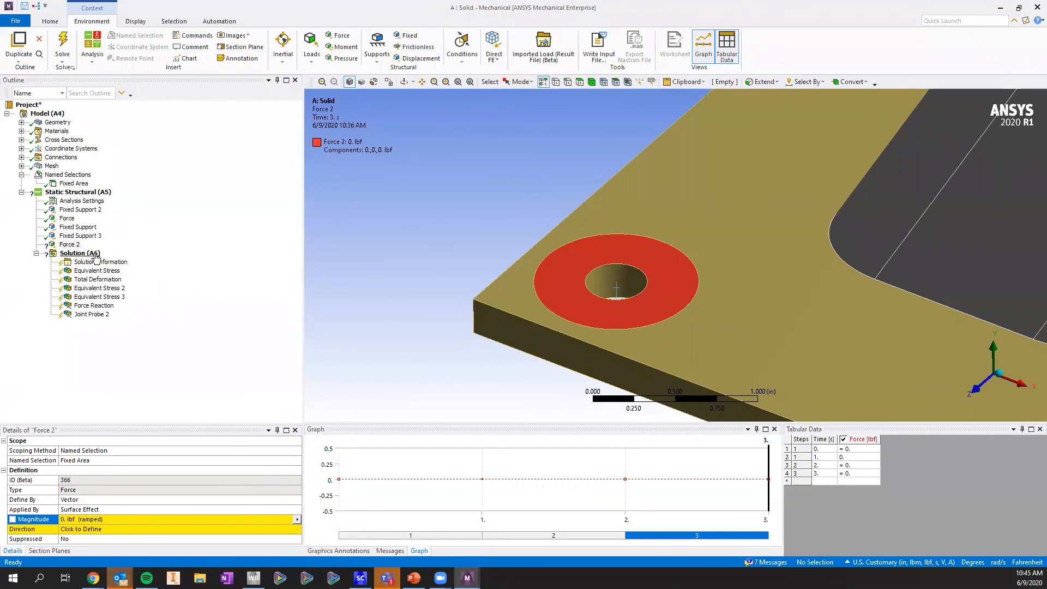
Examine the solid base plate at the foot of the arm, together with the bolts fitted on it
scroll(526, 275, down, 5)
scroll(535, 278, down, 6)
ctrl+middle_drag(531, 323, 824, 36)
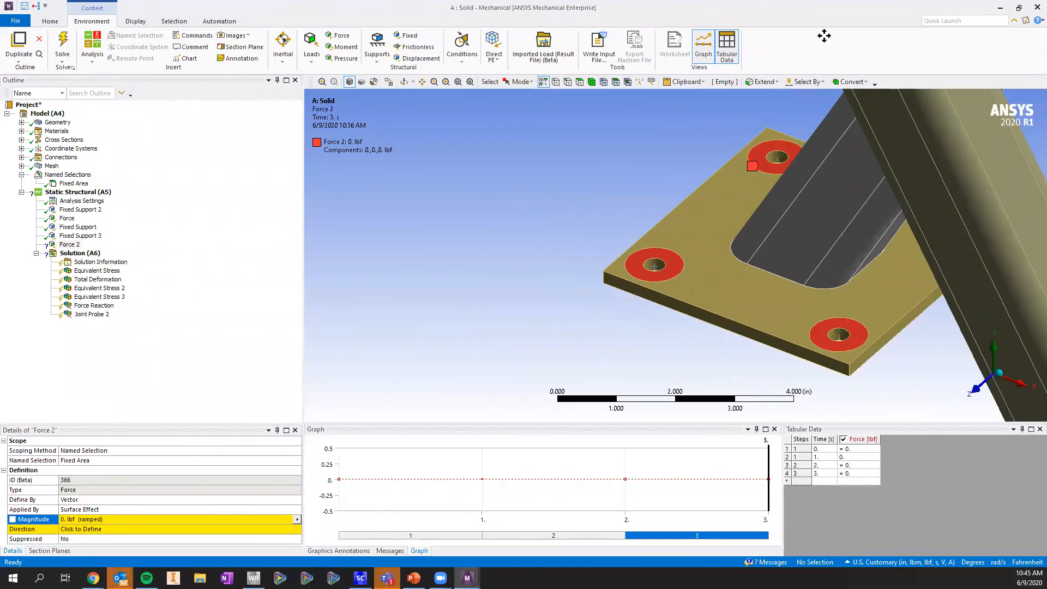
ctrl+middle_drag(573, 284, 731, 8)
scroll(481, 213, up, 3)
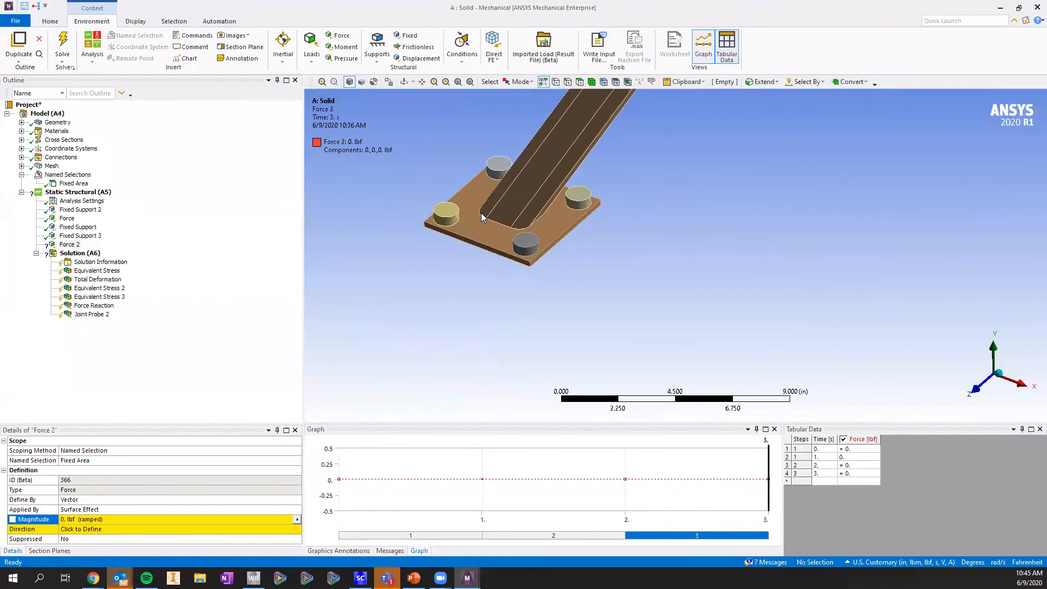
ctrl+middle_drag(481, 212, 682, 264)
scroll(606, 284, up, 3)
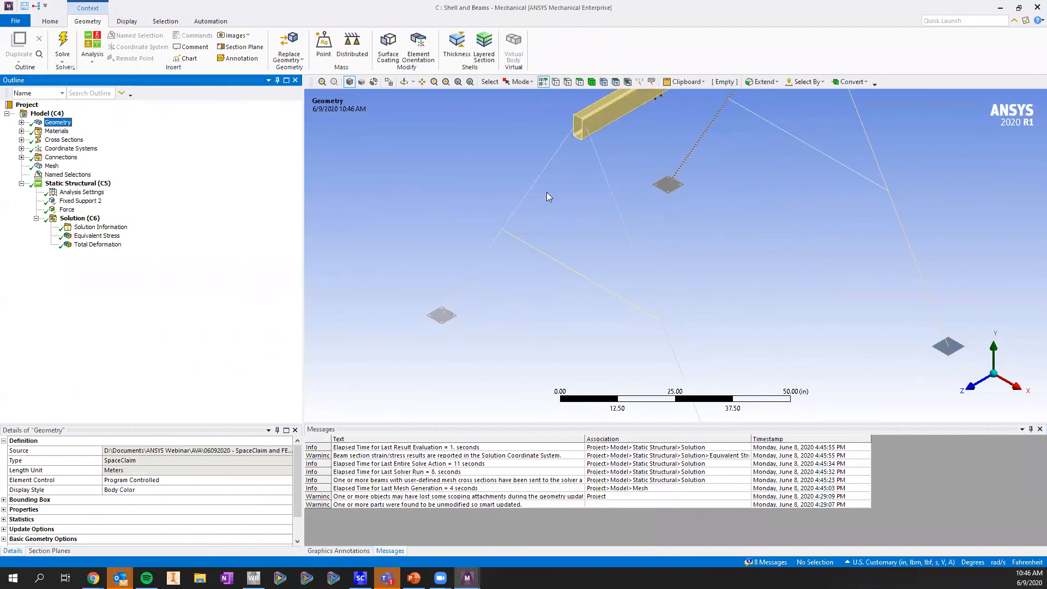
Examine the Swing beam's shell end and the attached line-body arms in the Shell and Beams model in Mechanical
ctrl+middle_drag(579, 214, 581, 236)
ctrl+middle_drag(582, 188, 588, 247)
scroll(570, 192, up, 4)
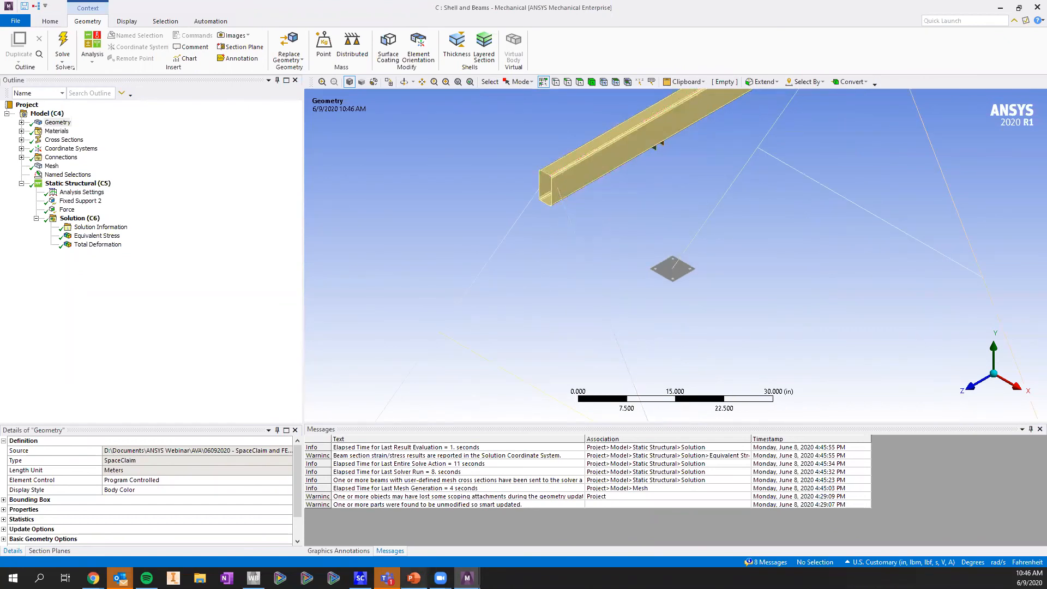
Review the Case 1 beam-and-shell deflection in the PowerPoint comparison table, and return to the Shell and Beams model in Mechanical
mouse_move(414, 578)
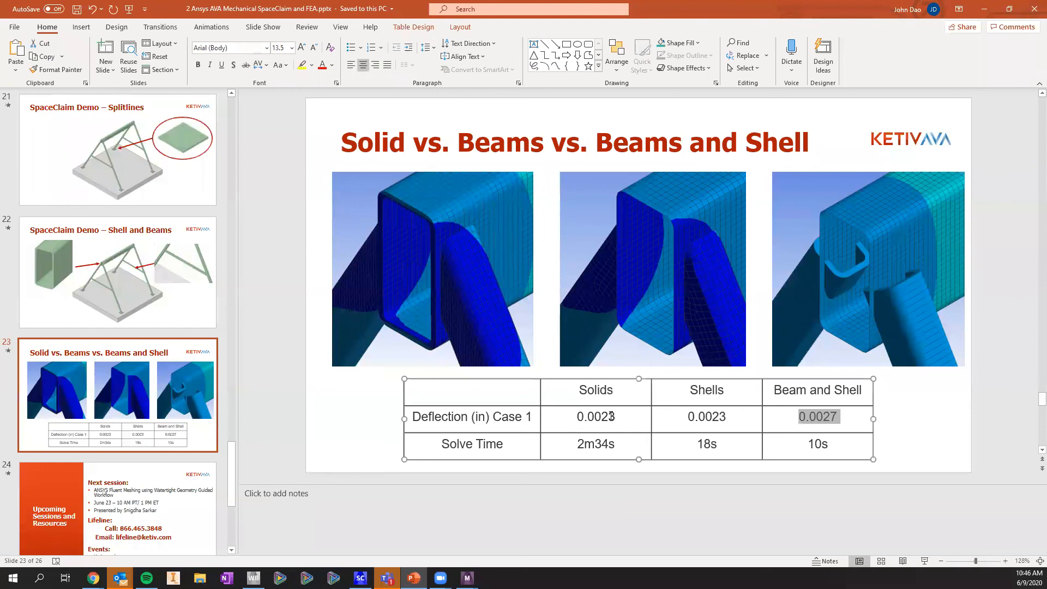
drag(844, 418, 801, 419)
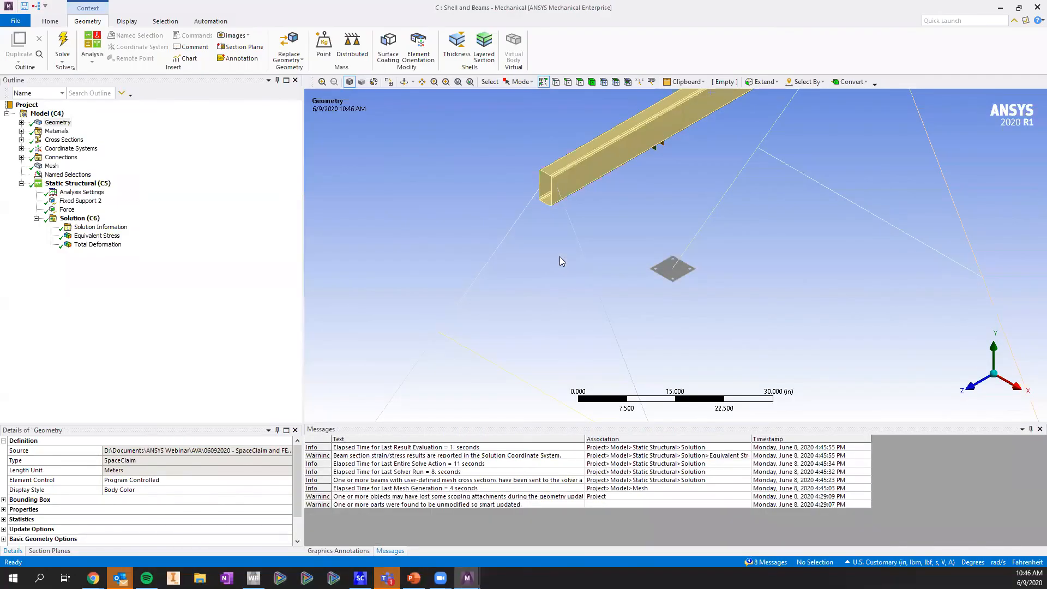
scroll(559, 256, down, 5)
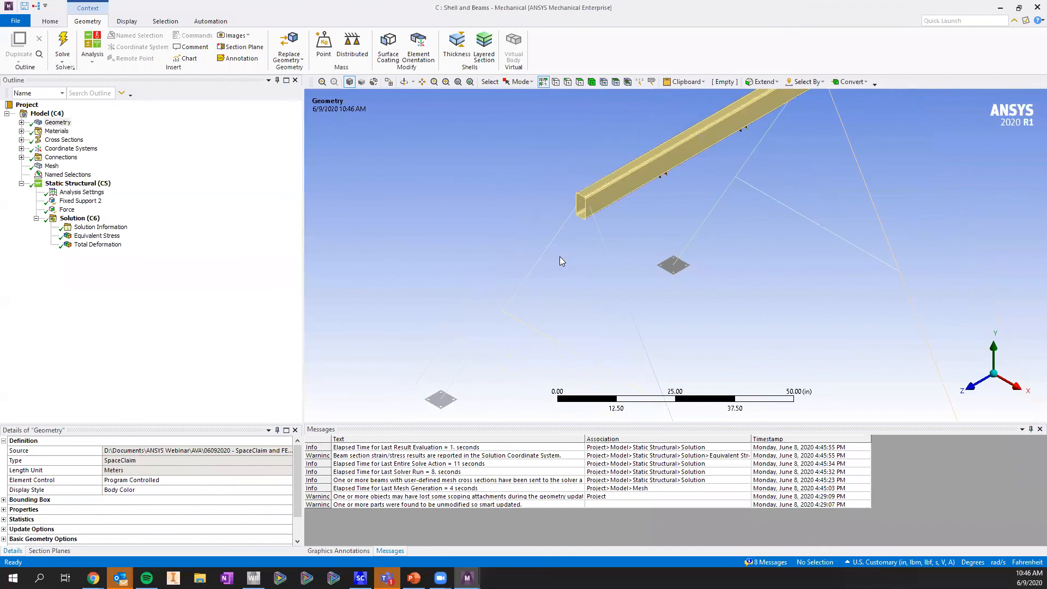
Display the Equivalent Stress result of the Shell and Beams model and examine the Swing beam's end where the arms attach
click(47, 116)
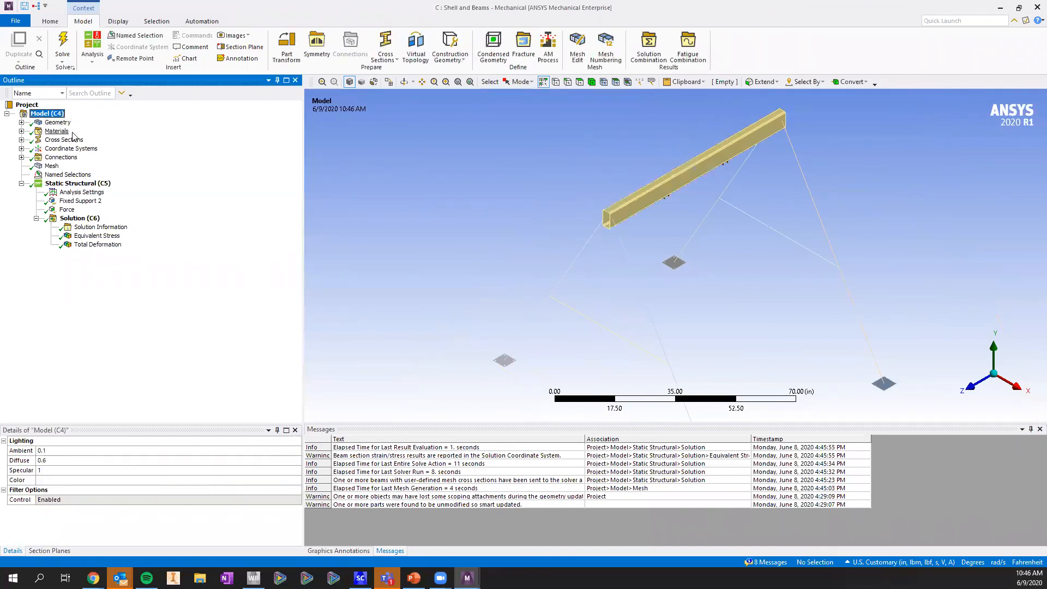
key(Down)
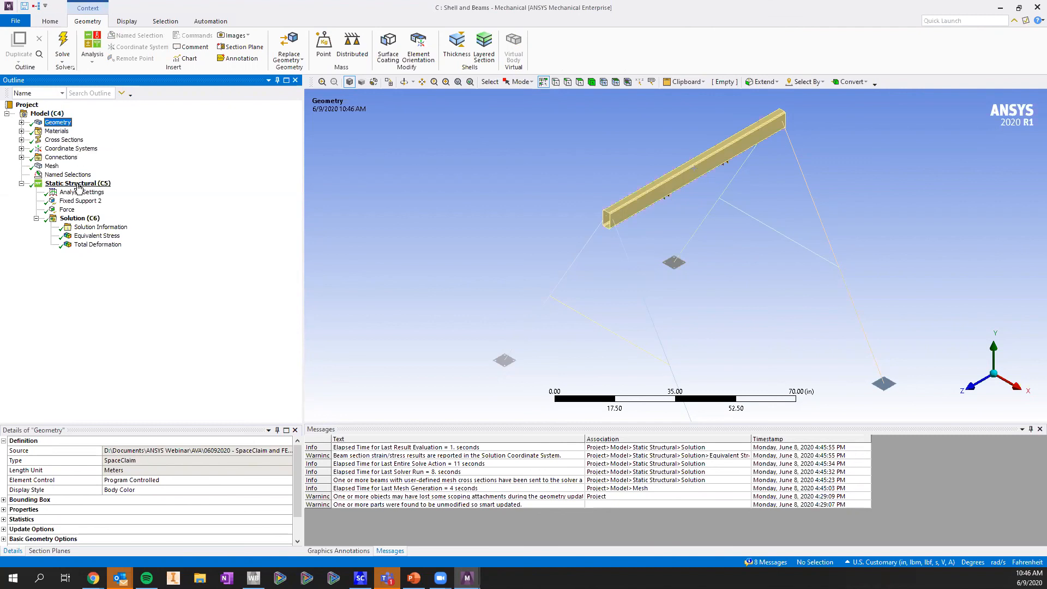
click(97, 235)
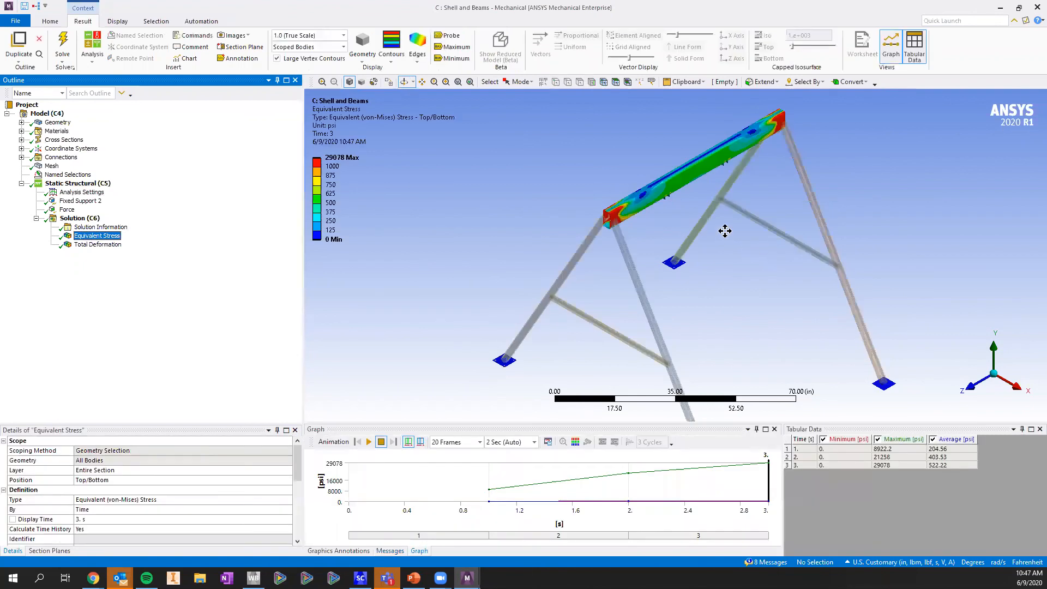
scroll(739, 243, up, 4)
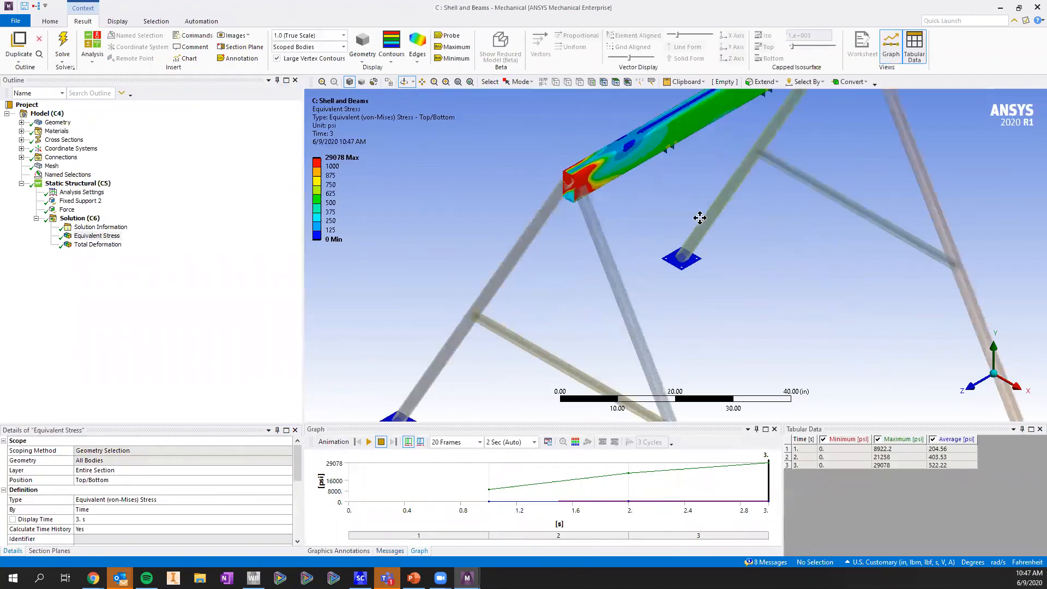
scroll(608, 192, up, 2)
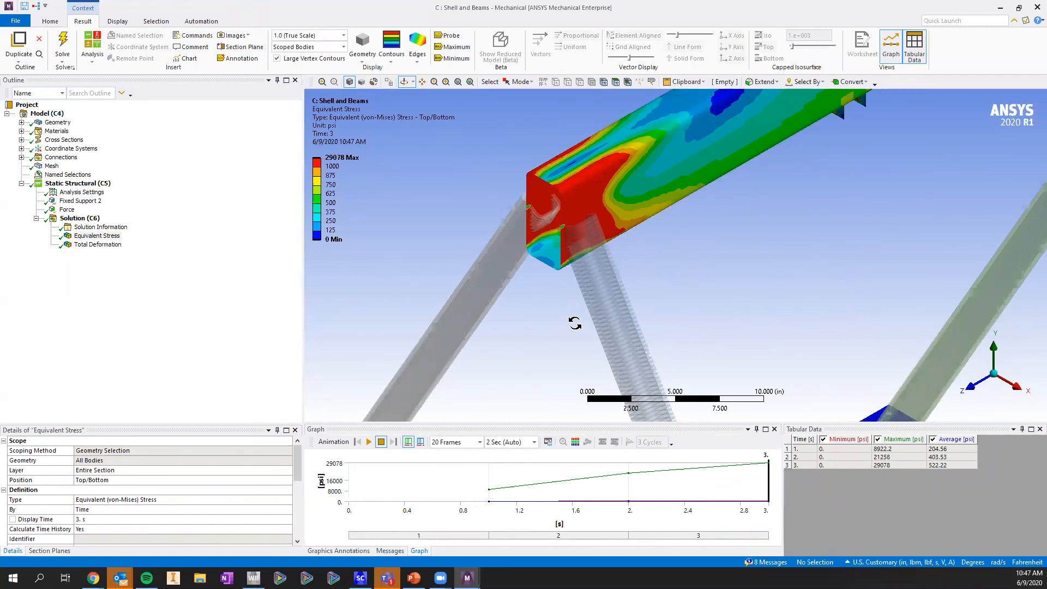
scroll(581, 322, down, 3)
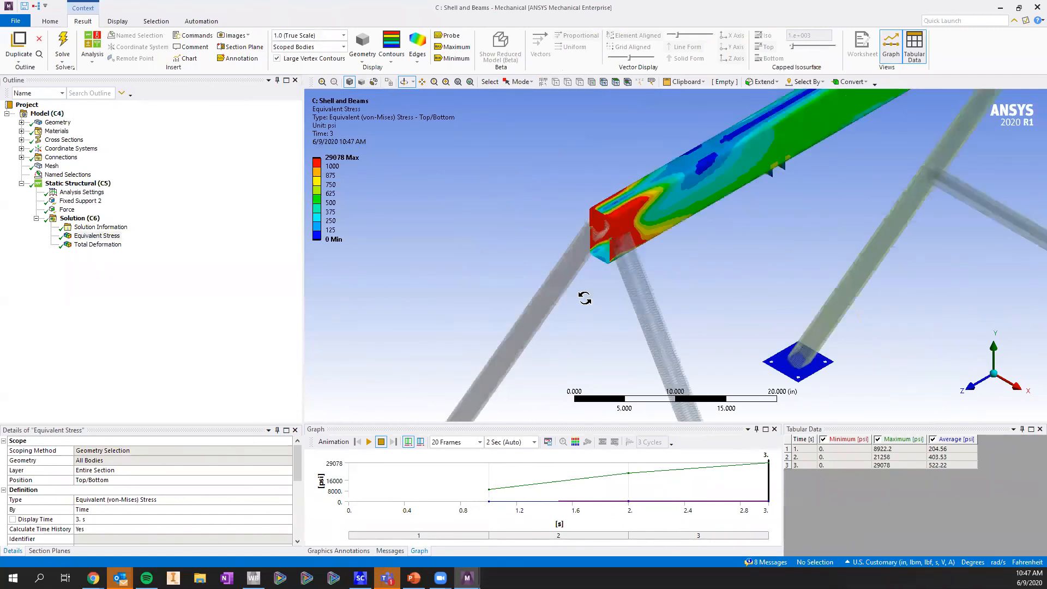
scroll(545, 278, down, 3)
scroll(524, 257, down, 2)
scroll(535, 167, down, 1)
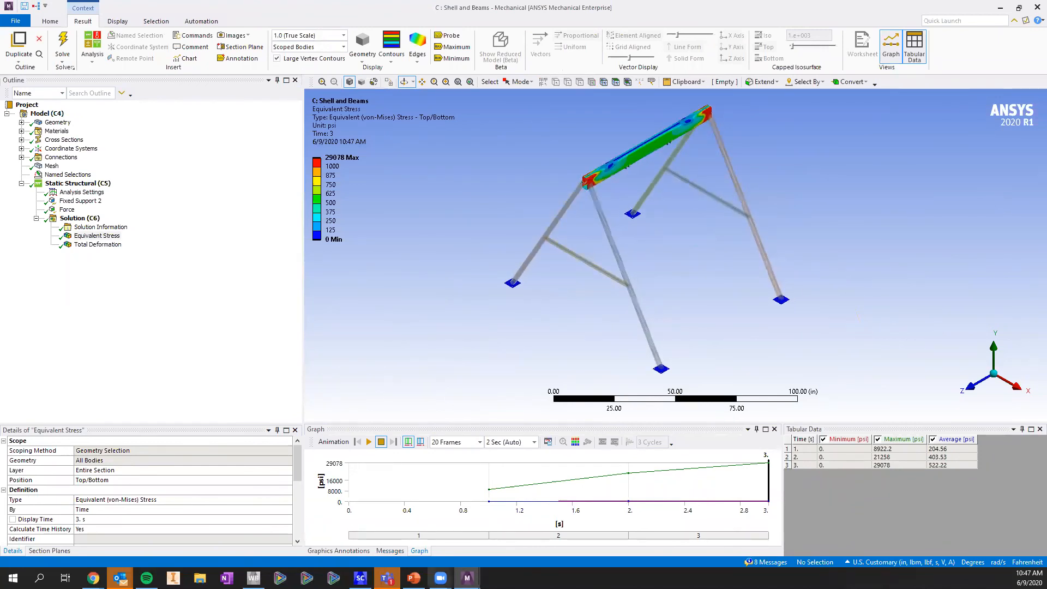
Switch to the Solid model and examine the swing frame in isometric view around the beam-to-arm joint
click(382, 526)
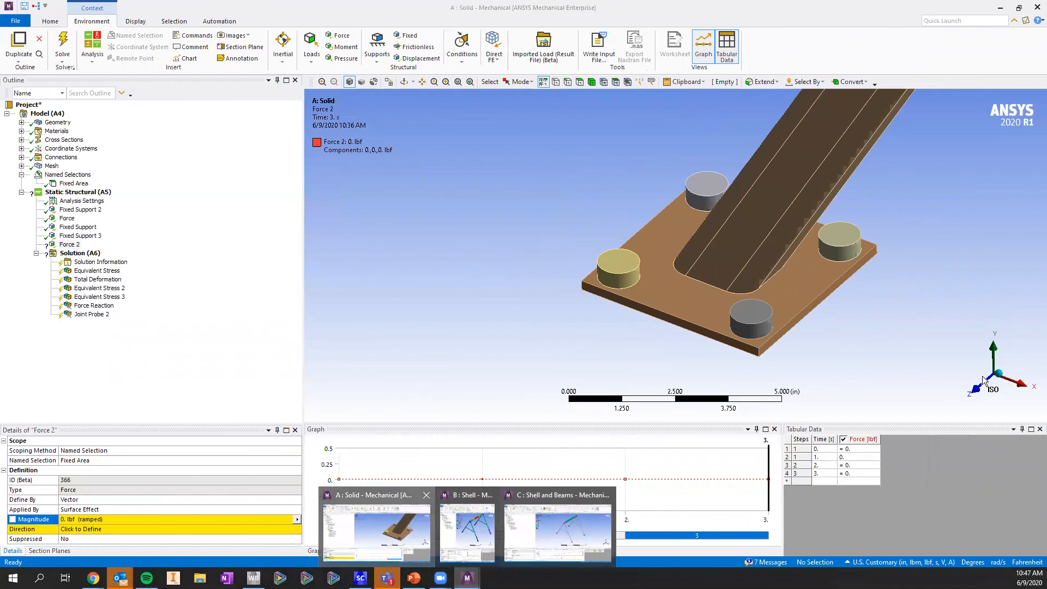
click(1000, 374)
scroll(896, 192, down, 2)
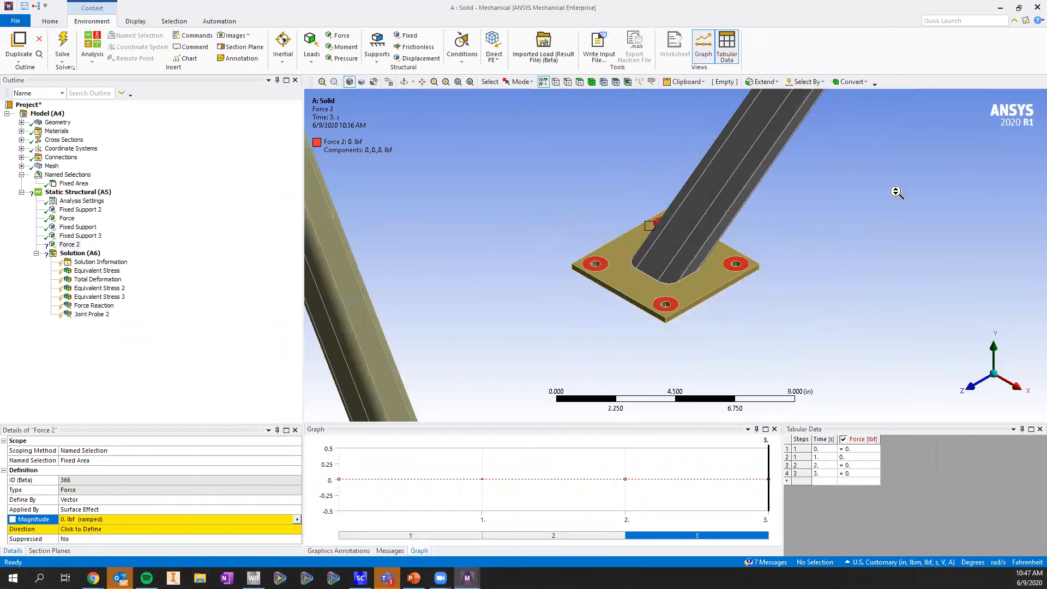
scroll(895, 193, down, 2)
scroll(630, 173, down, 3)
ctrl+middle_drag(729, 220, 826, 266)
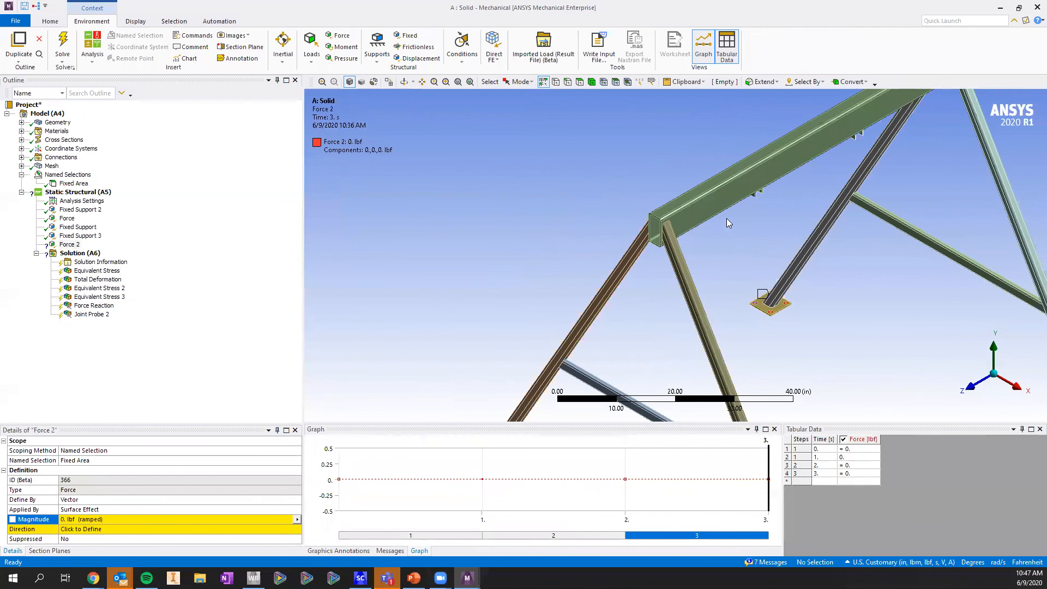
ctrl+middle_drag(723, 259, 678, 270)
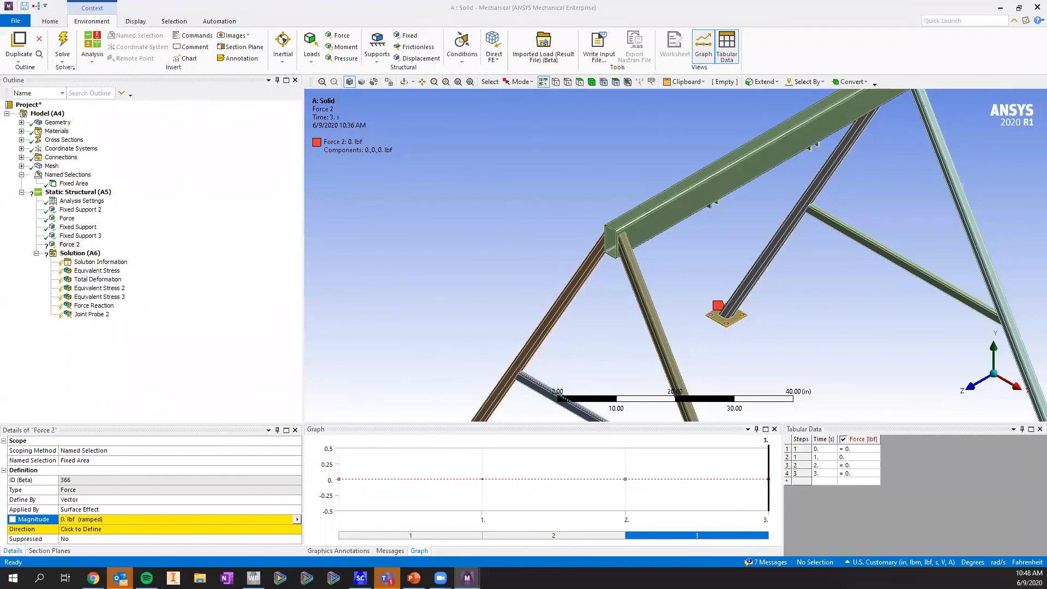
mouse_move(414, 579)
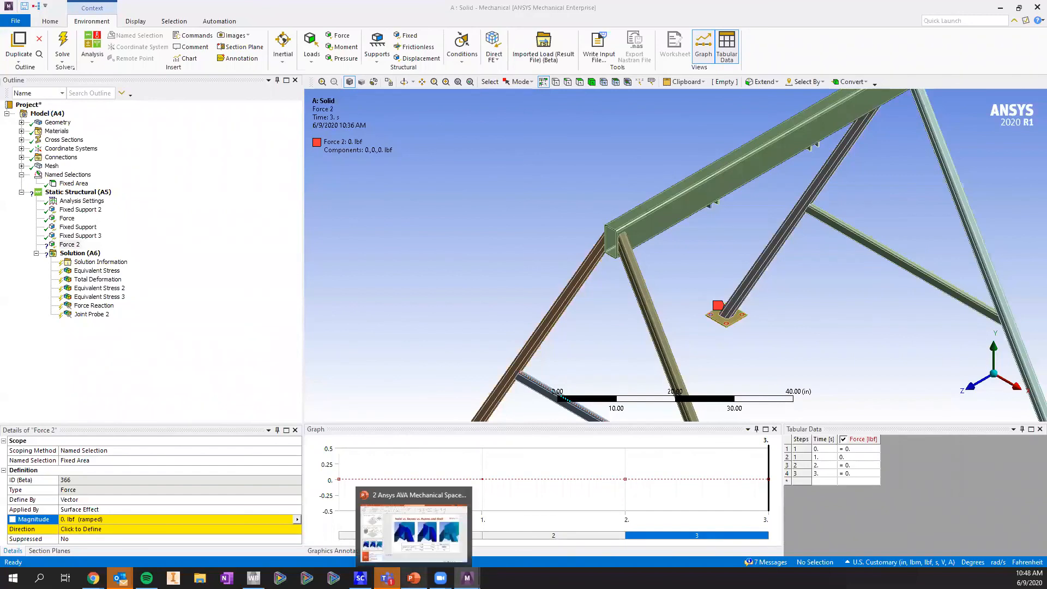